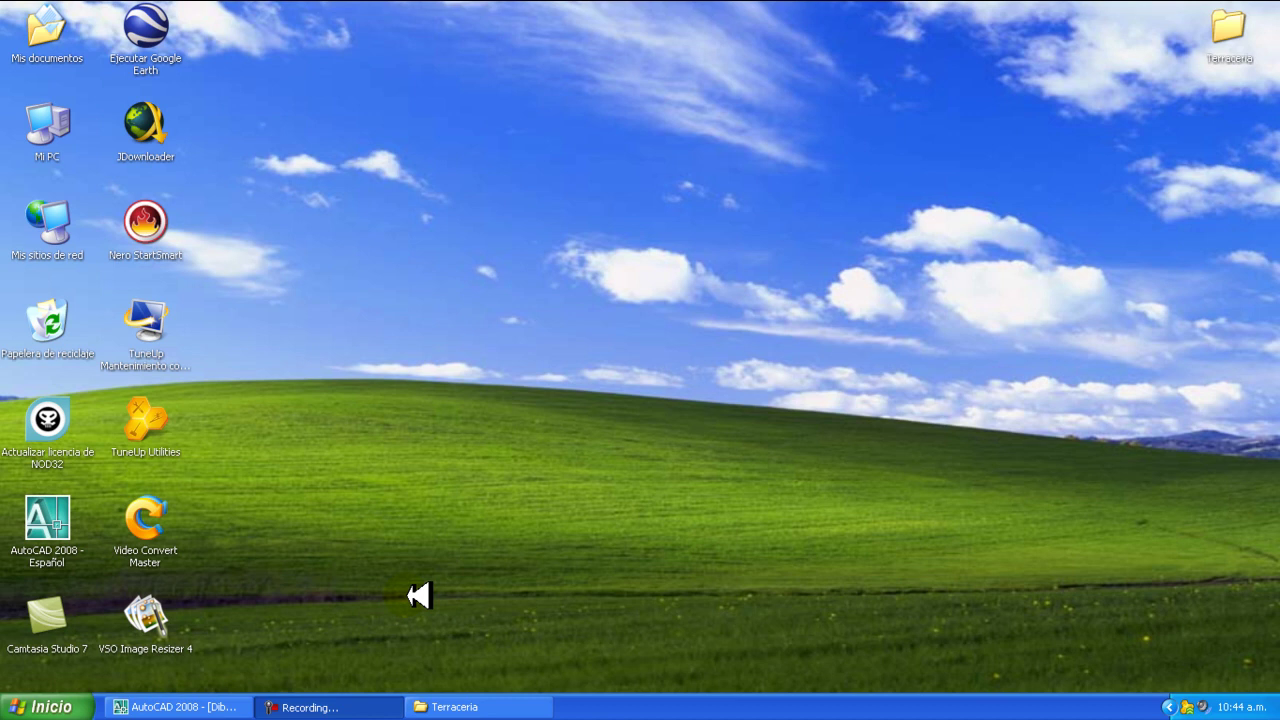
# Open the Puntos de Trazo workbook from the Terraceria folder
pyautogui.click(676, 322)
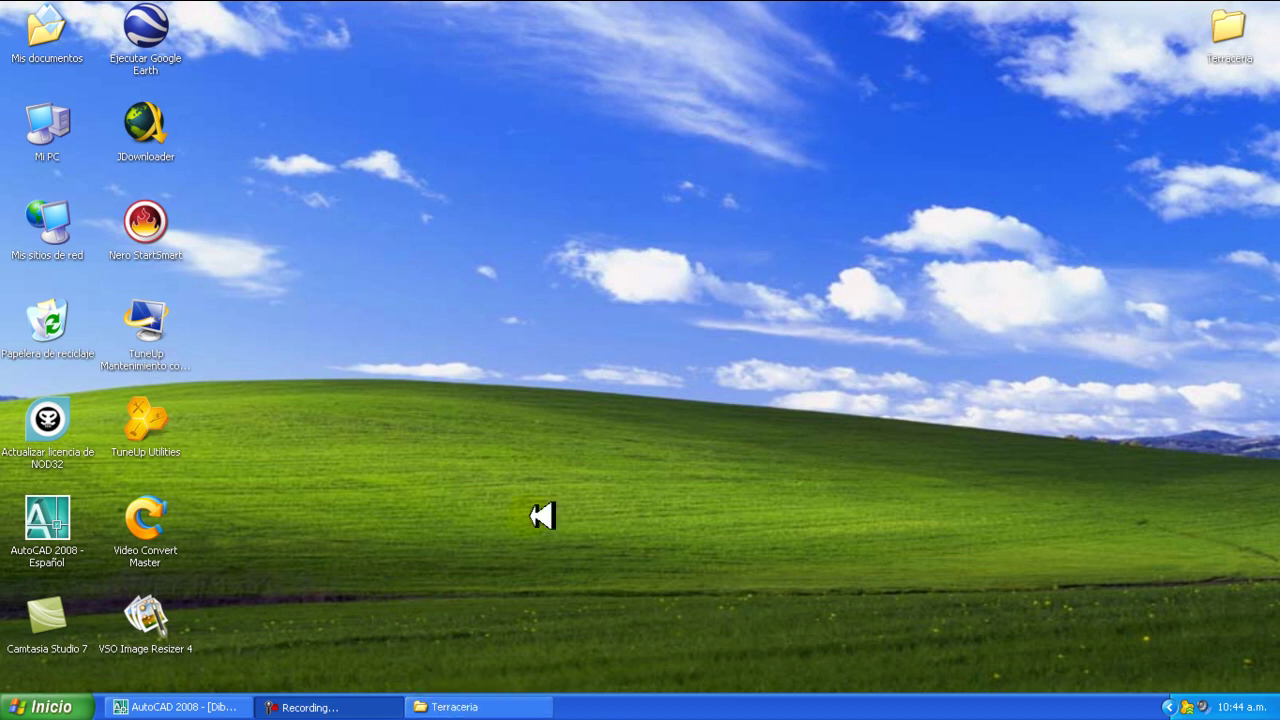
pyautogui.click(488, 706)
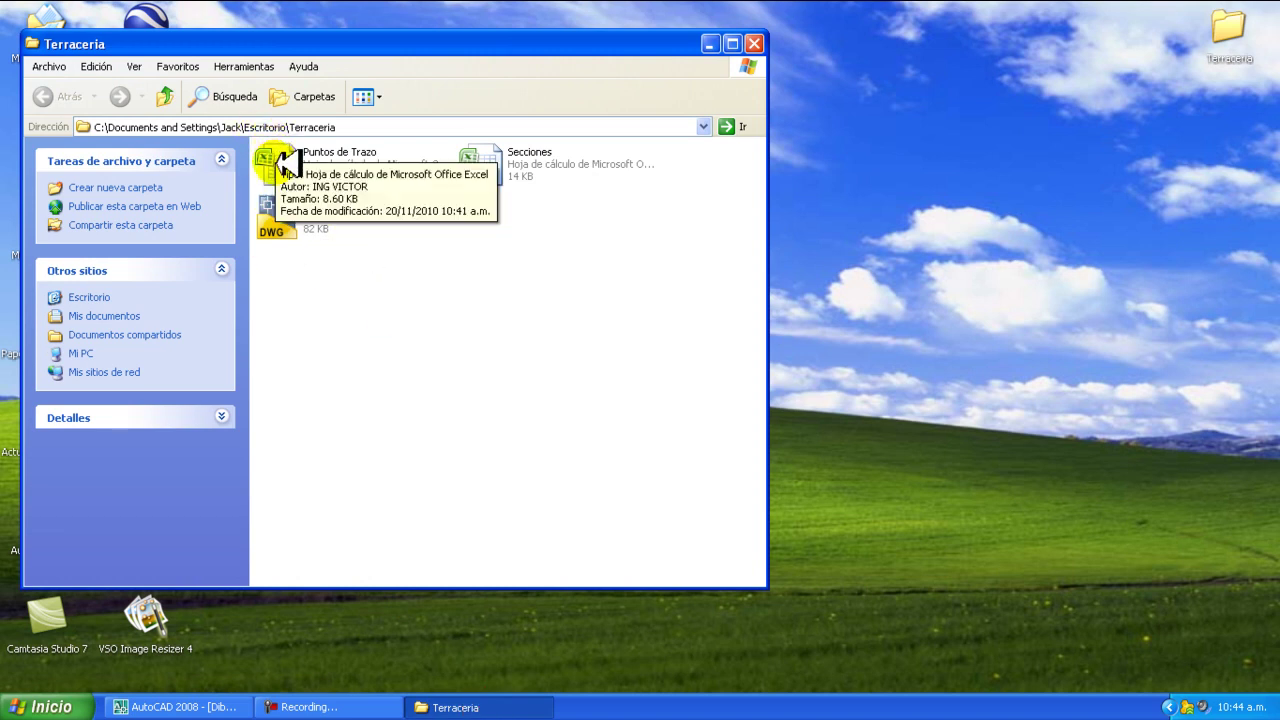
pyautogui.click(288, 160)
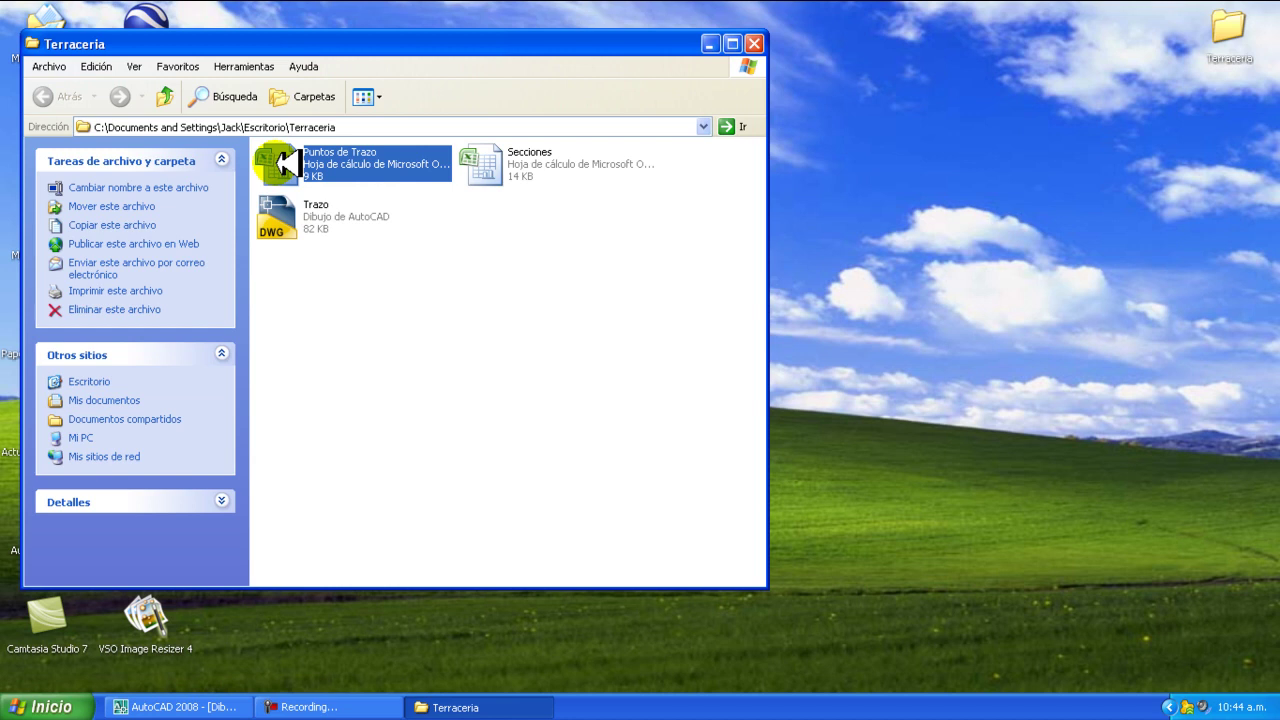
pyautogui.click(284, 162)
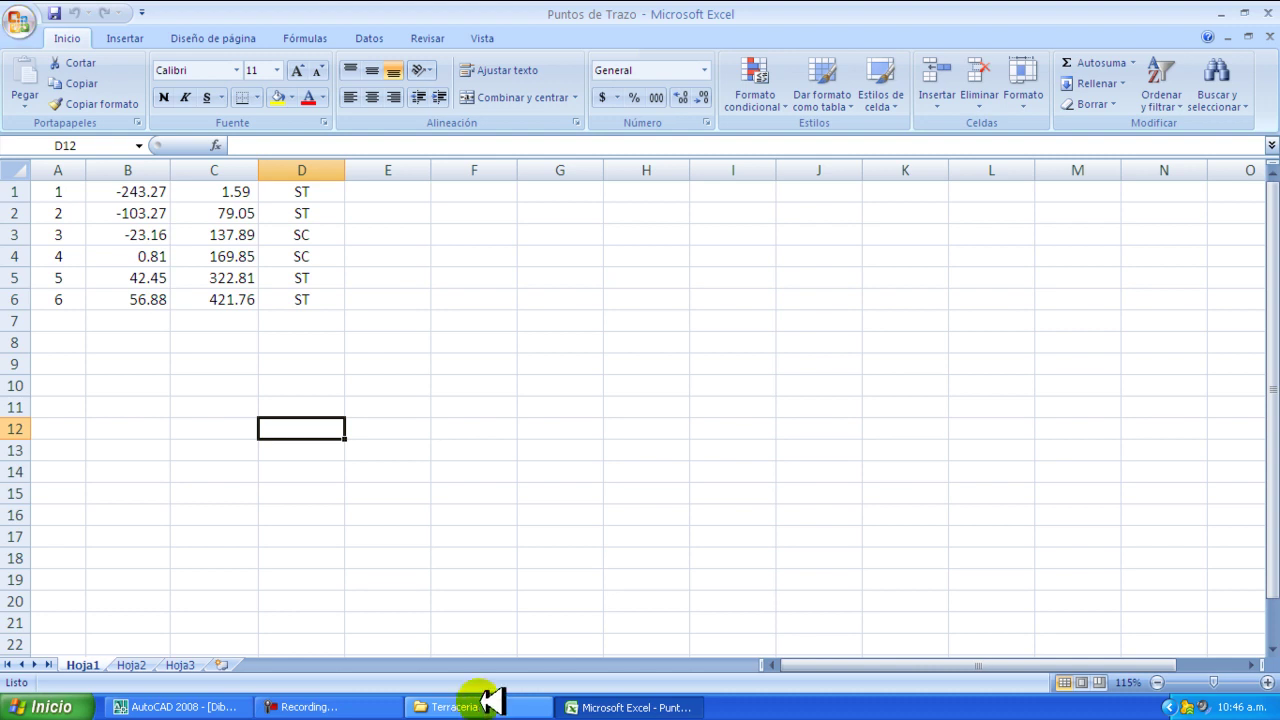
# Return to the Terraceria folder and open the Secciones workbook
pyautogui.click(490, 705)
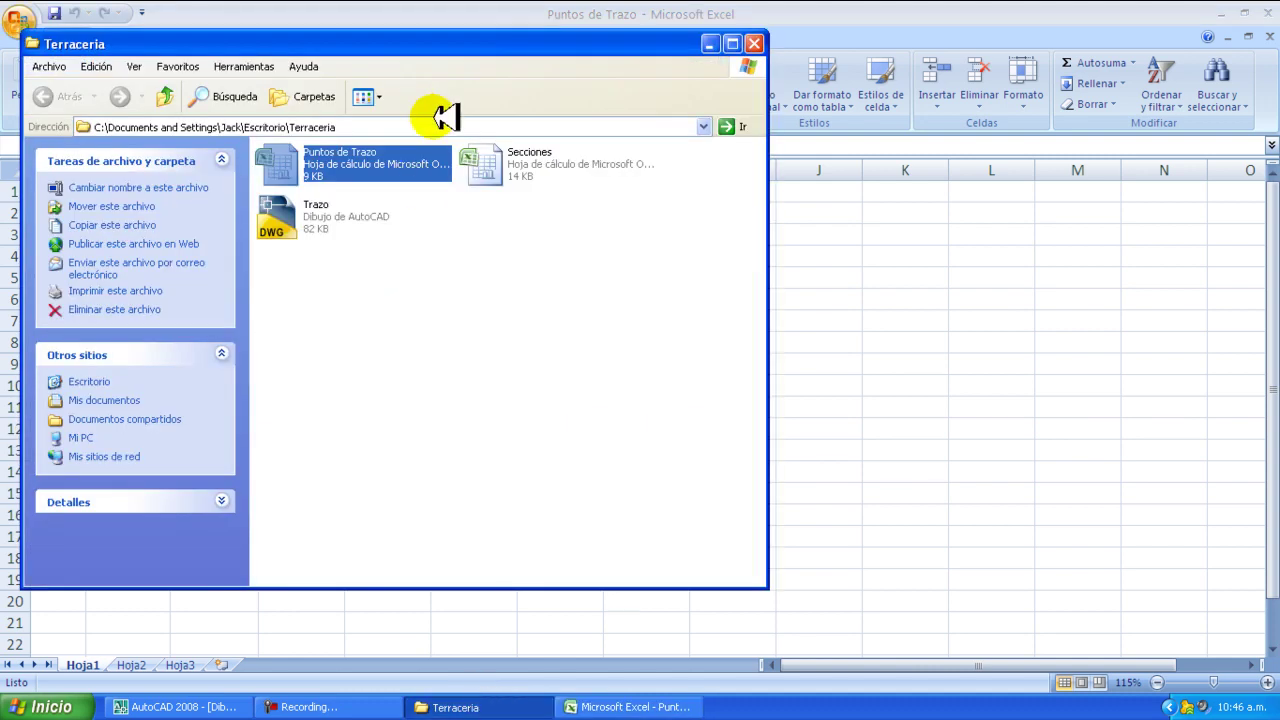
pyautogui.click(497, 156)
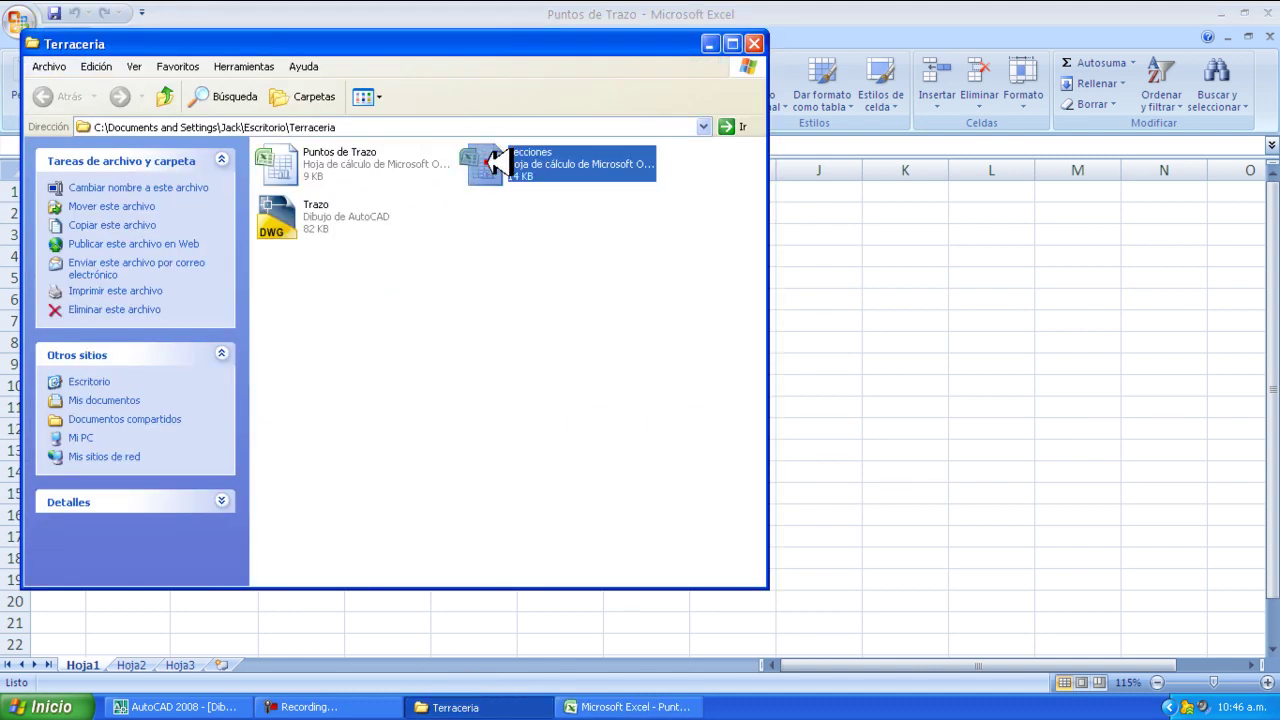
pyautogui.doubleClick(492, 158)
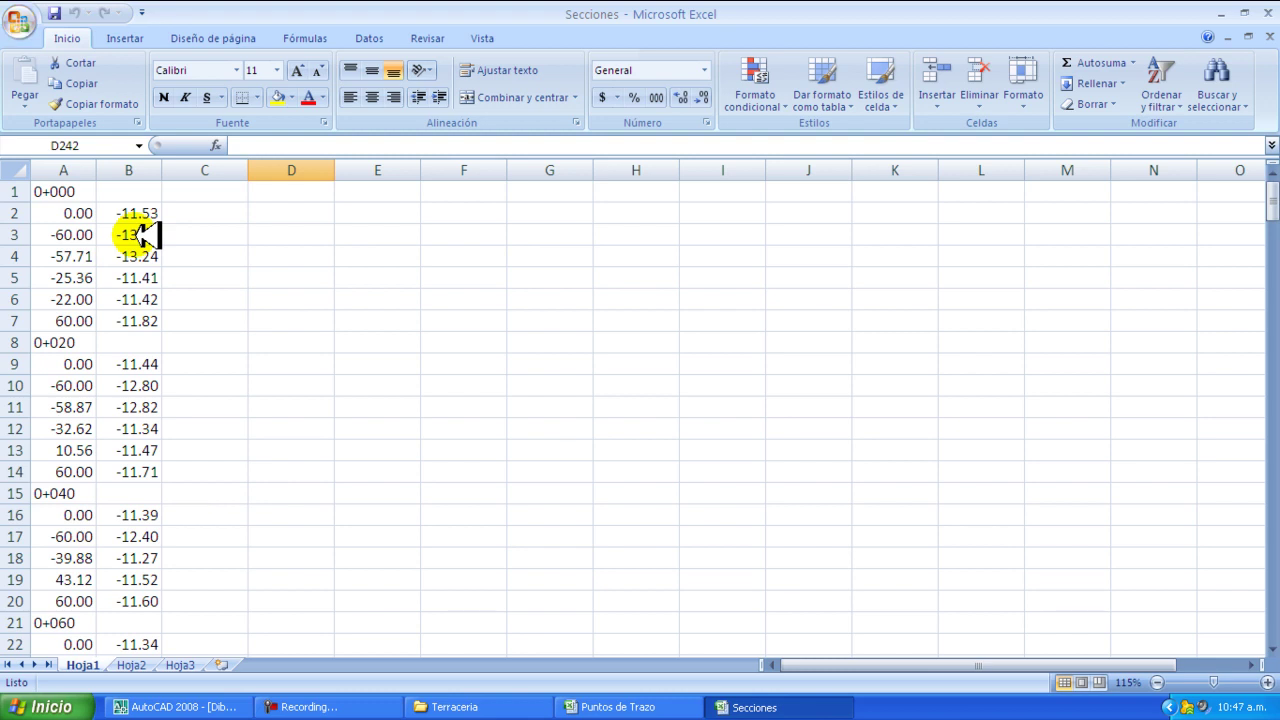
# Examine the distance and elevation pairs of station 0+000, including its centreline point in row 2
pyautogui.click(75, 323)
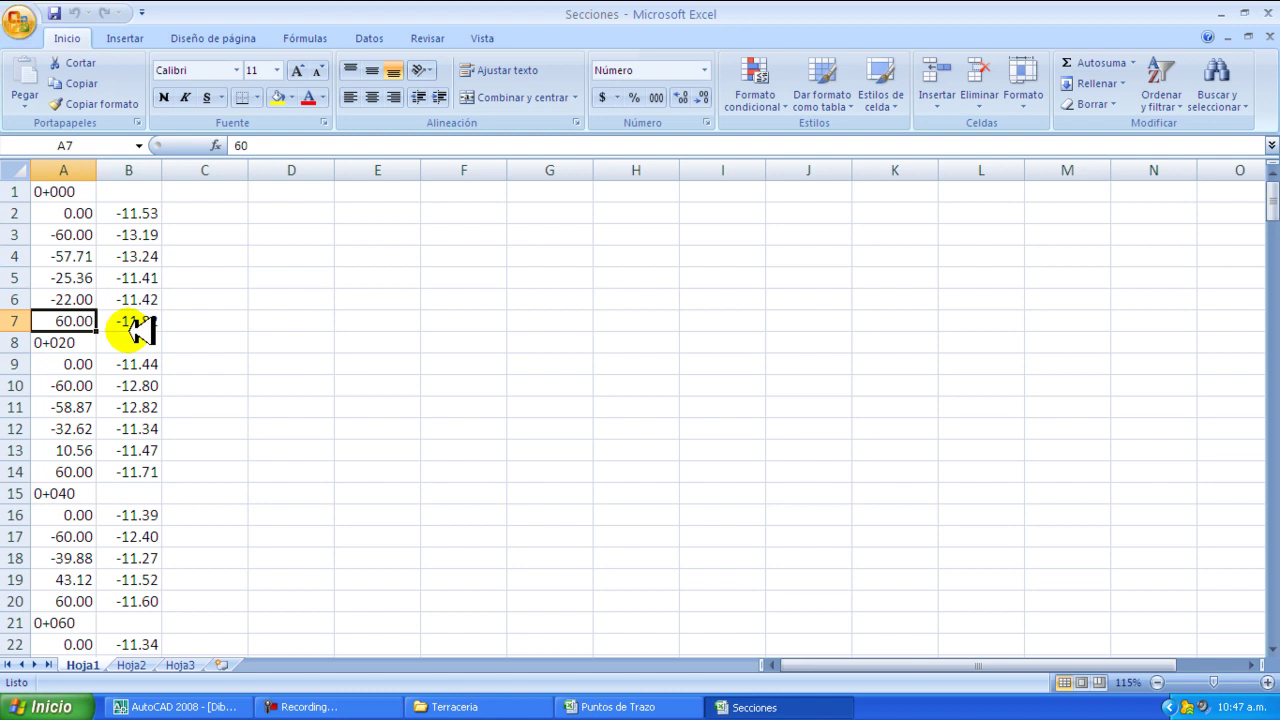
pyautogui.click(137, 328)
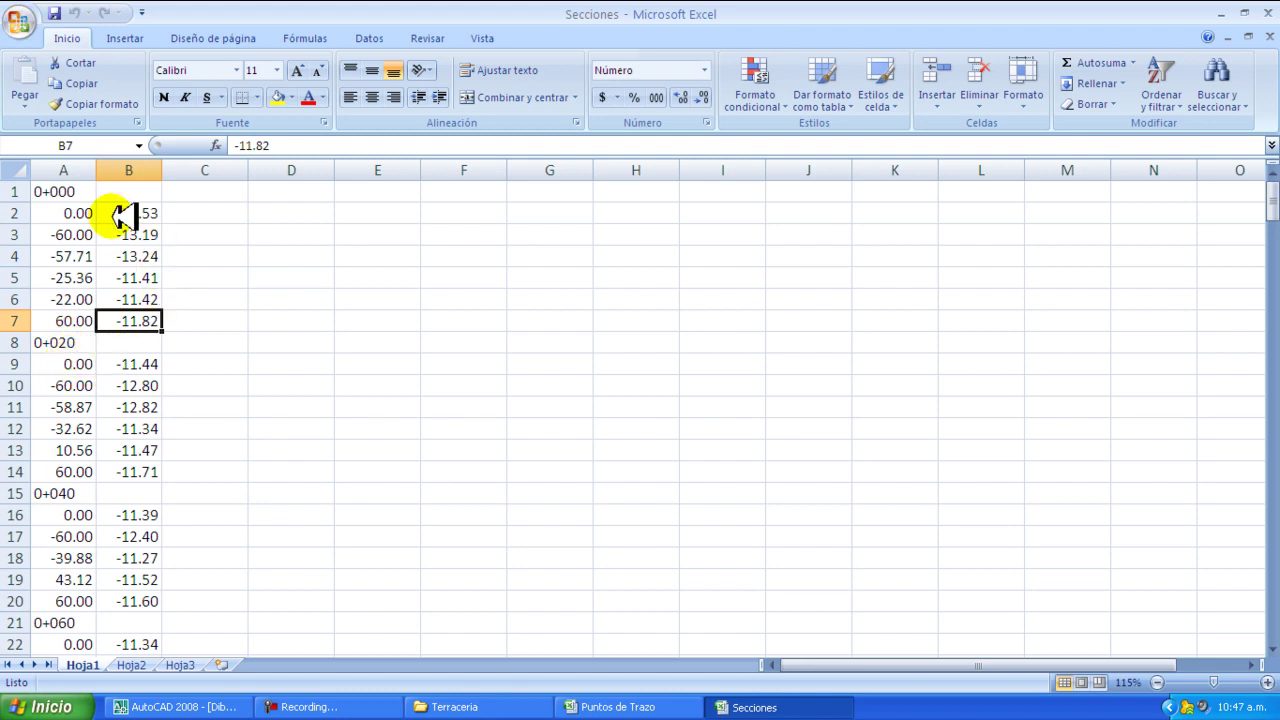
pyautogui.click(88, 238)
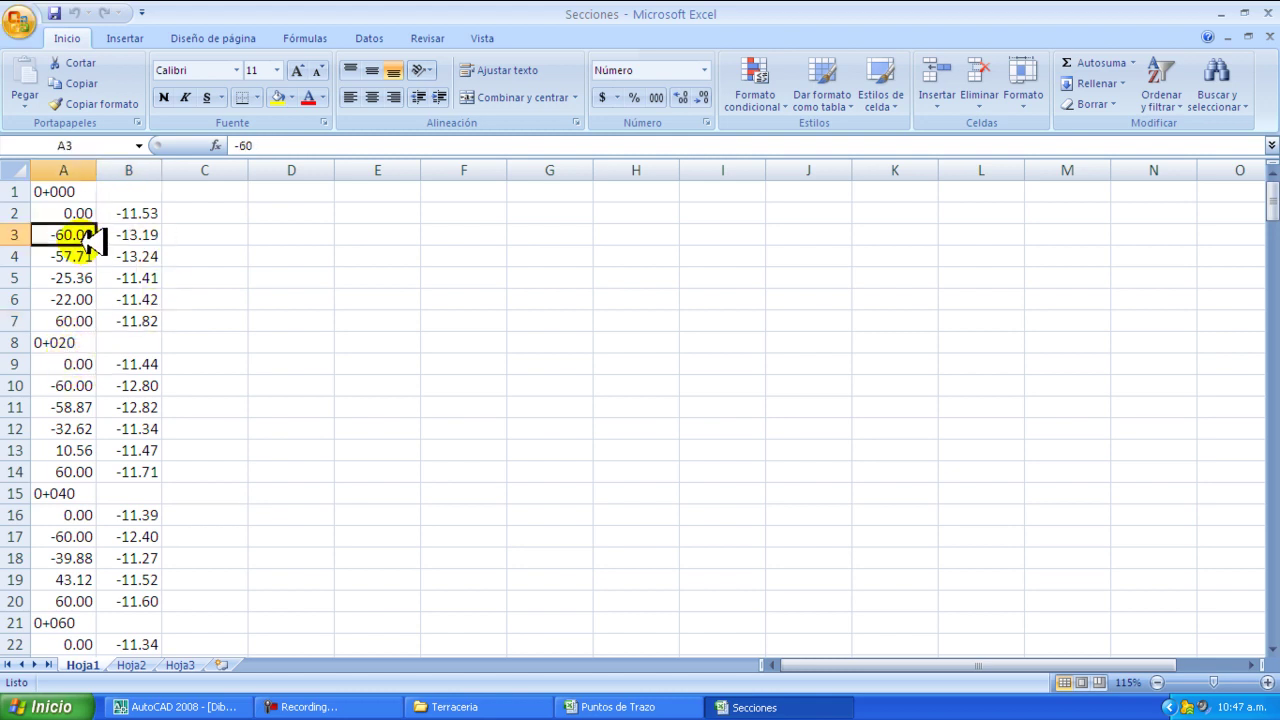
pyautogui.moveTo(70, 234); pyautogui.dragTo(134, 318)
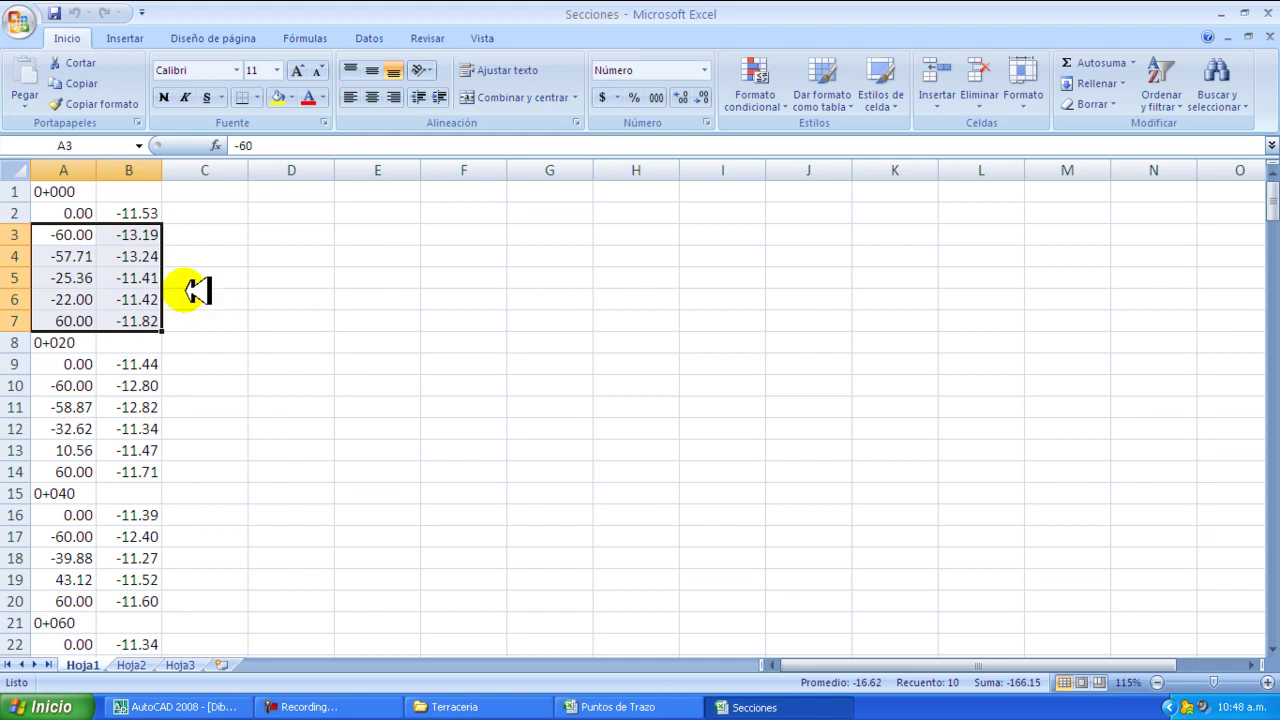
pyautogui.click(57, 215)
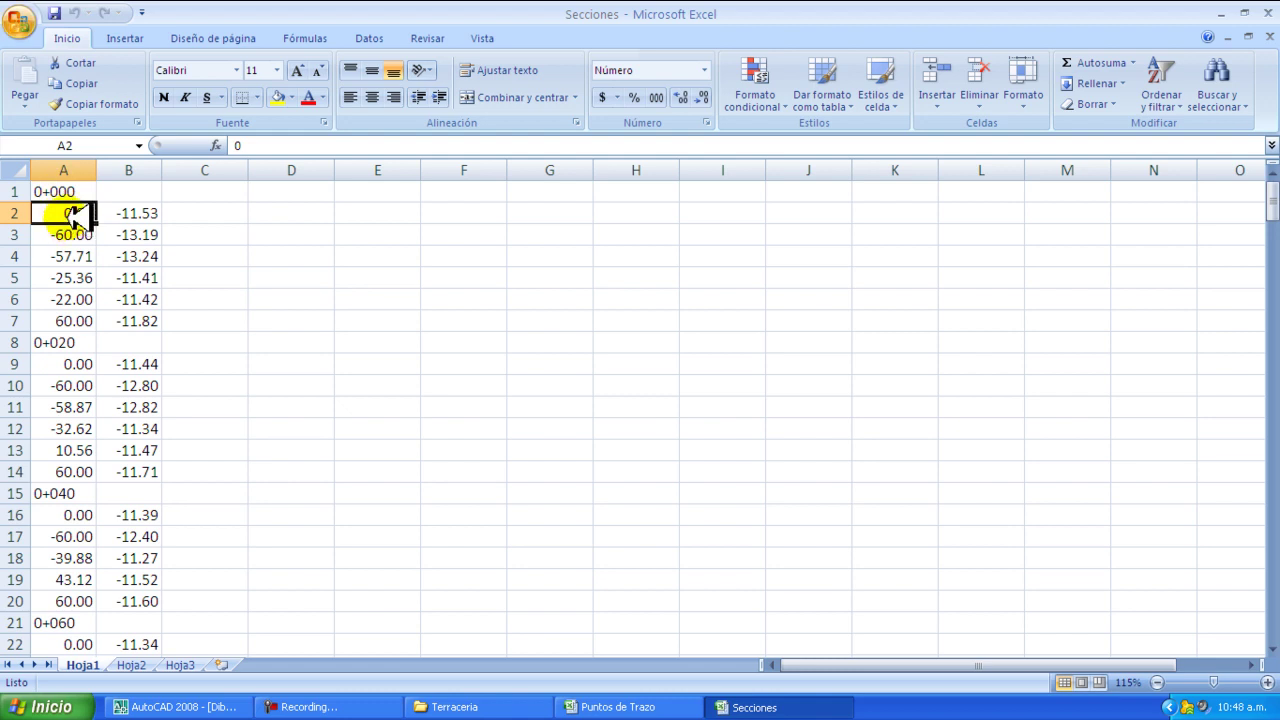
pyautogui.click(126, 213)
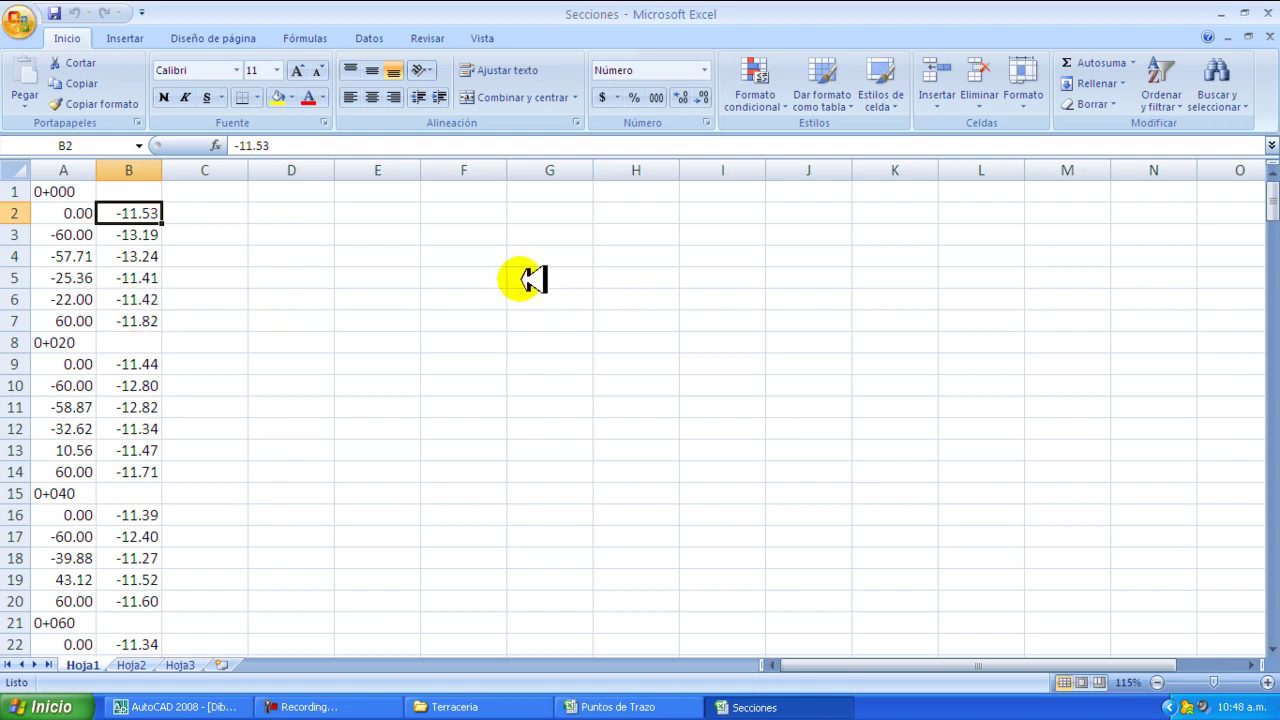
# Minimize the Secciones workbook, switch back to Puntos de Trazo and select cell A2
pyautogui.click(1229, 15)
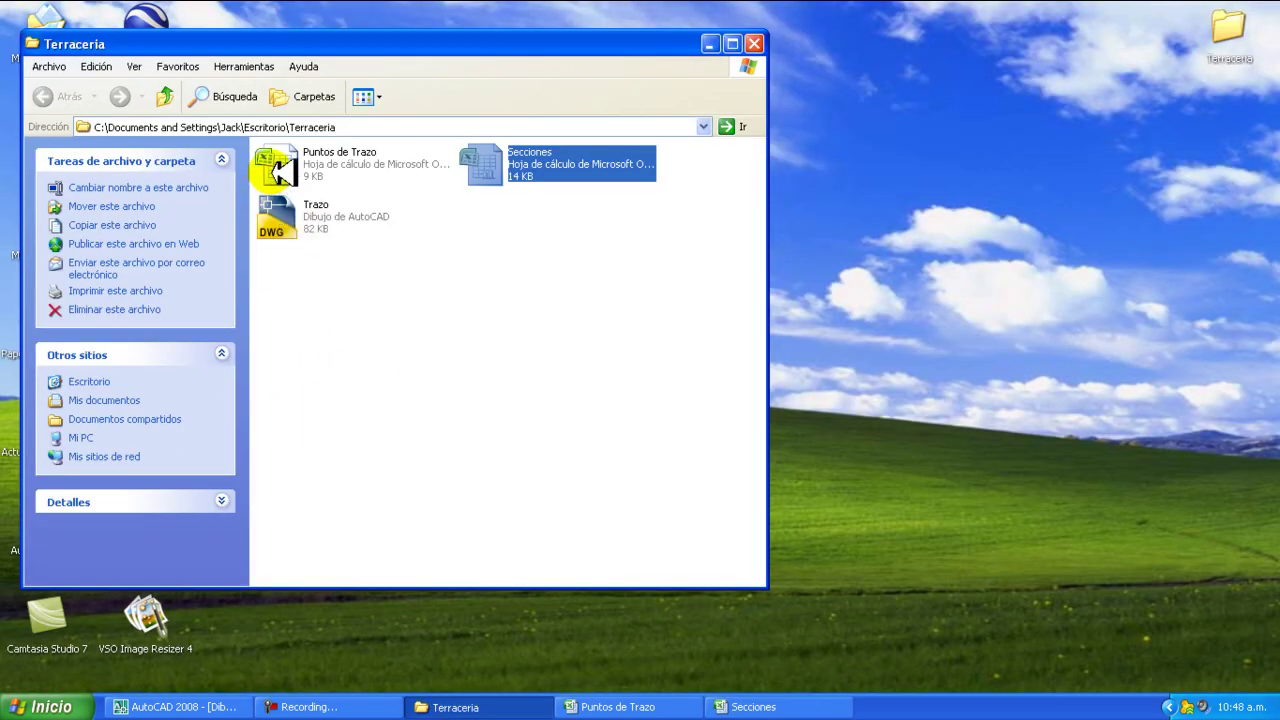
pyautogui.click(285, 170)
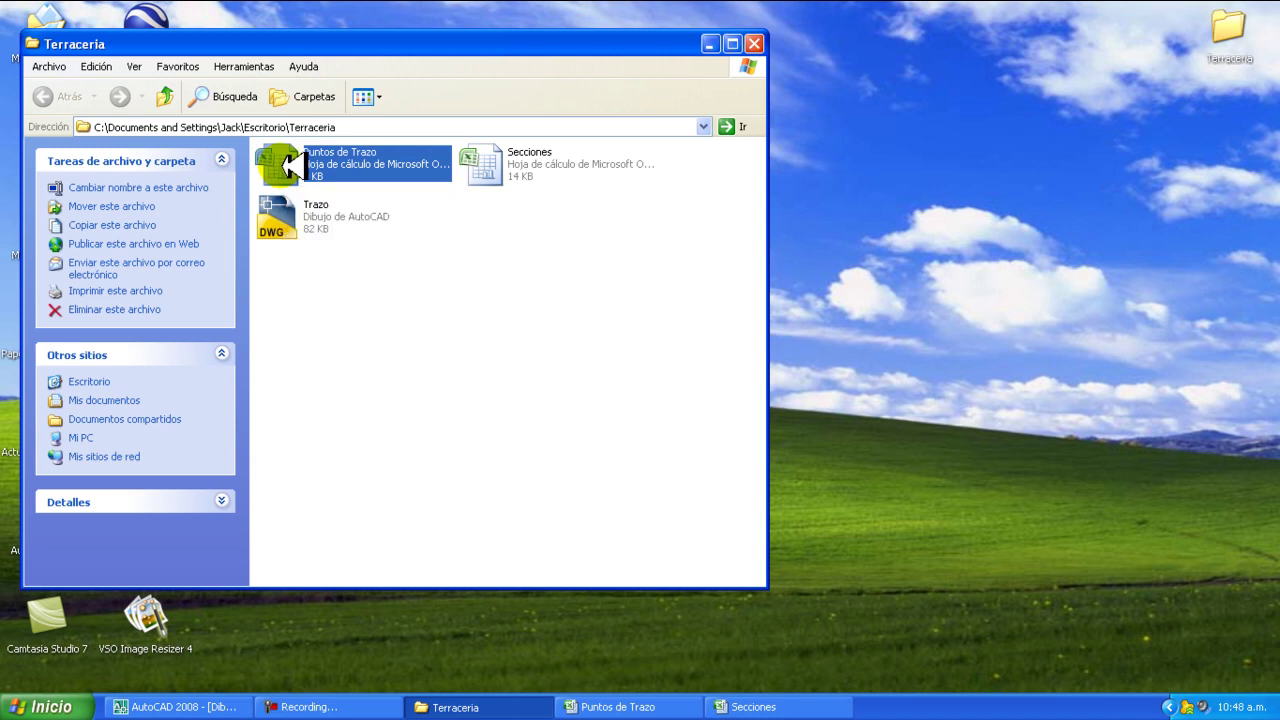
pyautogui.click(650, 708)
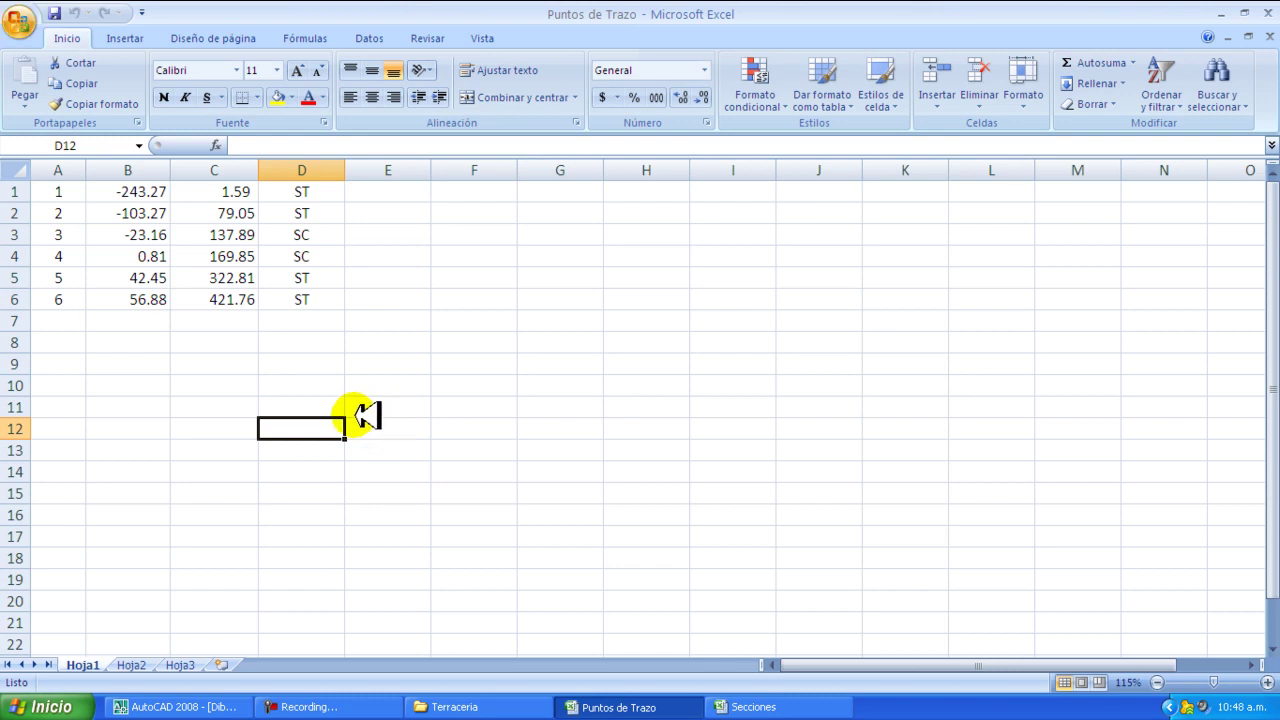
pyautogui.click(76, 210)
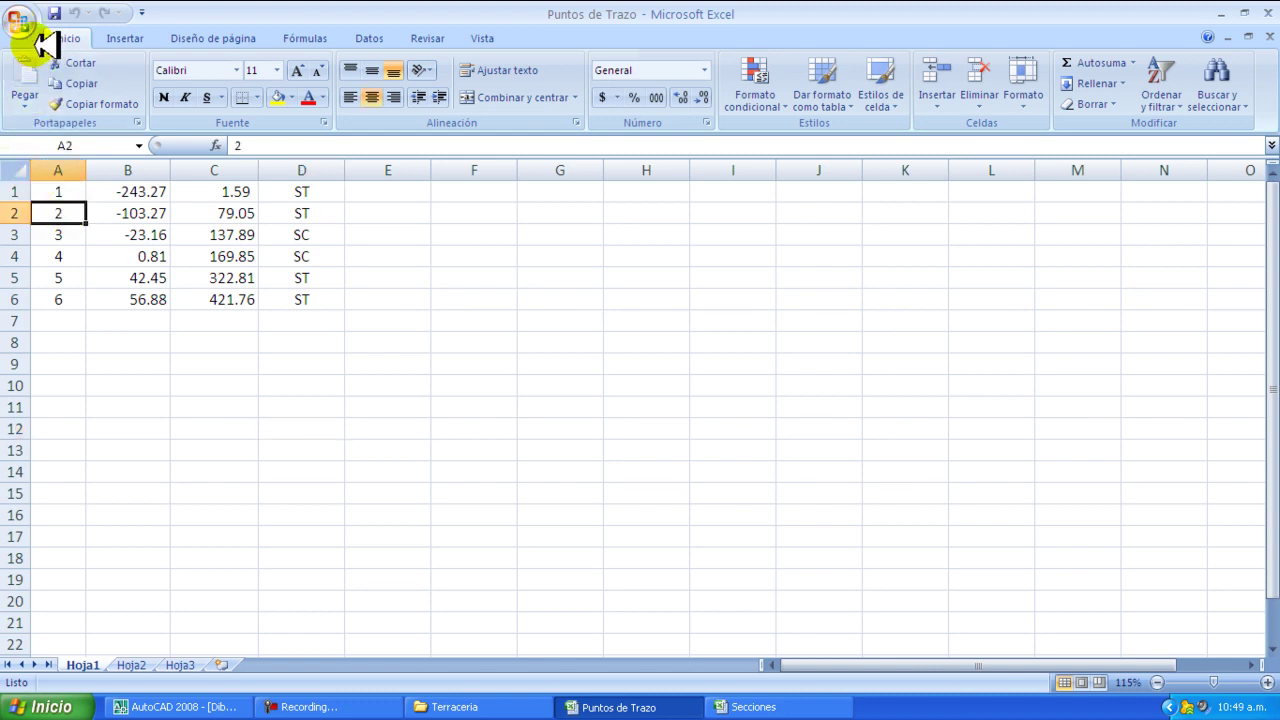
pyautogui.click(20, 18)
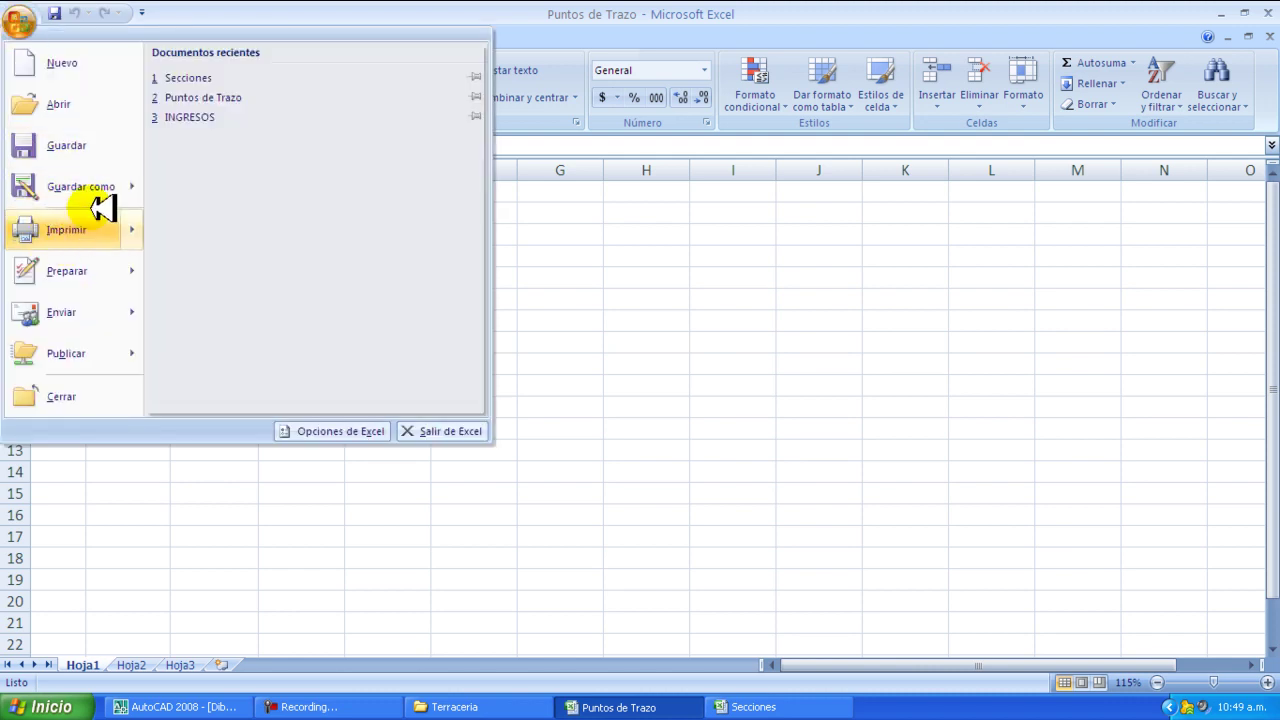
pyautogui.moveTo(105, 186)
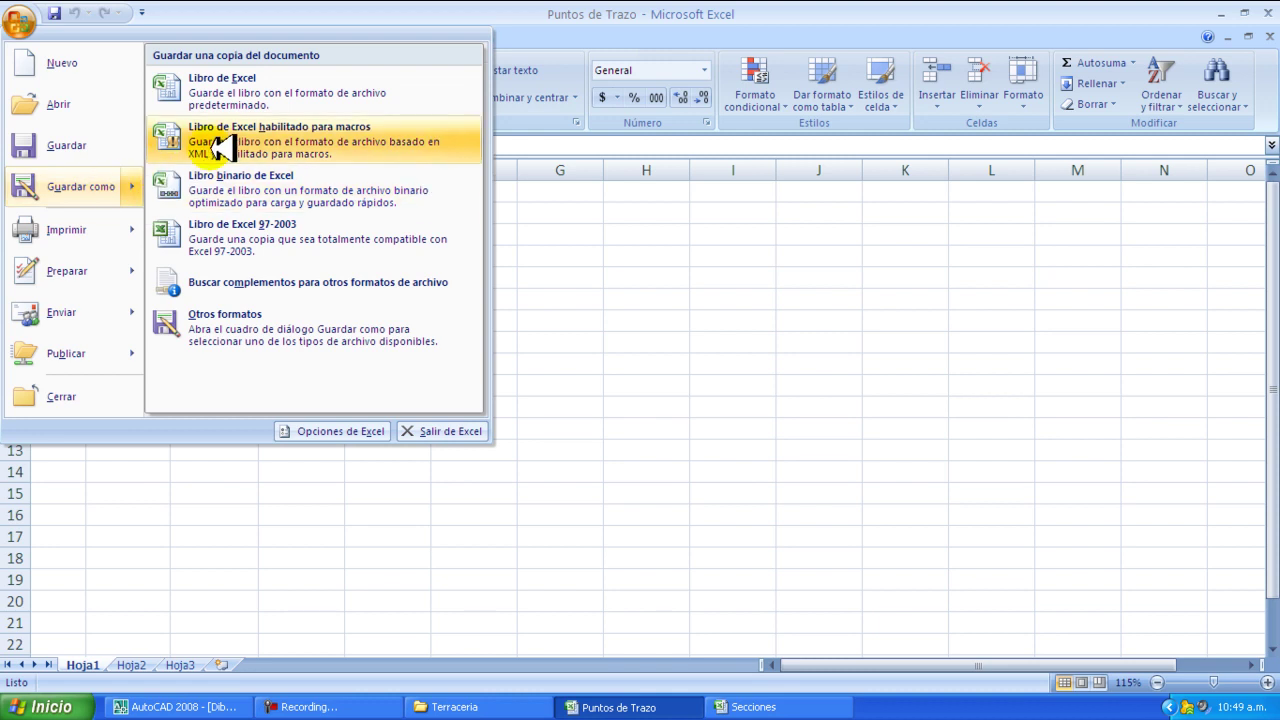
pyautogui.press('Escape')
pyautogui.press('Escape')
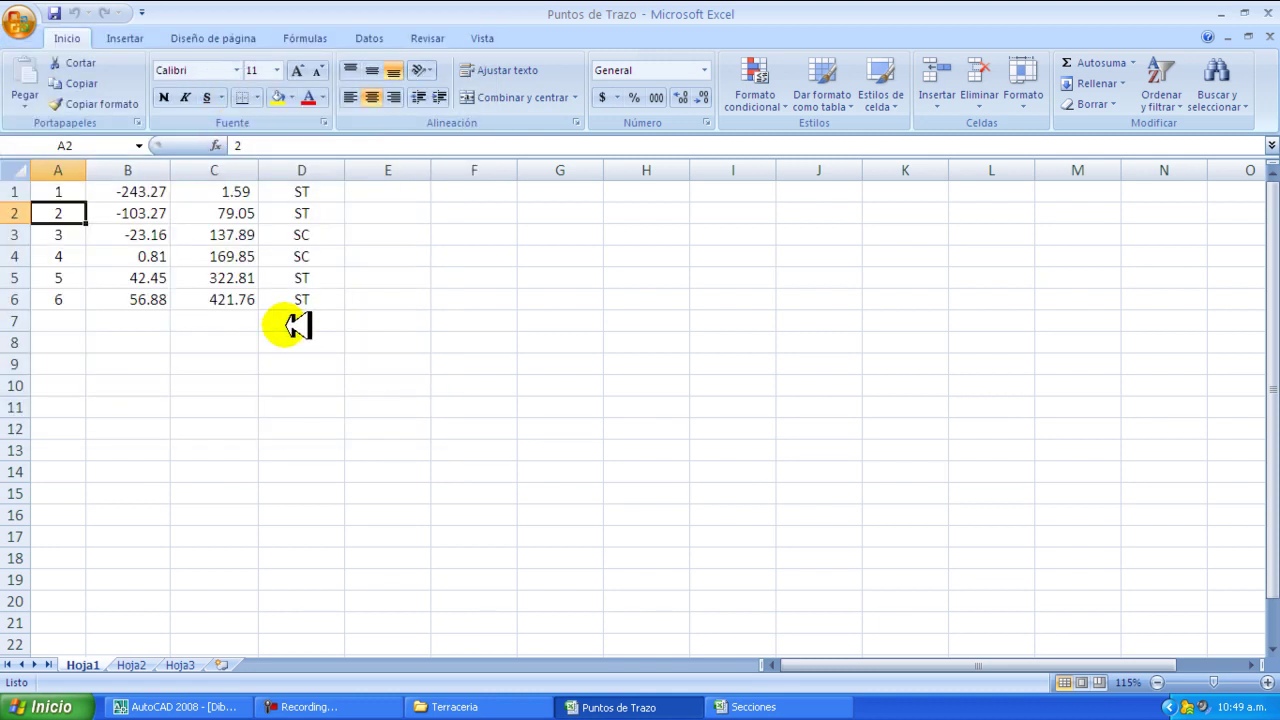
# Save the Puntos de Trazo active sheet as Texto (MS-DOS) in the Terraceria folder, keeping that format, and close it without saving further changes
pyautogui.press('F12')
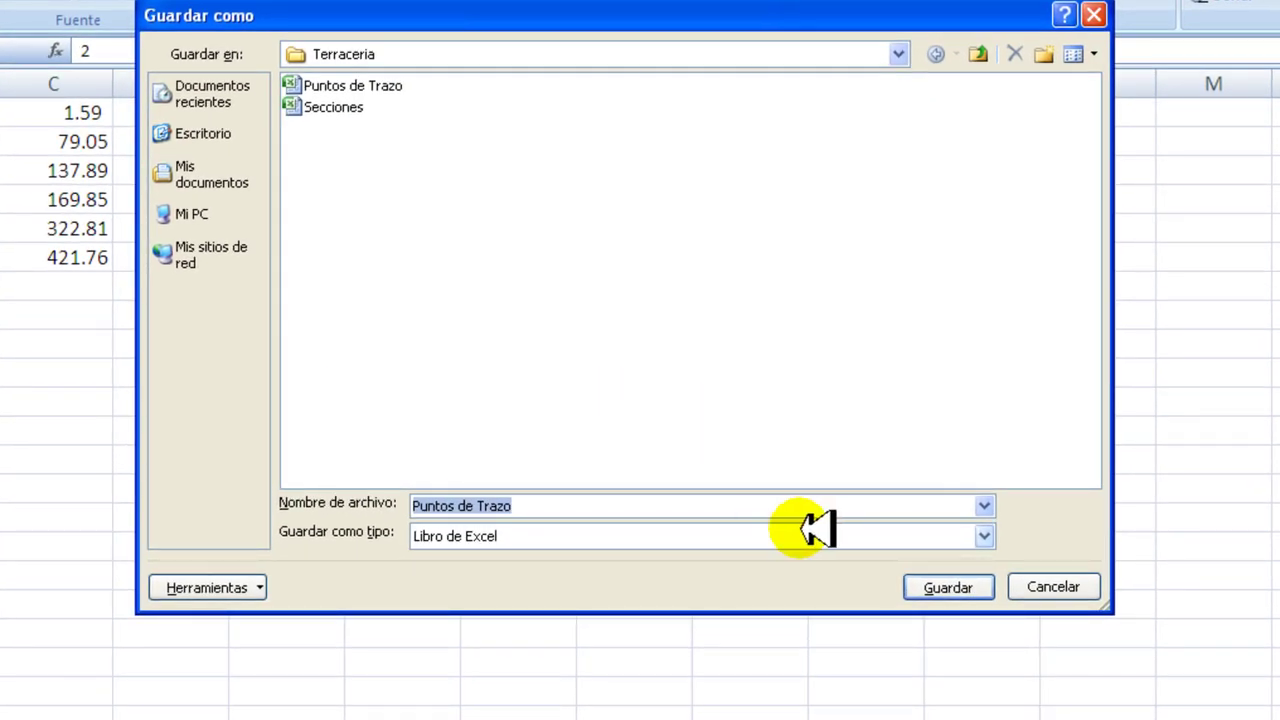
pyautogui.click(984, 537)
pyautogui.scroll(-2, 894, 610)
pyautogui.scroll(-4, 894, 612)
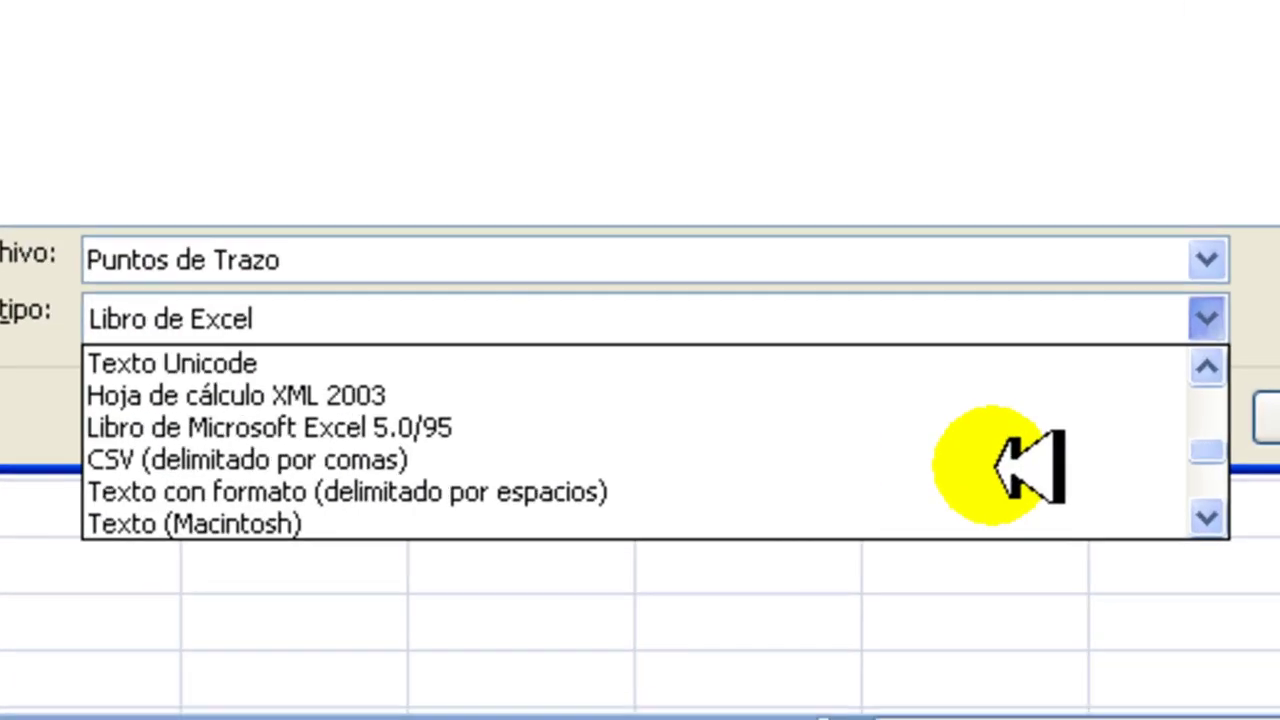
pyautogui.scroll(-1, 690, 452)
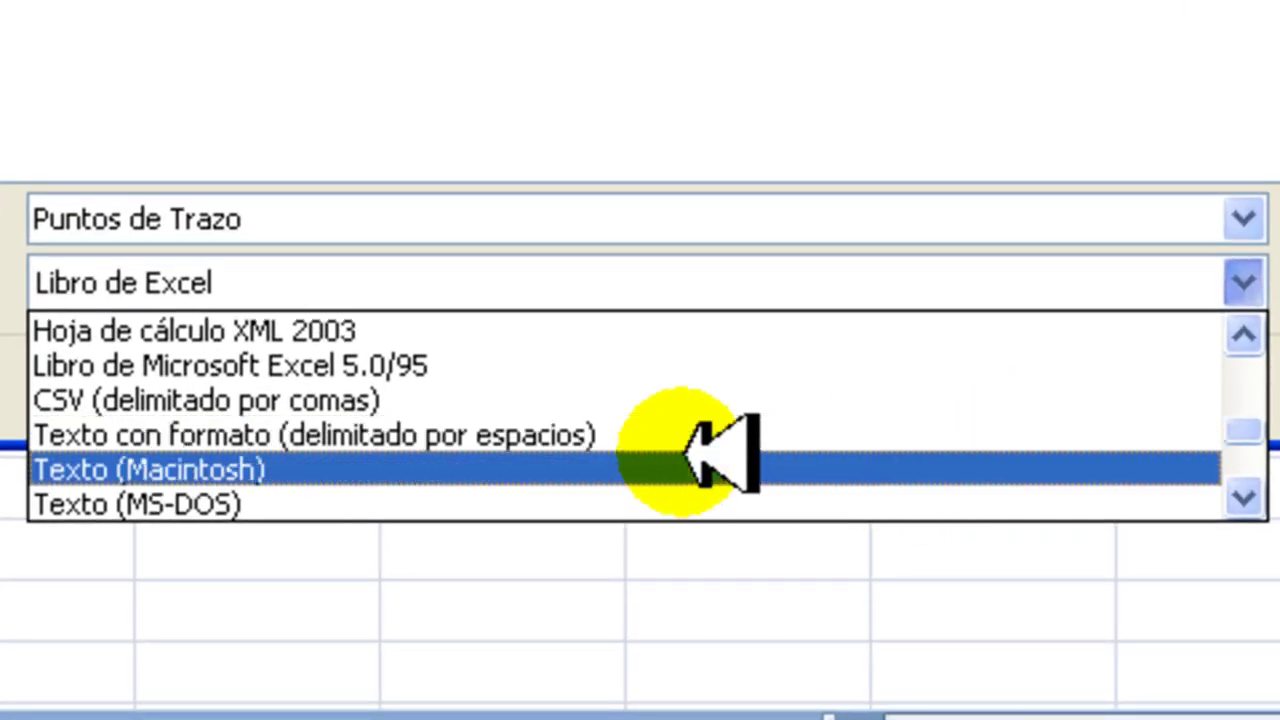
pyautogui.scroll(-1, 400, 505)
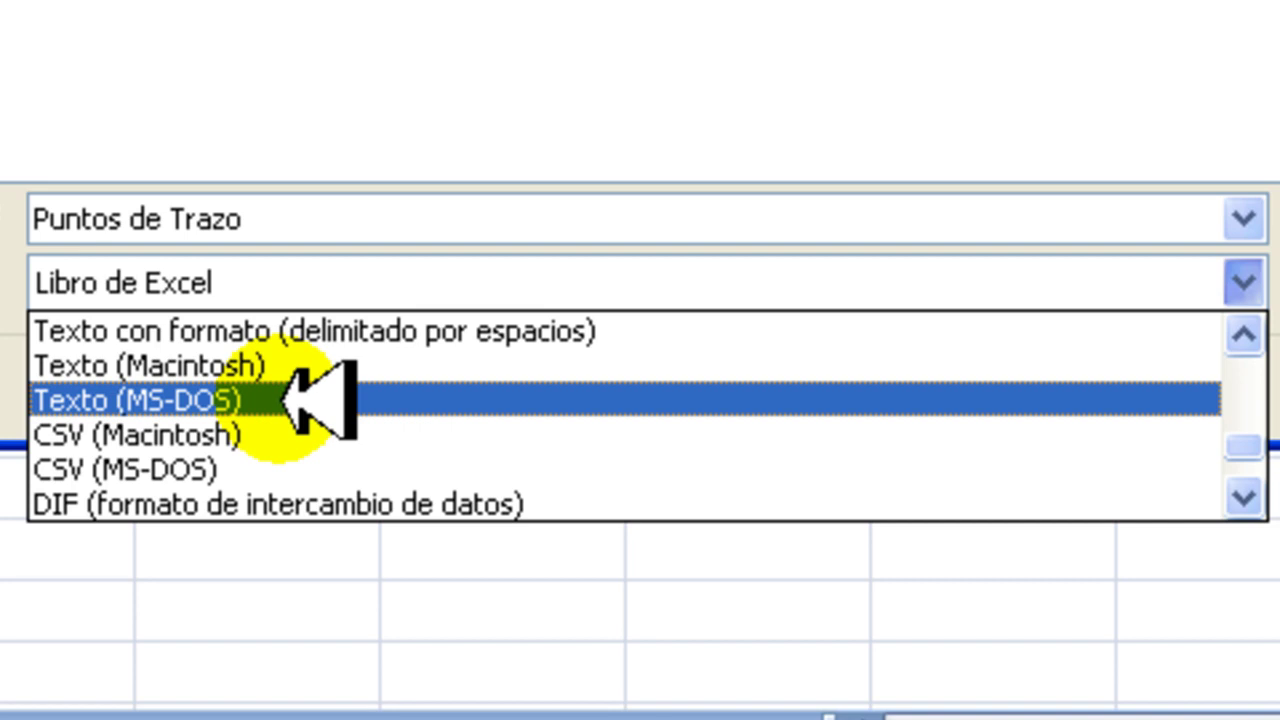
pyautogui.click(285, 400)
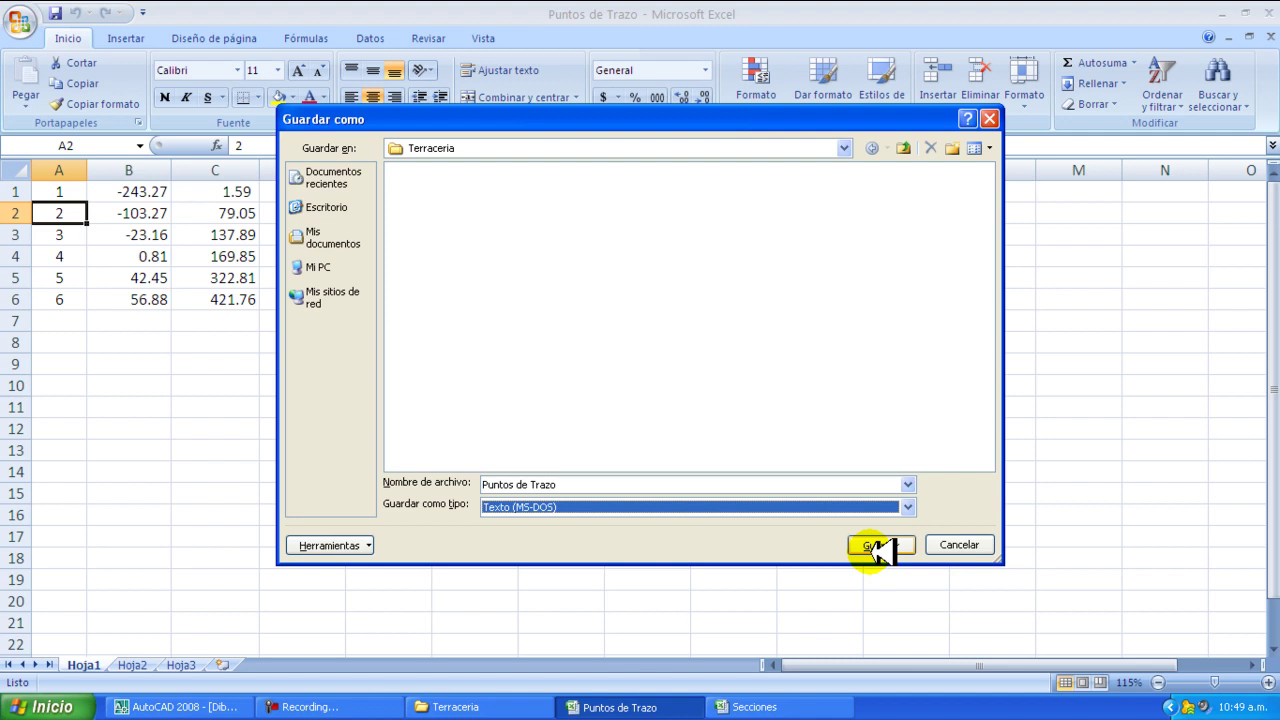
pyautogui.click(876, 547)
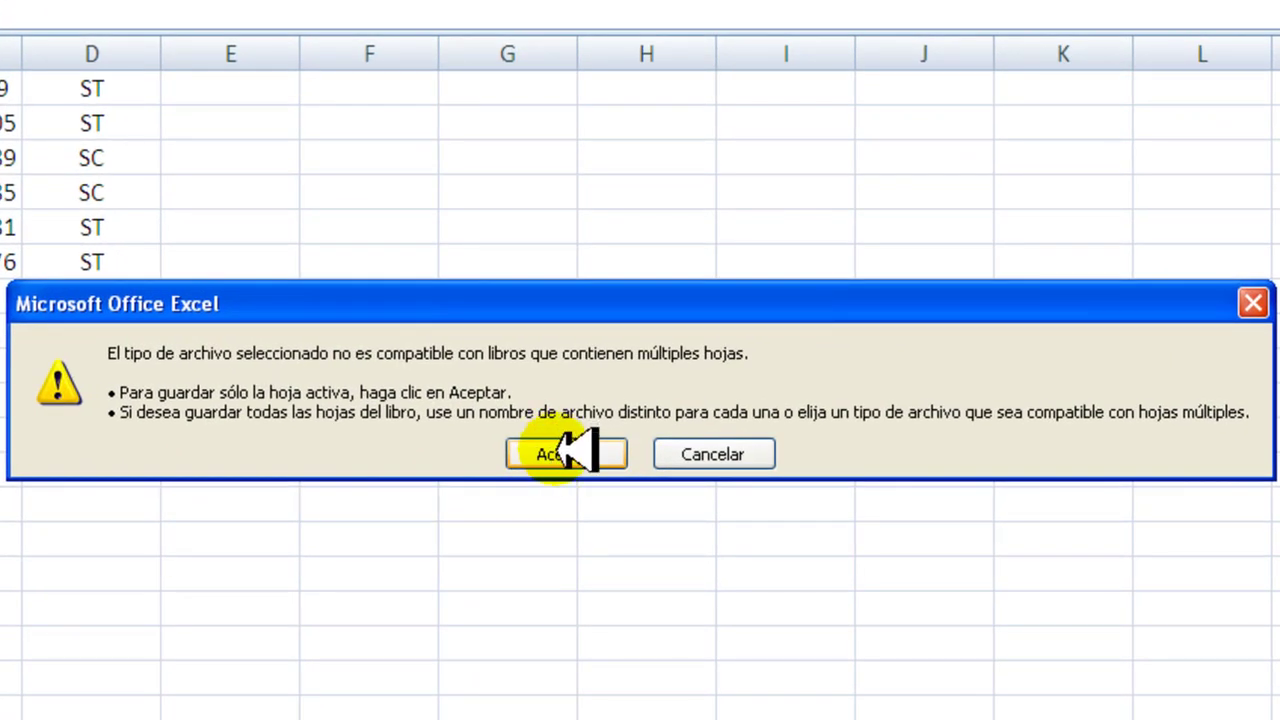
pyautogui.click(572, 453)
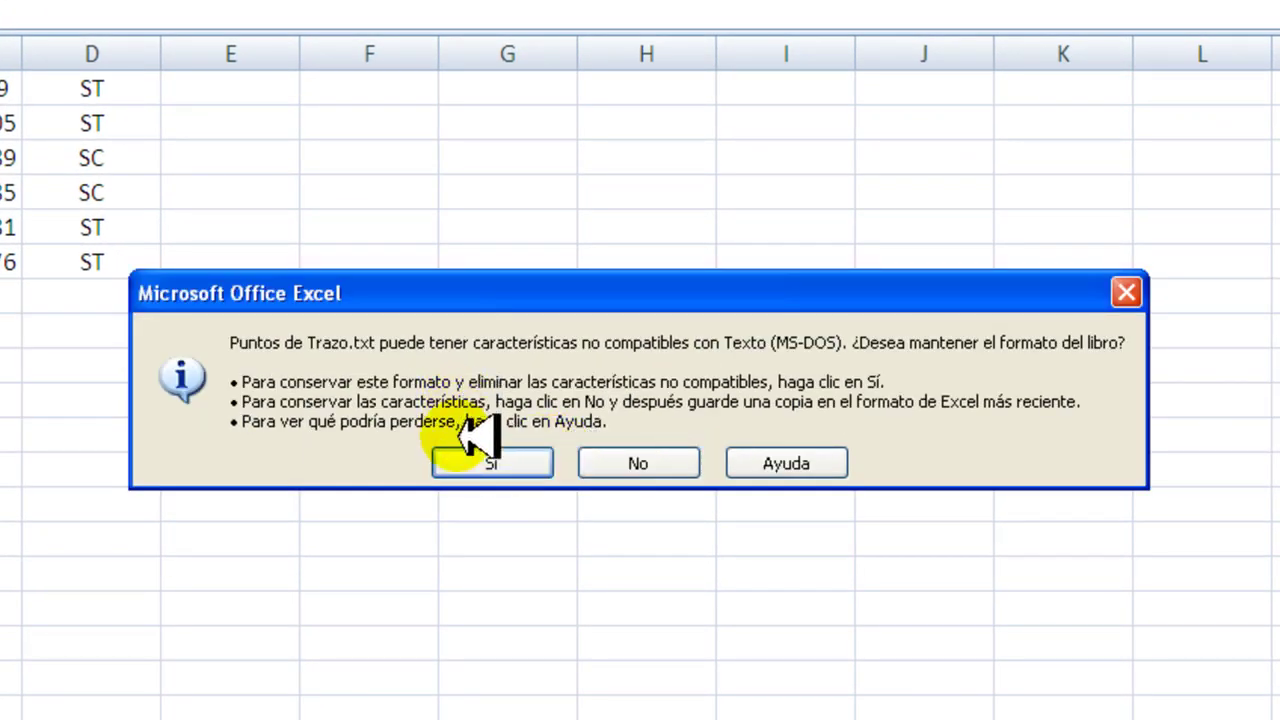
pyautogui.click(476, 462)
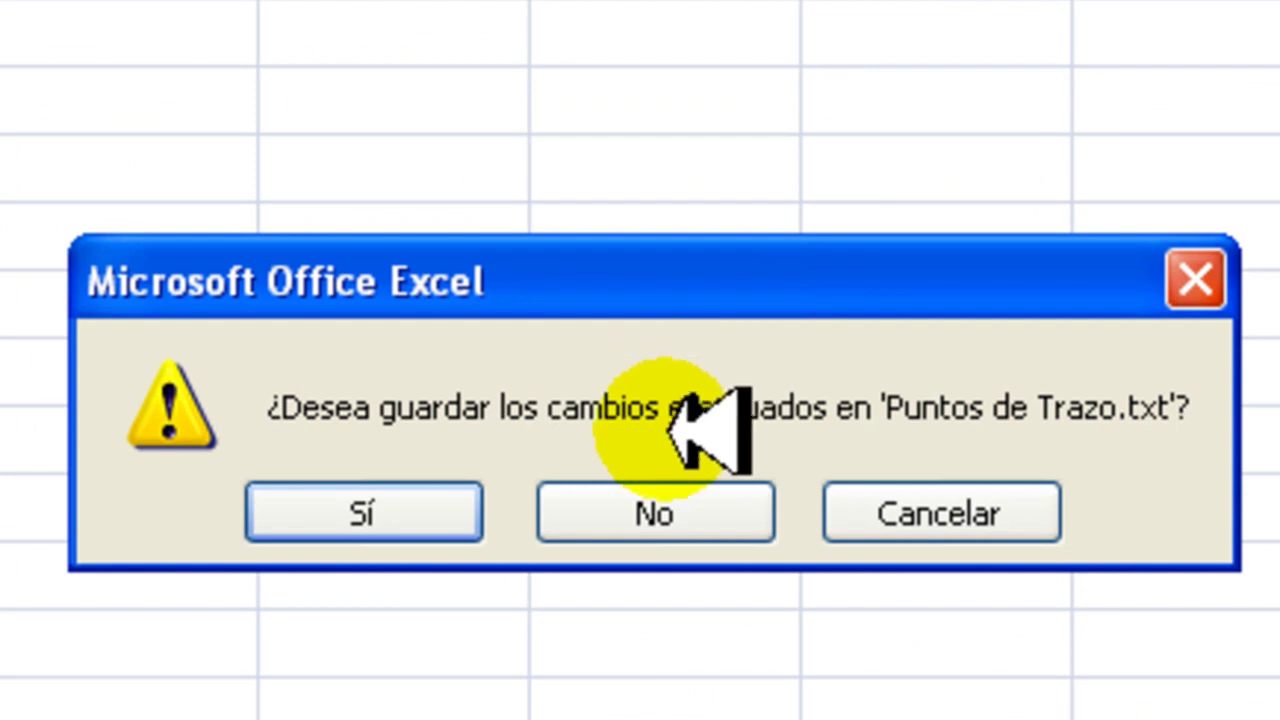
pyautogui.click(636, 495)
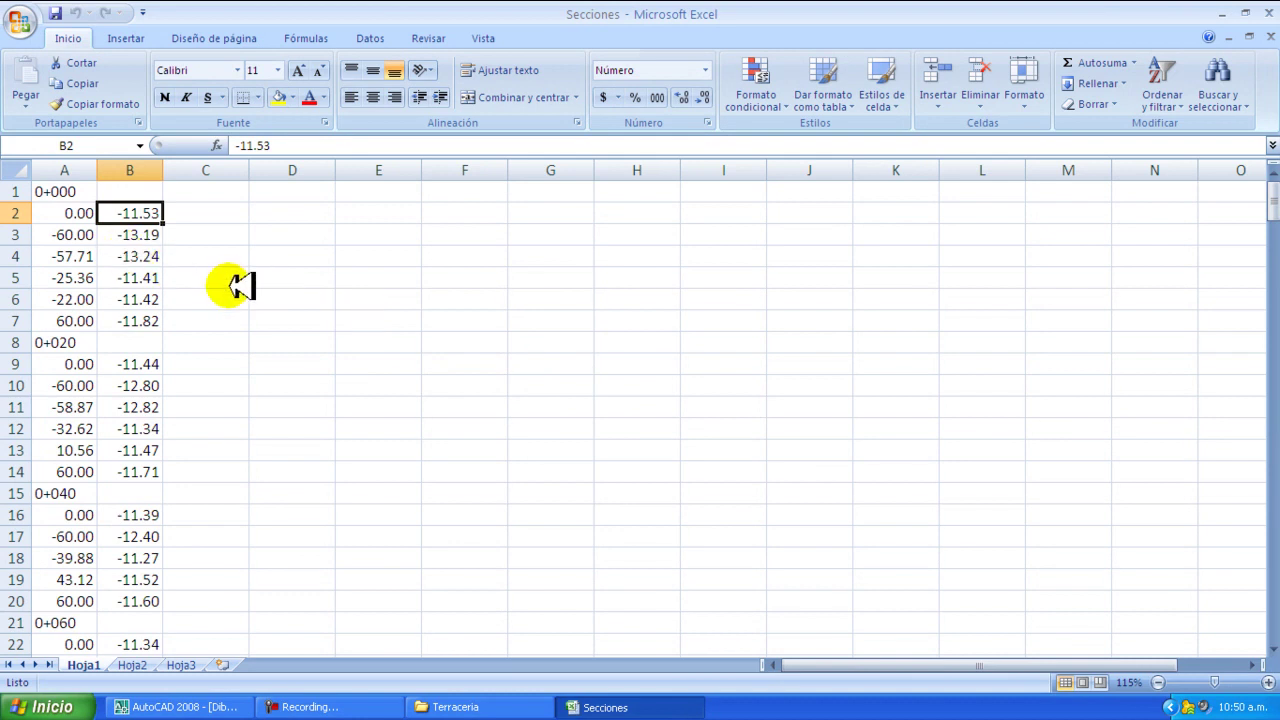
# Start saving a copy of the Secciones workbook with the file type set to Texto (MS-DOS)
pyautogui.click(22, 22)
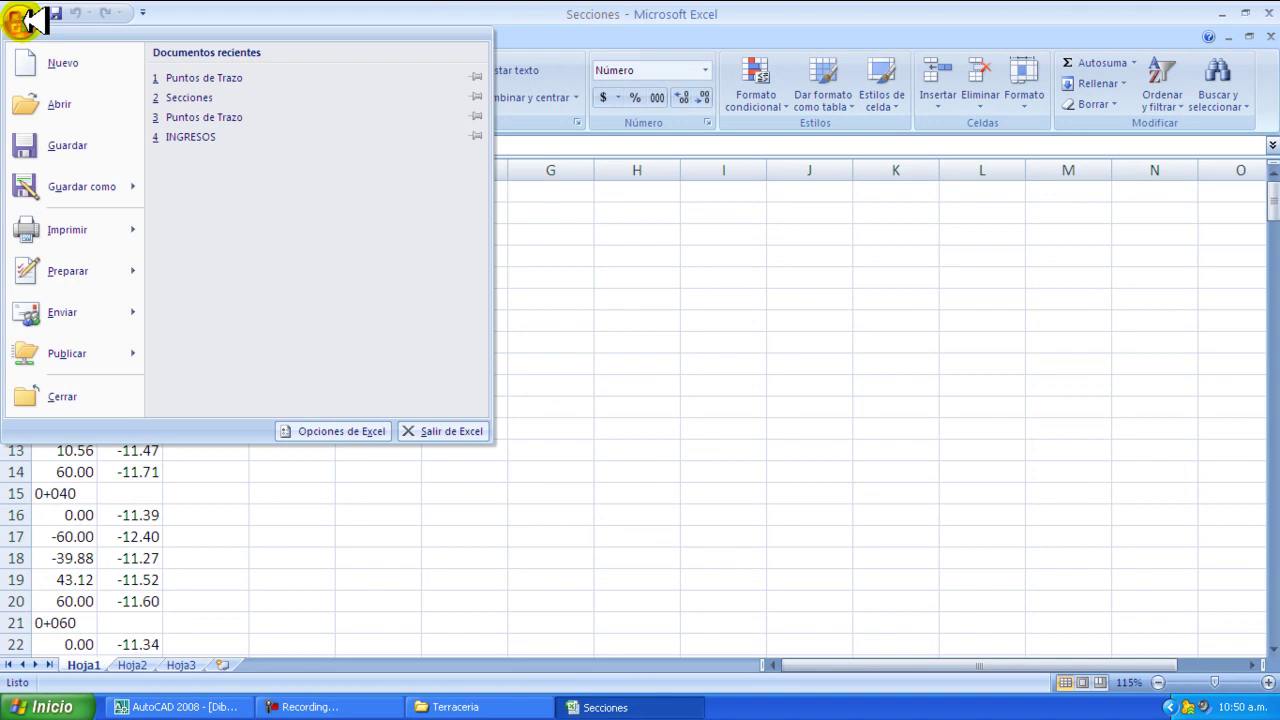
pyautogui.moveTo(110, 187)
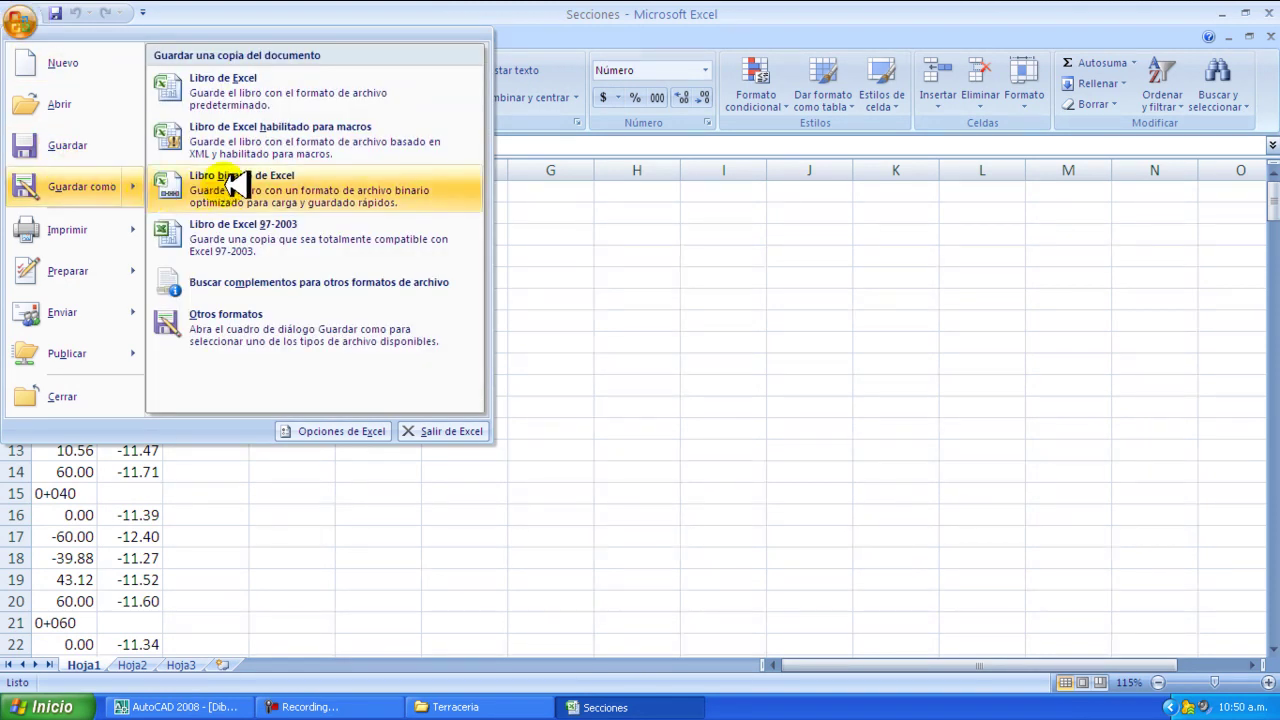
pyautogui.click(273, 85)
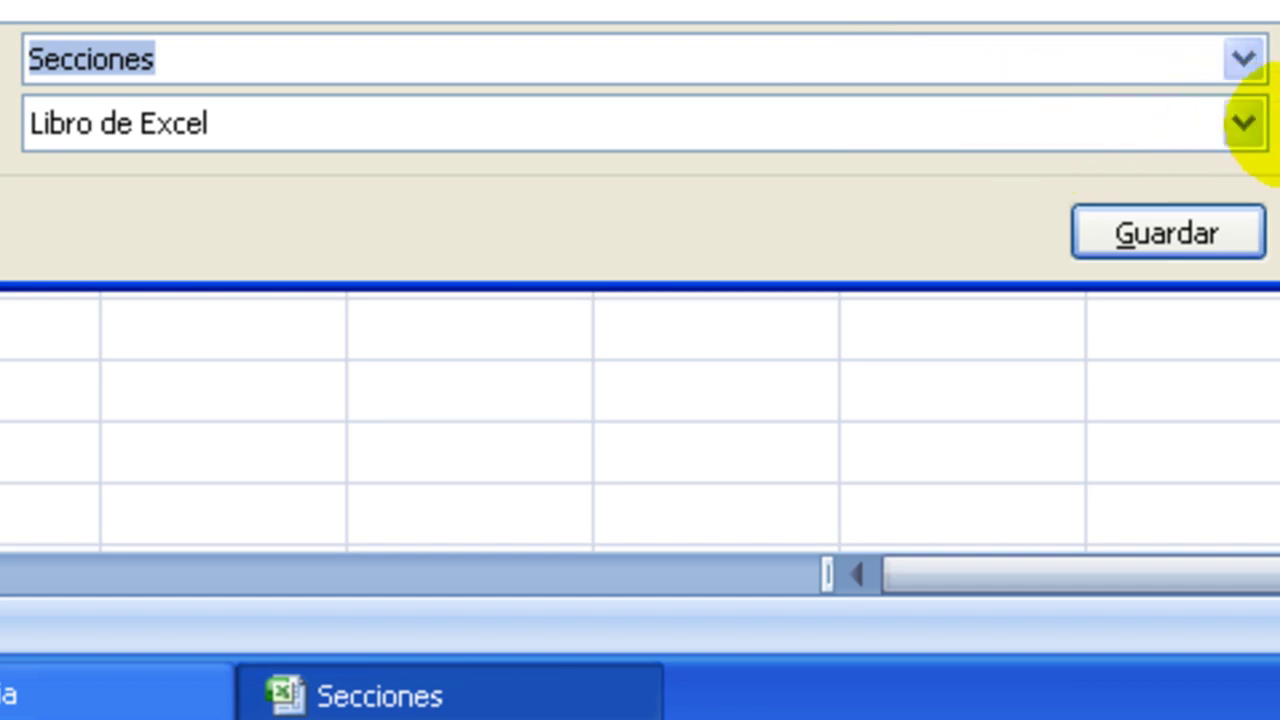
pyautogui.click(1245, 123)
pyautogui.scroll(-2, 851, 320)
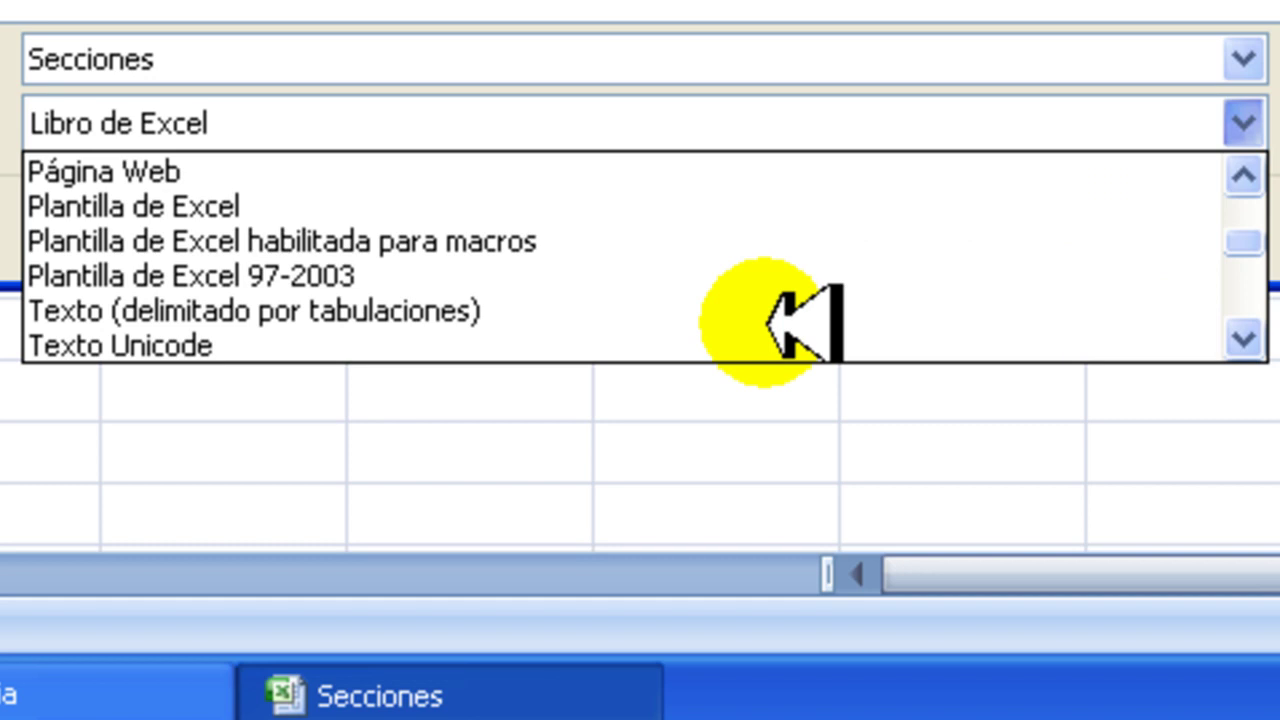
pyautogui.scroll(-1, 790, 320)
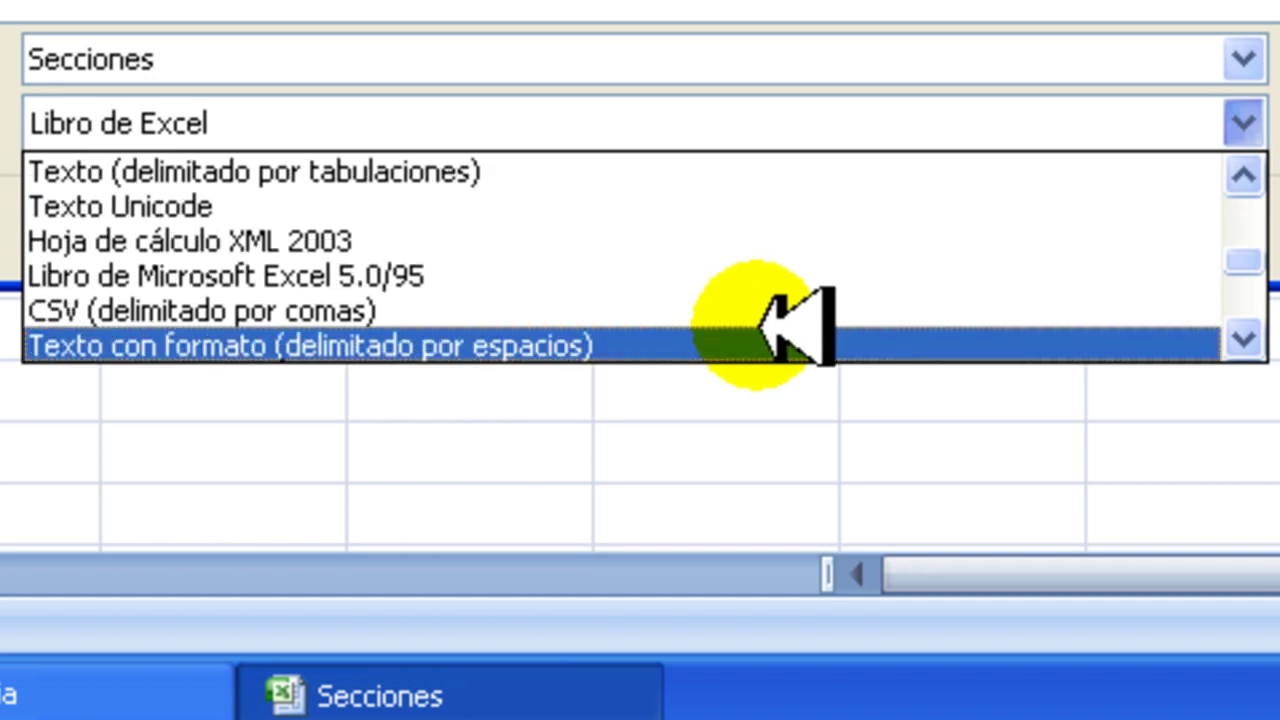
pyautogui.scroll(-4, 770, 322)
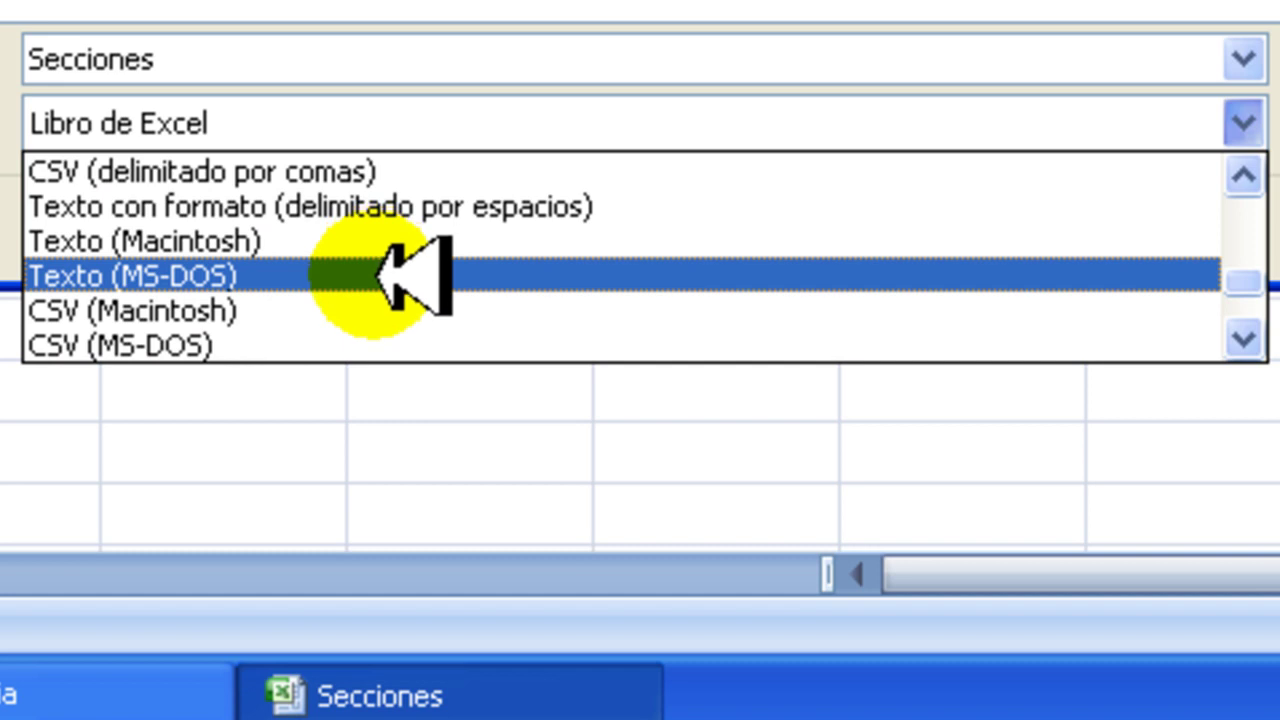
pyautogui.click(378, 275)
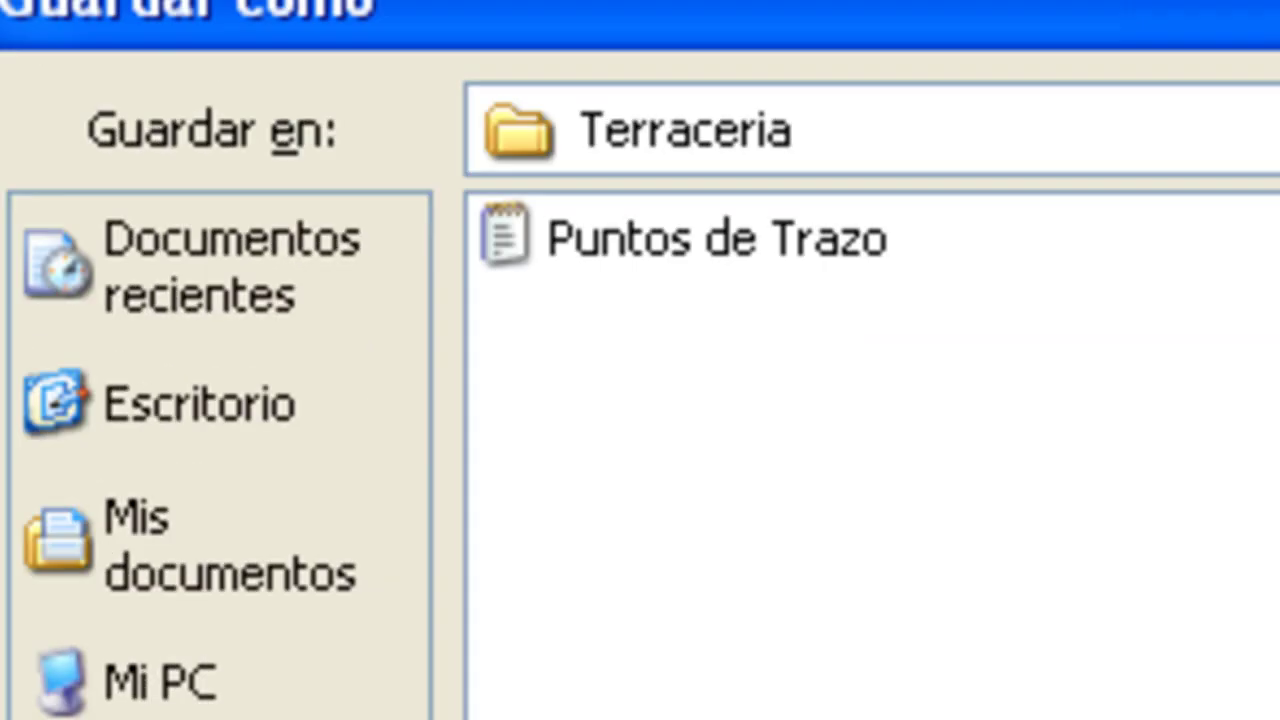
# Save only the active Secciones sheet in the Terraceria folder, keeping the text format, and close the workbook without saving further changes
pyautogui.click(1193, 233)
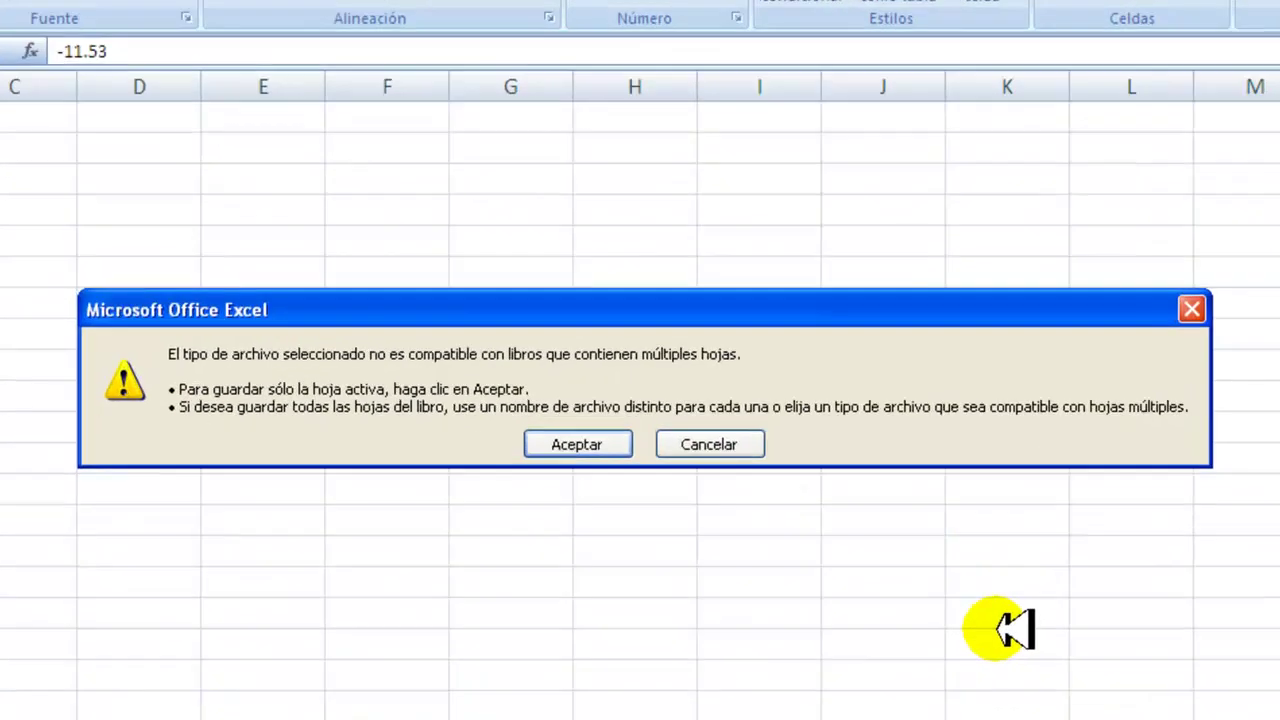
pyautogui.click(547, 440)
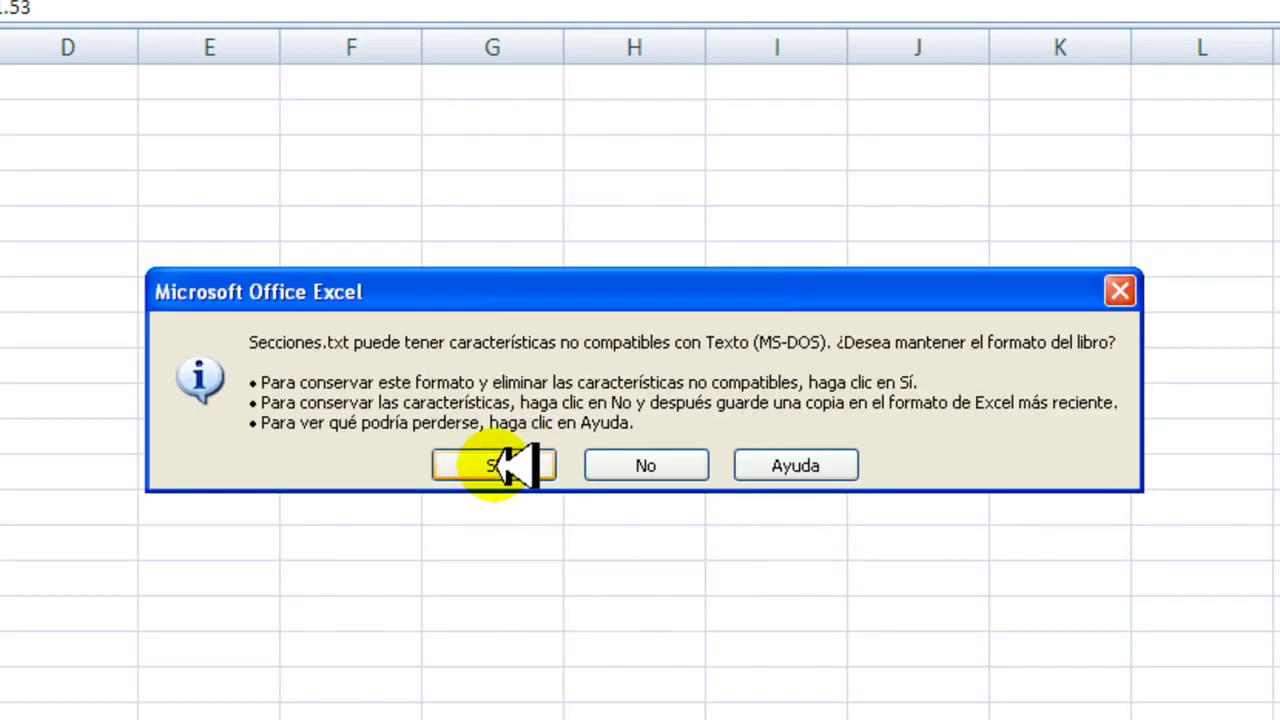
pyautogui.click(508, 465)
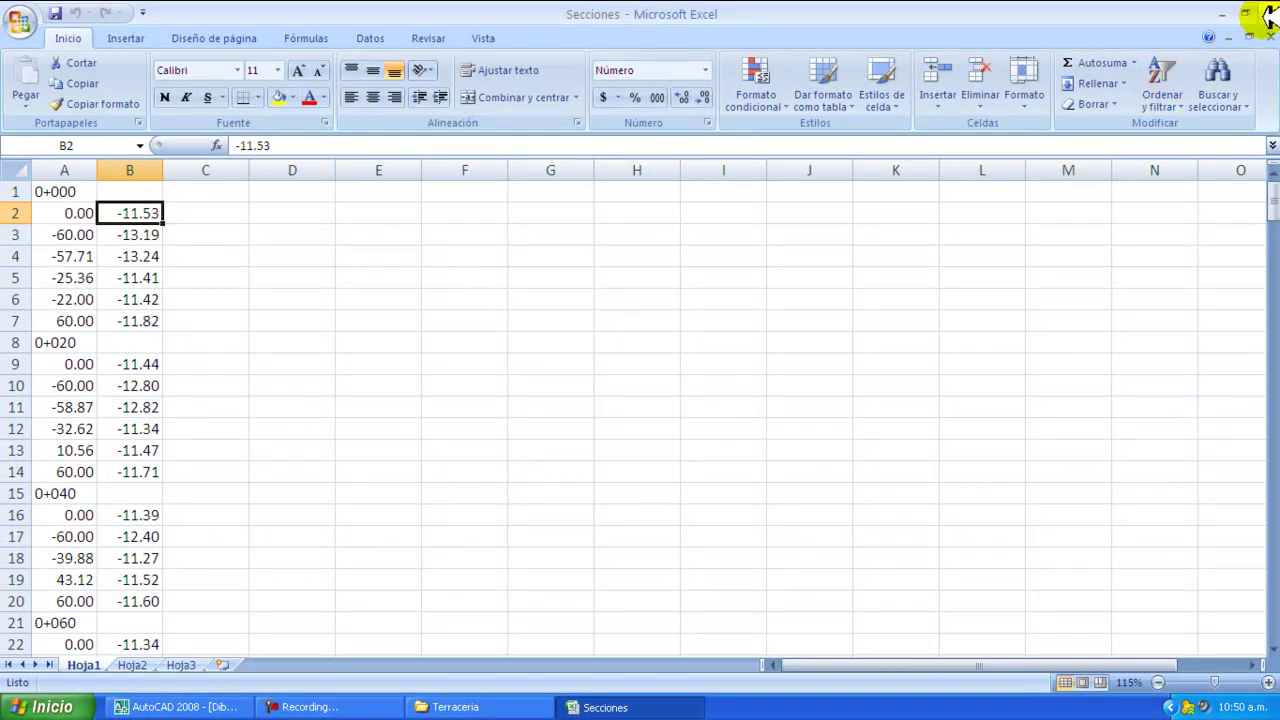
pyautogui.click(1258, 12)
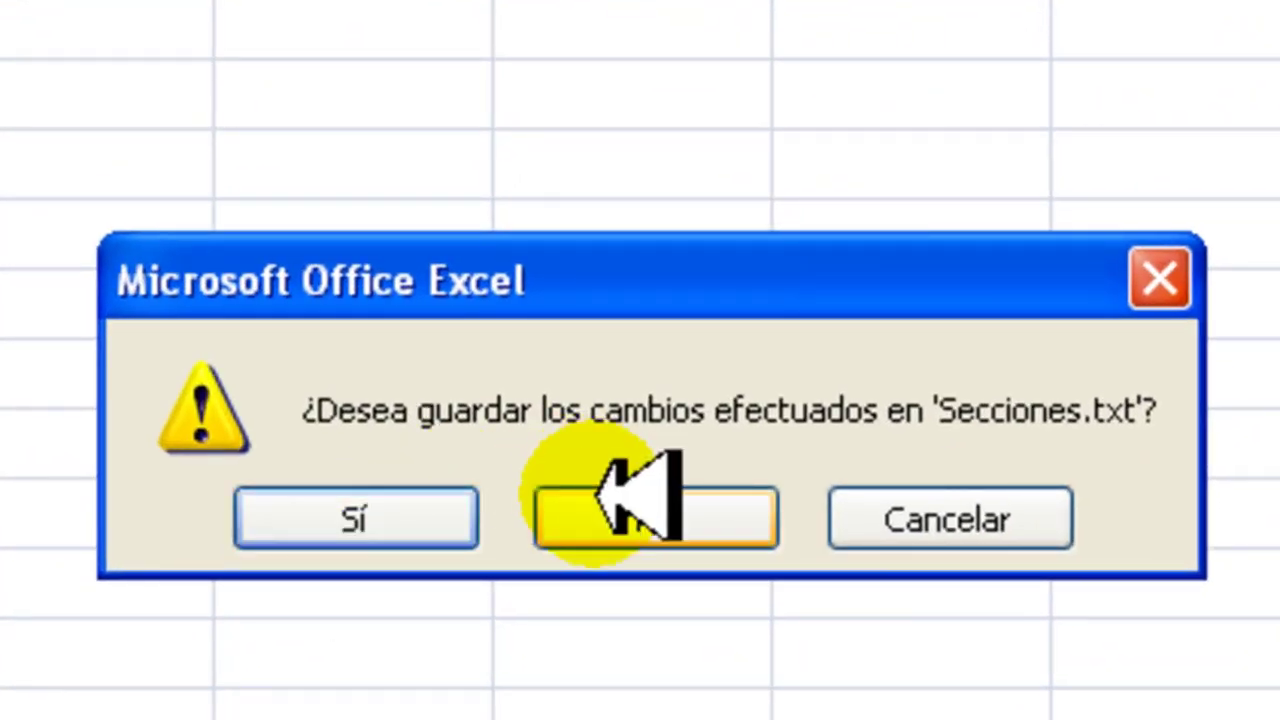
pyautogui.click(608, 520)
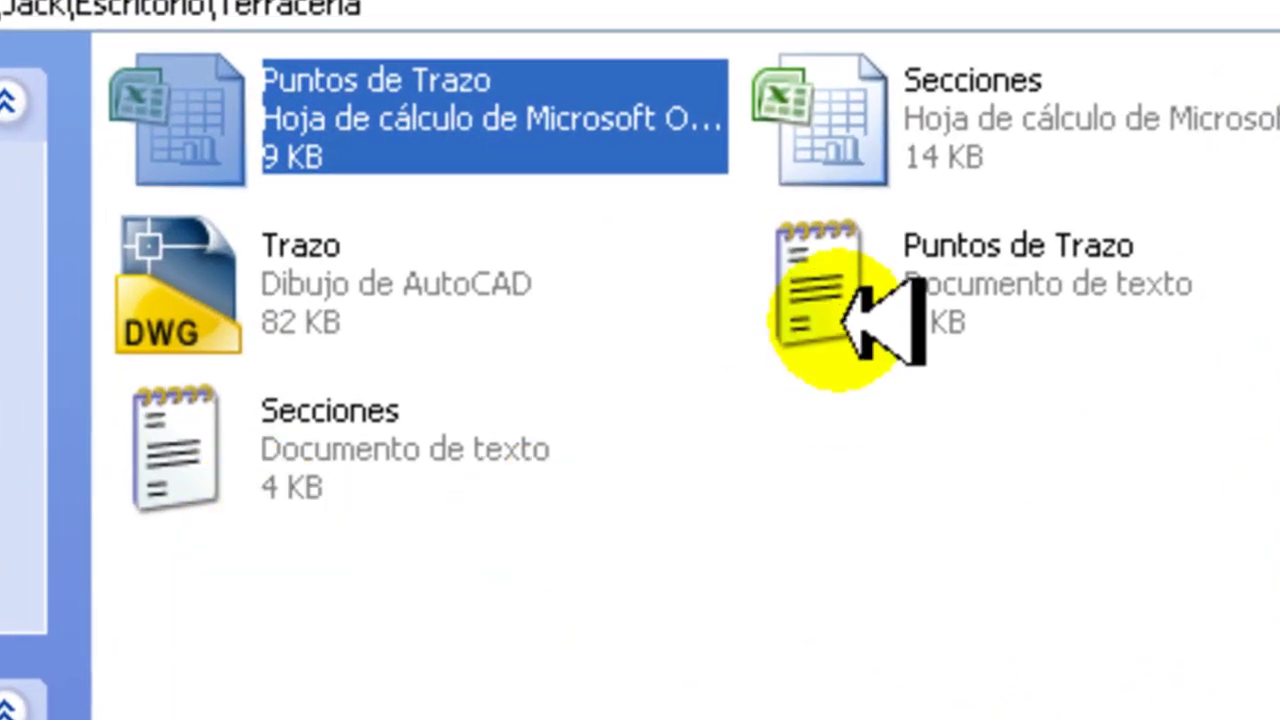
# Check the exported Puntos de Trazo and Secciones text documents in the Terraceria folder and close the folder window
pyautogui.click(845, 325)
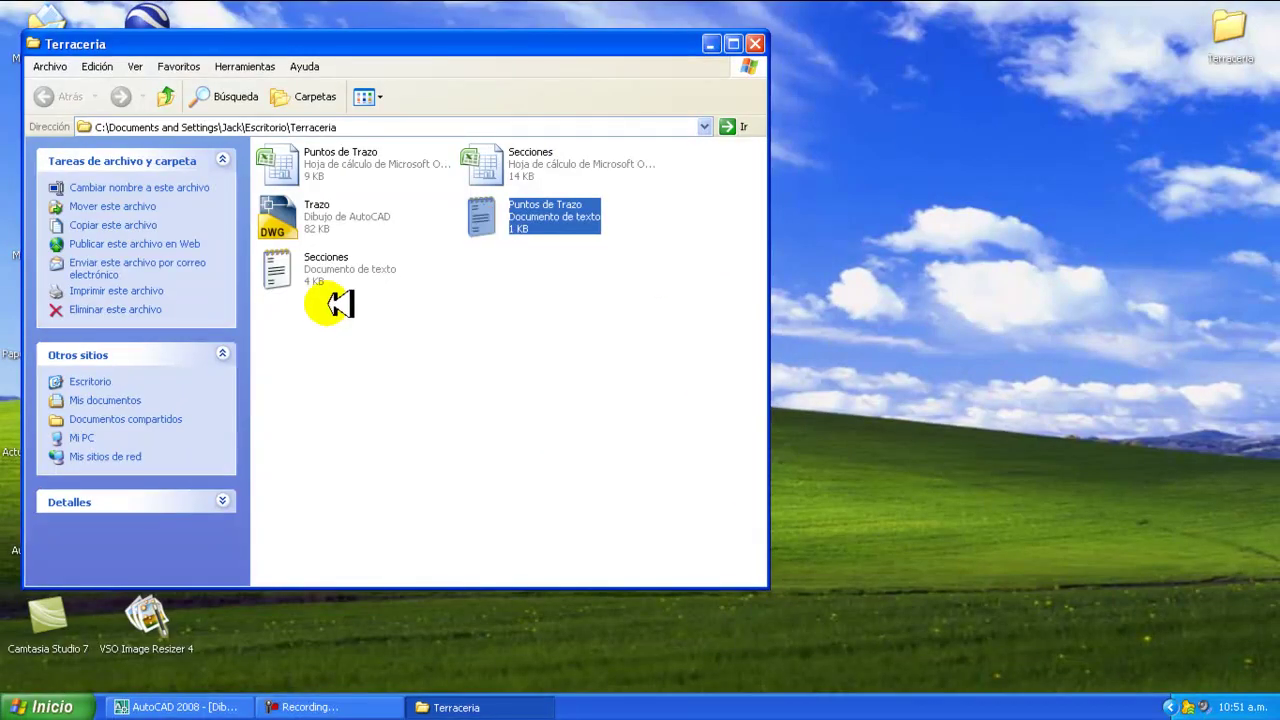
pyautogui.click(263, 284)
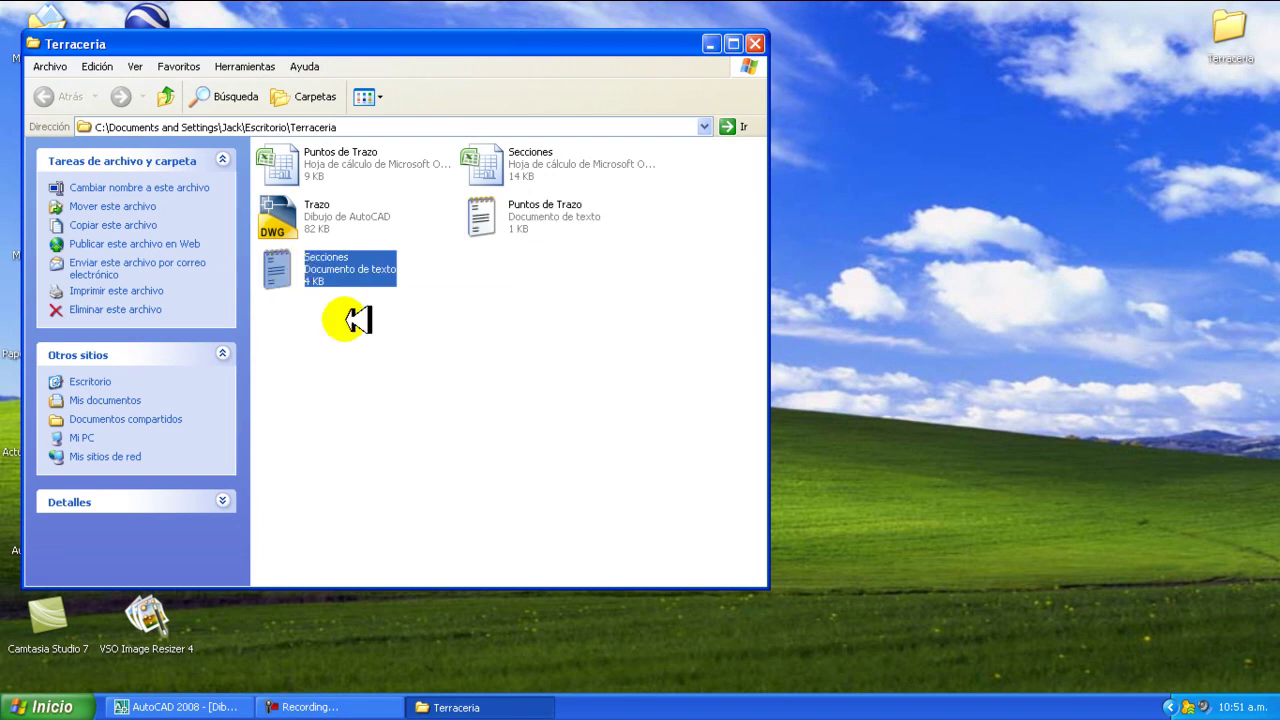
pyautogui.click(441, 328)
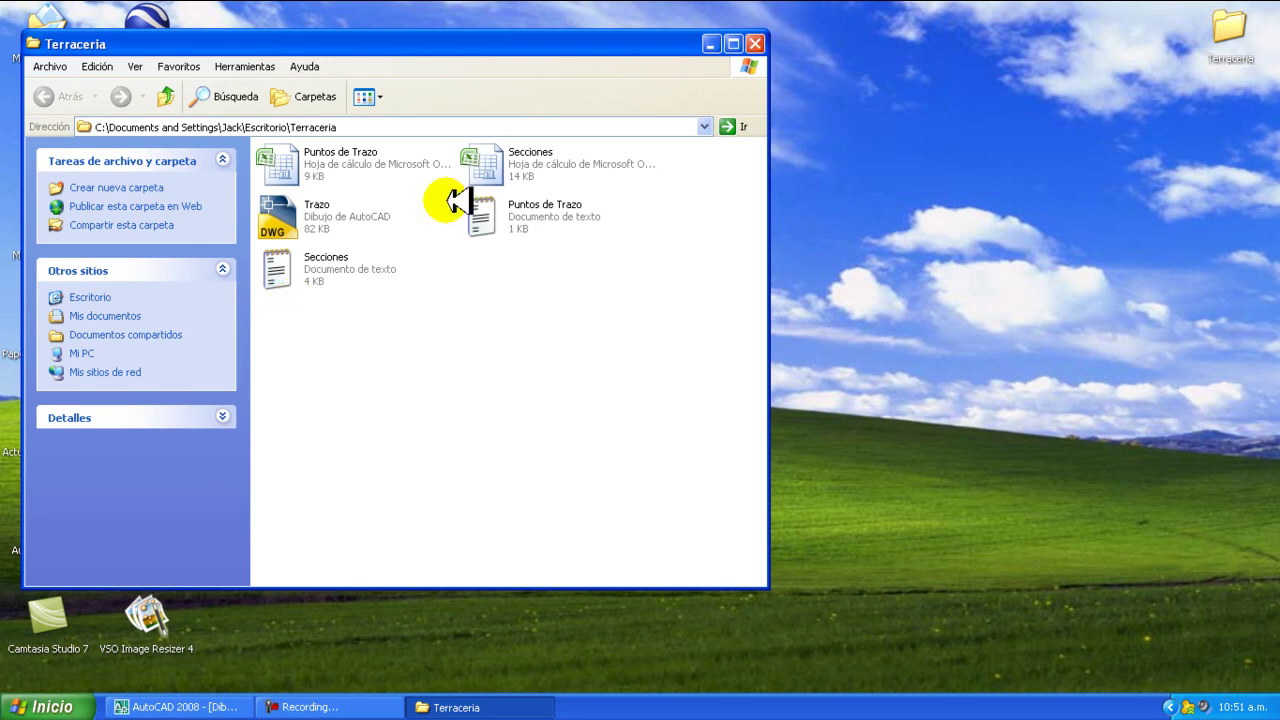
pyautogui.click(760, 43)
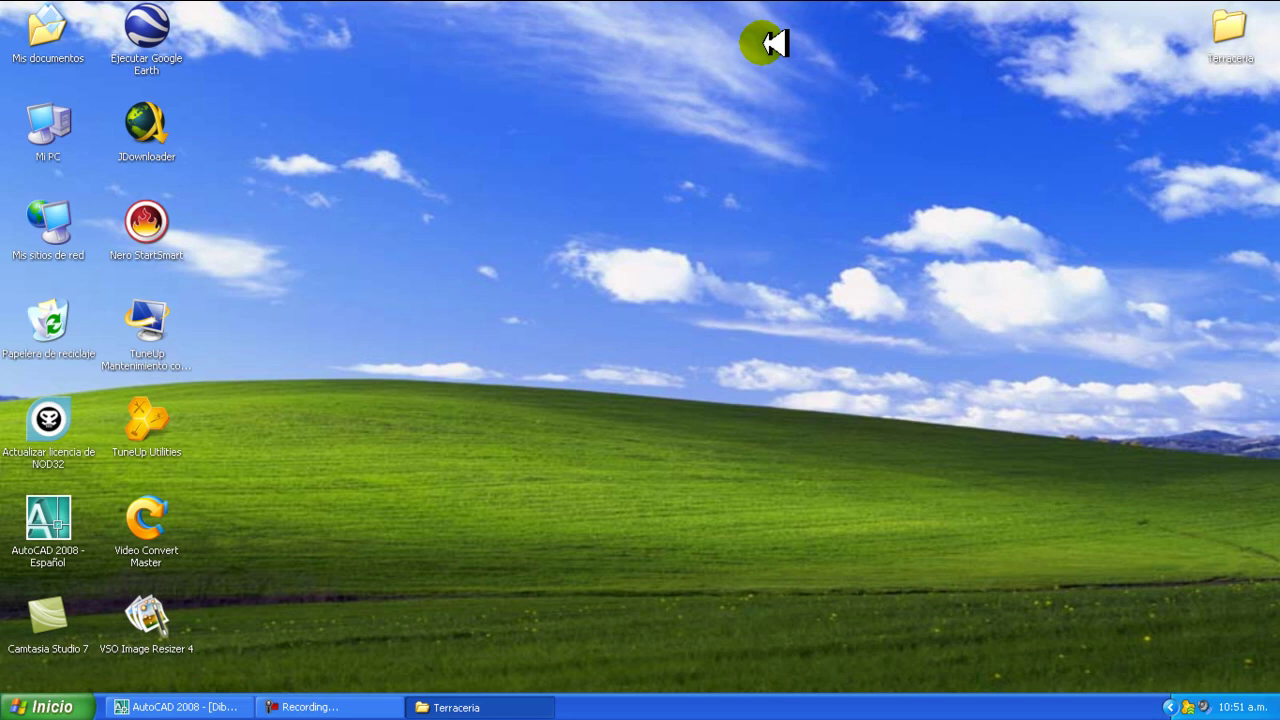
# Switch to AutoCAD and start importing CivilCAD project points with file type nXY, annotating both point number and description
pyautogui.click(152, 708)
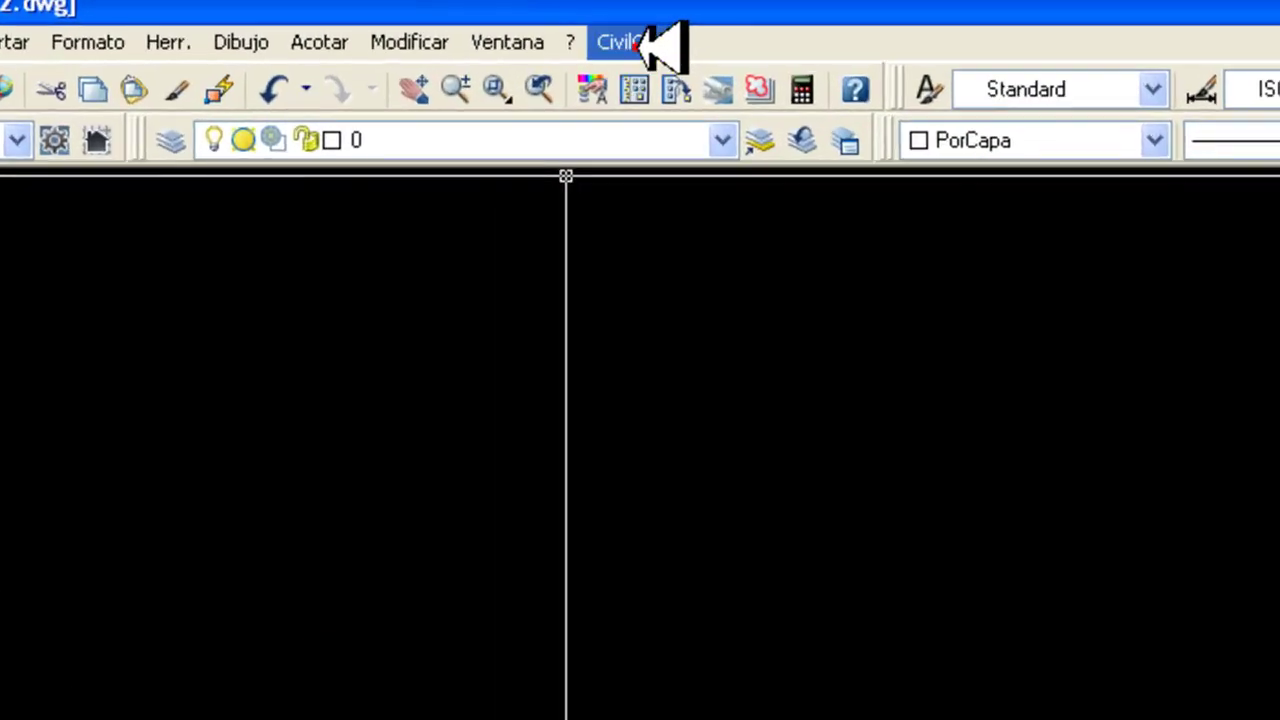
pyautogui.click(487, 33)
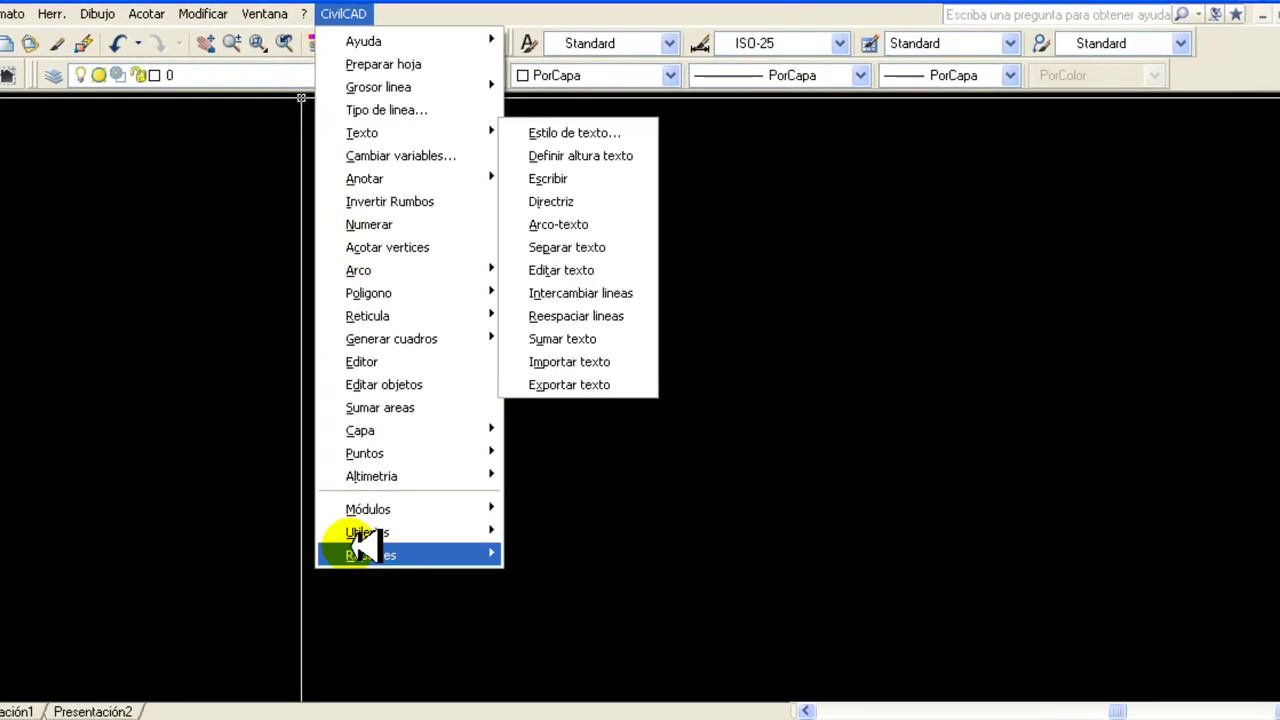
pyautogui.moveTo(382, 538)
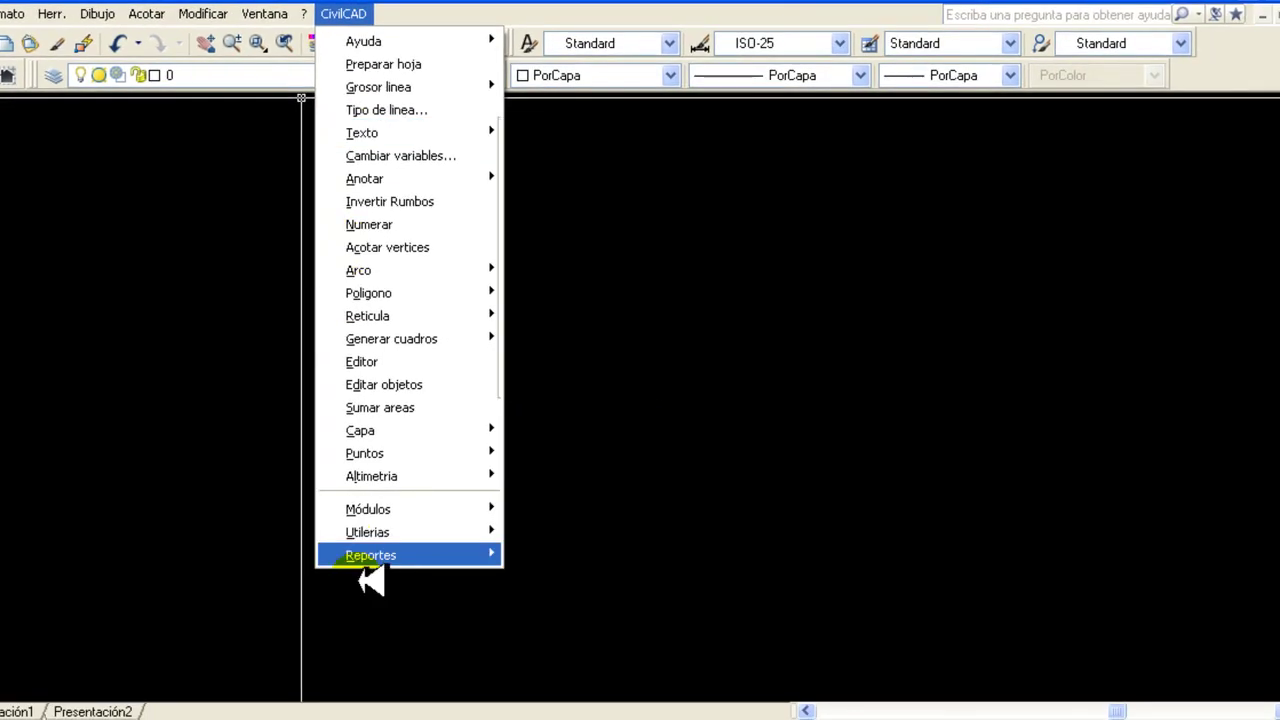
pyautogui.moveTo(400, 449)
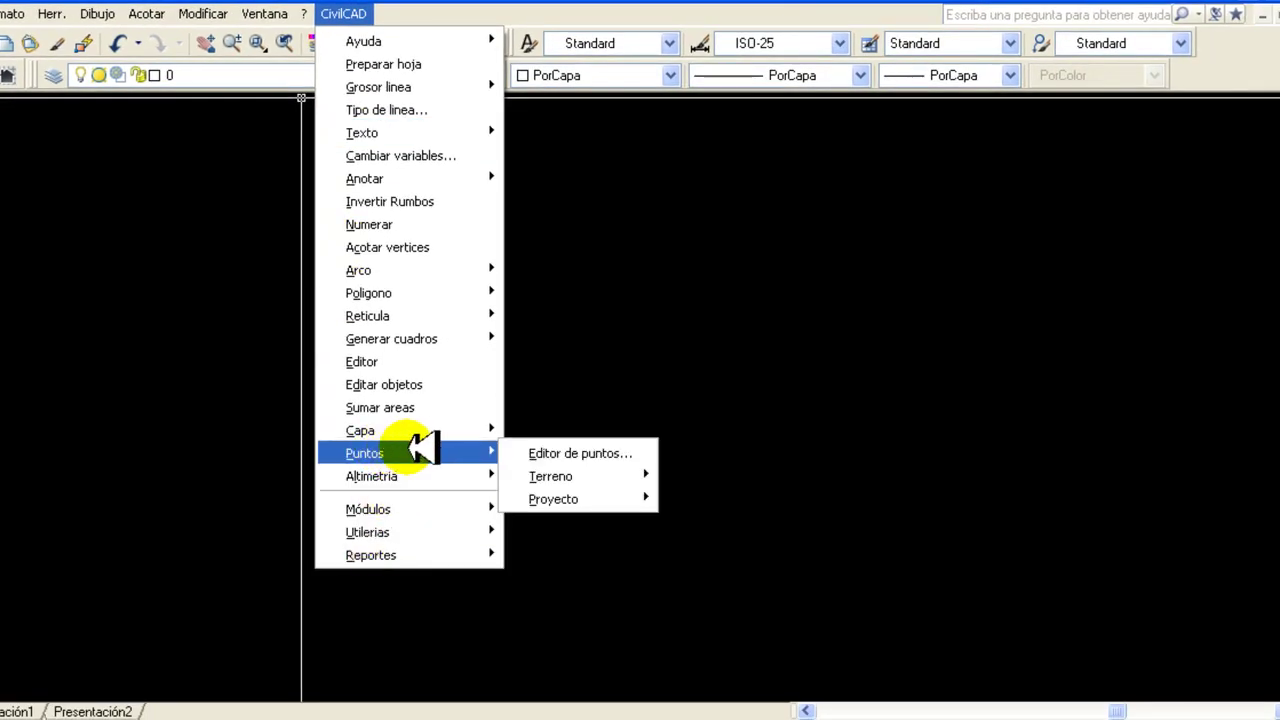
pyautogui.moveTo(594, 471)
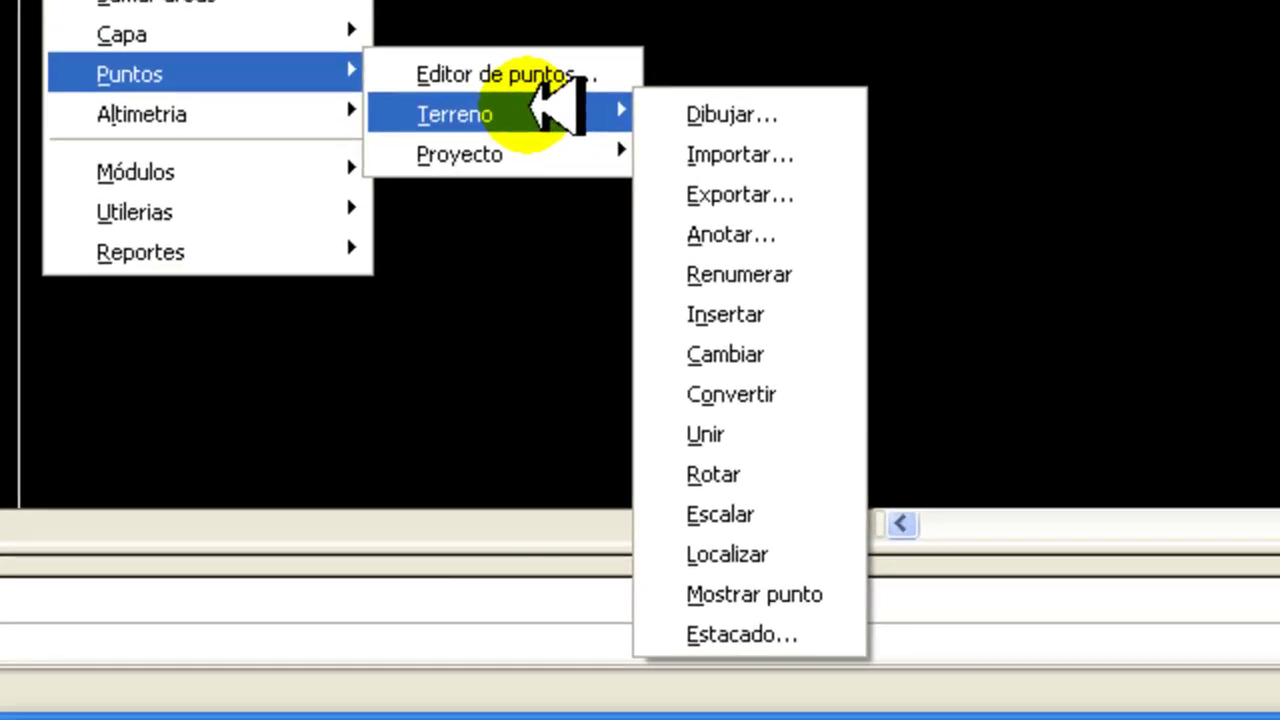
pyautogui.moveTo(543, 150)
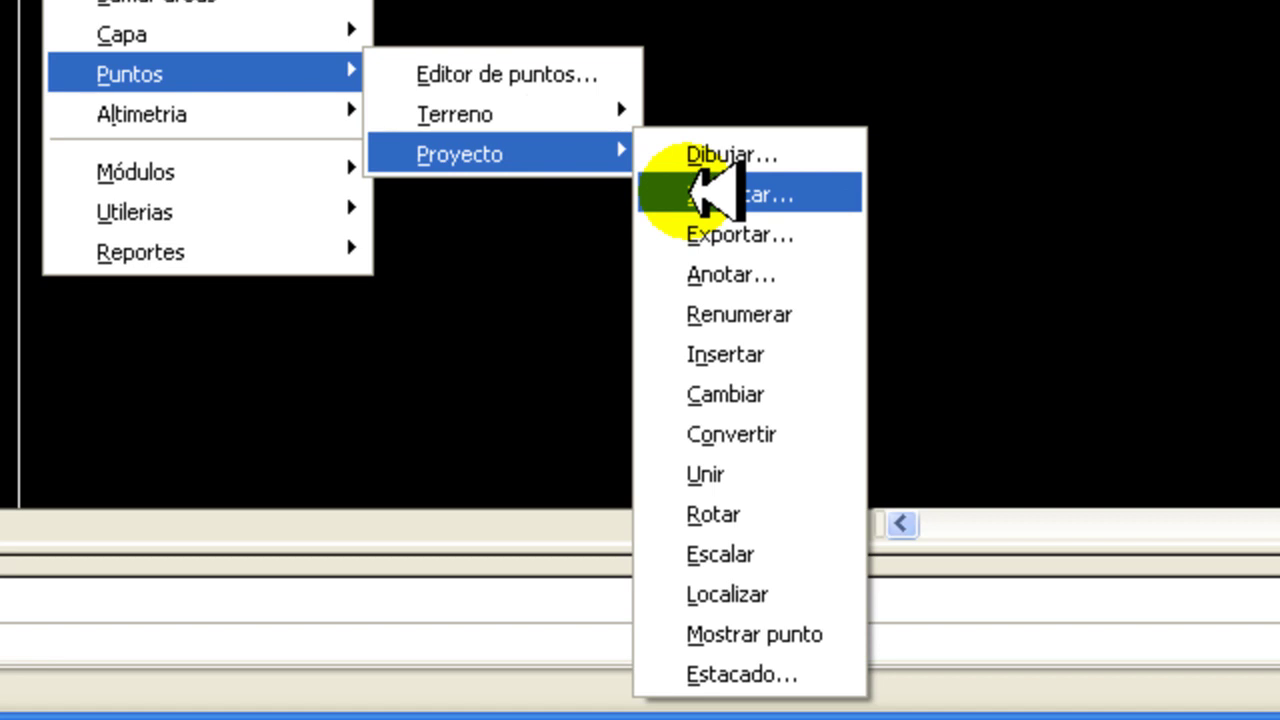
pyautogui.click(712, 194)
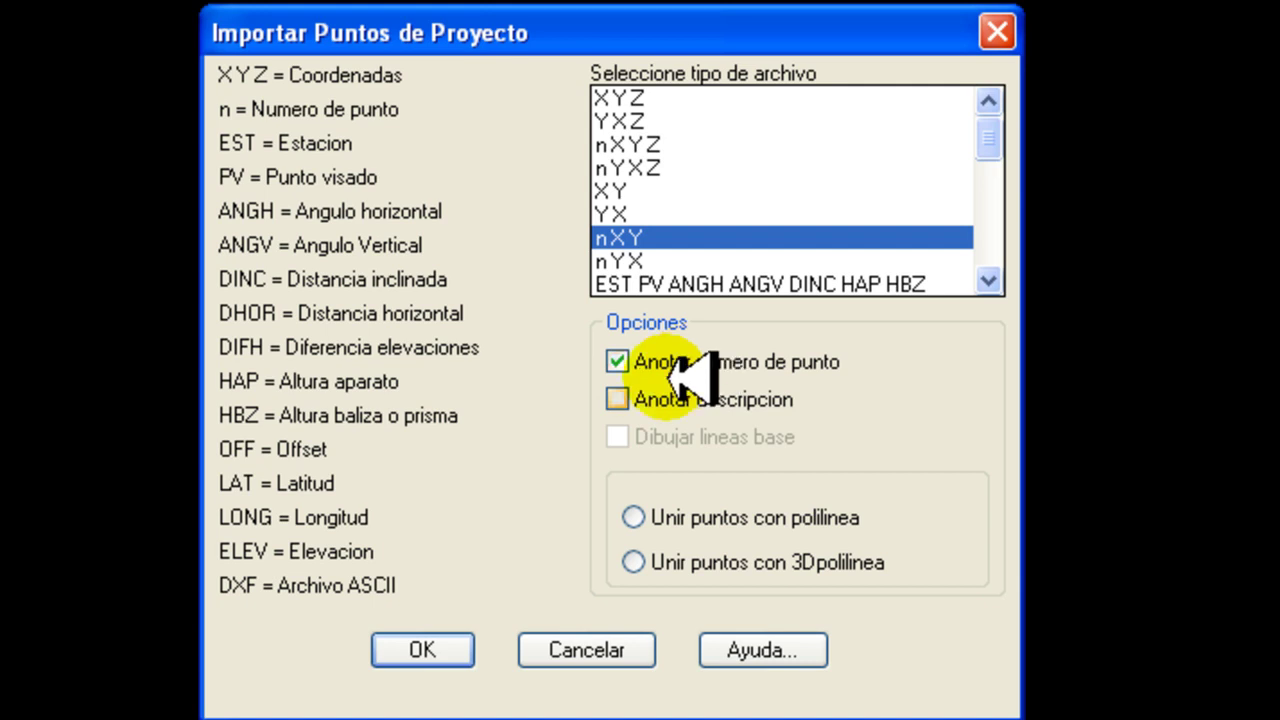
pyautogui.click(630, 399)
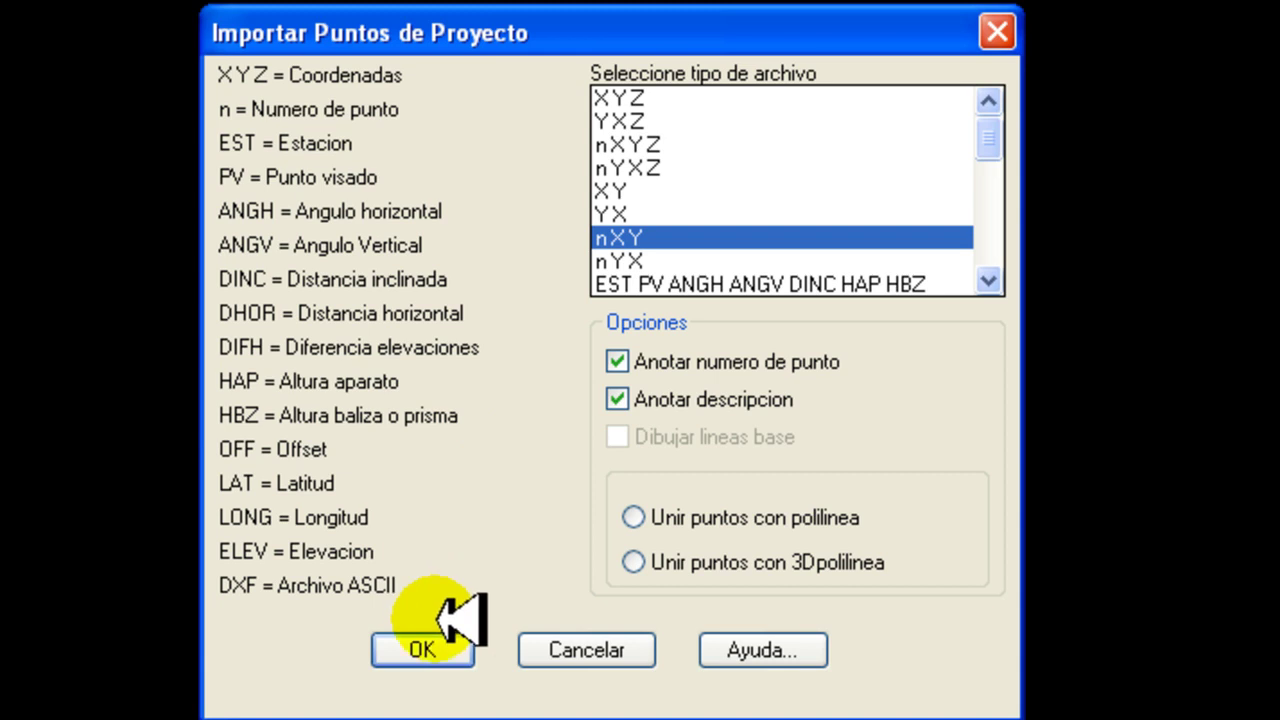
pyautogui.click(422, 649)
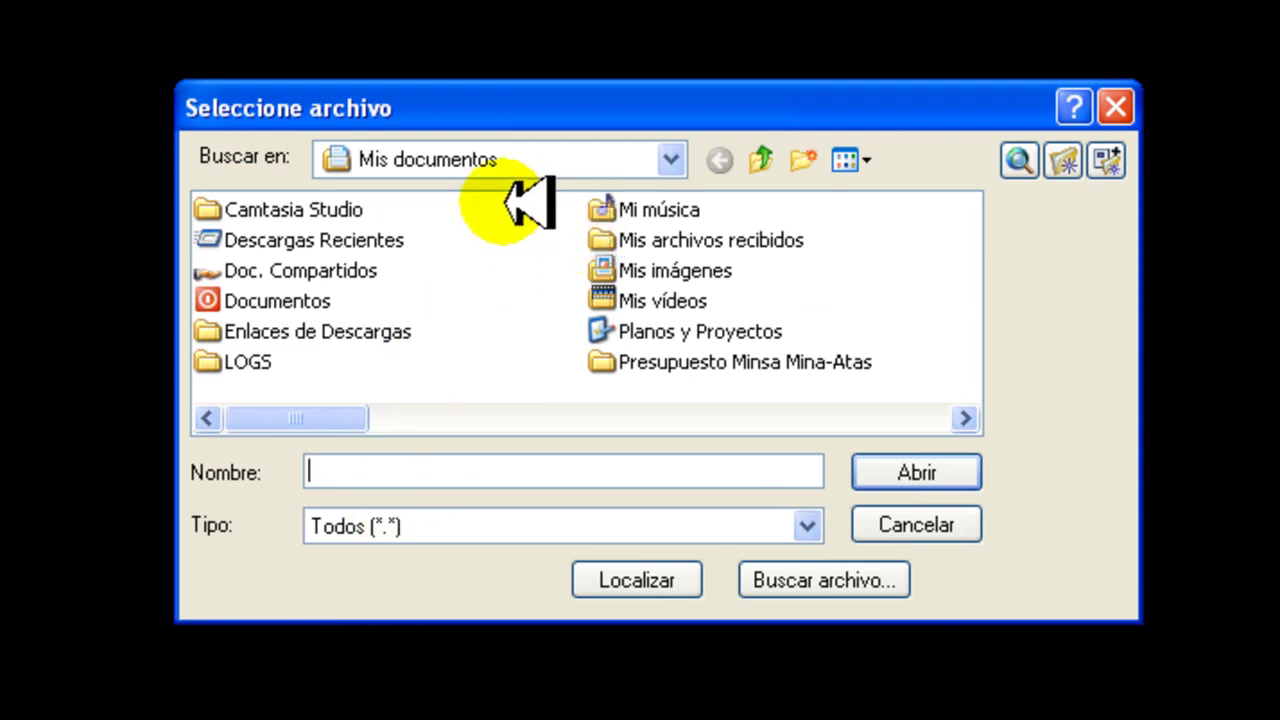
# Import the Puntos de Trazo text file from the Terraceria folder on the desktop
pyautogui.click(665, 160)
pyautogui.click(540, 198)
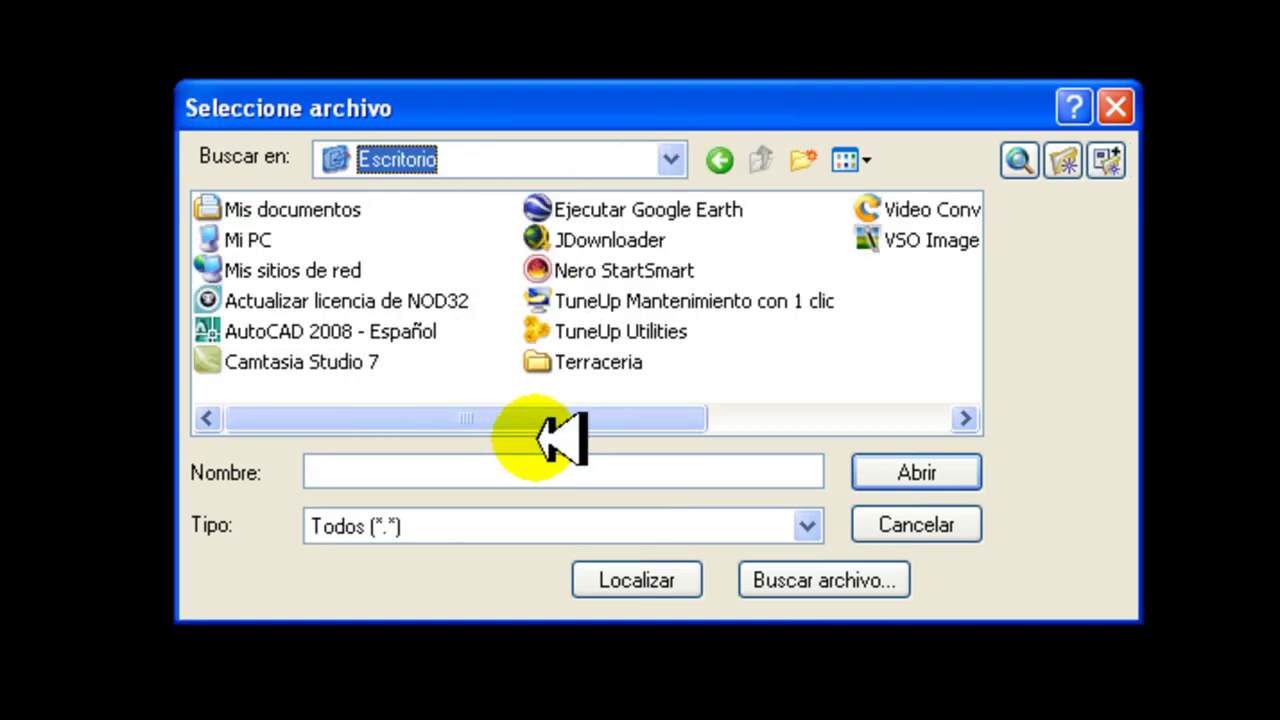
pyautogui.click(556, 366)
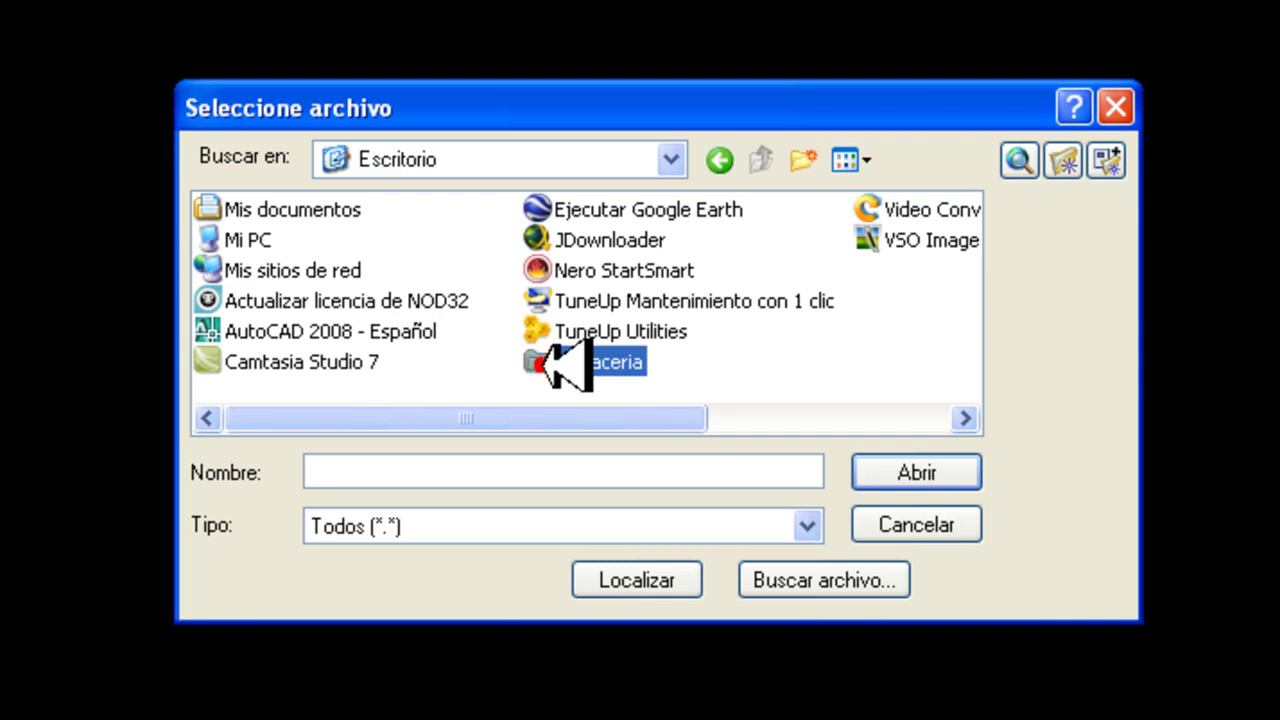
pyautogui.doubleClick(556, 366)
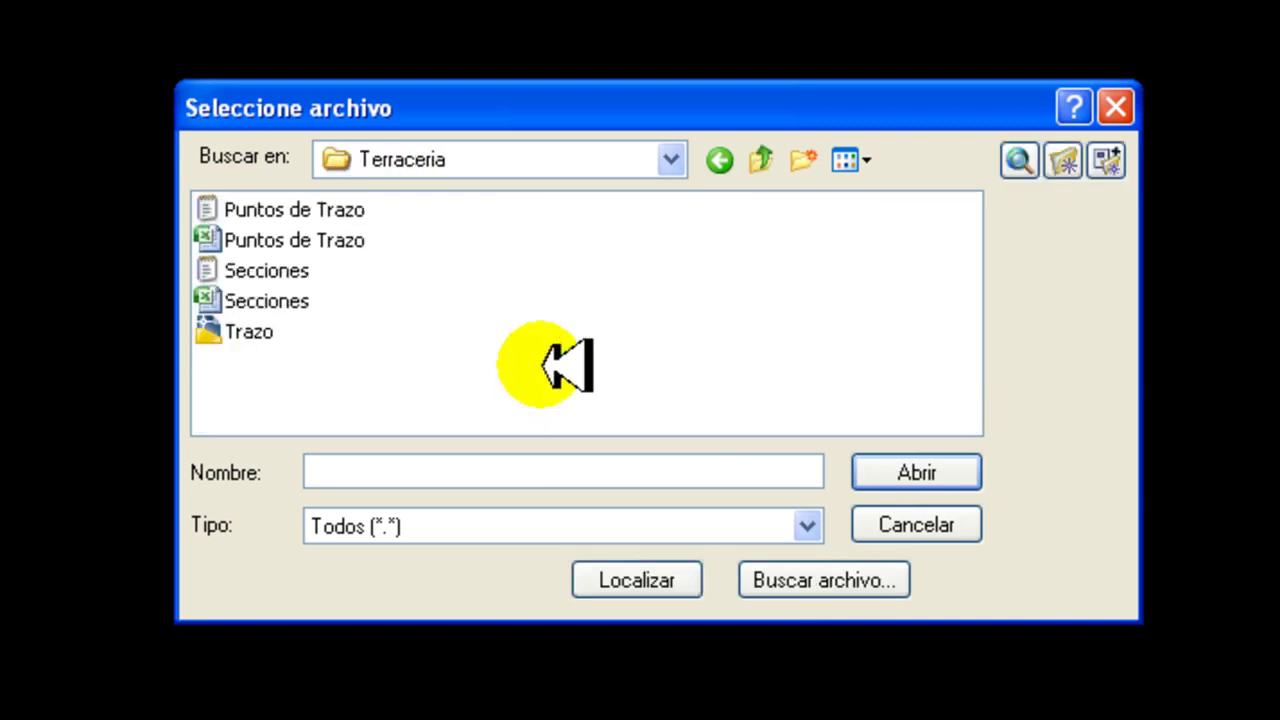
pyautogui.click(212, 208)
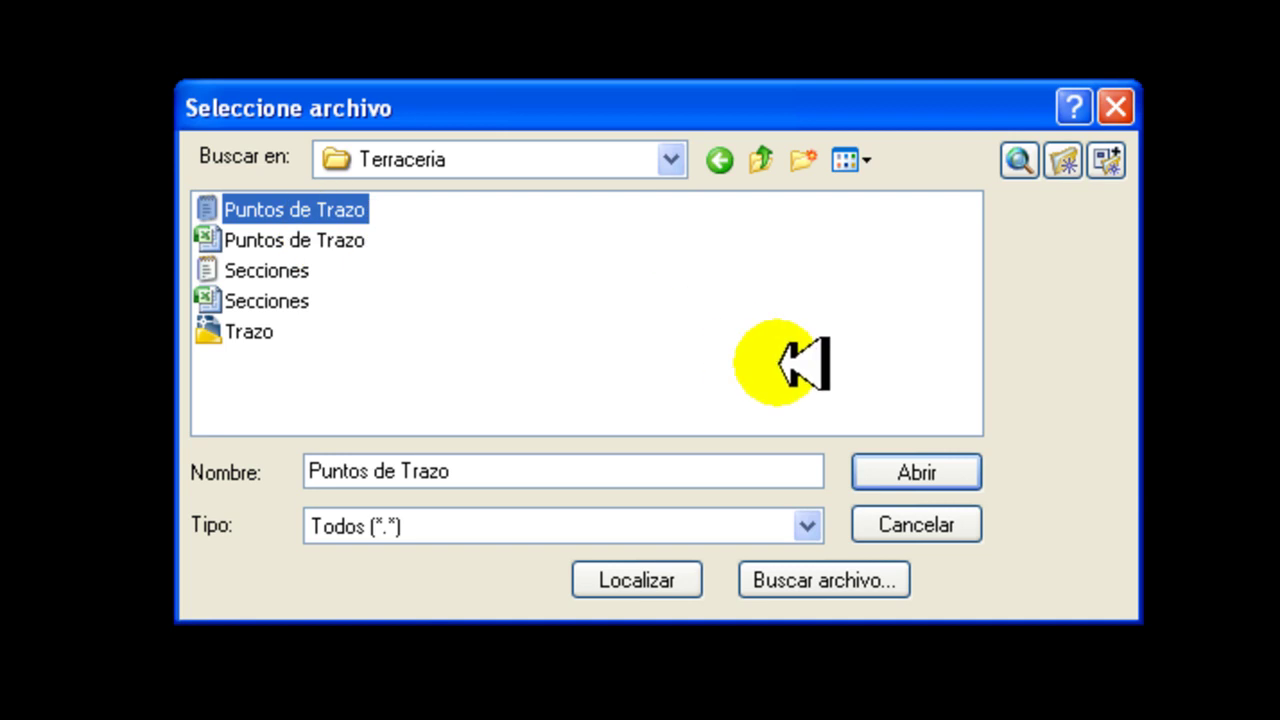
pyautogui.click(905, 475)
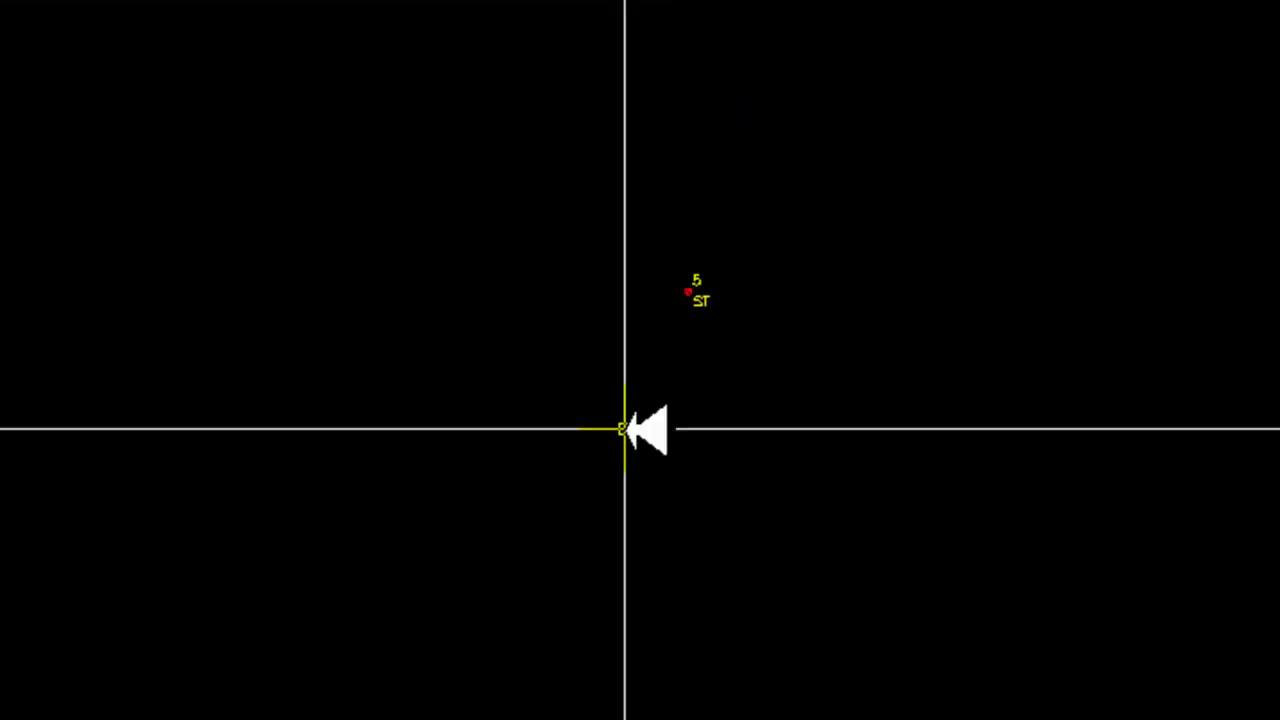
# Examine the imported alignment points in the drawing along with their number and description labels
pyautogui.scroll(2, 700, 284)
pyautogui.scroll(2, 706, 284)
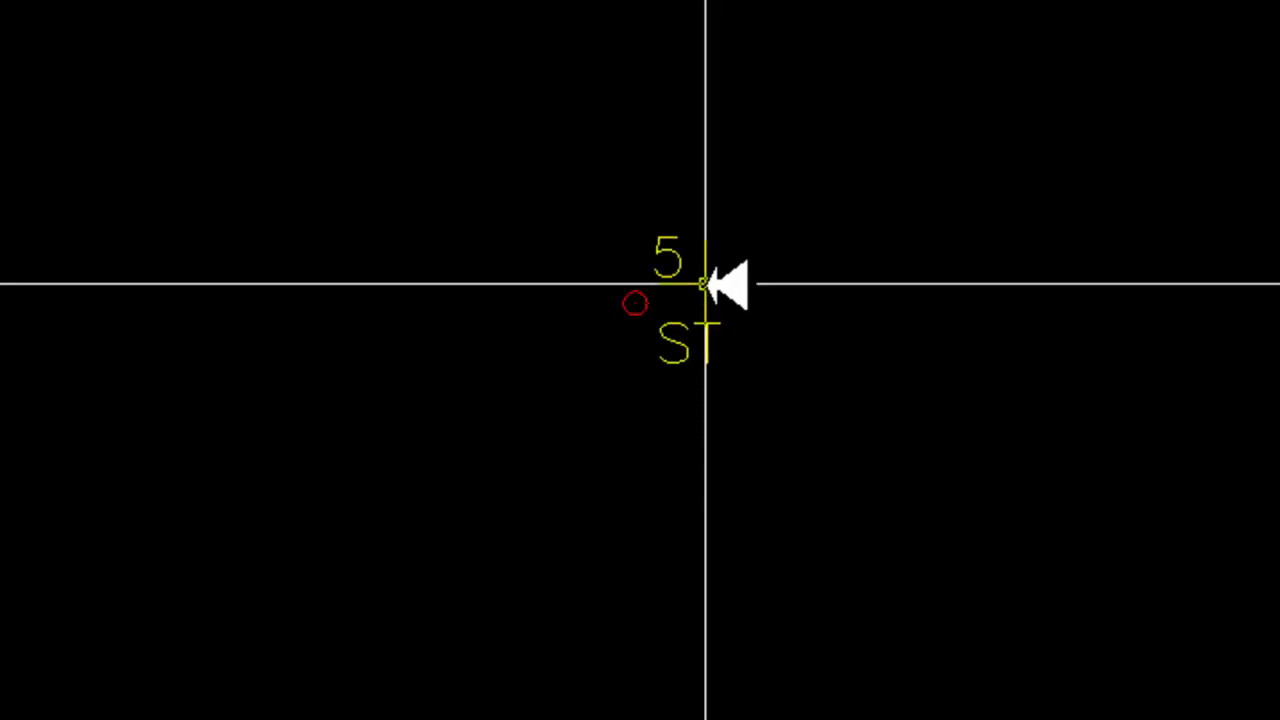
pyautogui.scroll(-3, 580, 560)
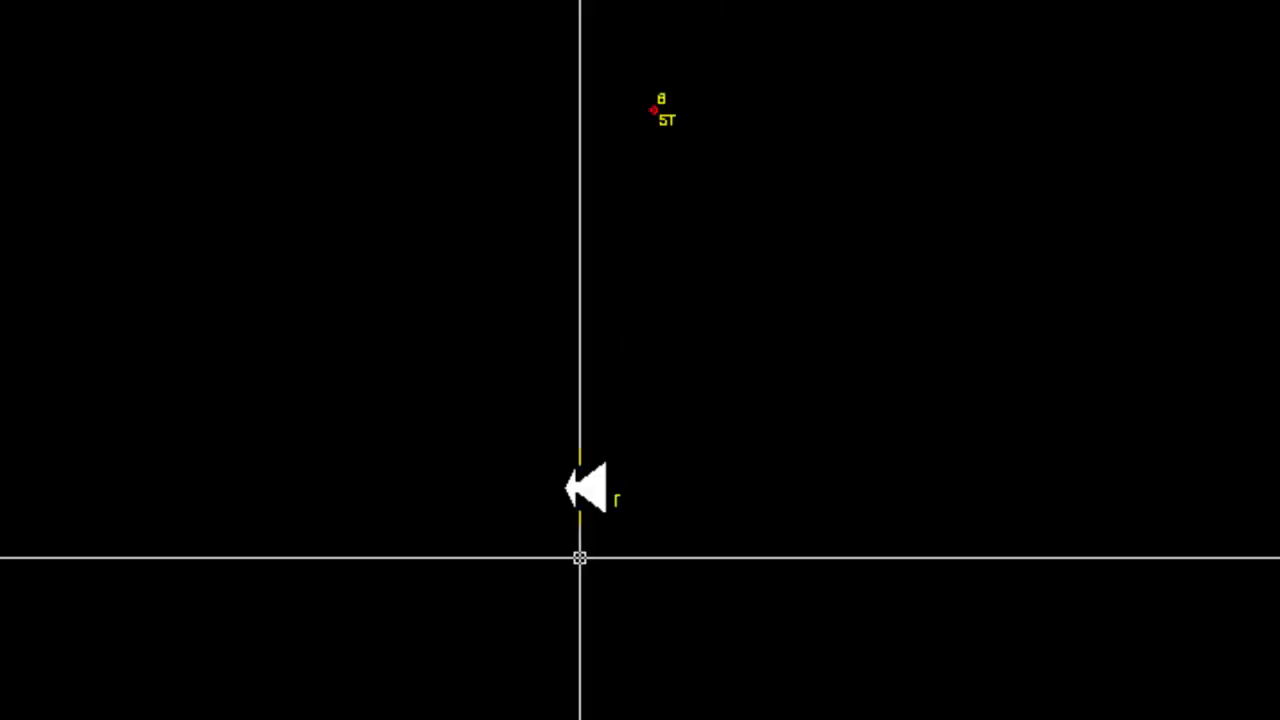
pyautogui.scroll(1, 660, 172)
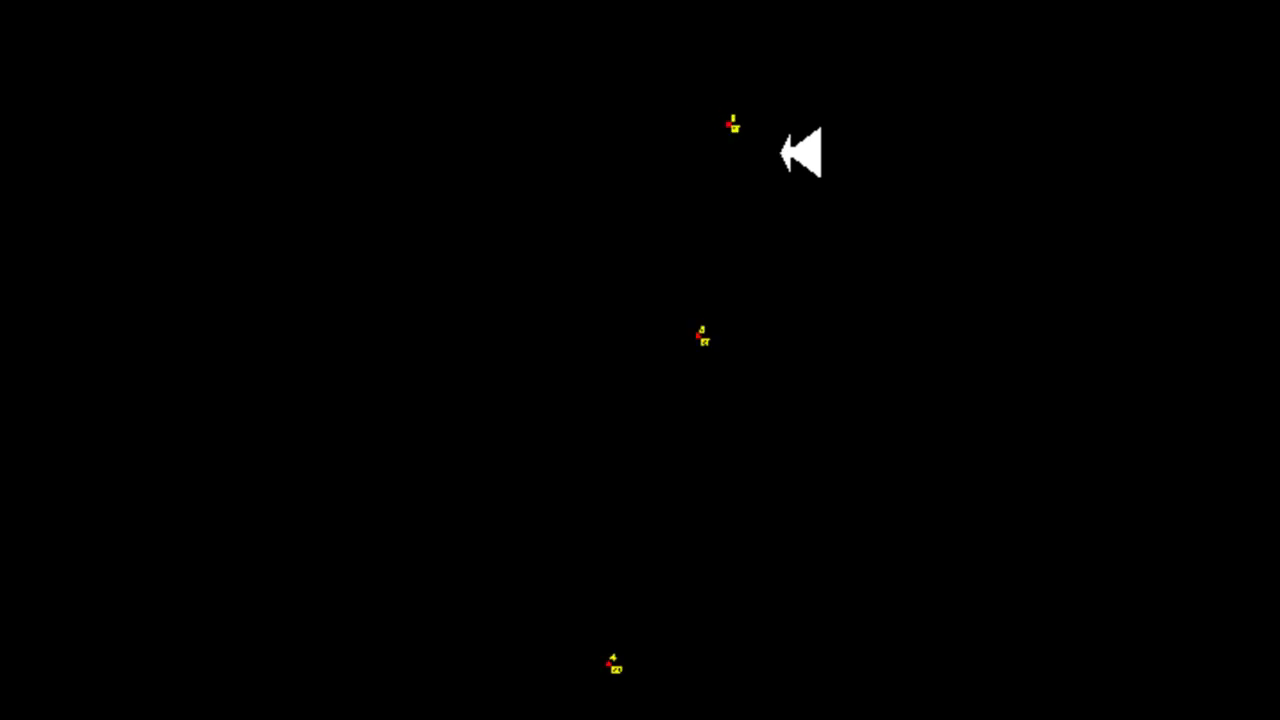
pyautogui.scroll(-3, 778, 151)
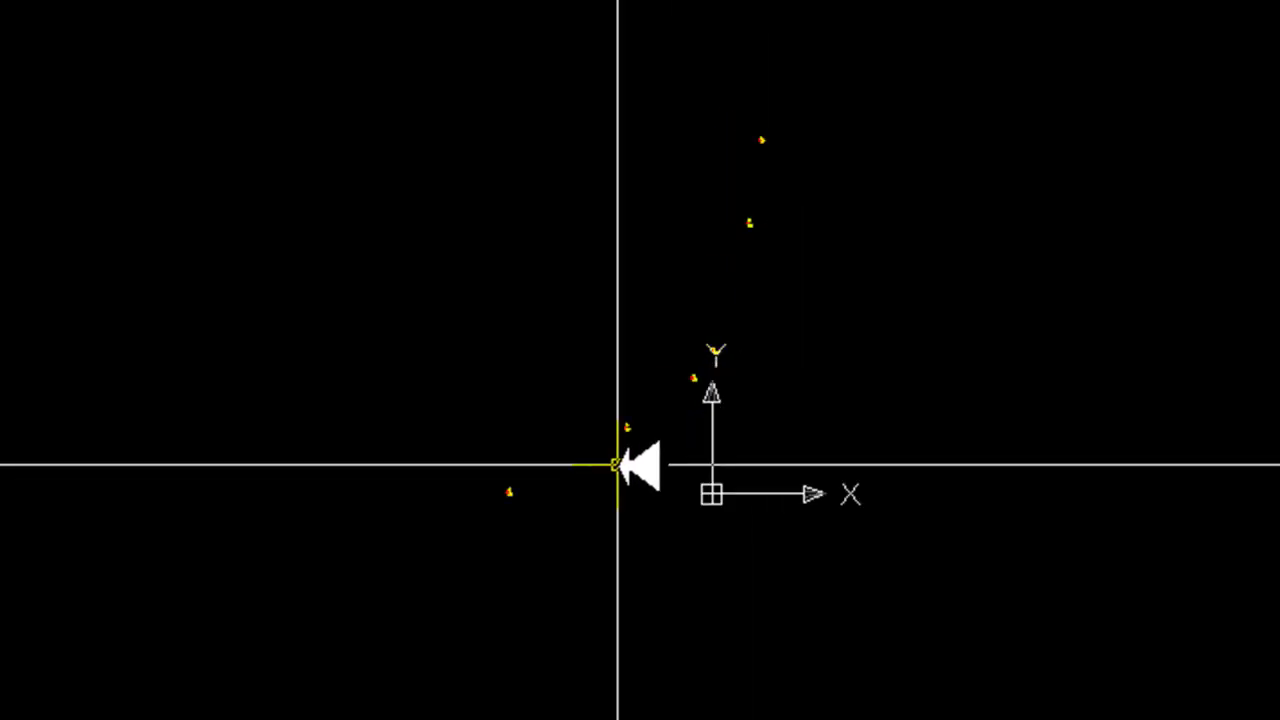
pyautogui.scroll(3, 562, 498)
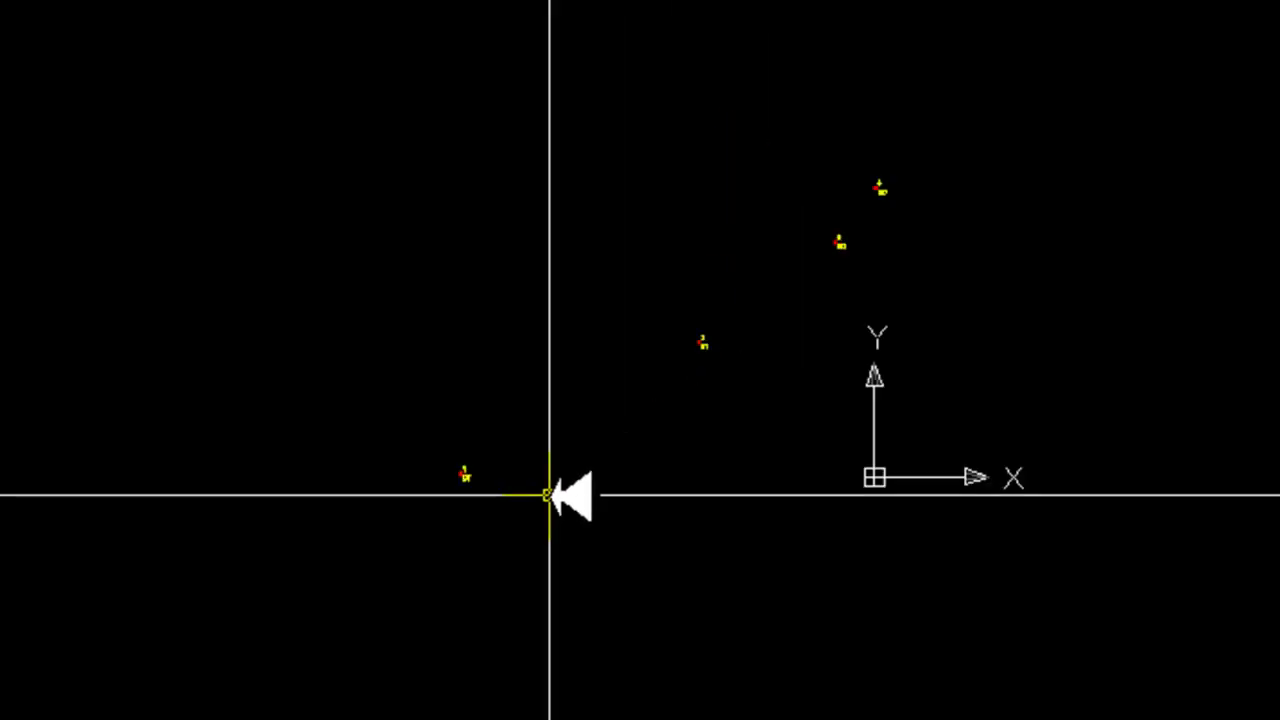
# Draw a polyline from the centre of alignment point 1 to the centre of point 2
pyautogui.scroll(2, 735, 222)
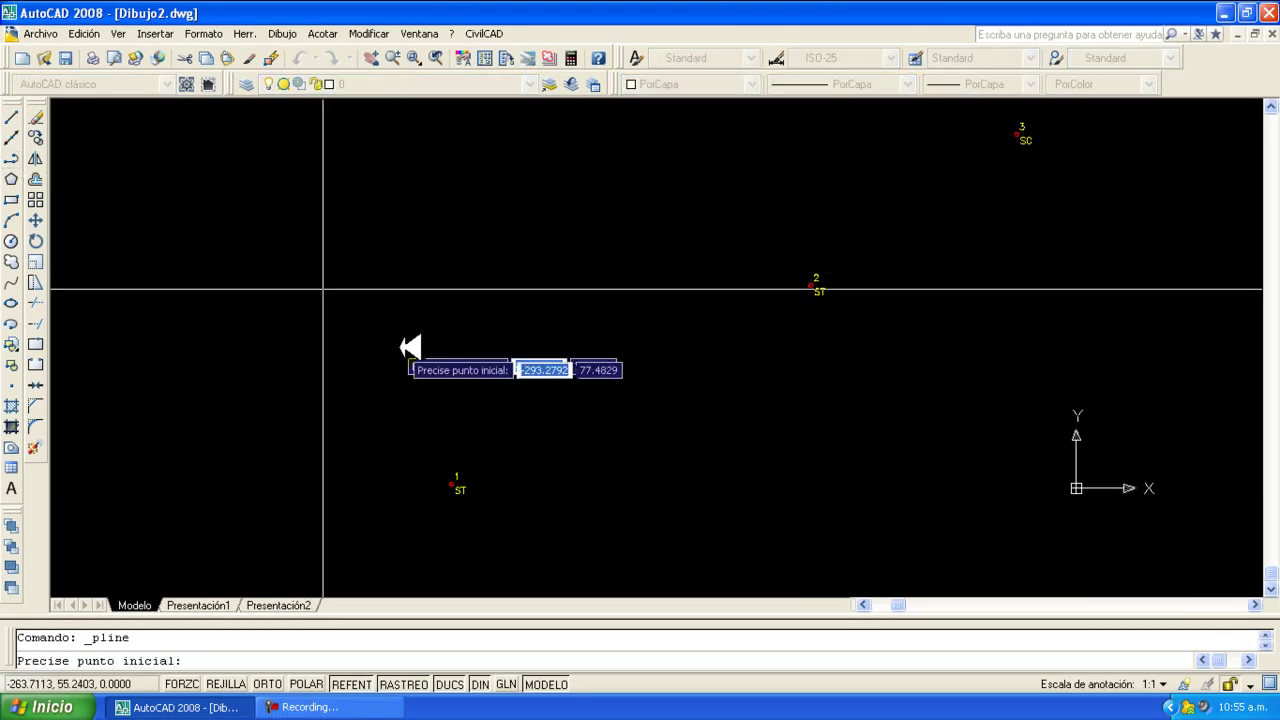
pyautogui.scroll(4, 447, 495)
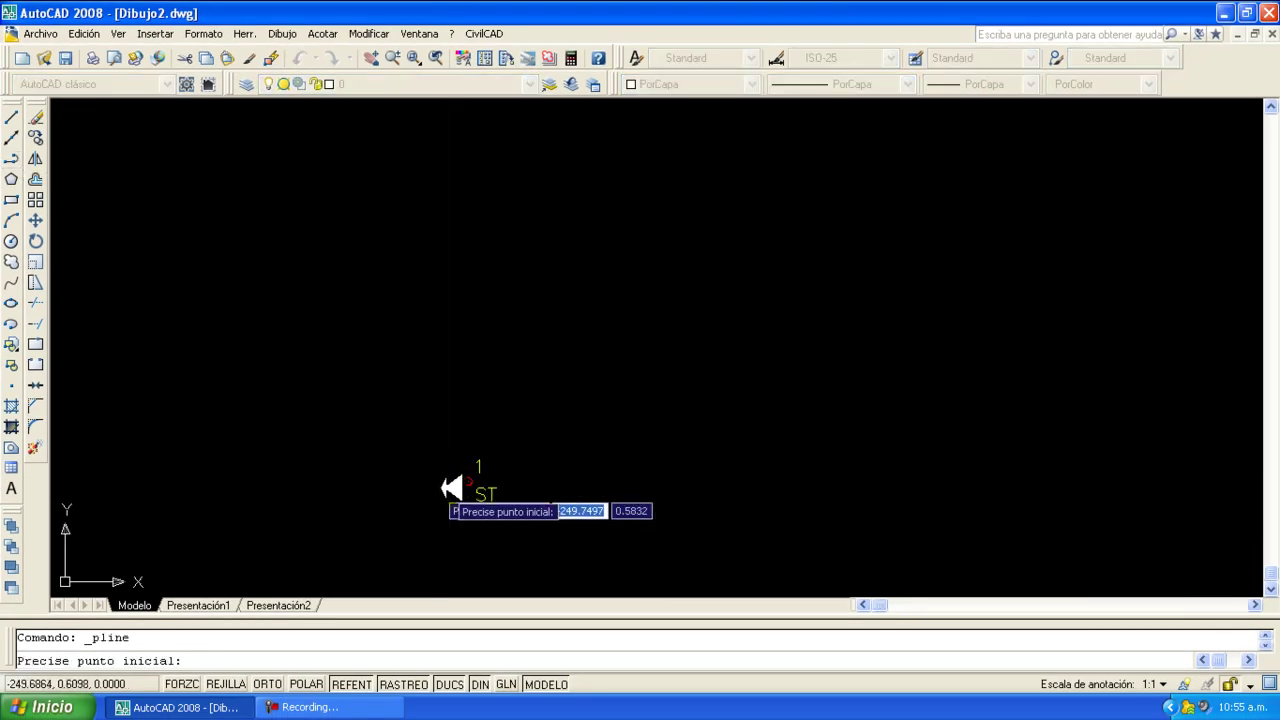
pyautogui.scroll(2, 500, 492)
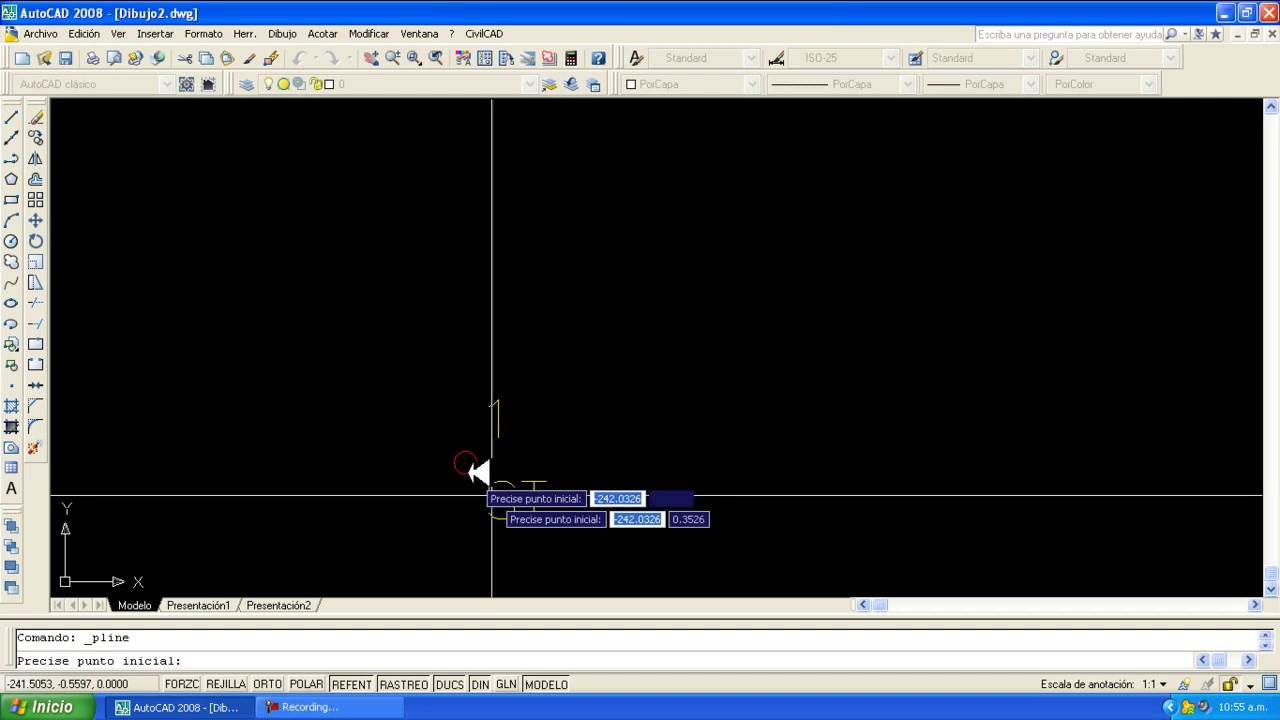
pyautogui.scroll(3, 483, 475)
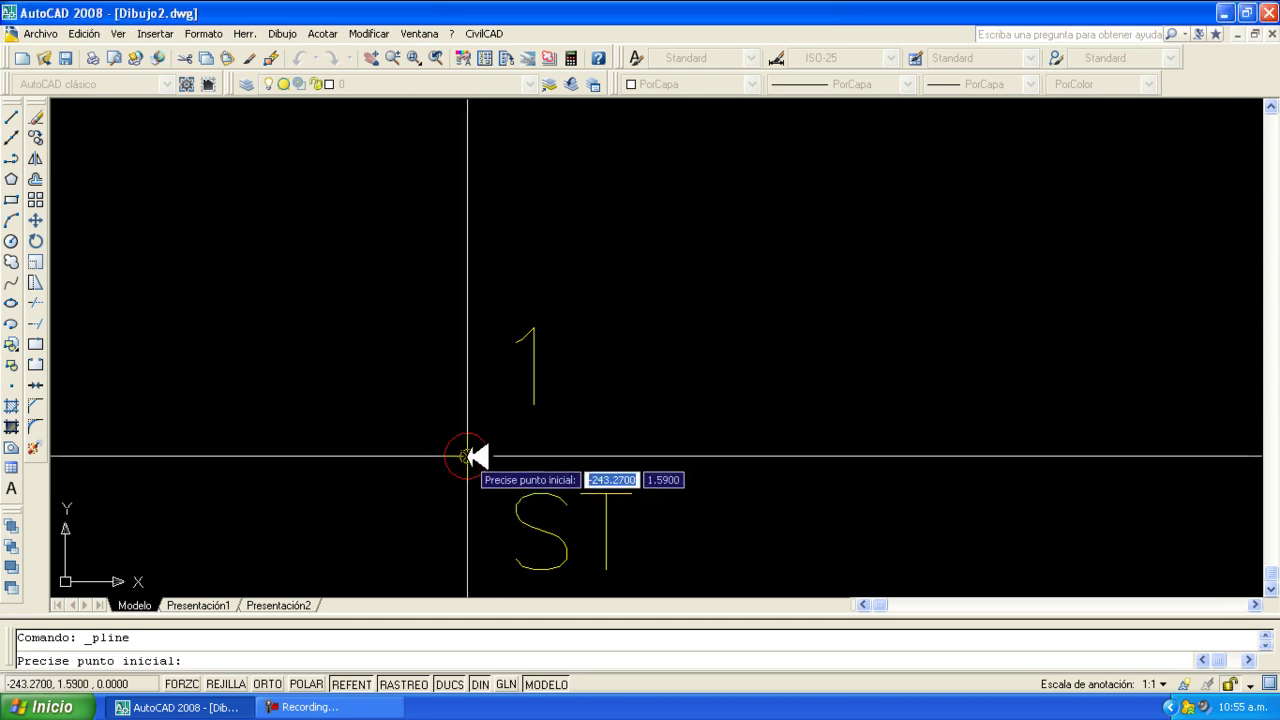
pyautogui.click(467, 456)
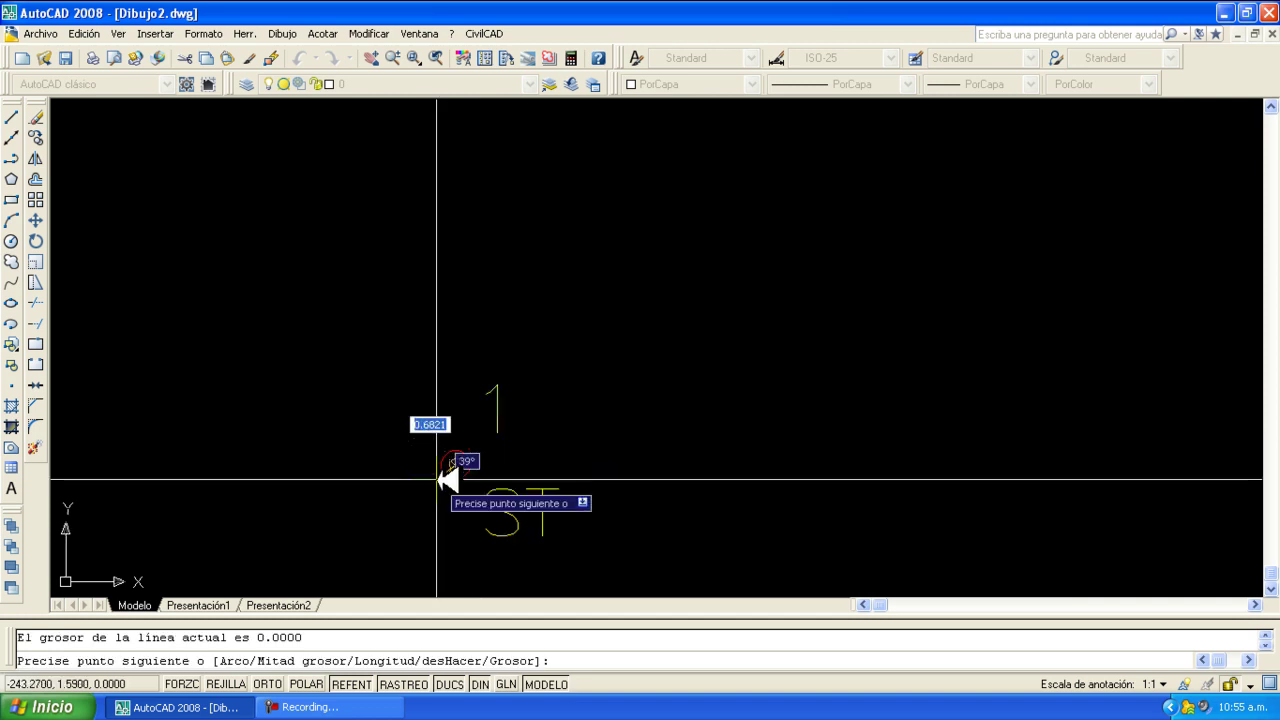
pyautogui.scroll(-3, 437, 480)
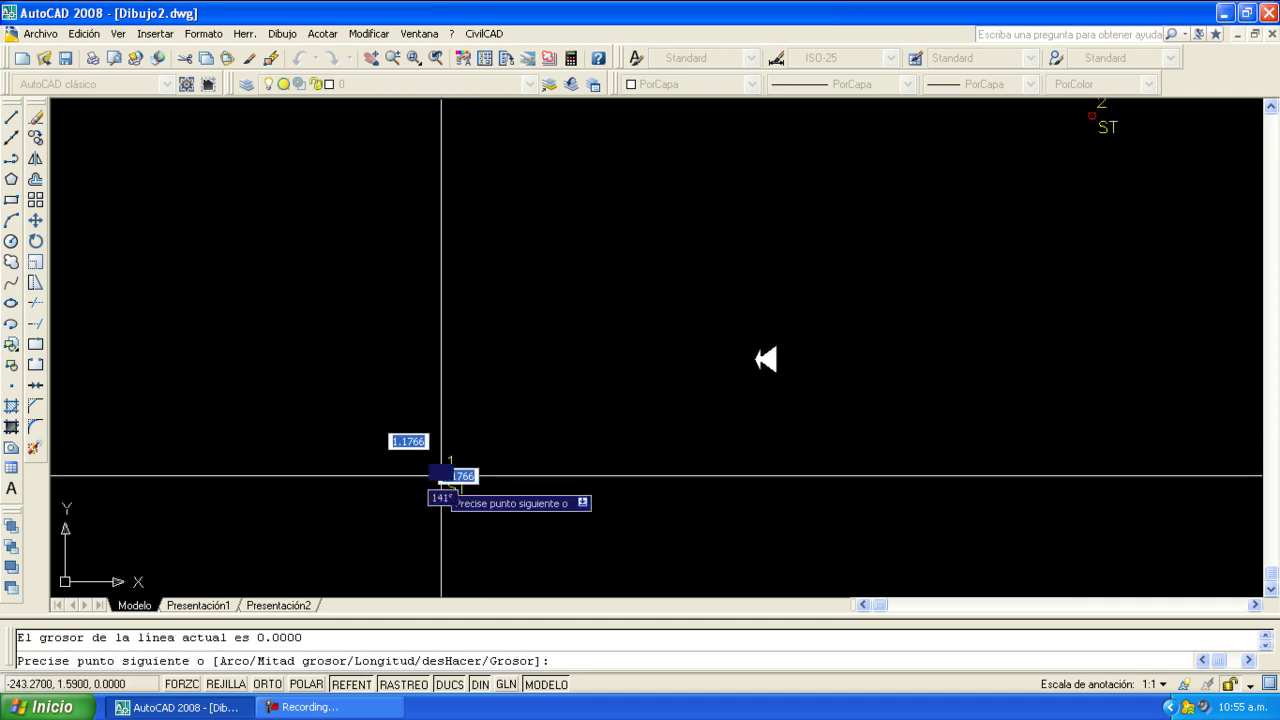
pyautogui.scroll(-2, 823, 335)
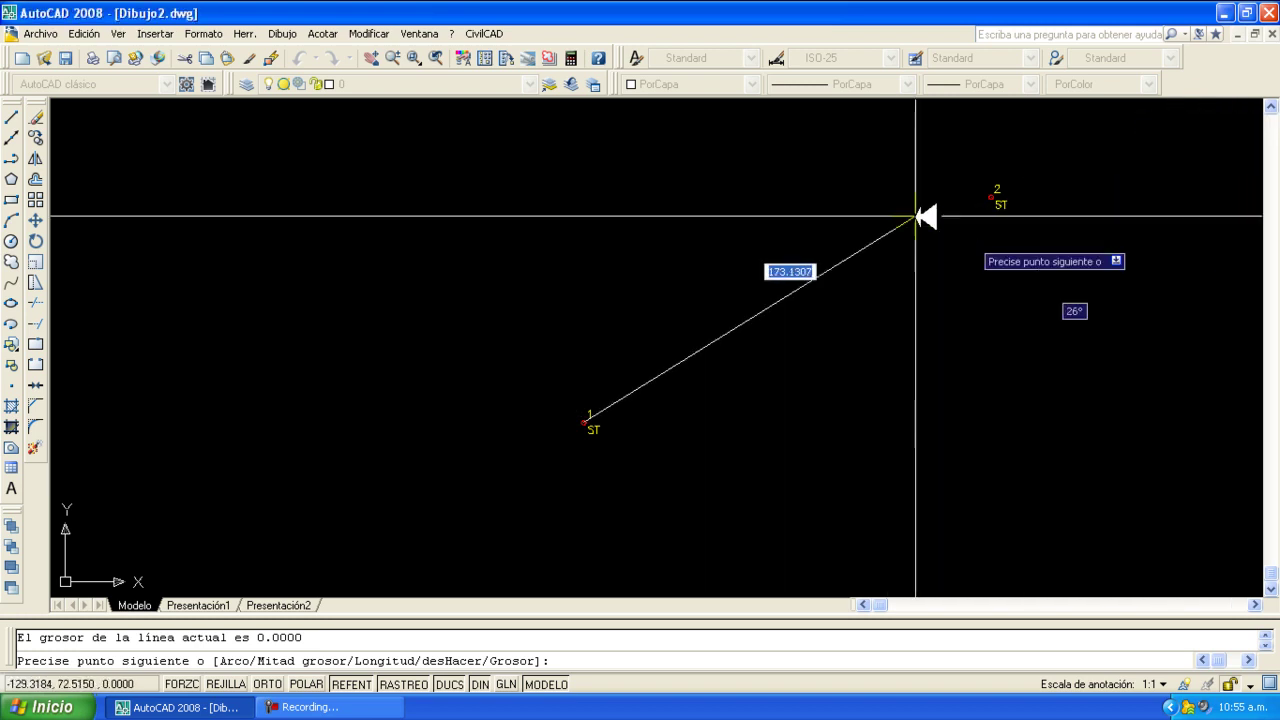
pyautogui.scroll(4, 1022, 201)
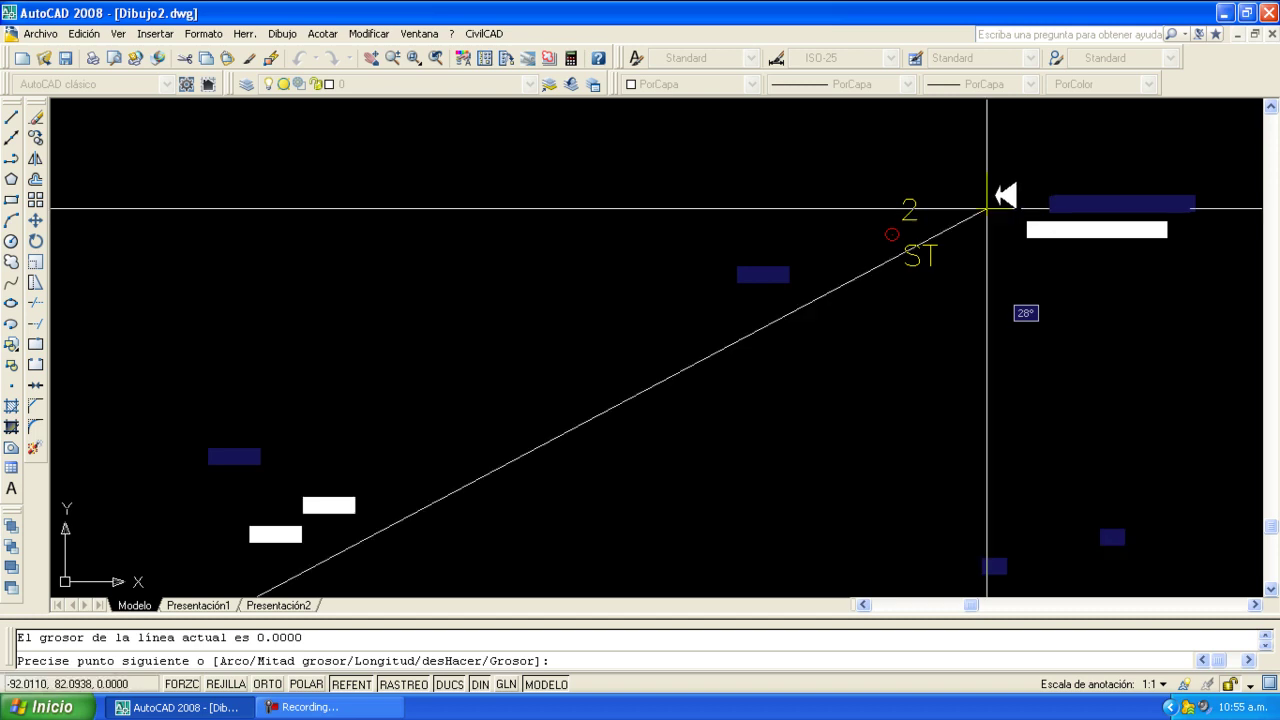
pyautogui.scroll(2, 980, 199)
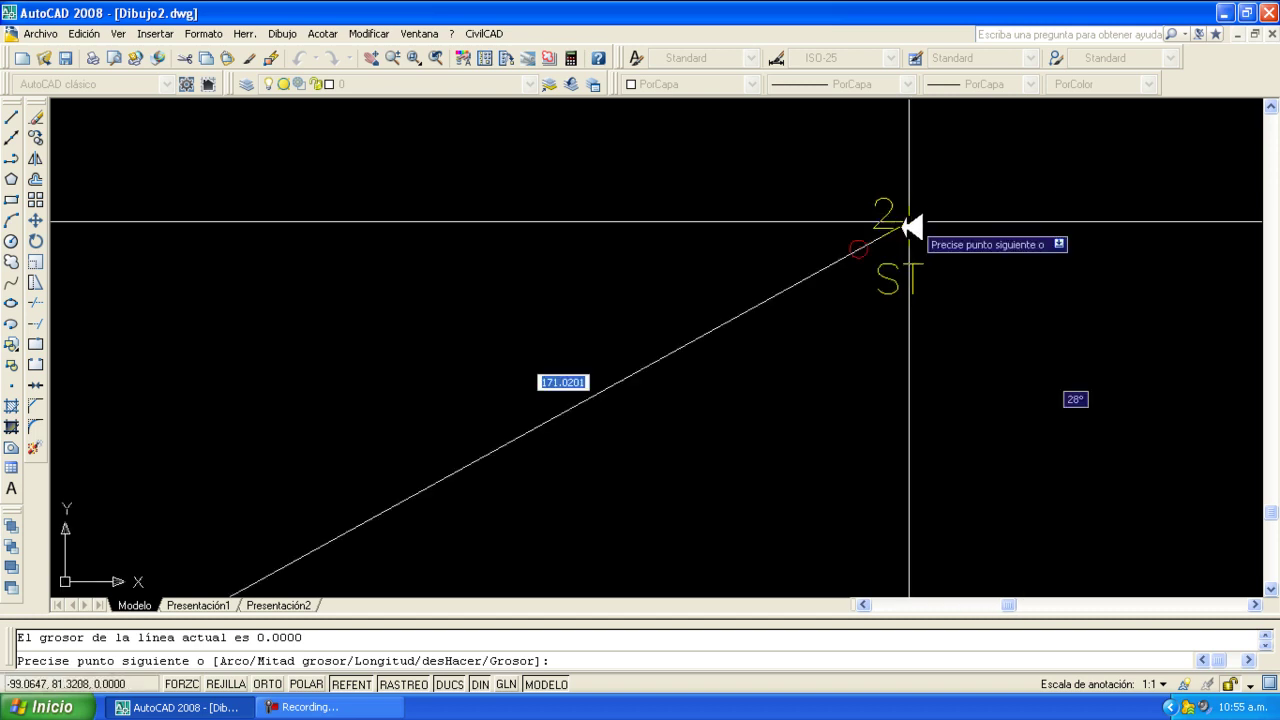
pyautogui.click(858, 248)
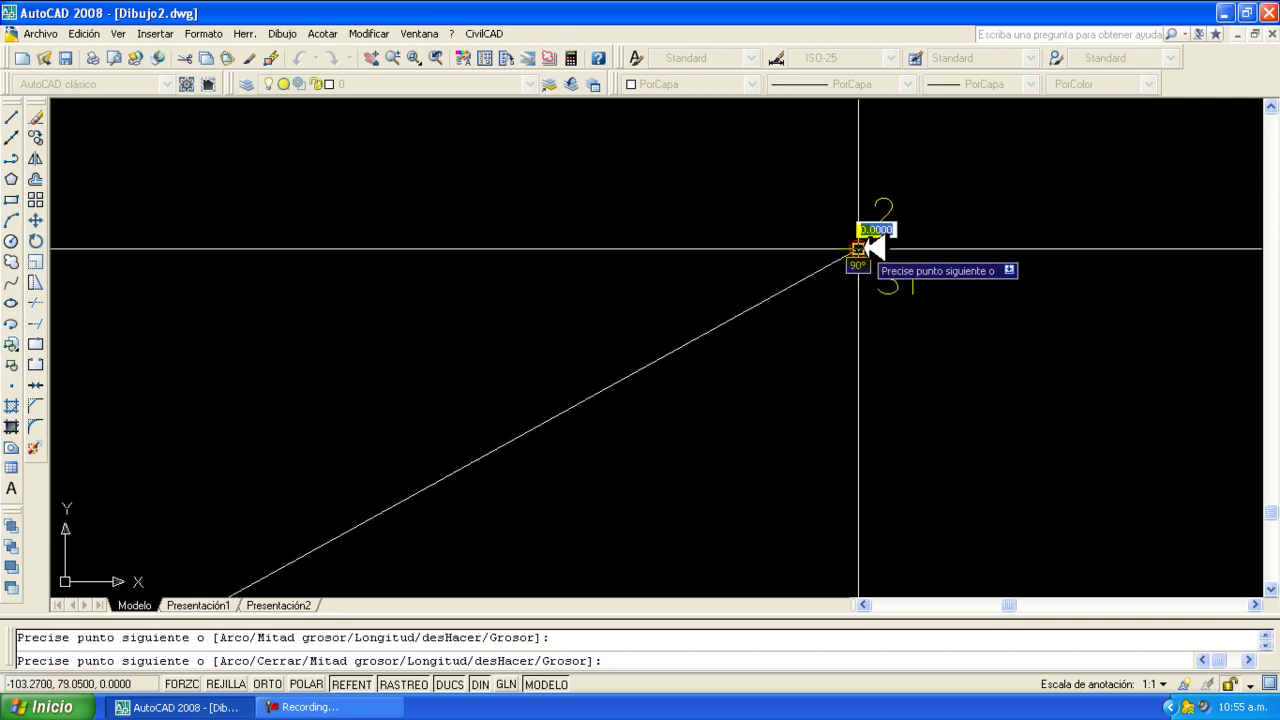
pyautogui.rightClick(862, 248)
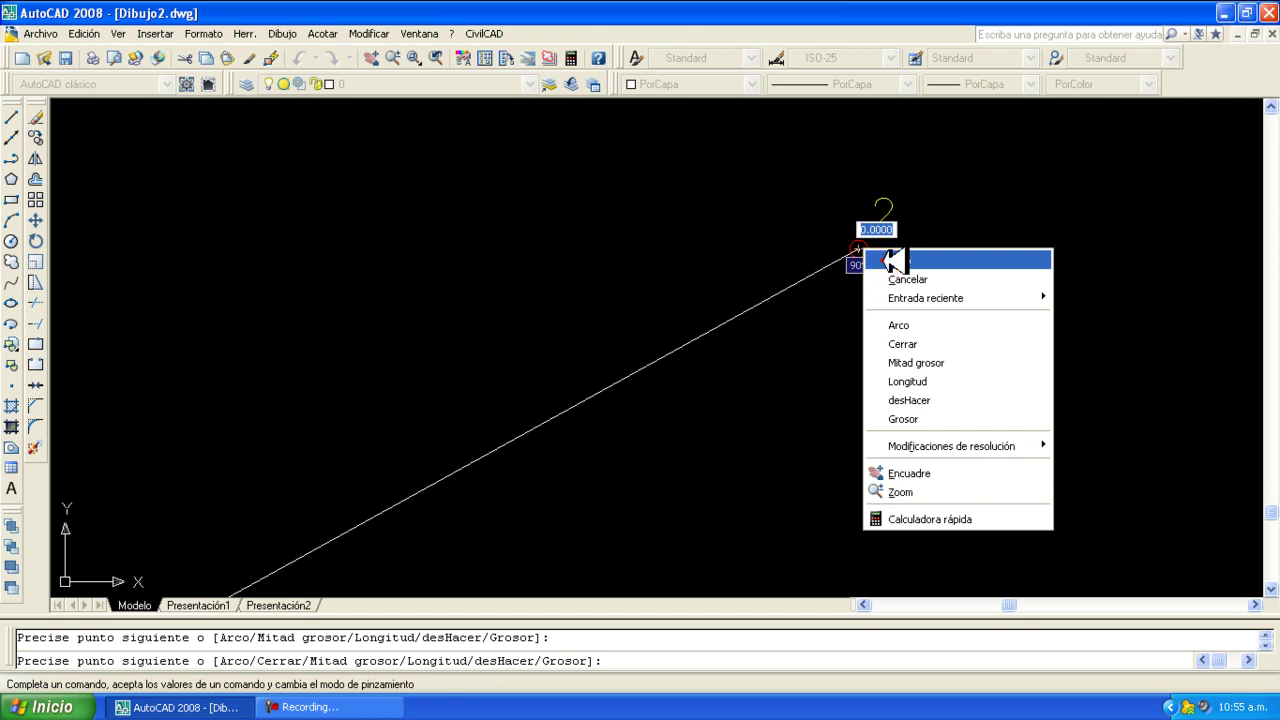
pyautogui.click(893, 260)
# Start a second polyline at the centre of alignment point 5
pyautogui.scroll(-2, 656, 390)
pyautogui.scroll(-4, 656, 390)
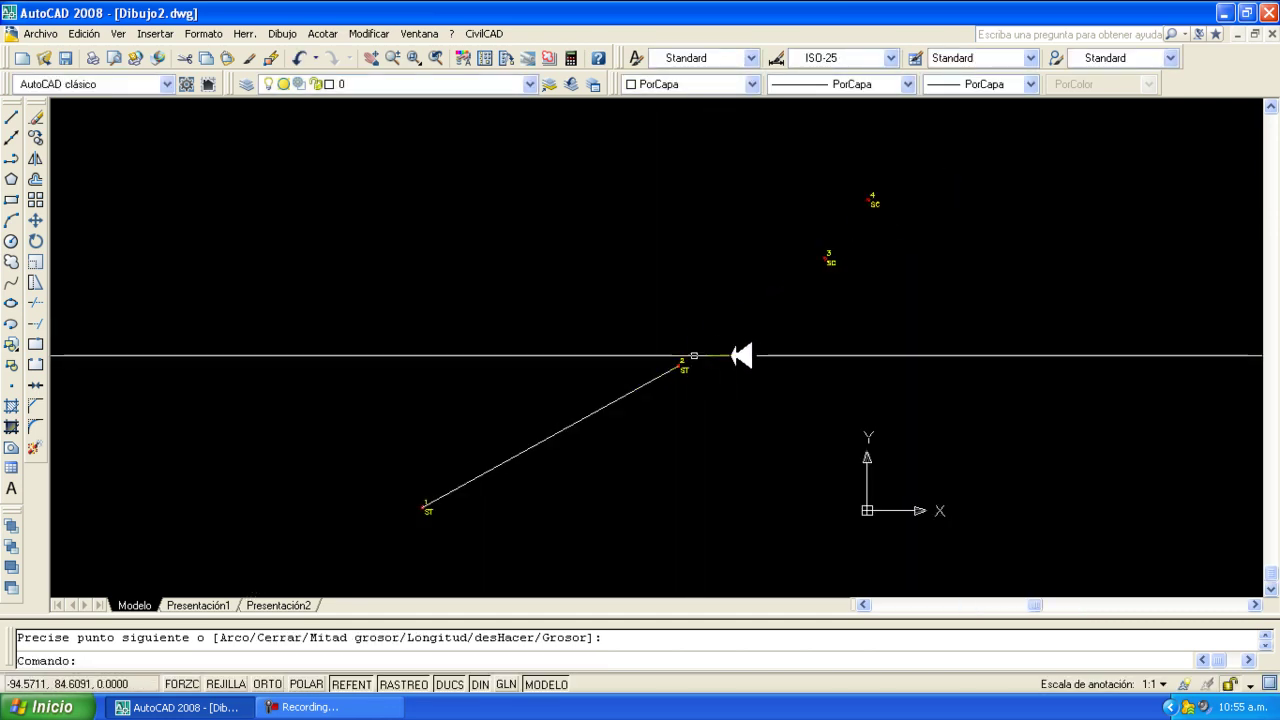
pyautogui.scroll(-2, 743, 360)
pyautogui.scroll(-3, 840, 325)
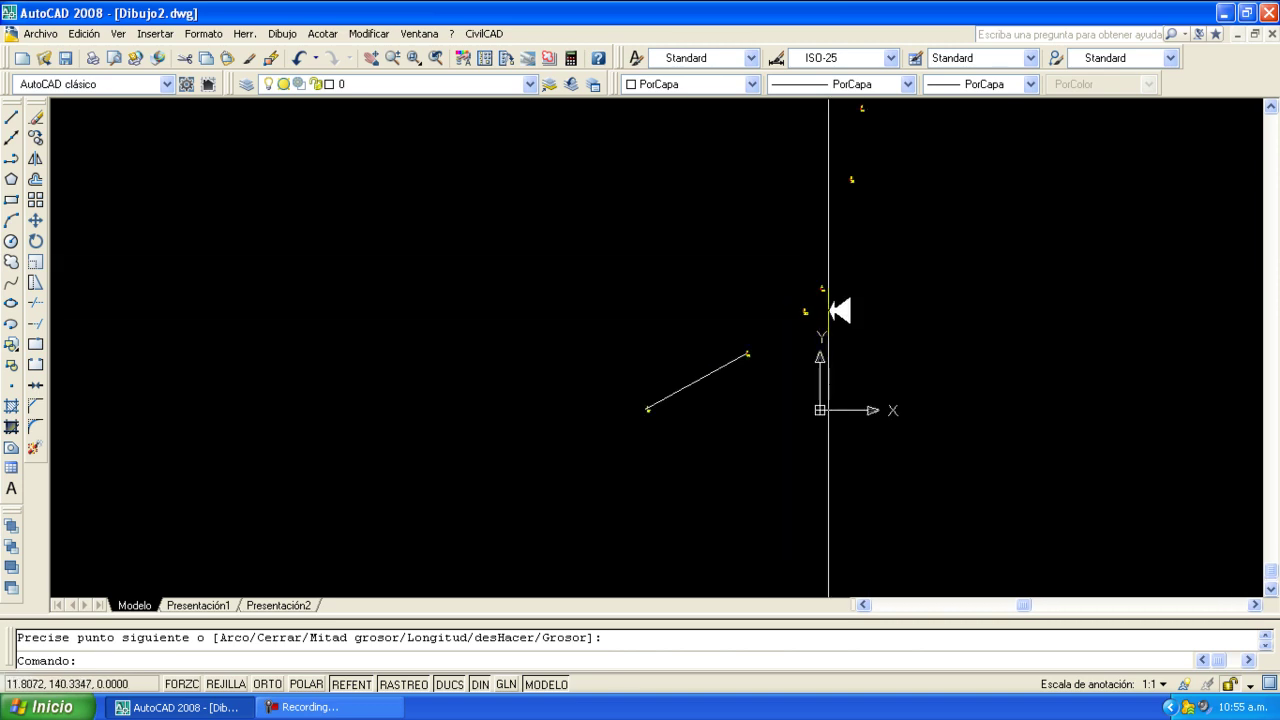
pyautogui.scroll(5, 881, 155)
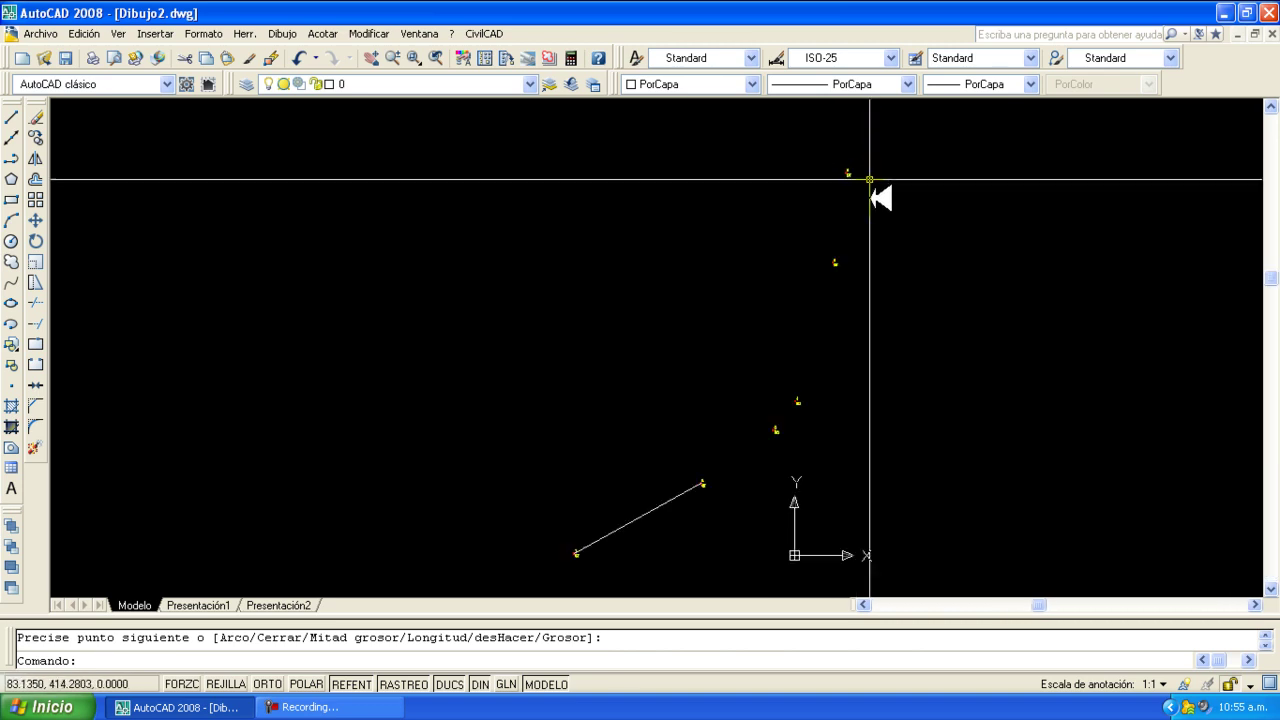
pyautogui.scroll(4, 860, 184)
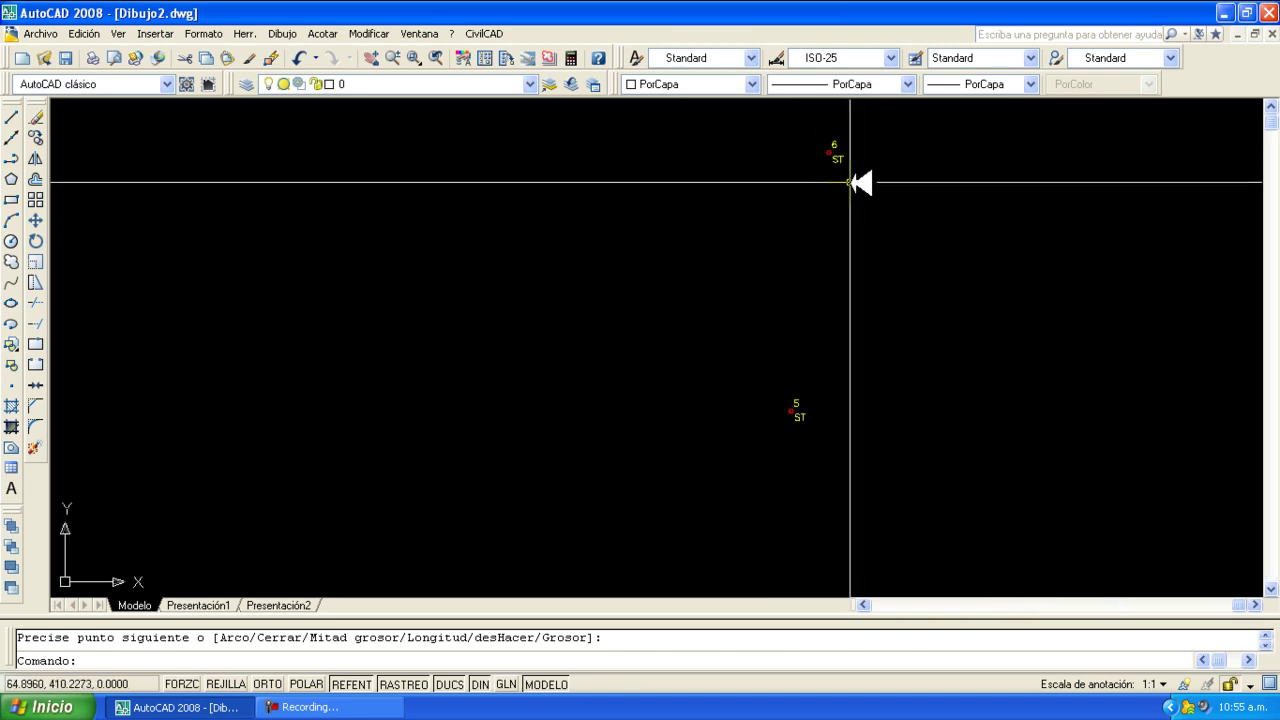
pyautogui.scroll(-4, 852, 175)
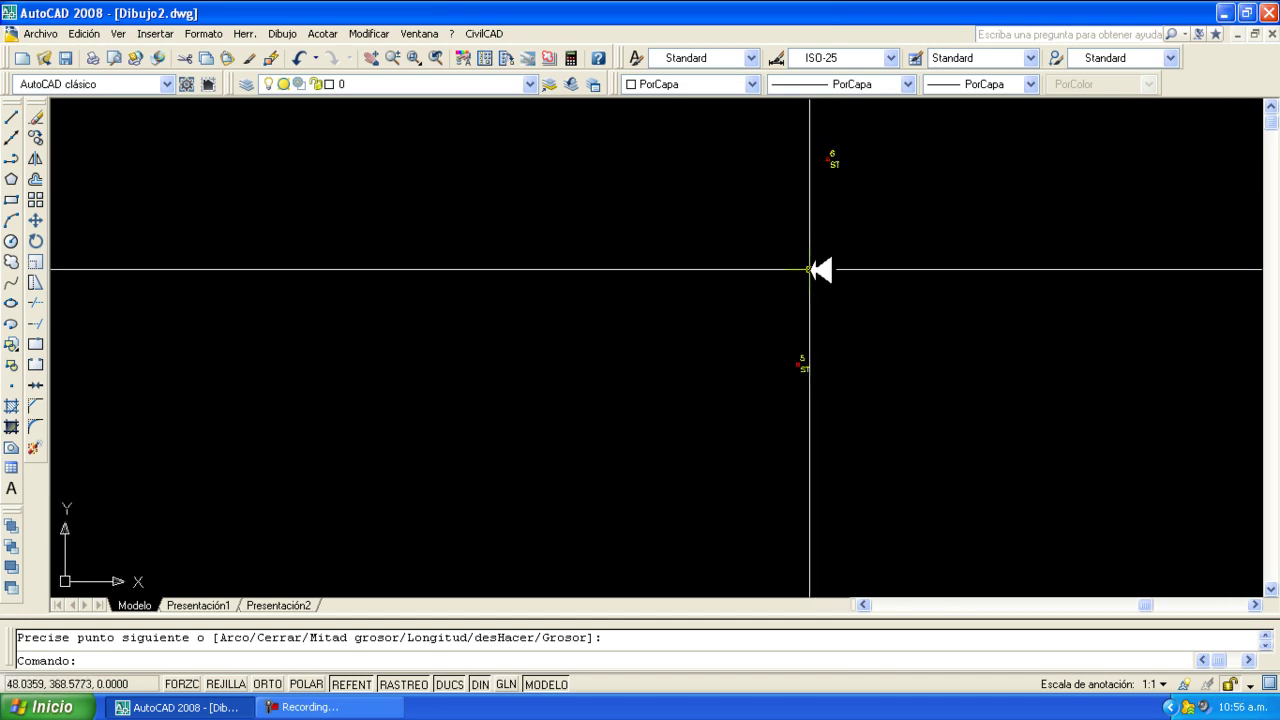
pyautogui.scroll(3, 808, 370)
pyautogui.scroll(2, 807, 372)
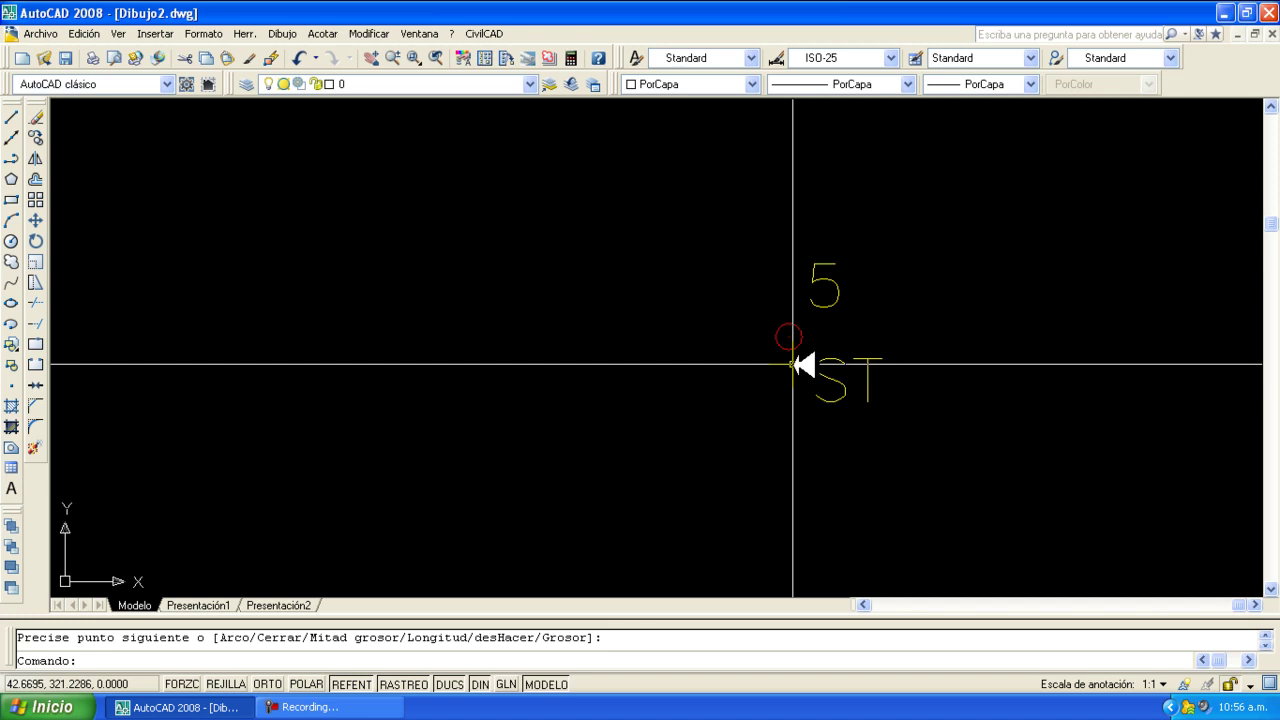
pyautogui.press('Return')
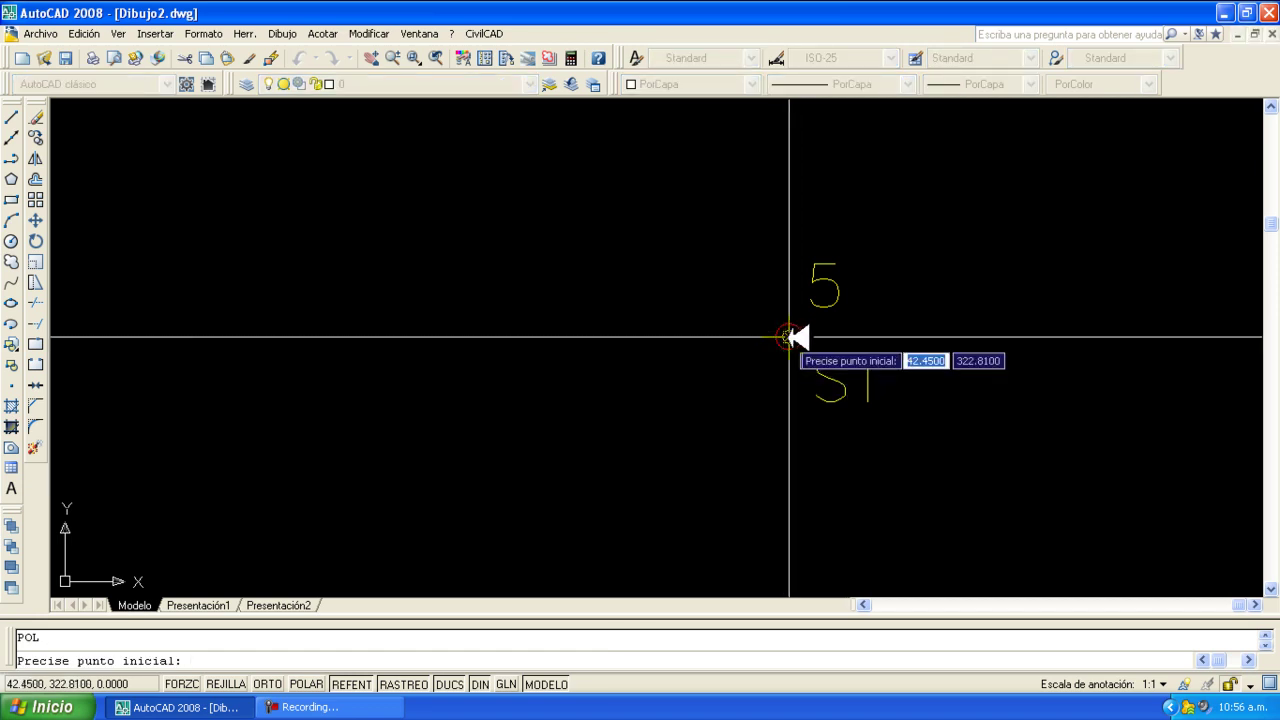
pyautogui.click(789, 337)
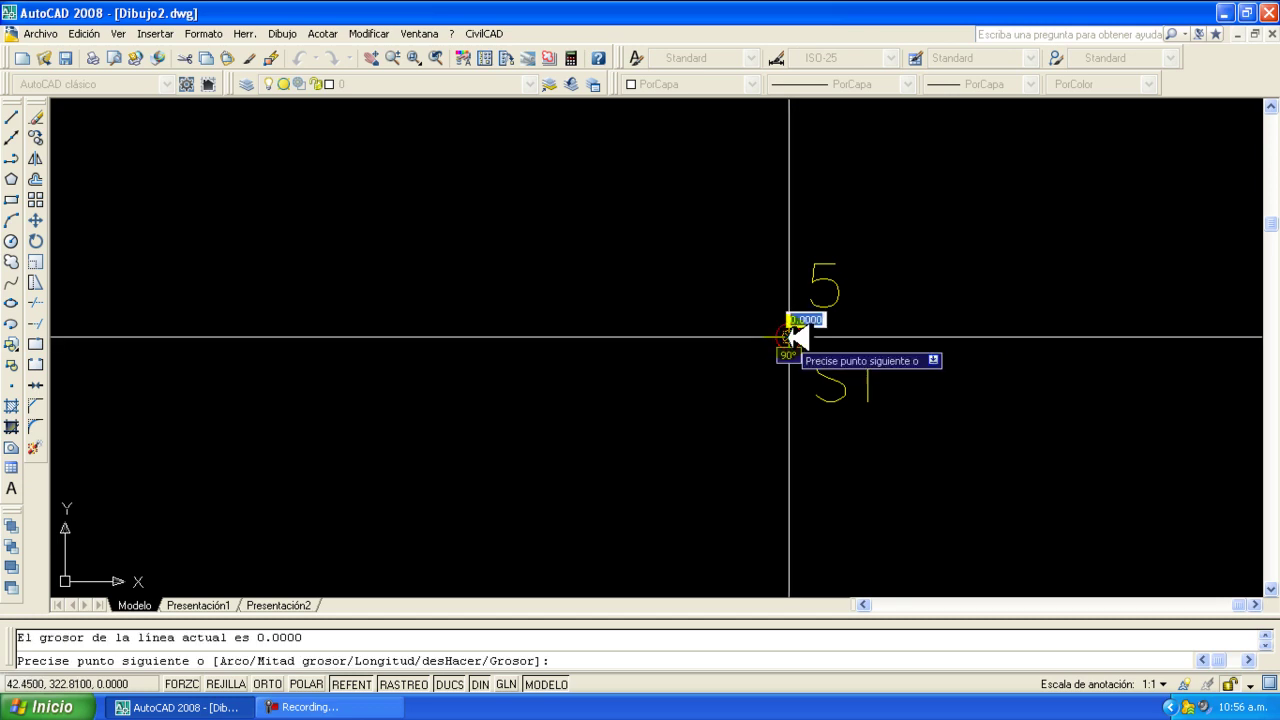
# End the second polyline at the centre of alignment point 6
pyautogui.scroll(-5, 789, 337)
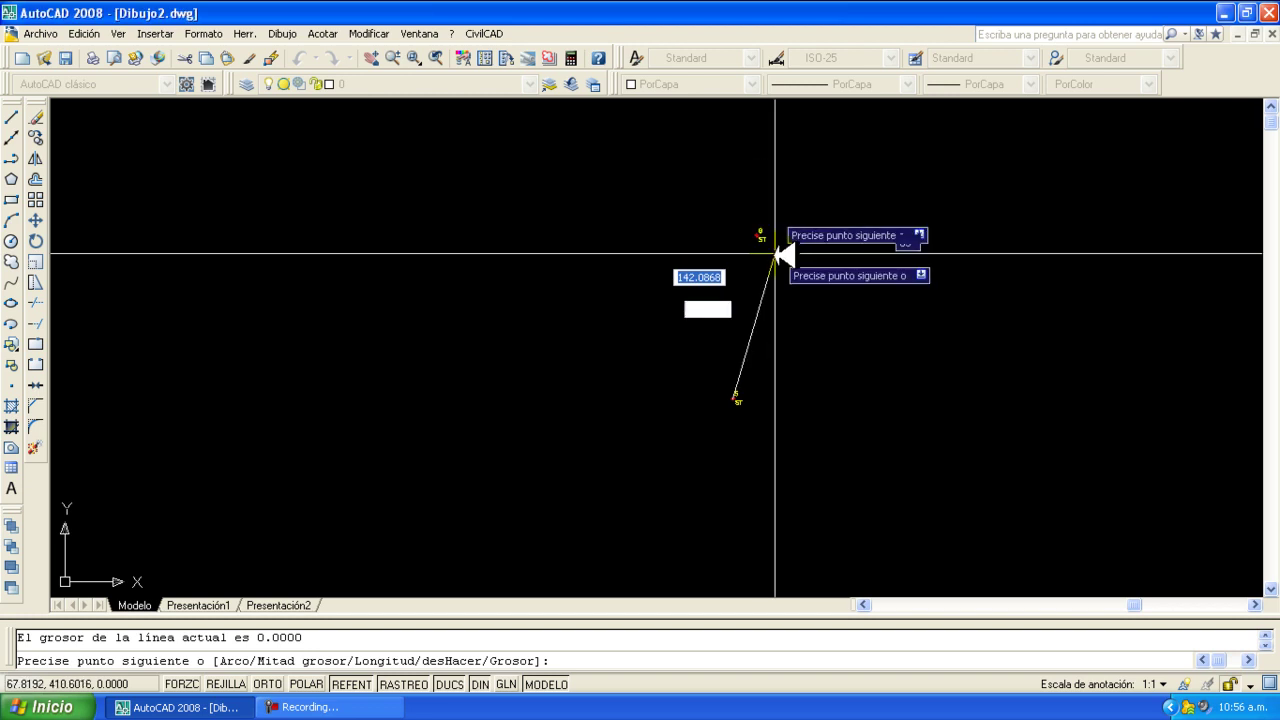
pyautogui.scroll(-5, 762, 232)
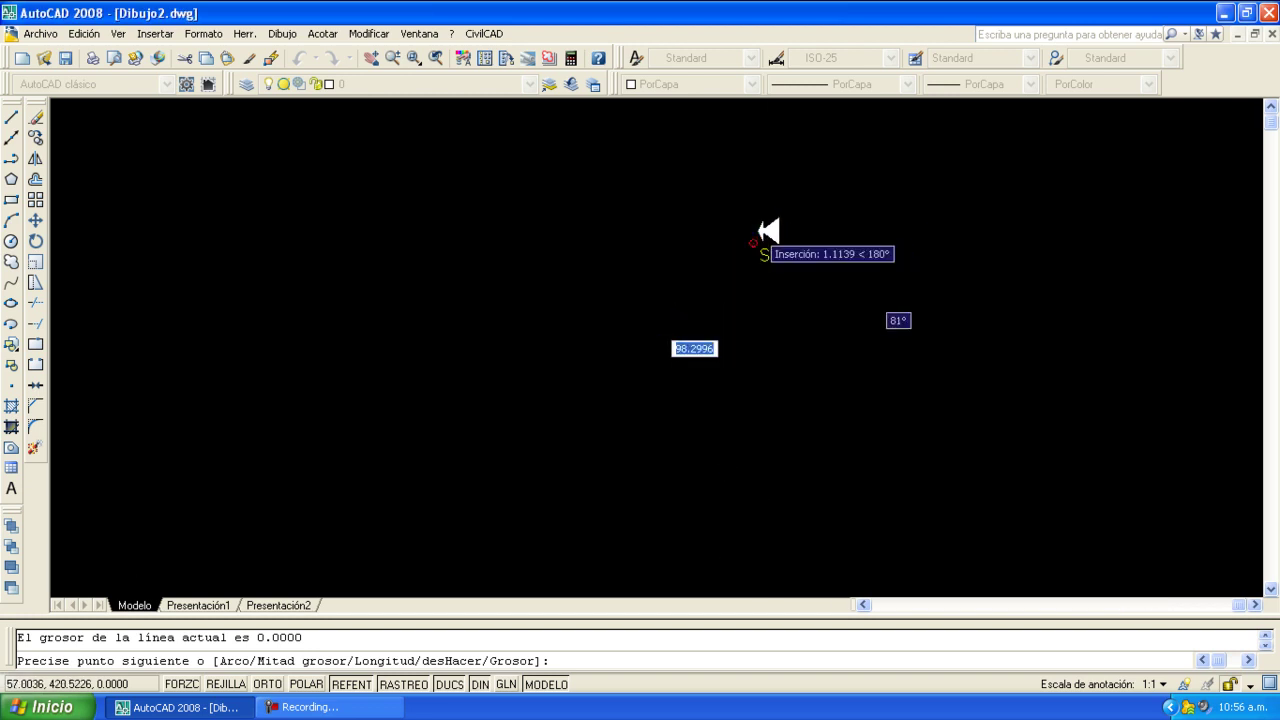
pyautogui.scroll(3, 766, 230)
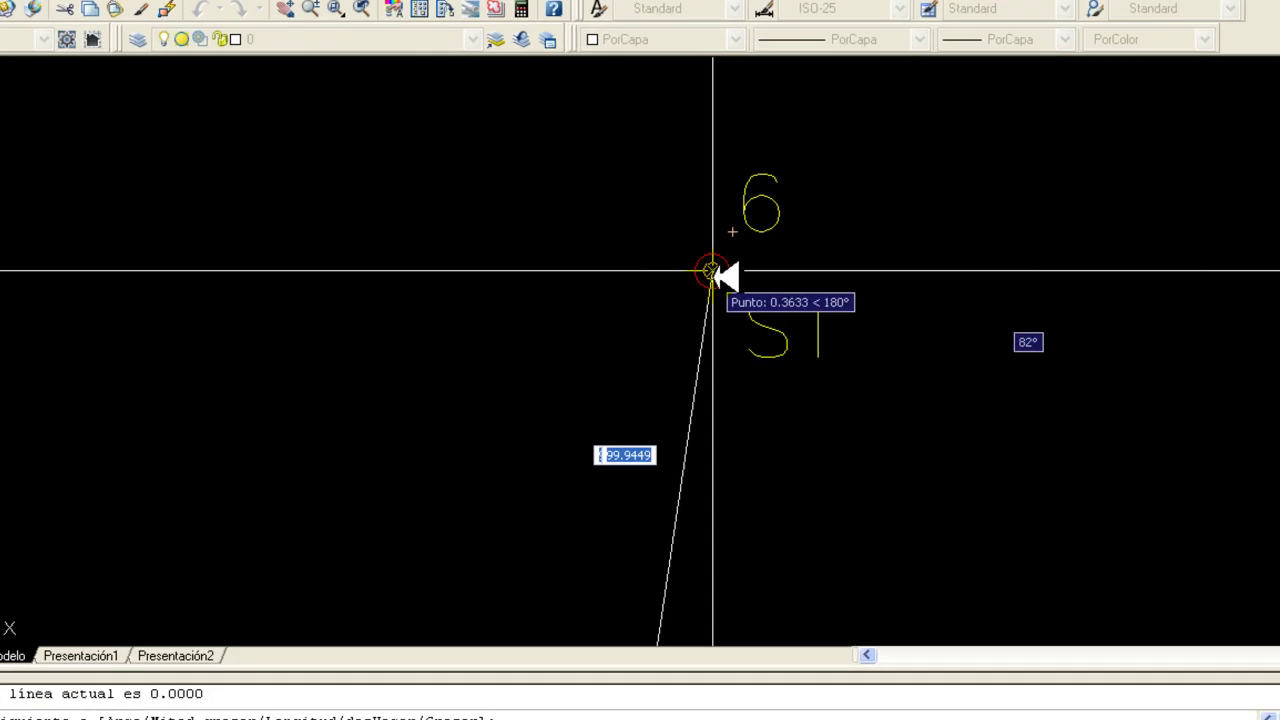
pyautogui.click(592, 216)
pyautogui.click(592, 216)
pyautogui.rightClick(592, 216)
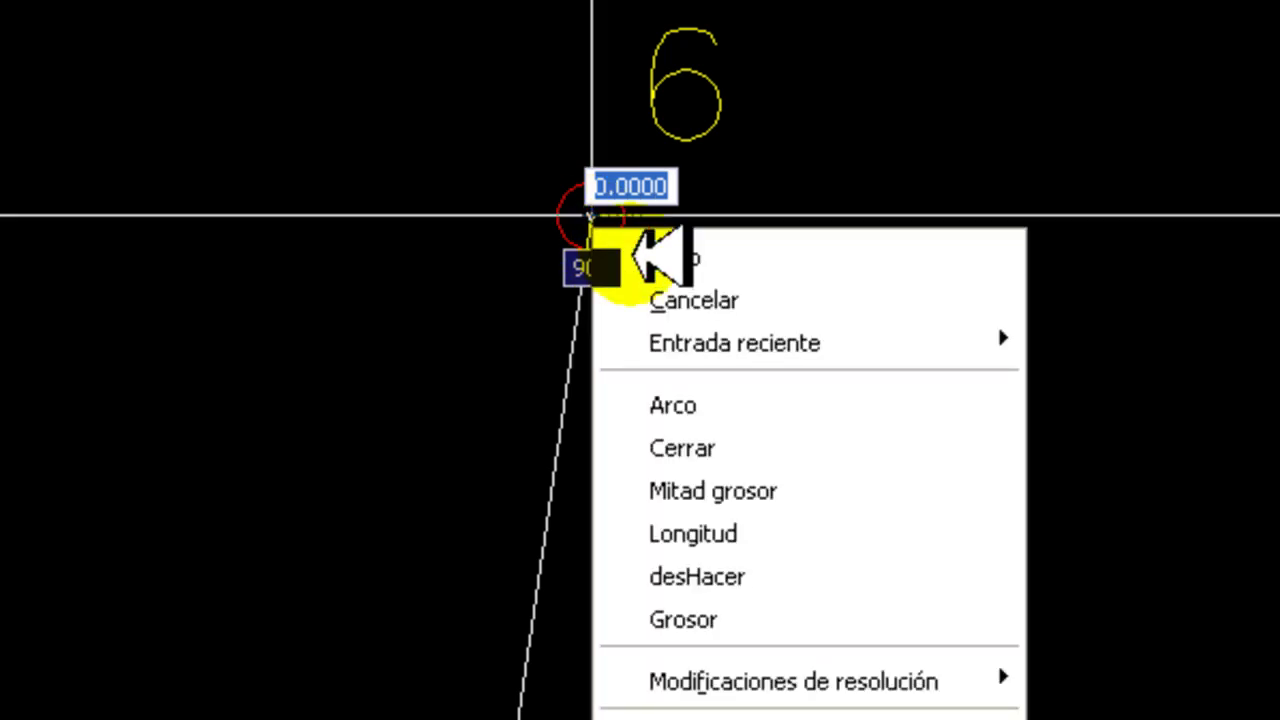
pyautogui.click(655, 258)
# Use Fillet to extend the point 1–2 and point 5–6 polylines until they meet at a sharp corner
pyautogui.scroll(-4, 665, 237)
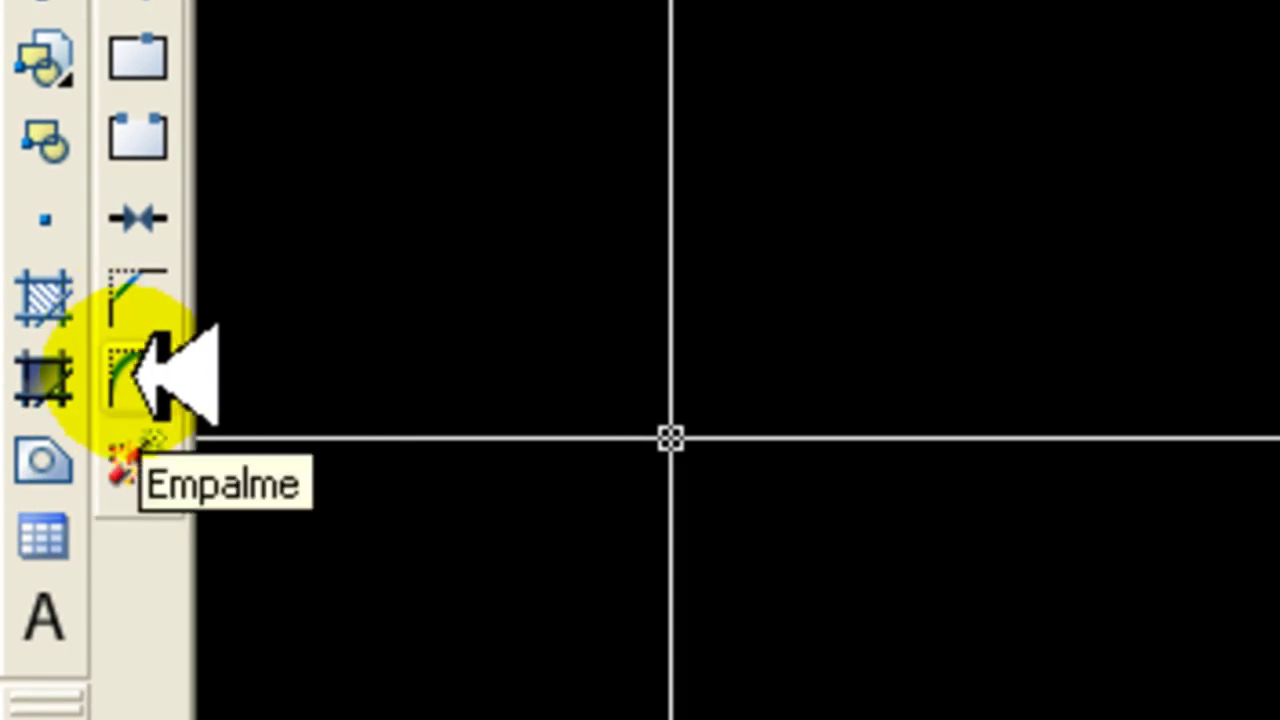
pyautogui.click(135, 375)
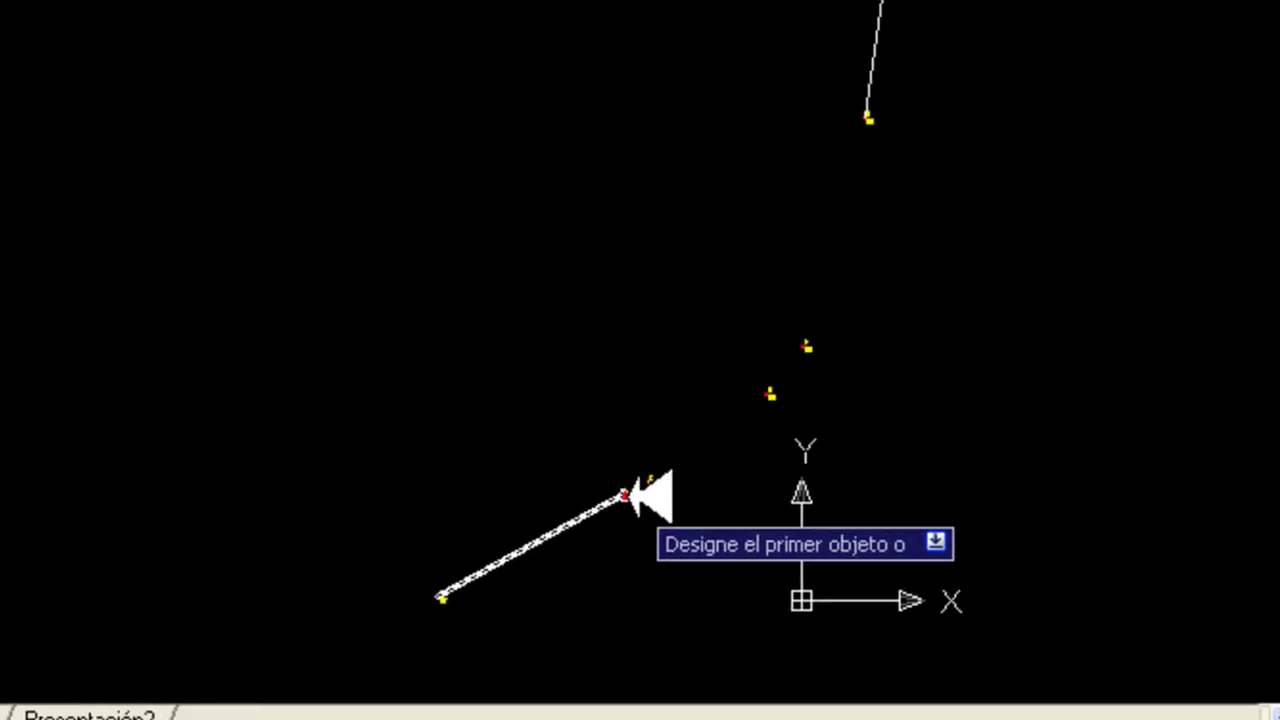
pyautogui.click(625, 496)
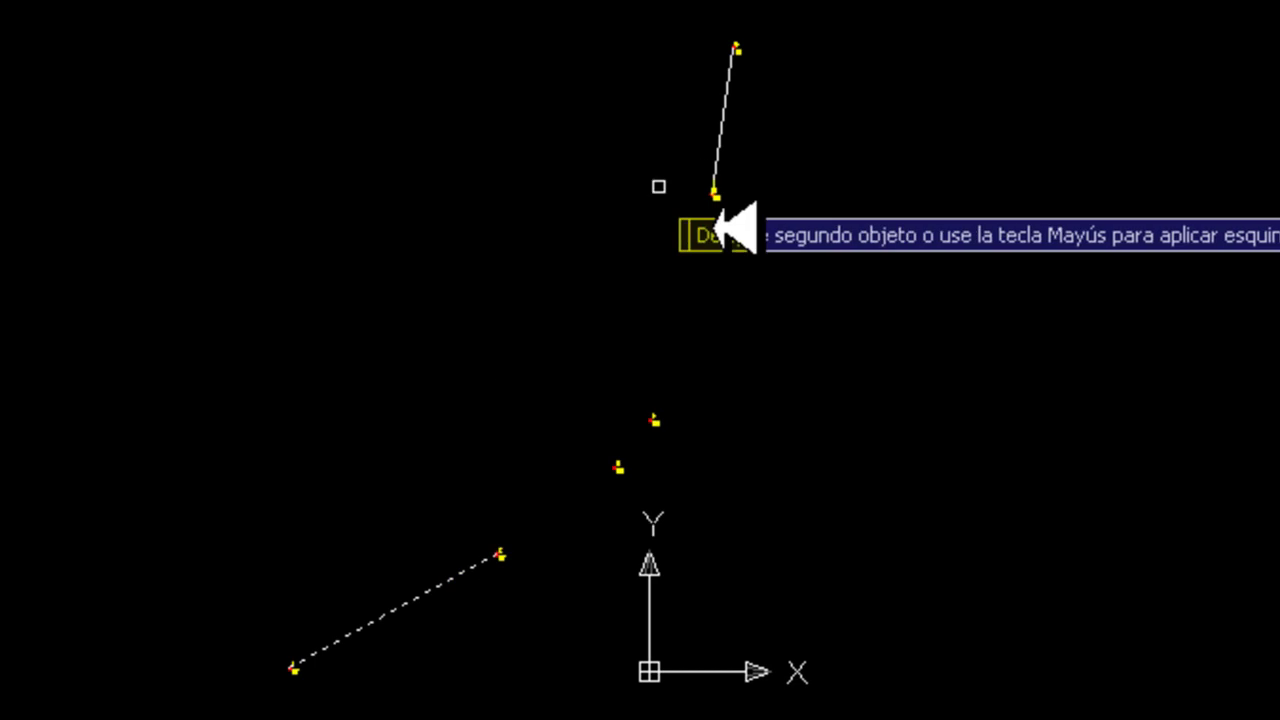
pyautogui.click(714, 155)
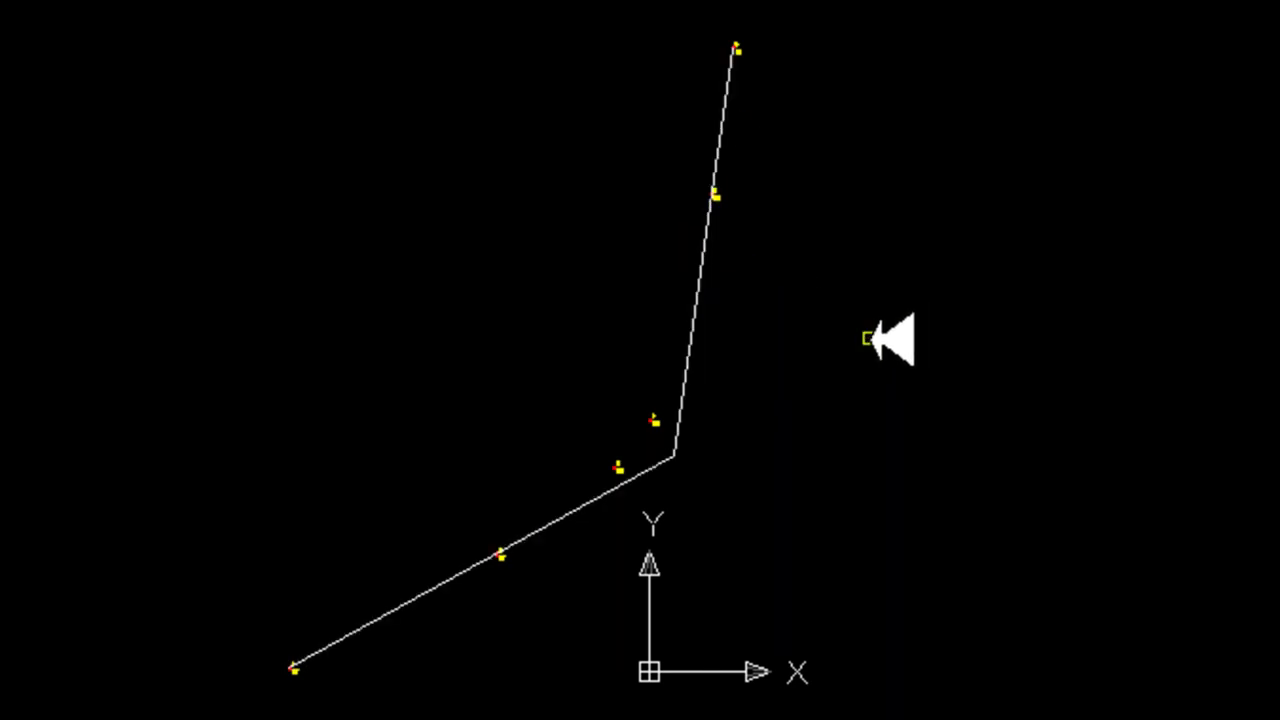
# Copy the SC description label of point 4 to the corner where the two tangent lines meet
pyautogui.scroll(5, 617, 517)
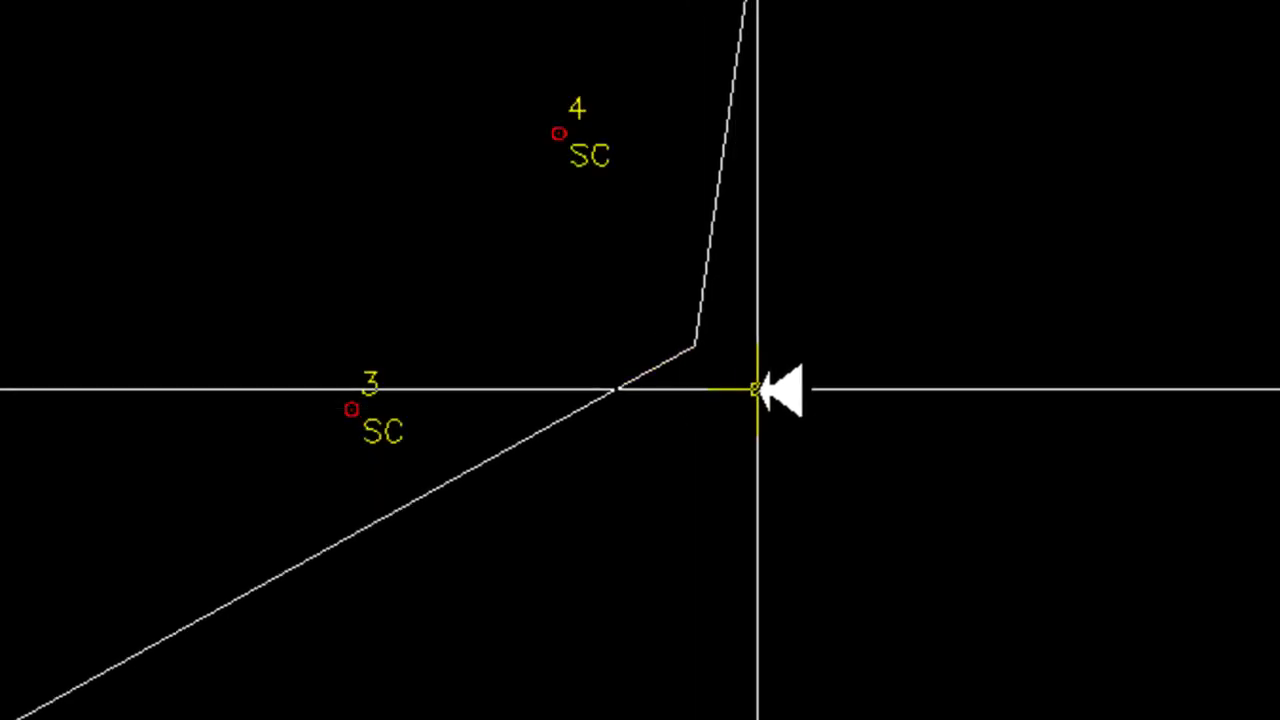
pyautogui.scroll(-4, 757, 390)
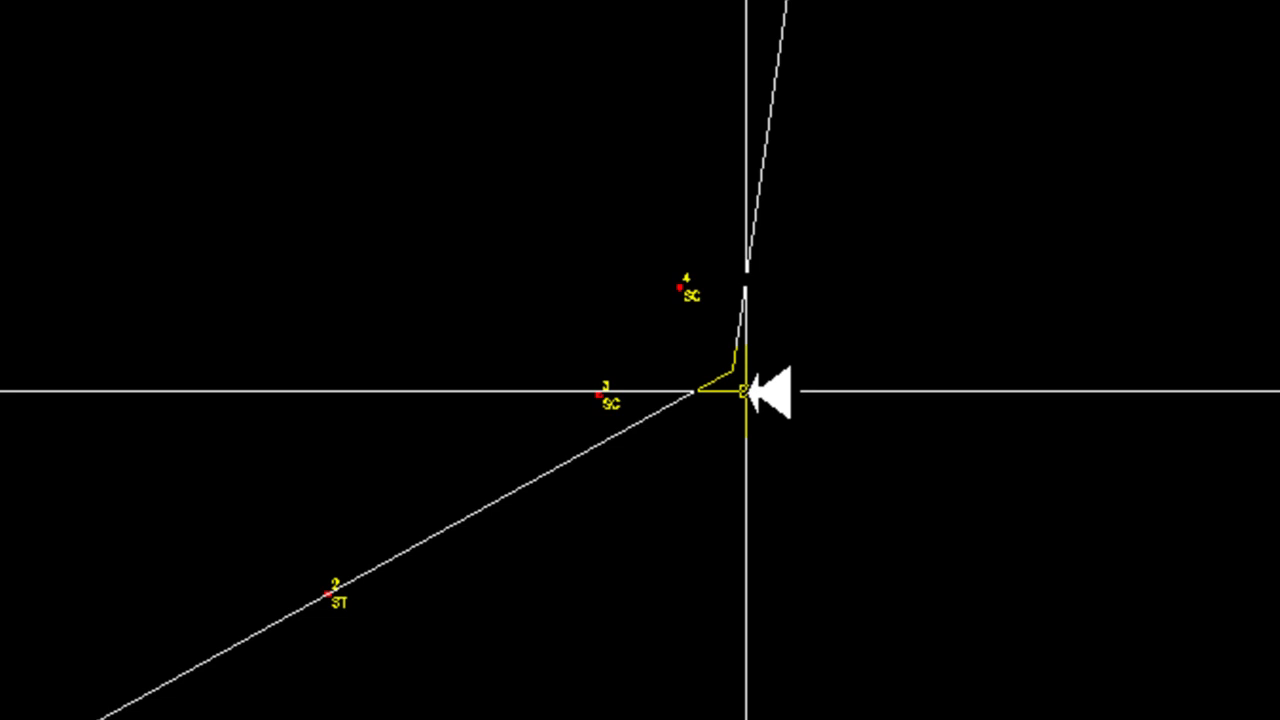
pyautogui.scroll(-3, 745, 390)
pyautogui.scroll(6, 745, 390)
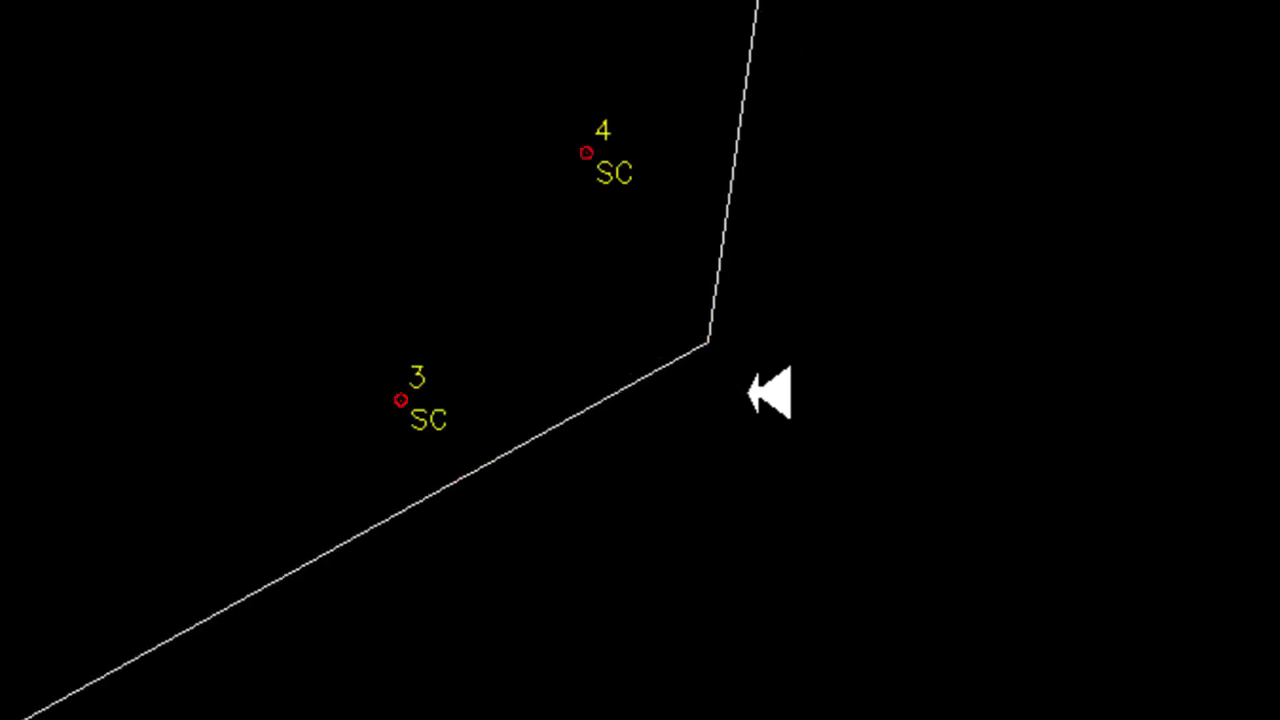
pyautogui.scroll(2, 745, 390)
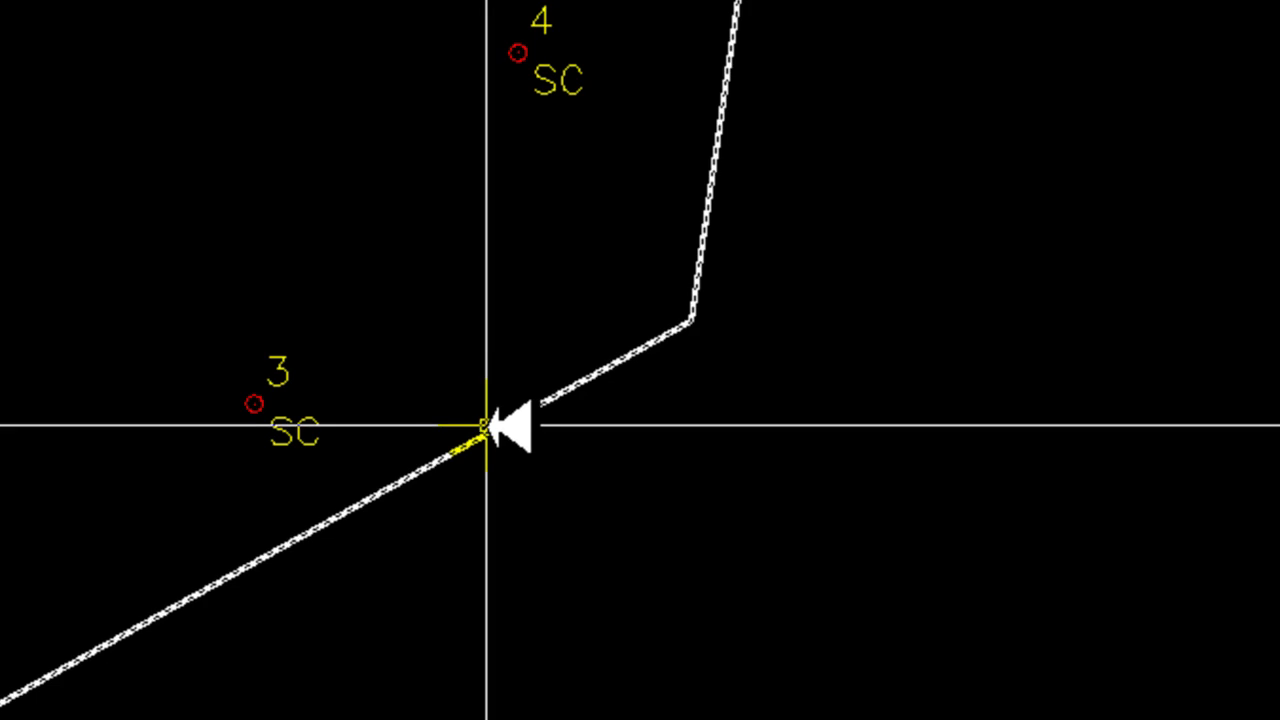
pyautogui.click(70, 278)
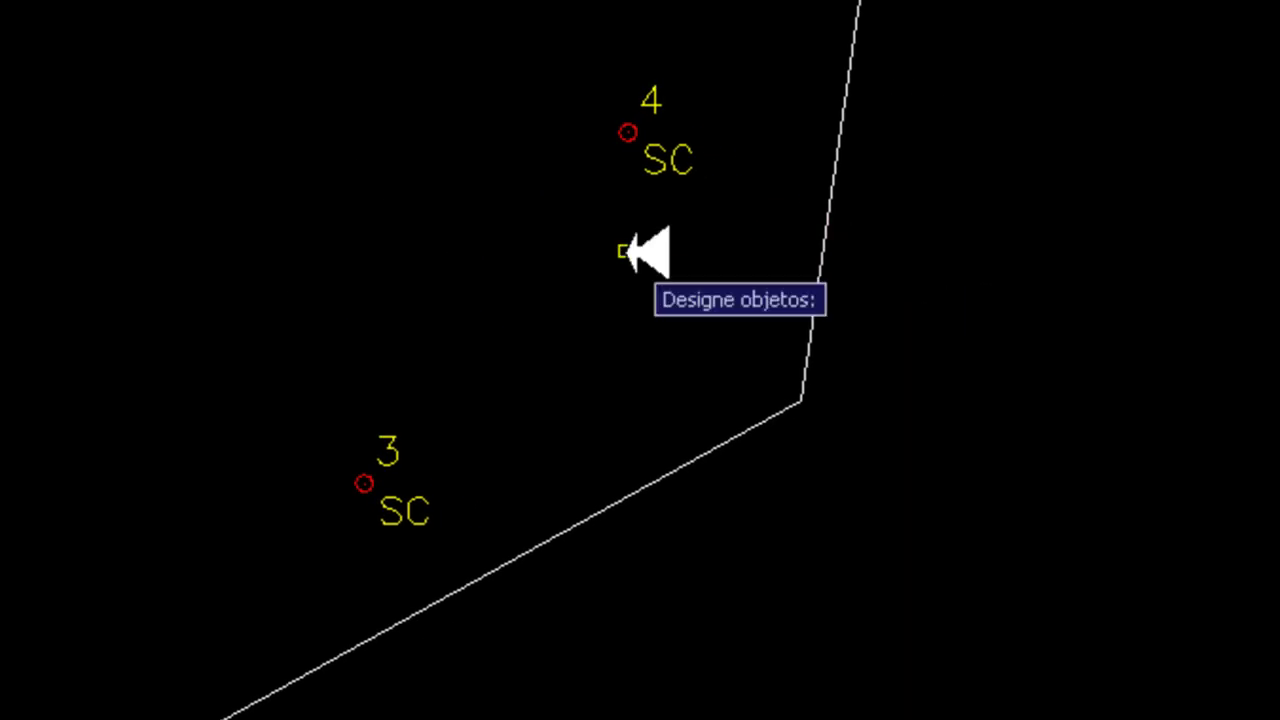
pyautogui.click(678, 170)
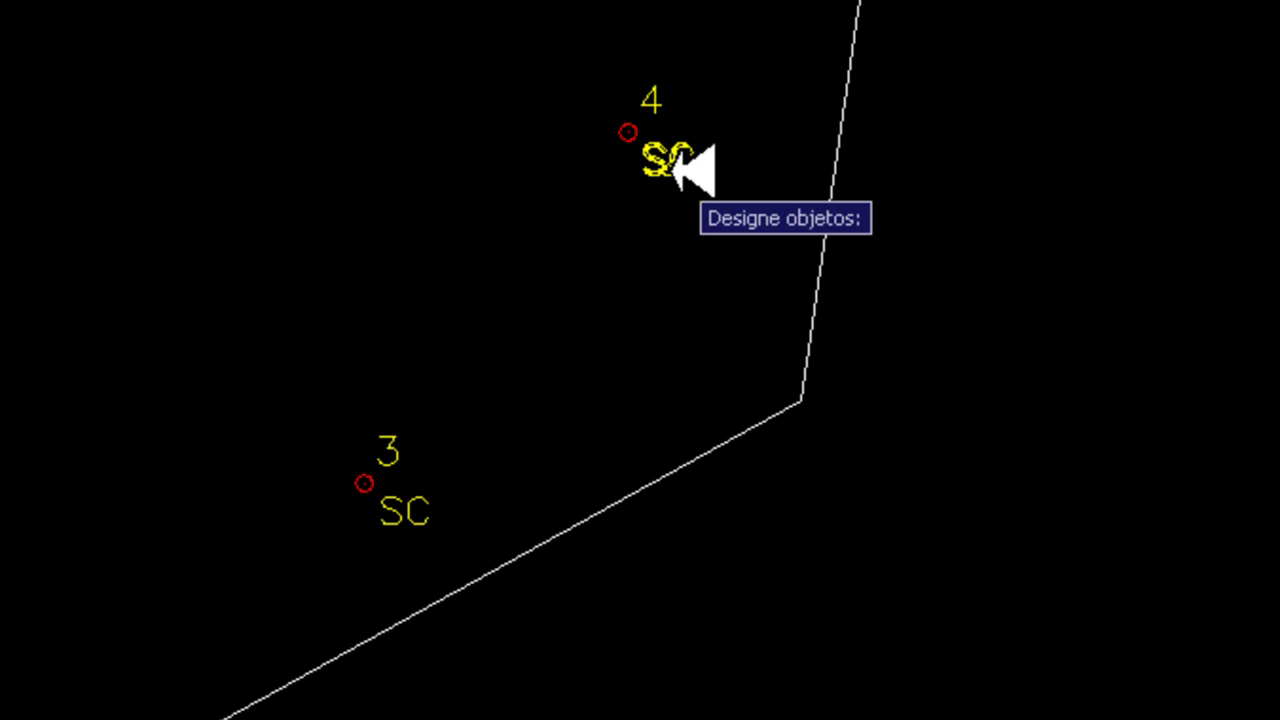
pyautogui.click(673, 170)
pyautogui.press('Return')
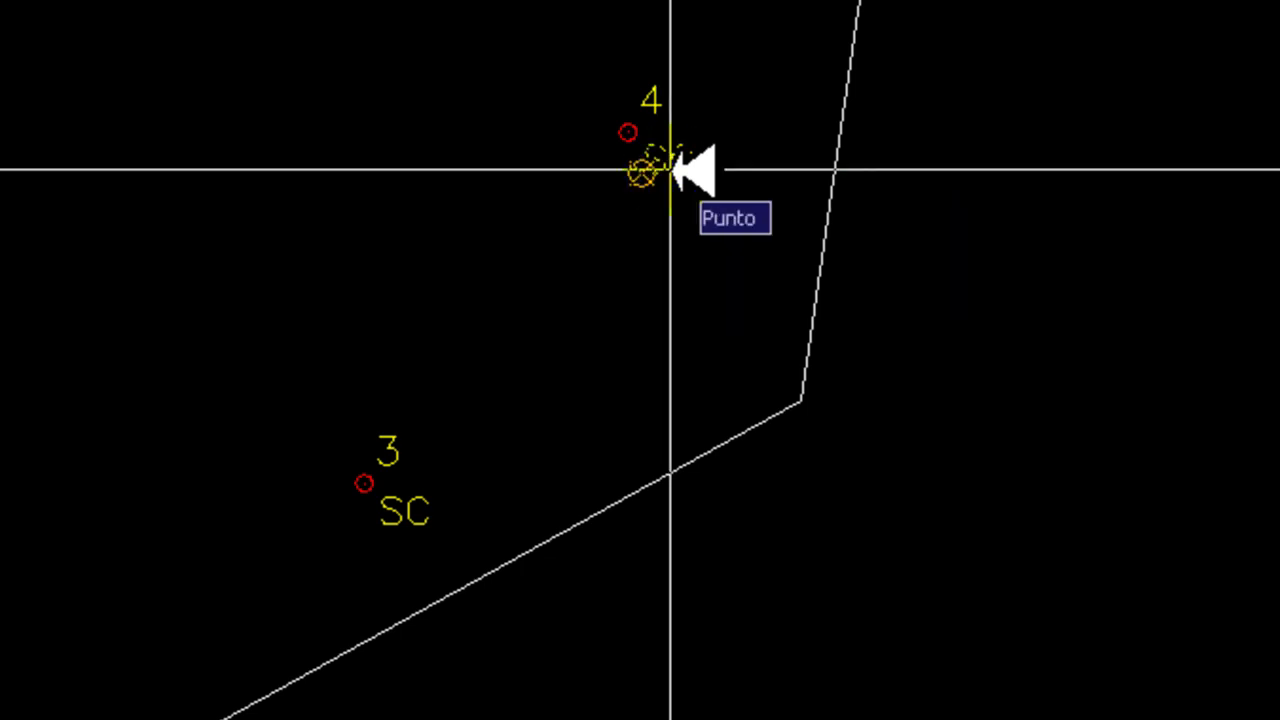
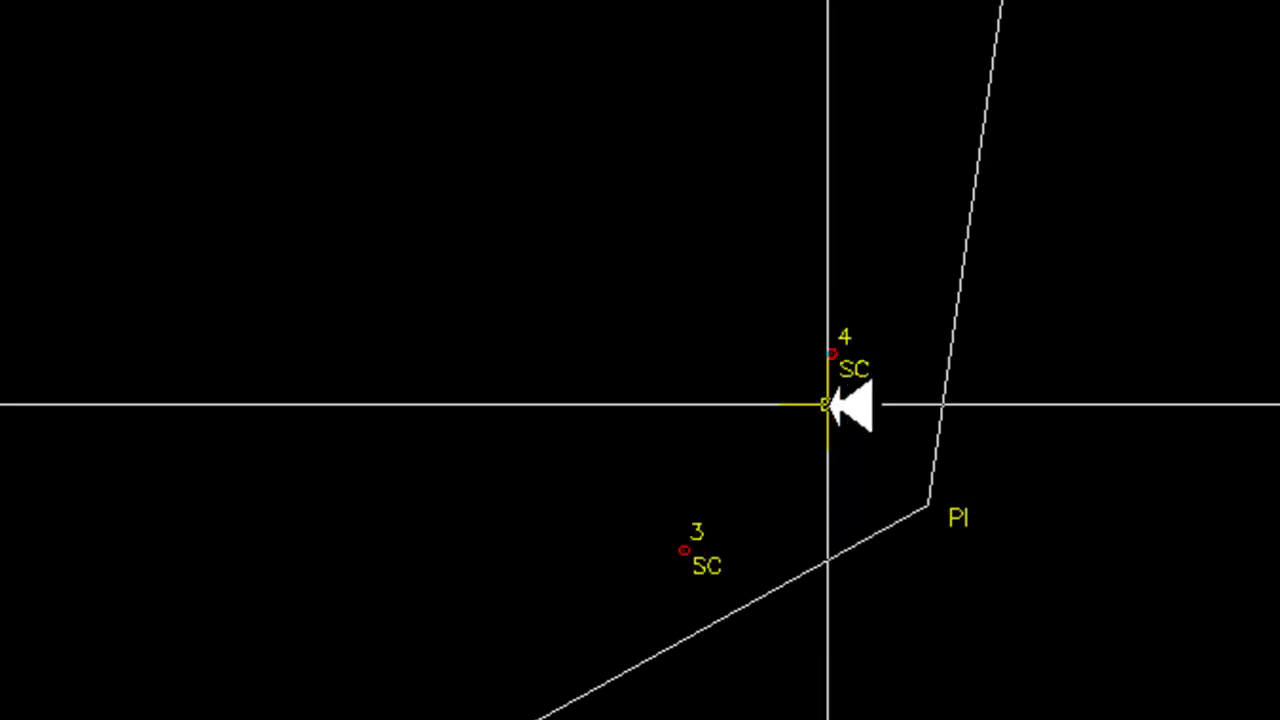
# Start the CivilCAD Carreteras SCT command for drawing a horizontal curve
pyautogui.scroll(-2, 654, 340)
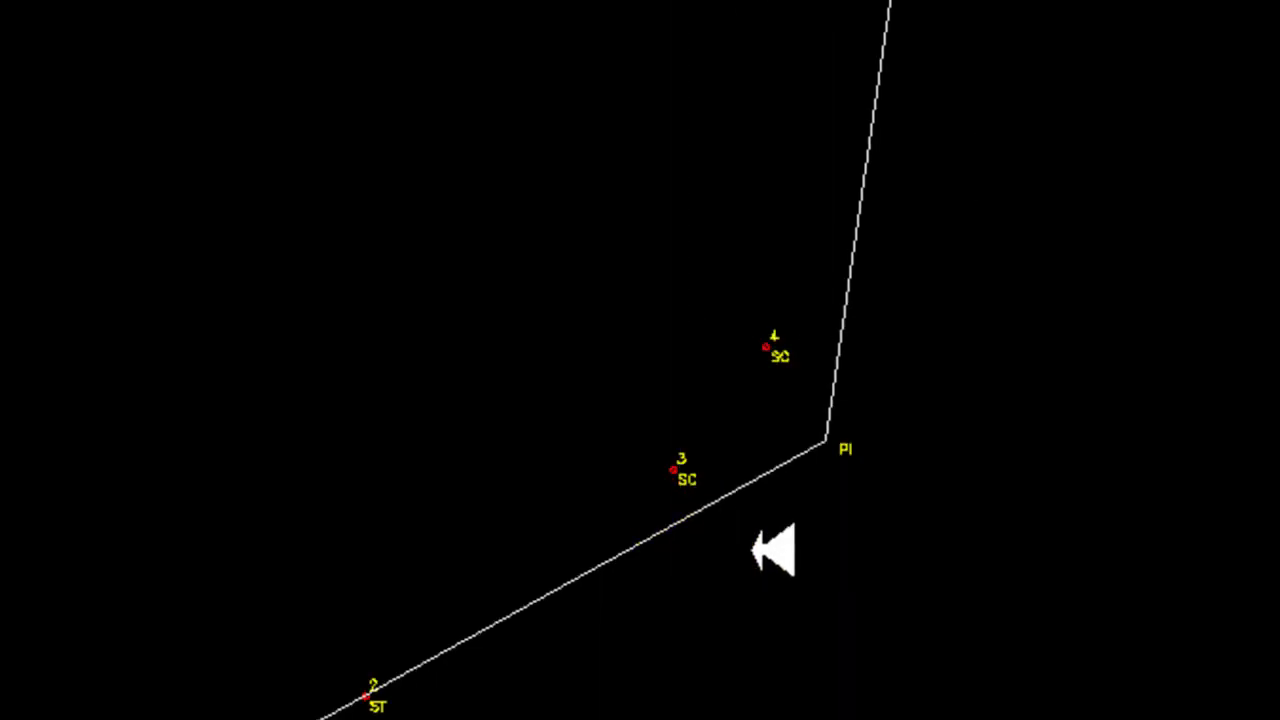
pyautogui.scroll(2, 760, 520)
pyautogui.scroll(2, 755, 541)
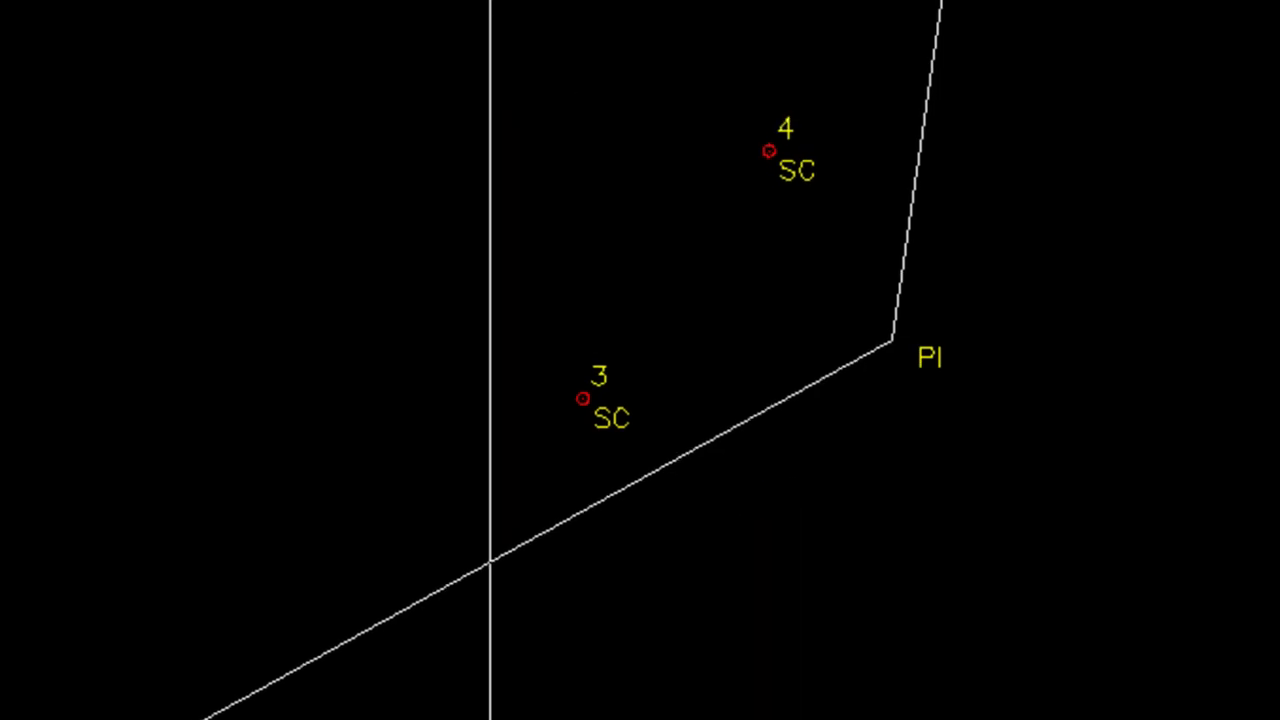
pyautogui.click(476, 35)
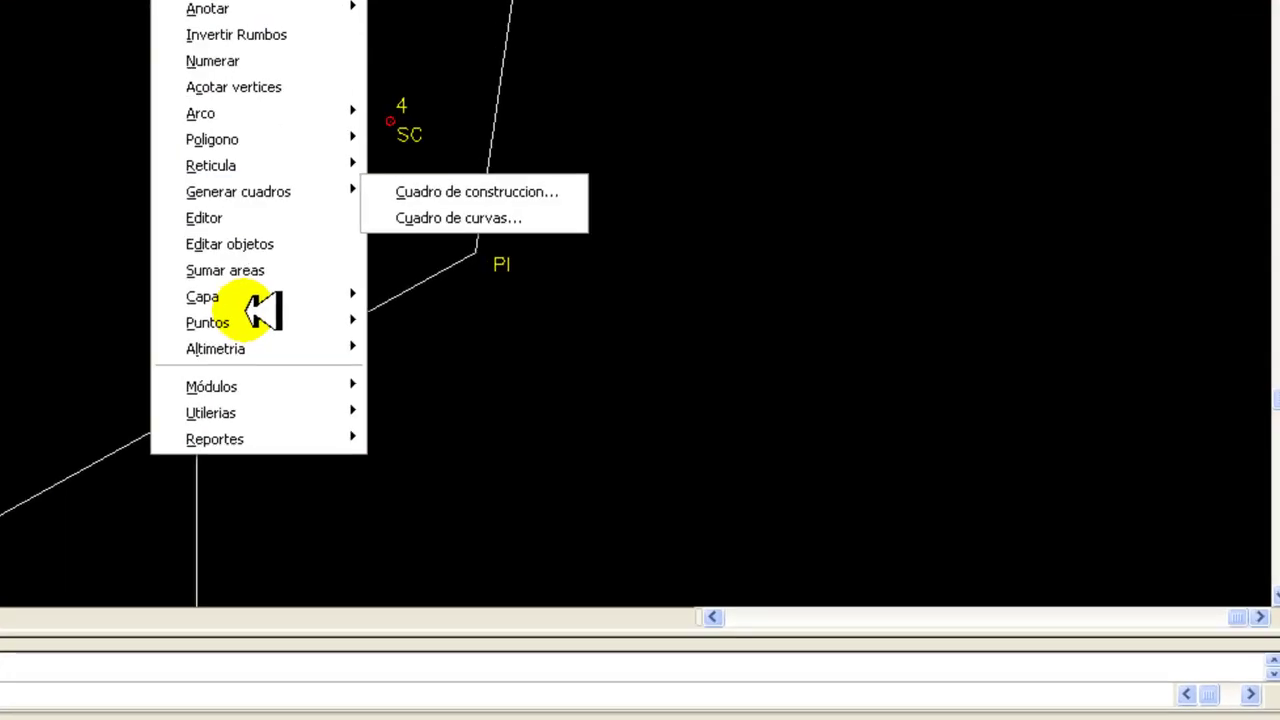
pyautogui.moveTo(300, 389)
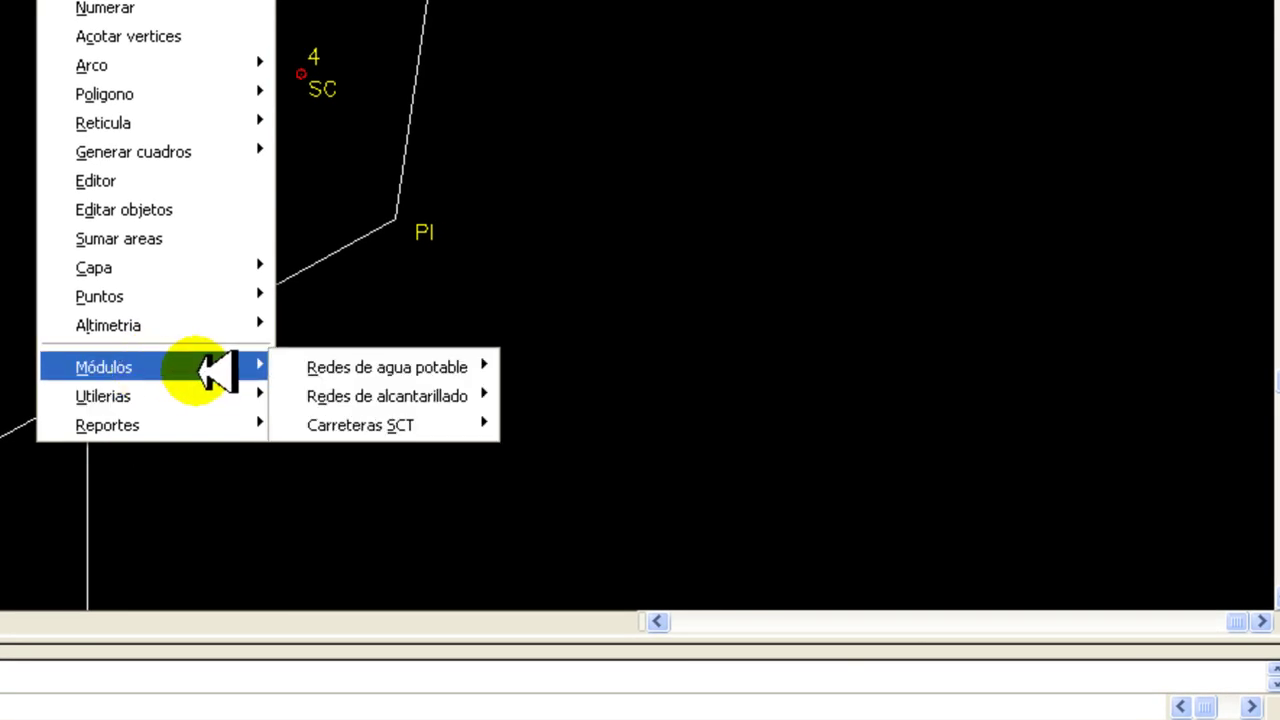
pyautogui.moveTo(343, 420)
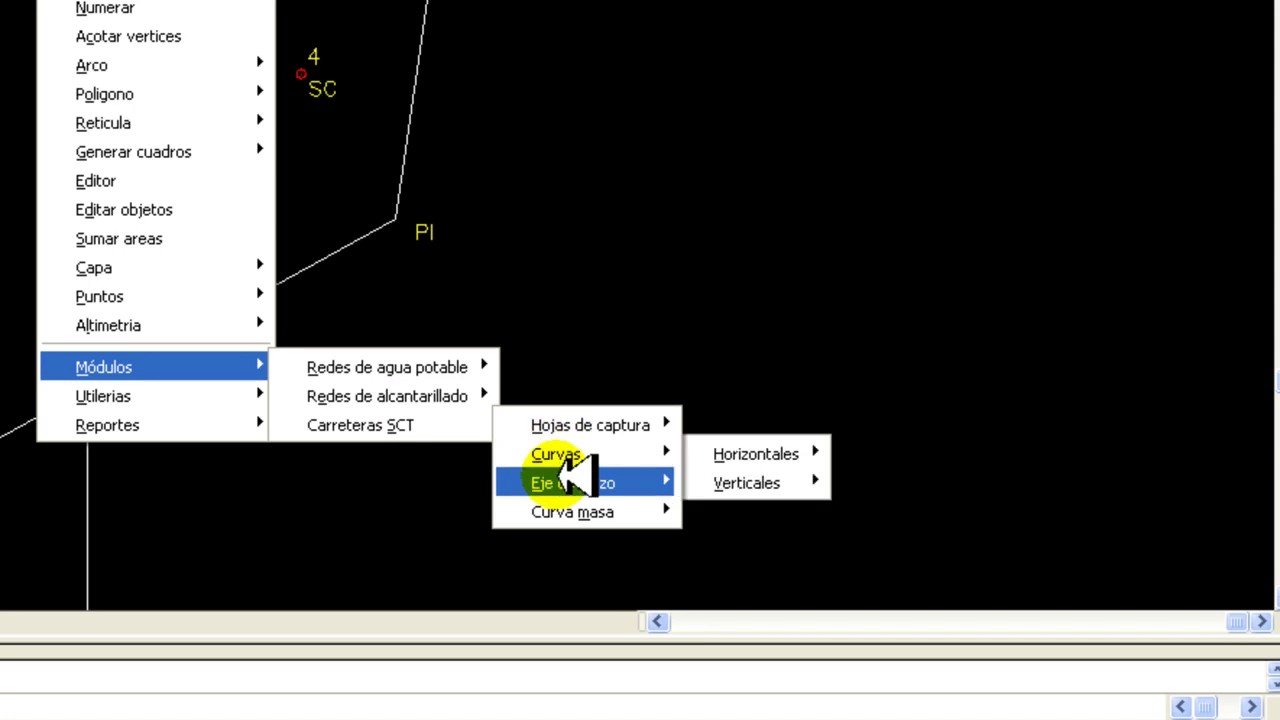
pyautogui.moveTo(586, 452)
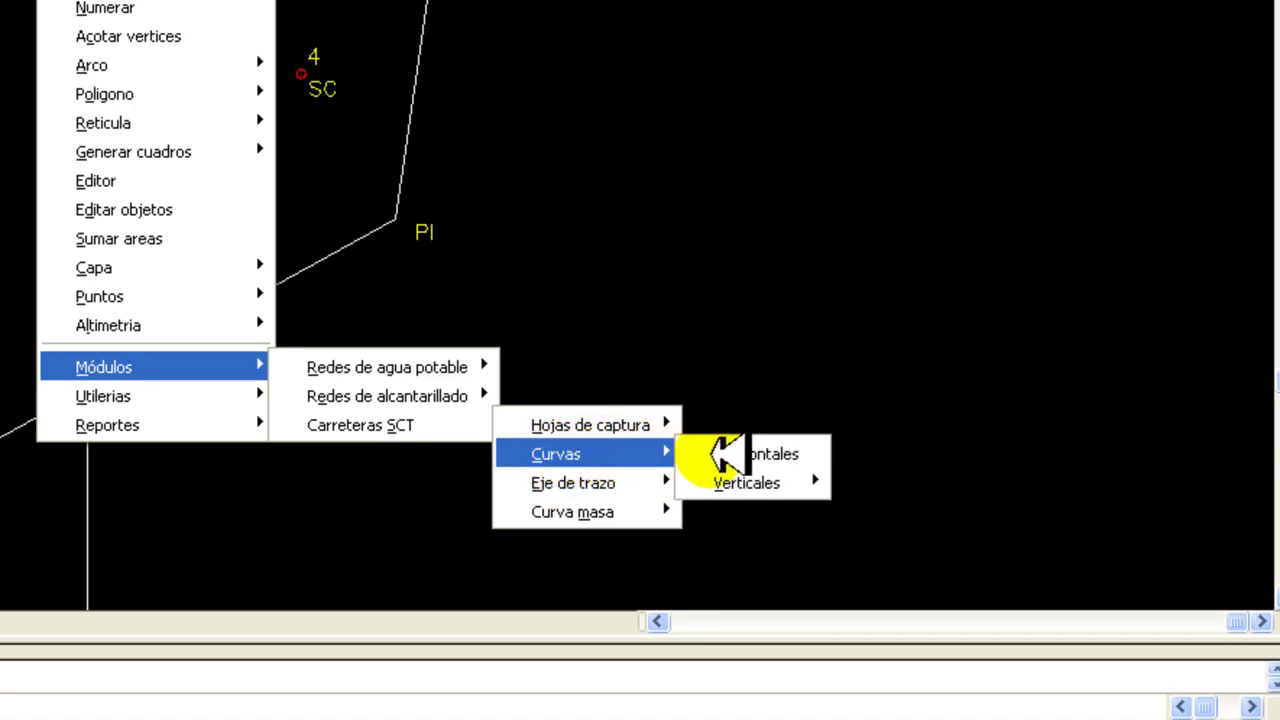
pyautogui.moveTo(730, 455)
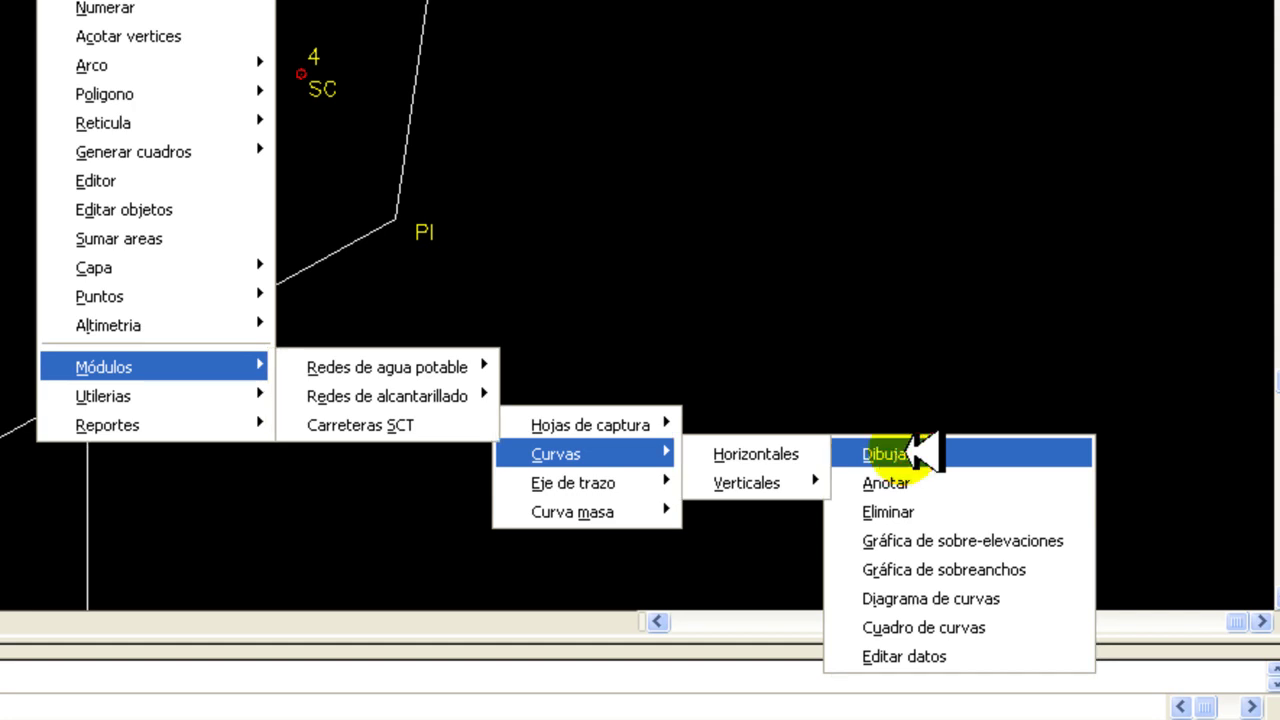
pyautogui.click(884, 454)
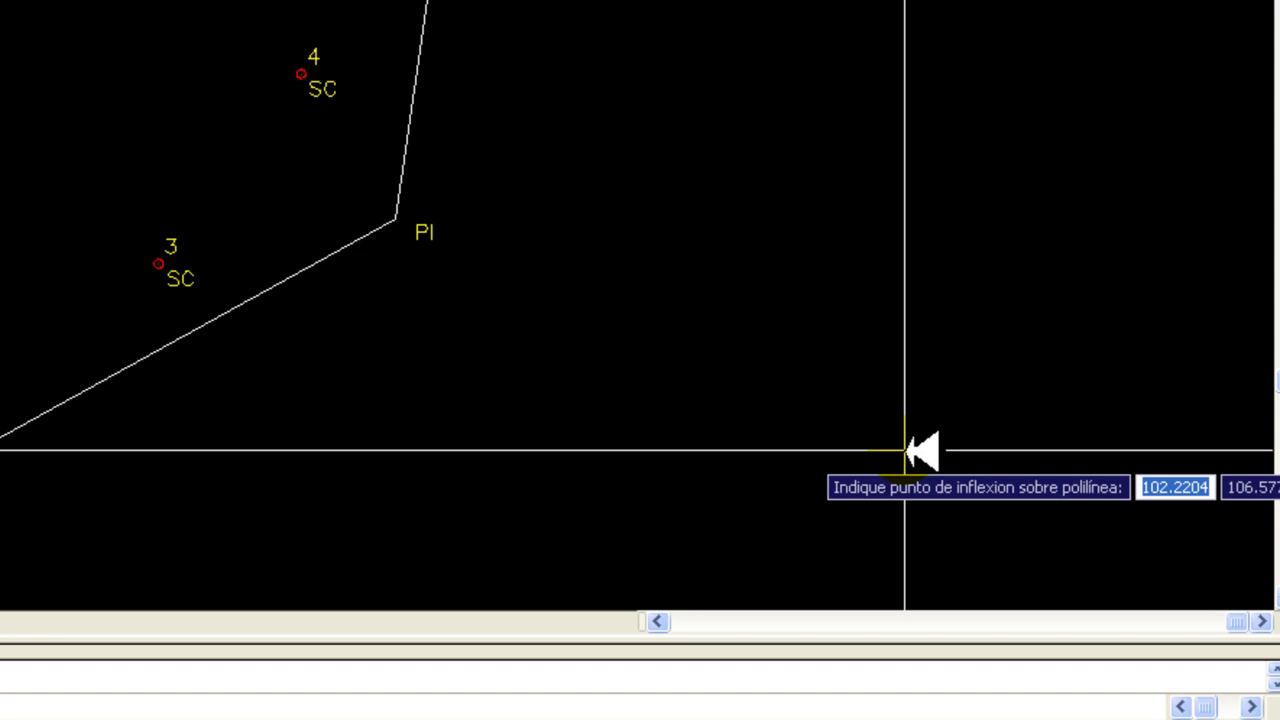
# Enable all object snap modes while the horizontal curve command waits for its inflection point
pyautogui.scroll(-5, 363, 290)
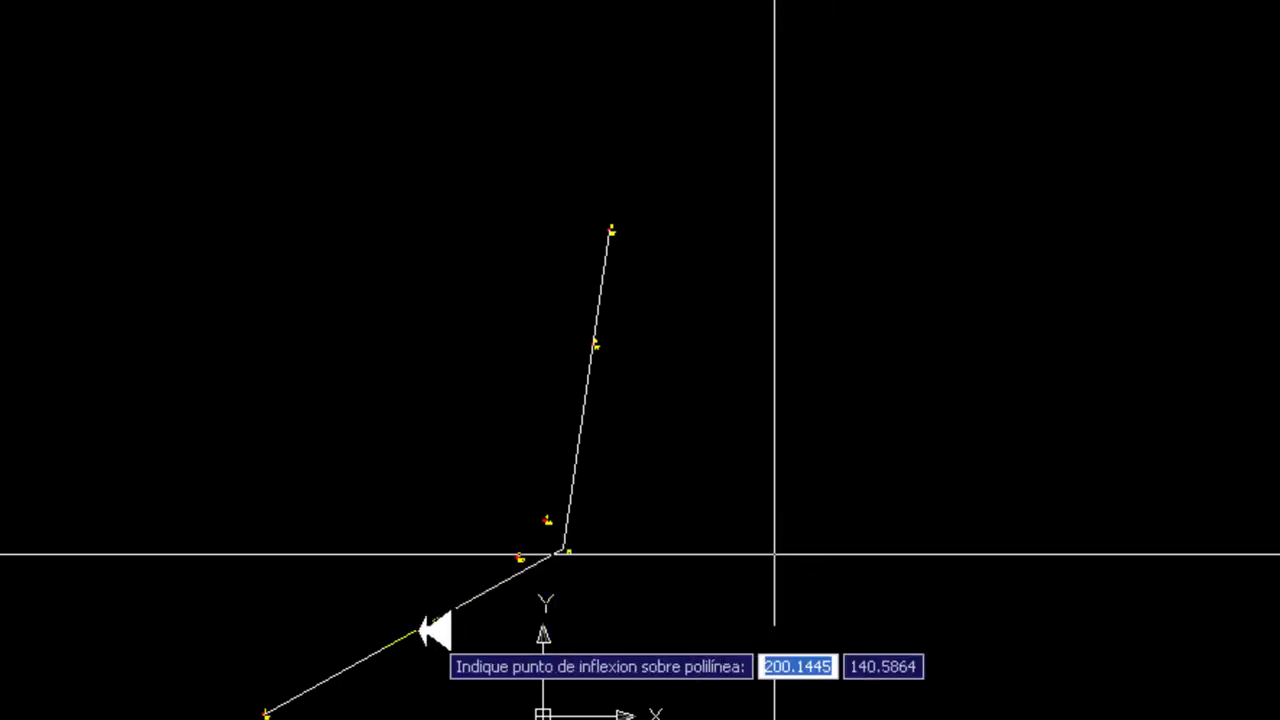
pyautogui.scroll(5, 572, 547)
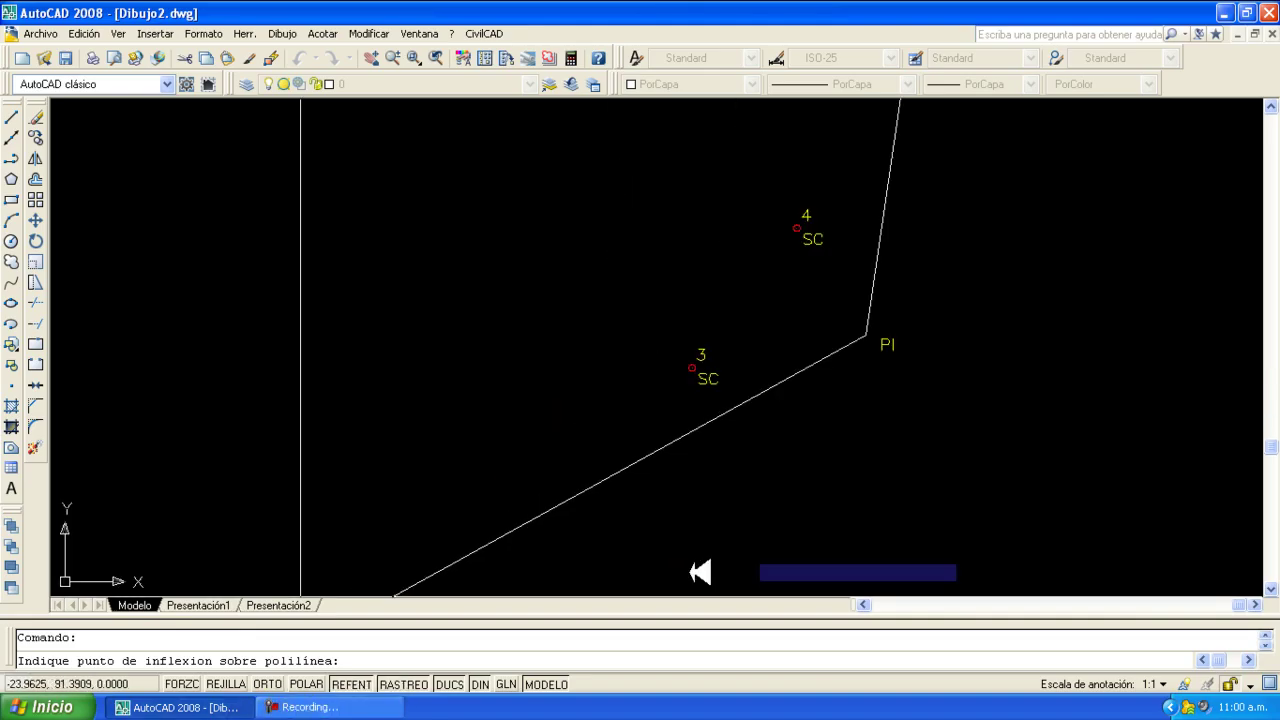
pyautogui.click(838, 328)
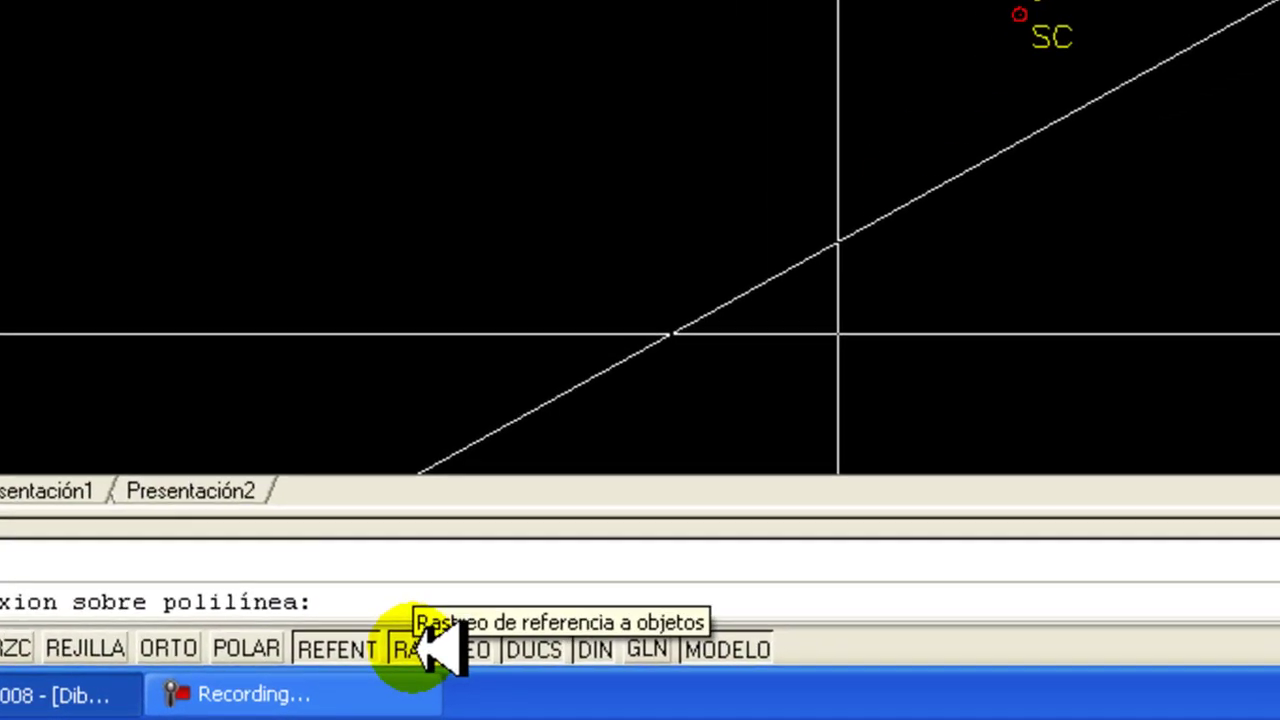
pyautogui.rightClick(428, 650)
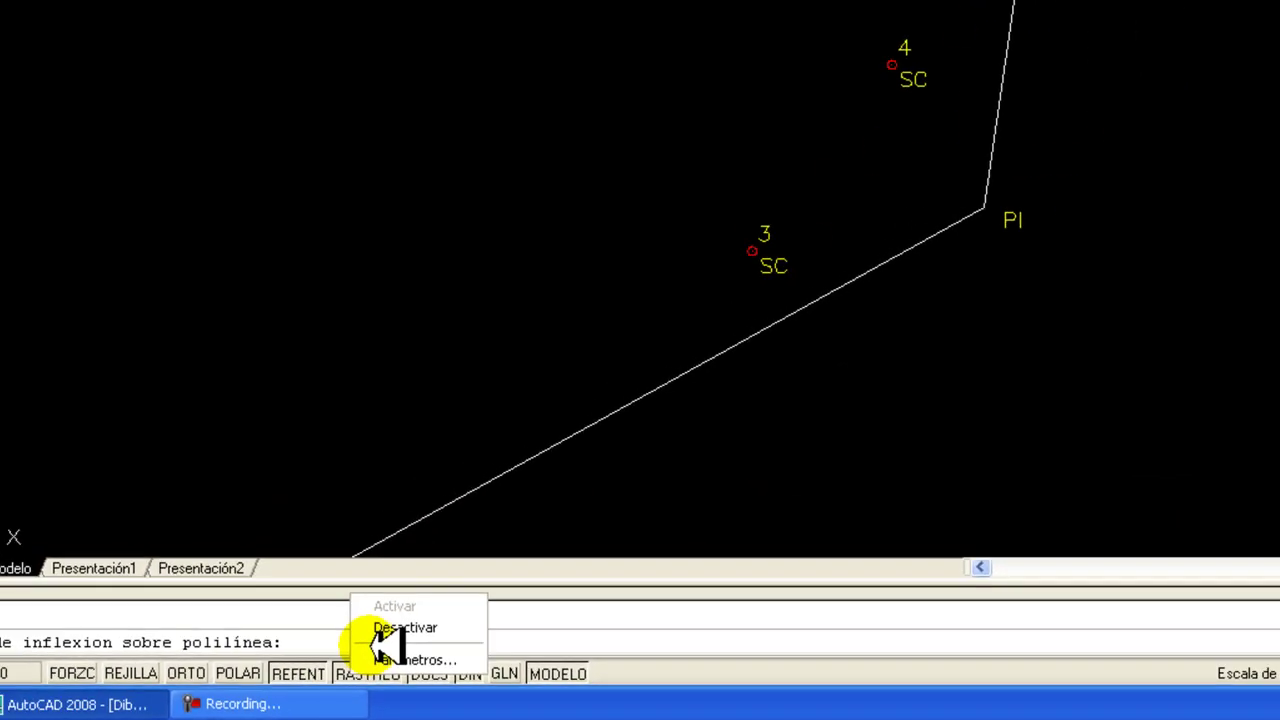
pyautogui.click(409, 661)
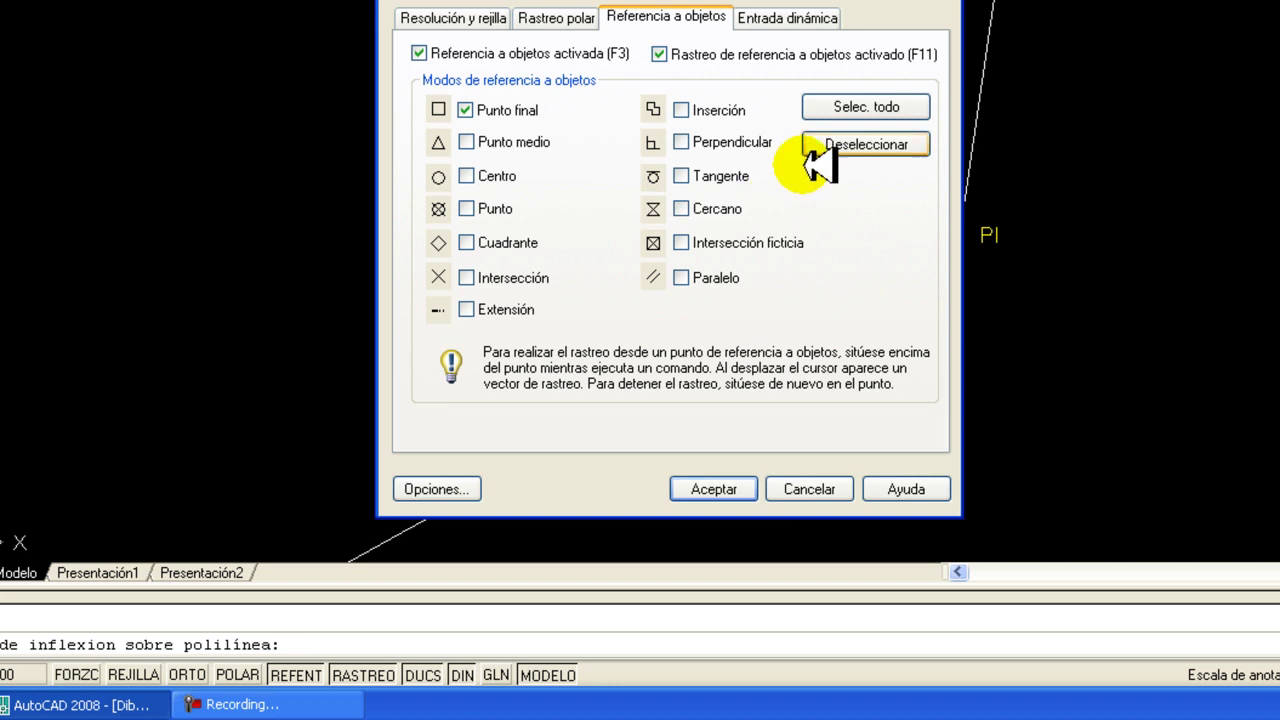
pyautogui.click(845, 110)
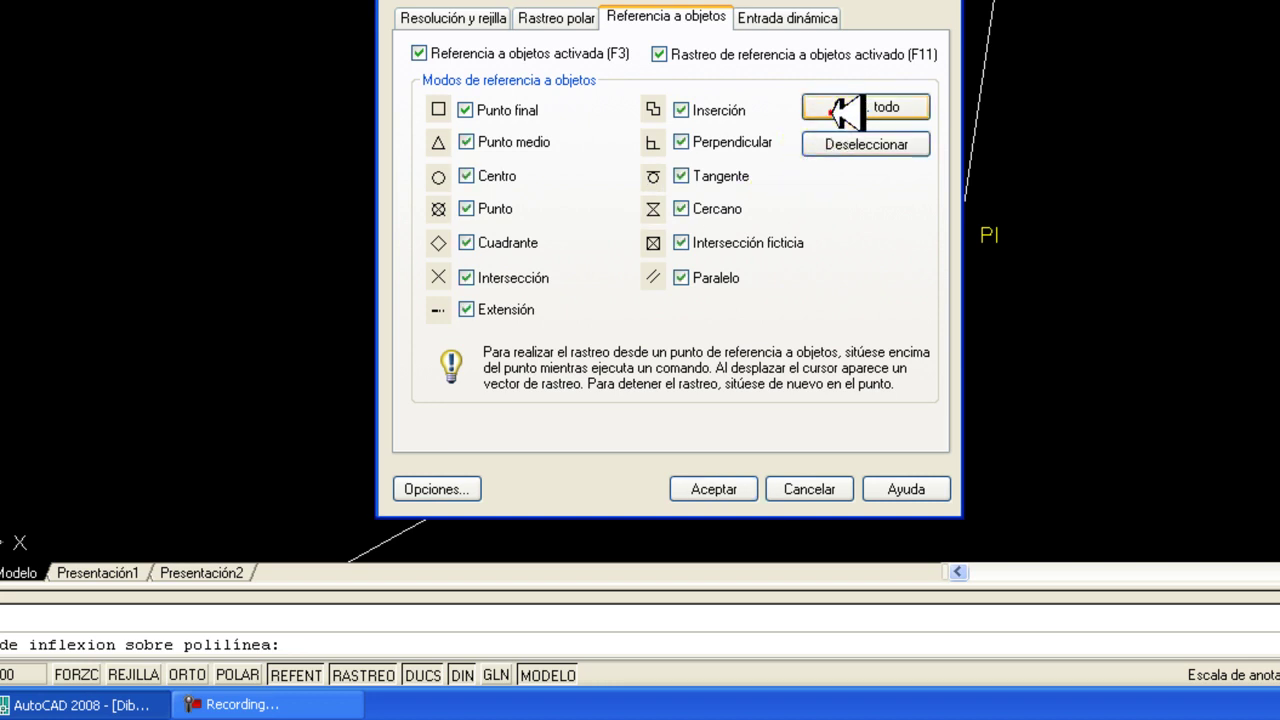
pyautogui.click(713, 489)
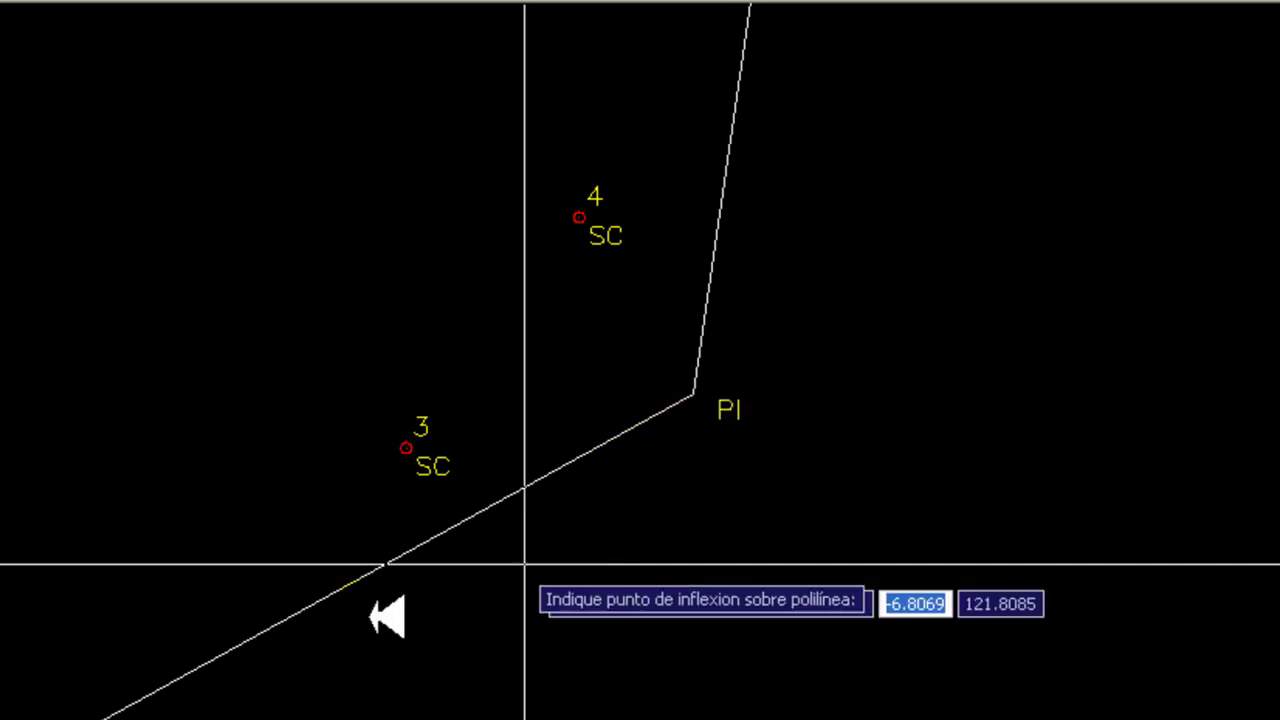
pyautogui.click(200, 661)
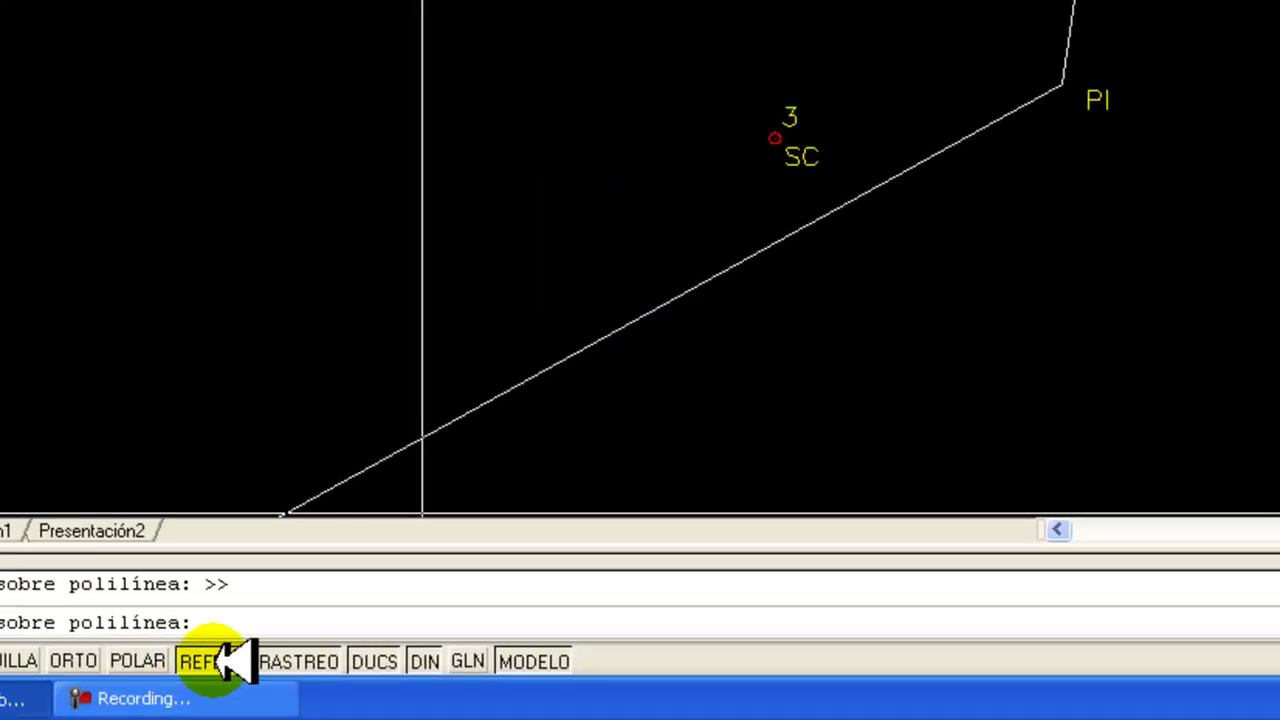
pyautogui.rightClick(222, 661)
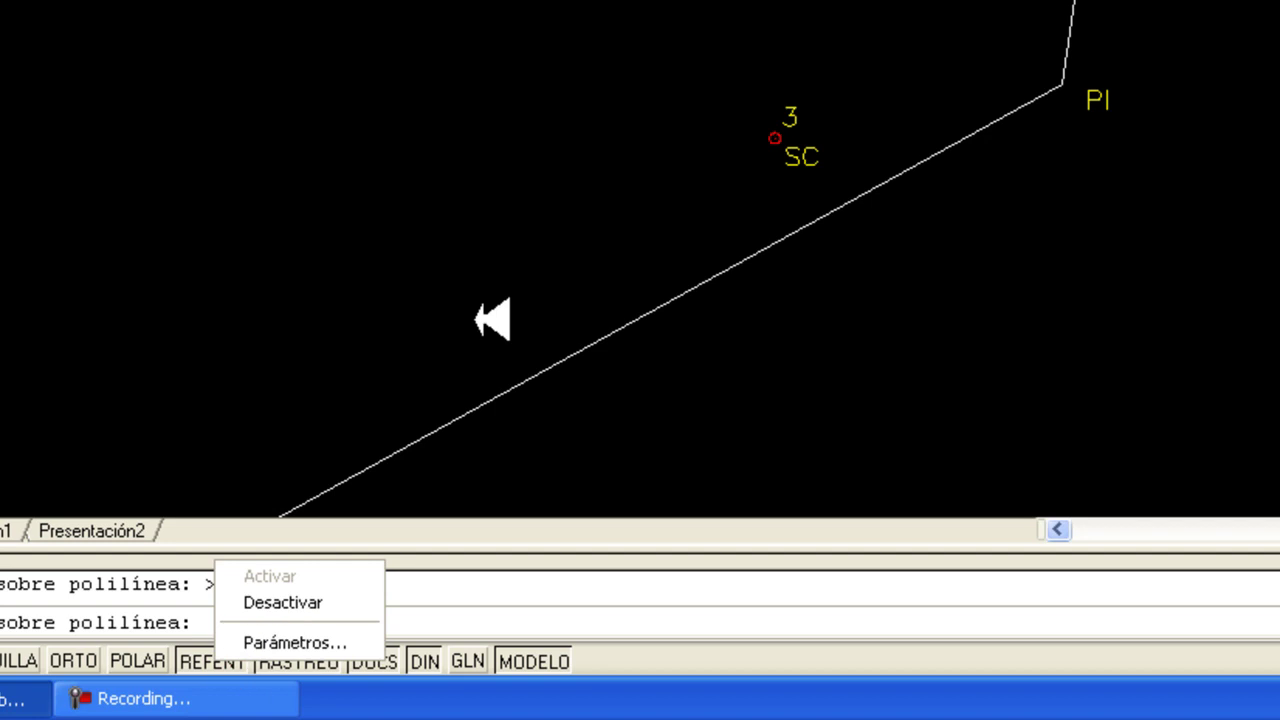
pyautogui.click(294, 642)
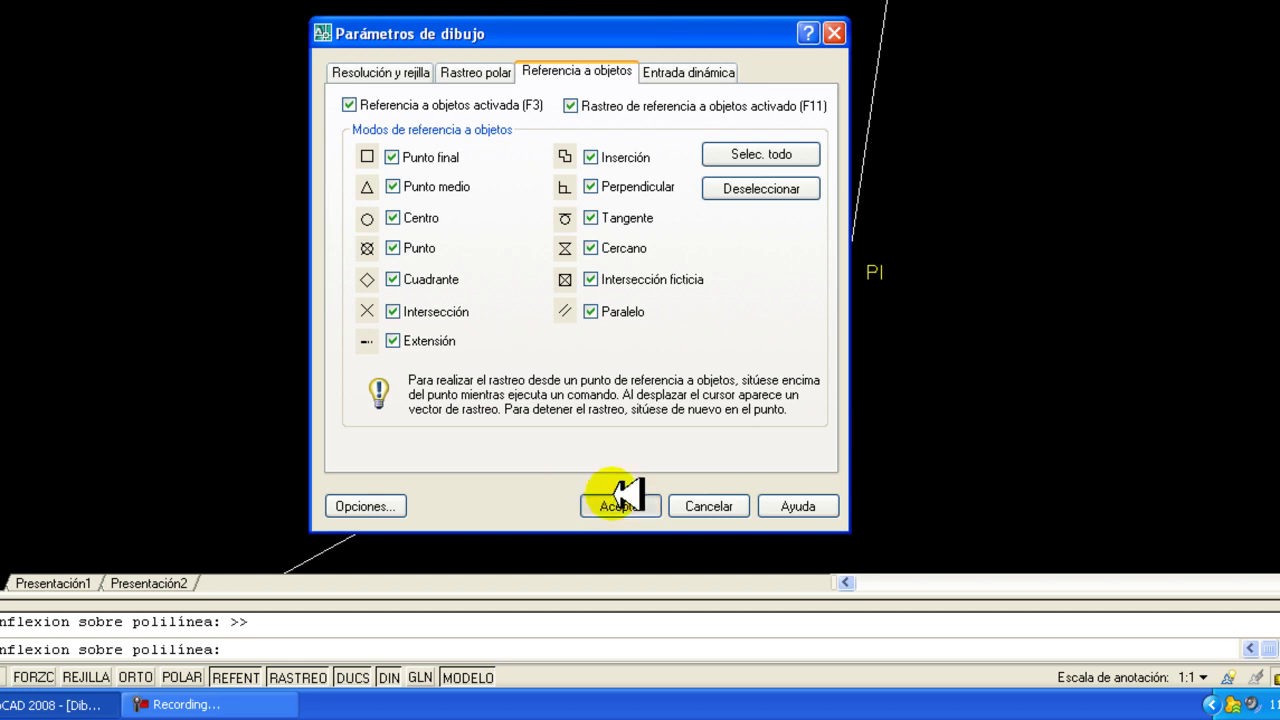
pyautogui.click(620, 493)
# Specify the polyline corner beside the PI label as the inflection point of the horizontal curve
pyautogui.click(849, 260)
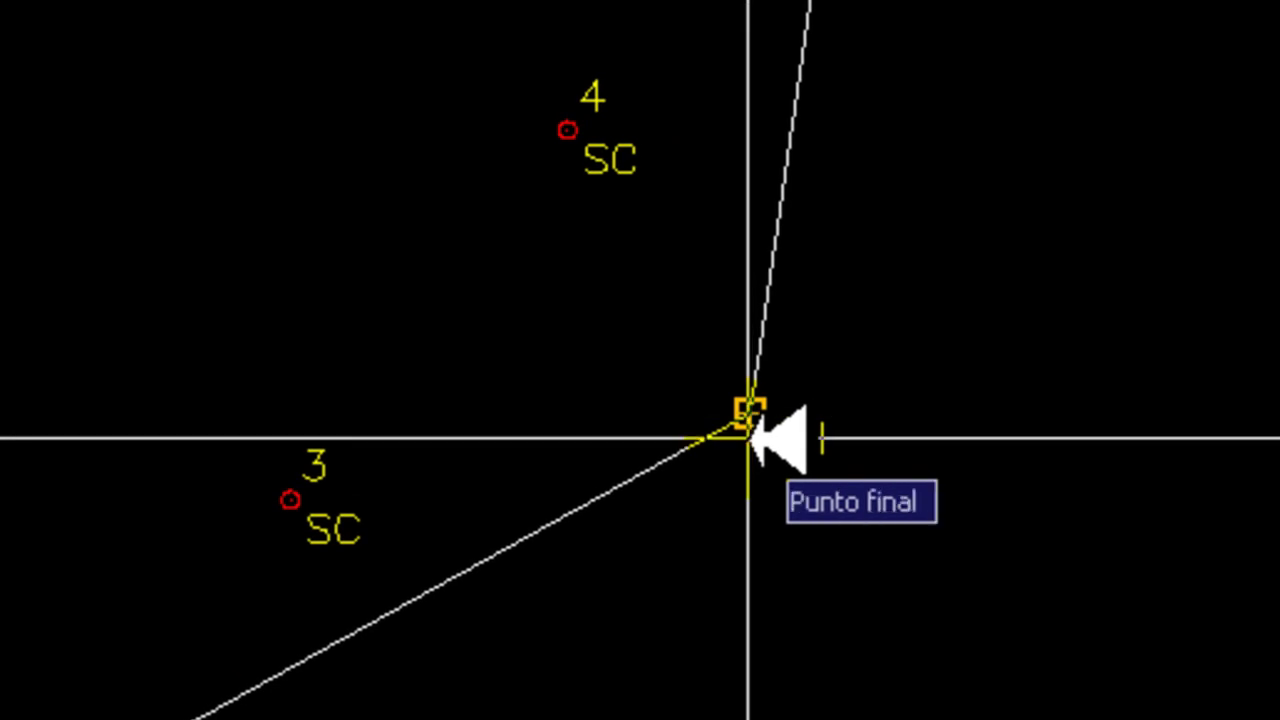
pyautogui.click(748, 430)
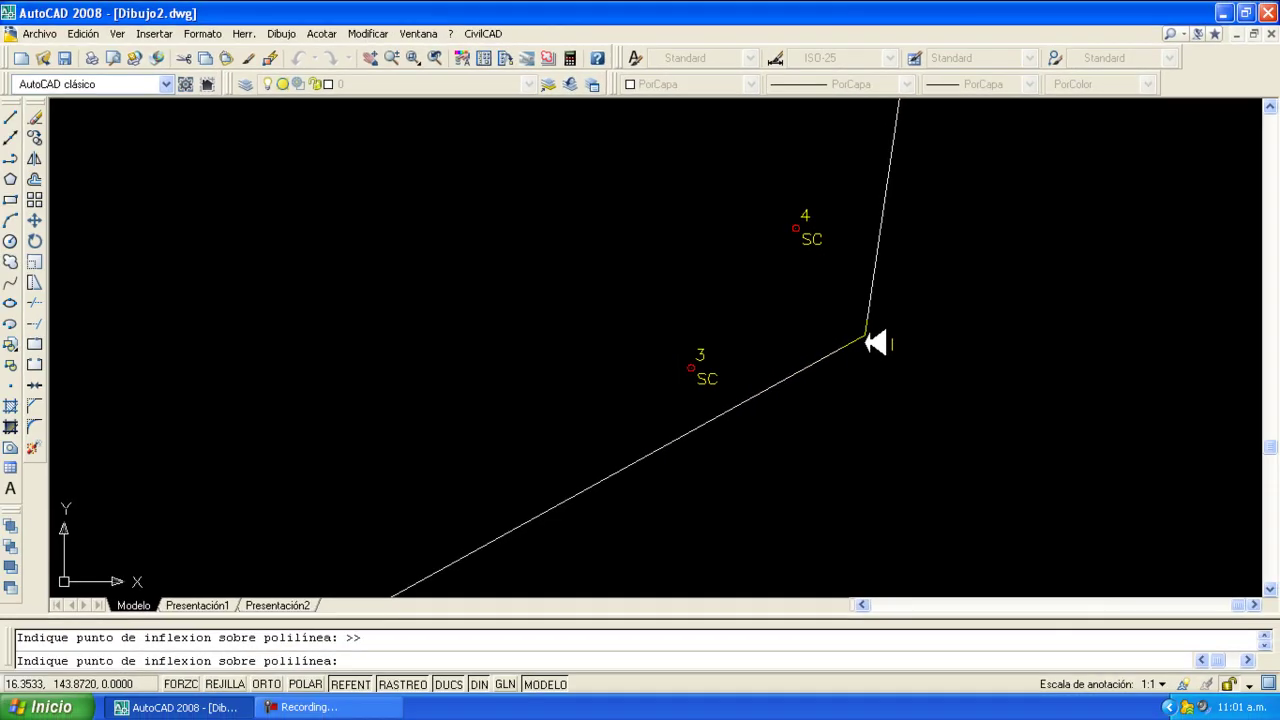
pyautogui.click(876, 343)
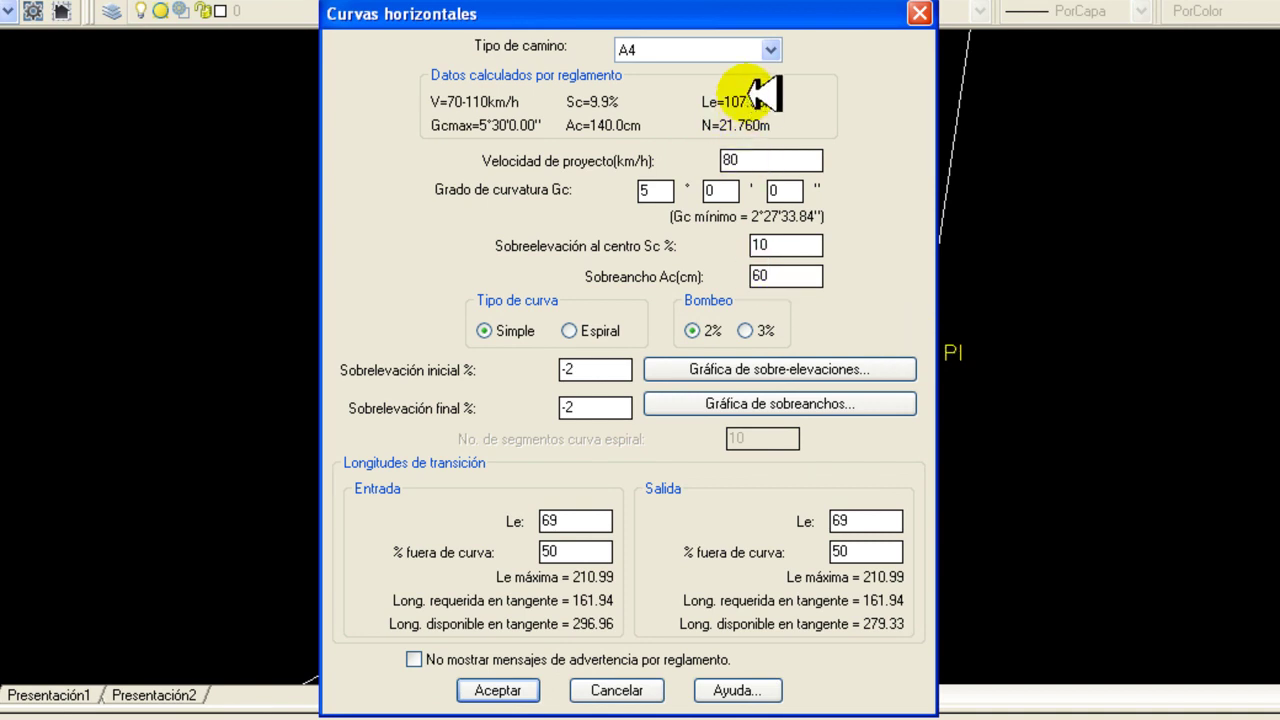
# Configure the horizontal curve for road type E with a design speed of 70 km/h and a degree of curvature of 5°0'0"
pyautogui.click(770, 50)
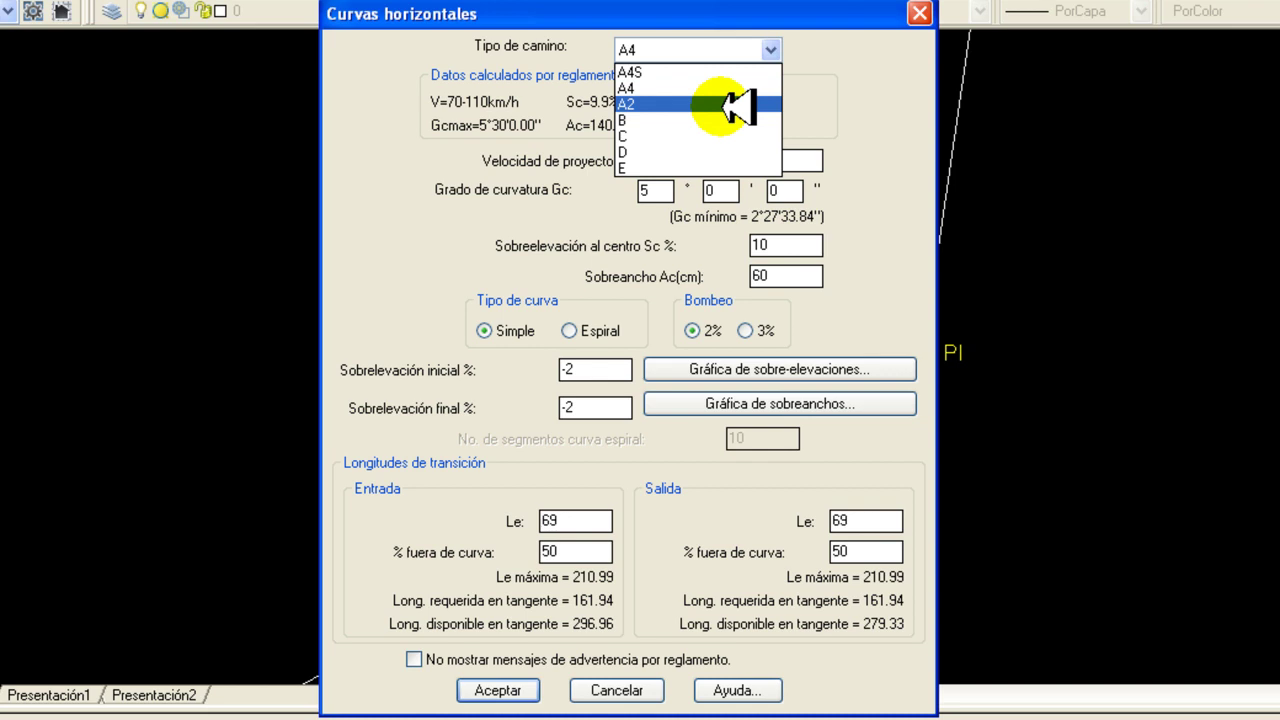
pyautogui.click(700, 168)
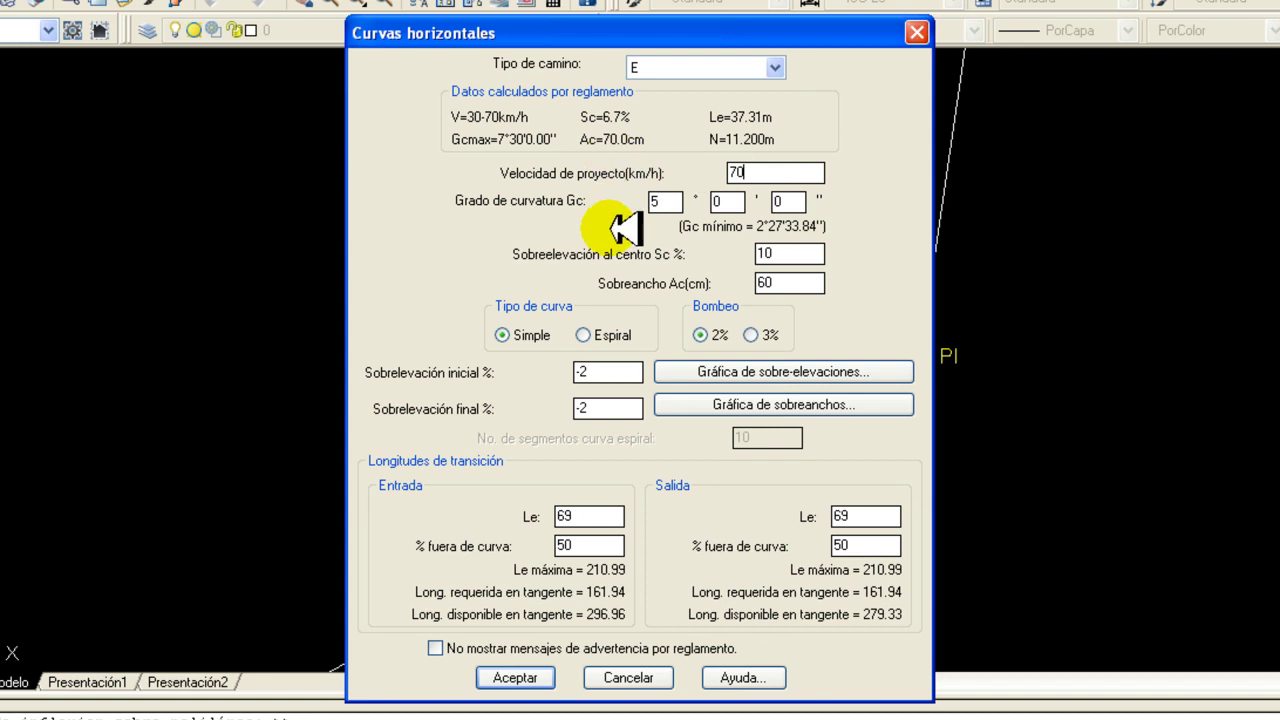
pyautogui.doubleClick(672, 202)
pyautogui.click(680, 201)
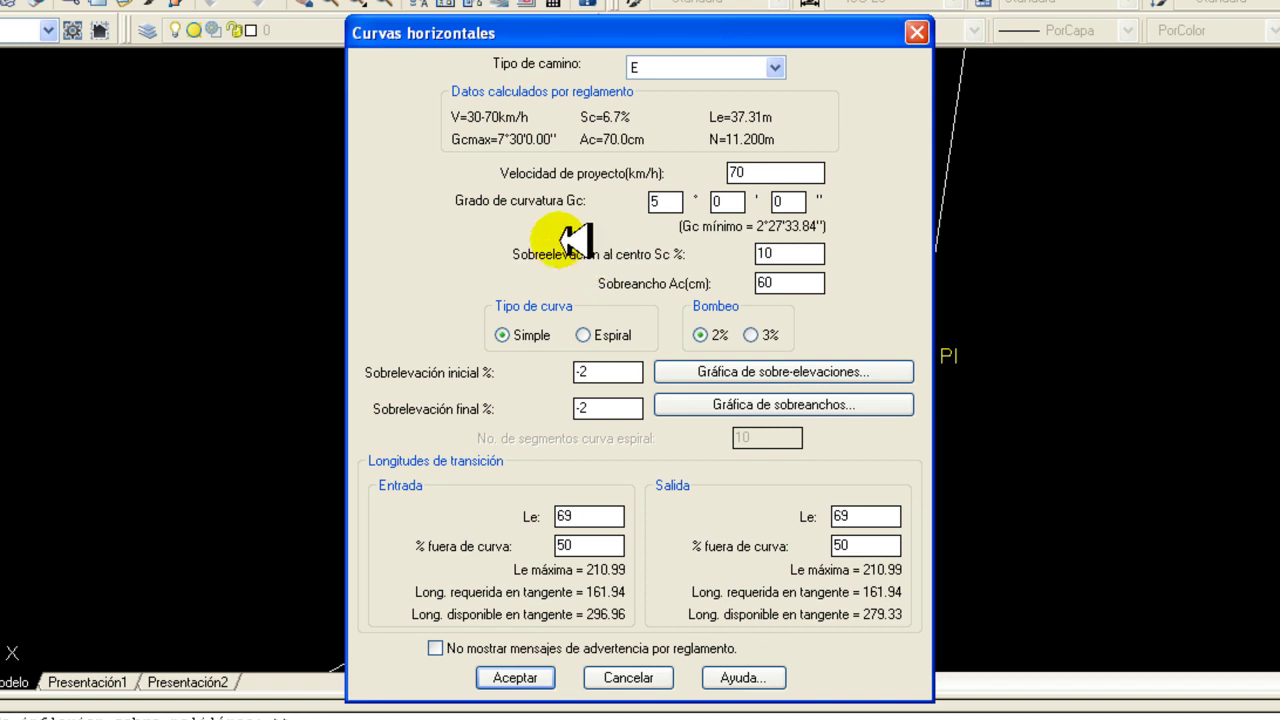
pyautogui.press('Tab')
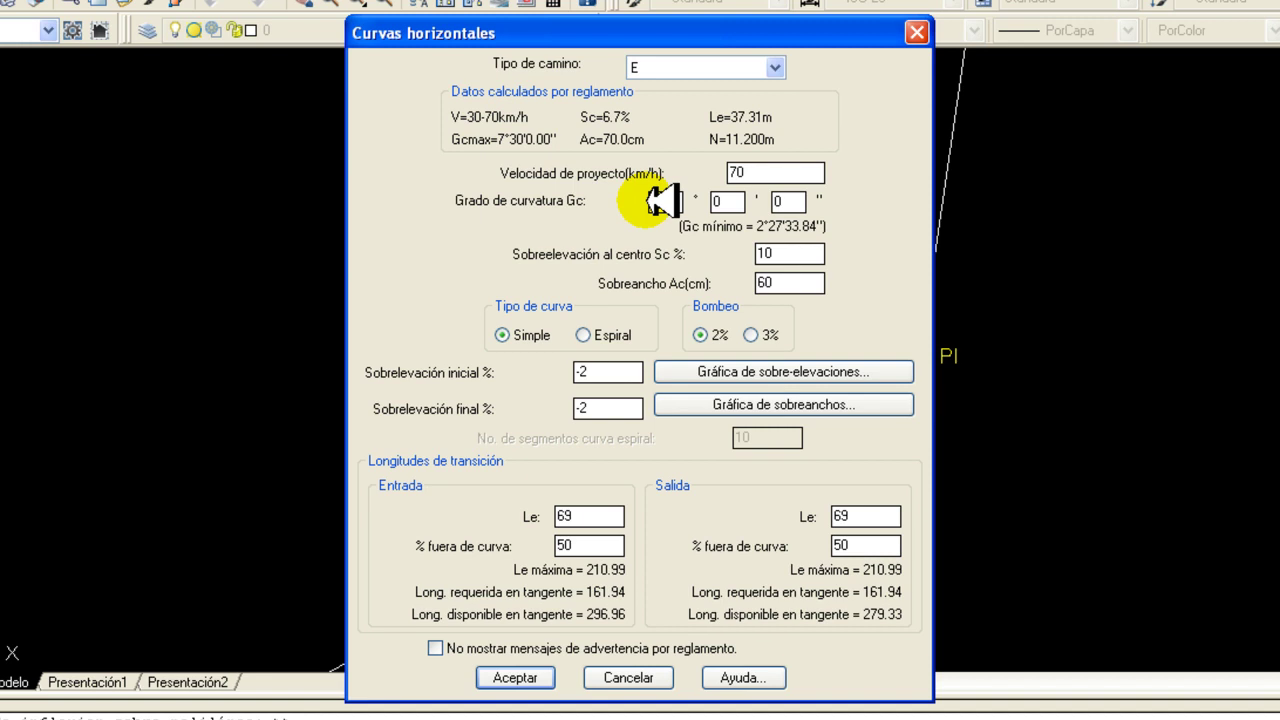
pyautogui.write('5')
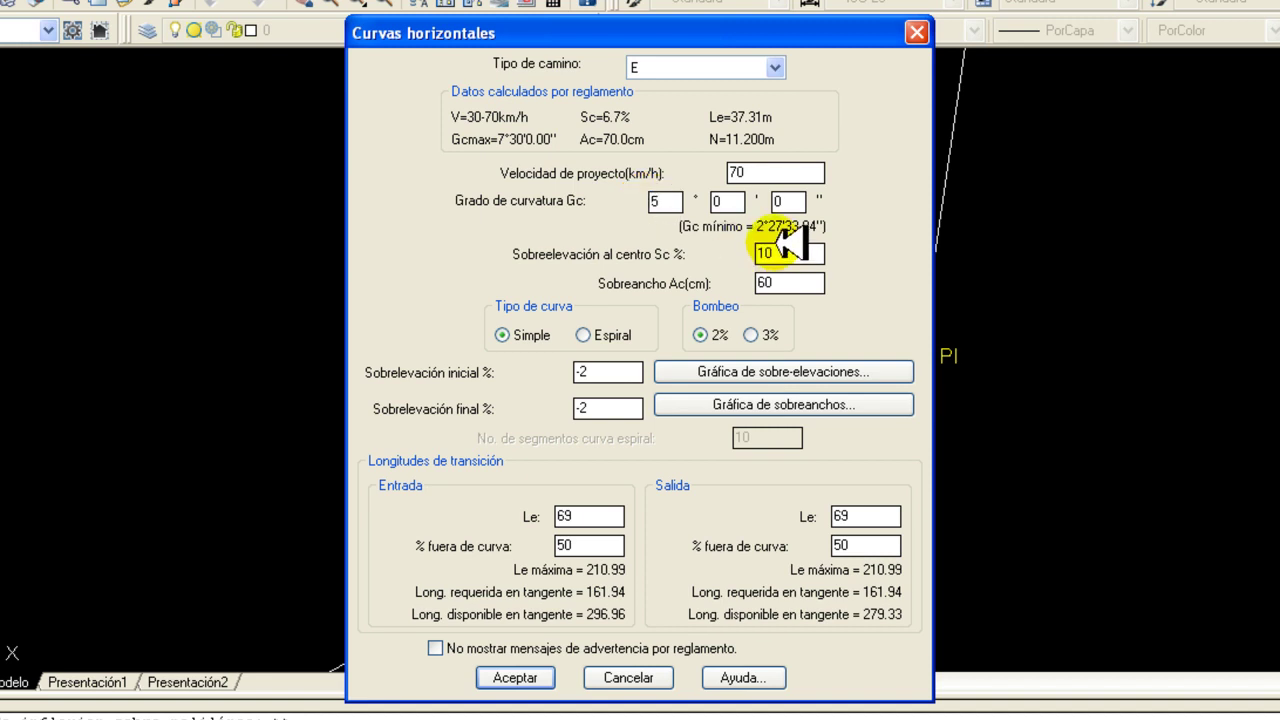
# Set the curve's superelevation at the centre (Sc) to 6 % and its Bombeo to 3%
pyautogui.click(783, 253)
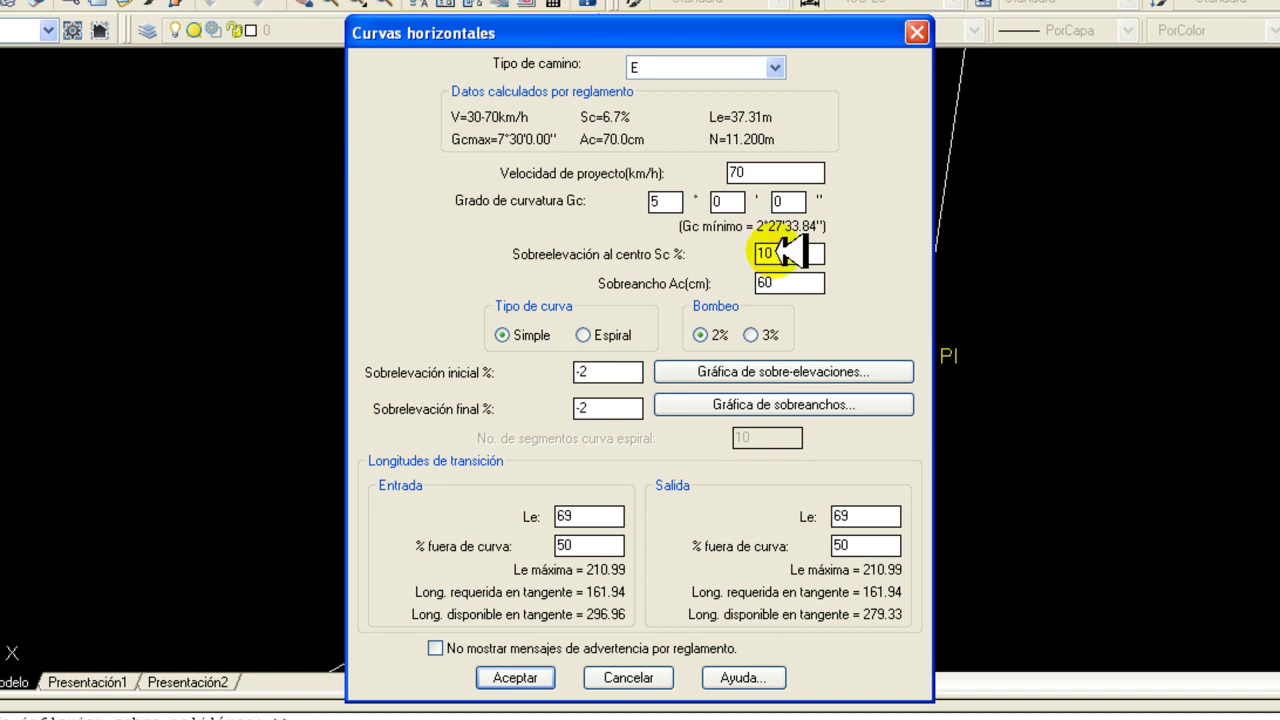
pyautogui.click(778, 284)
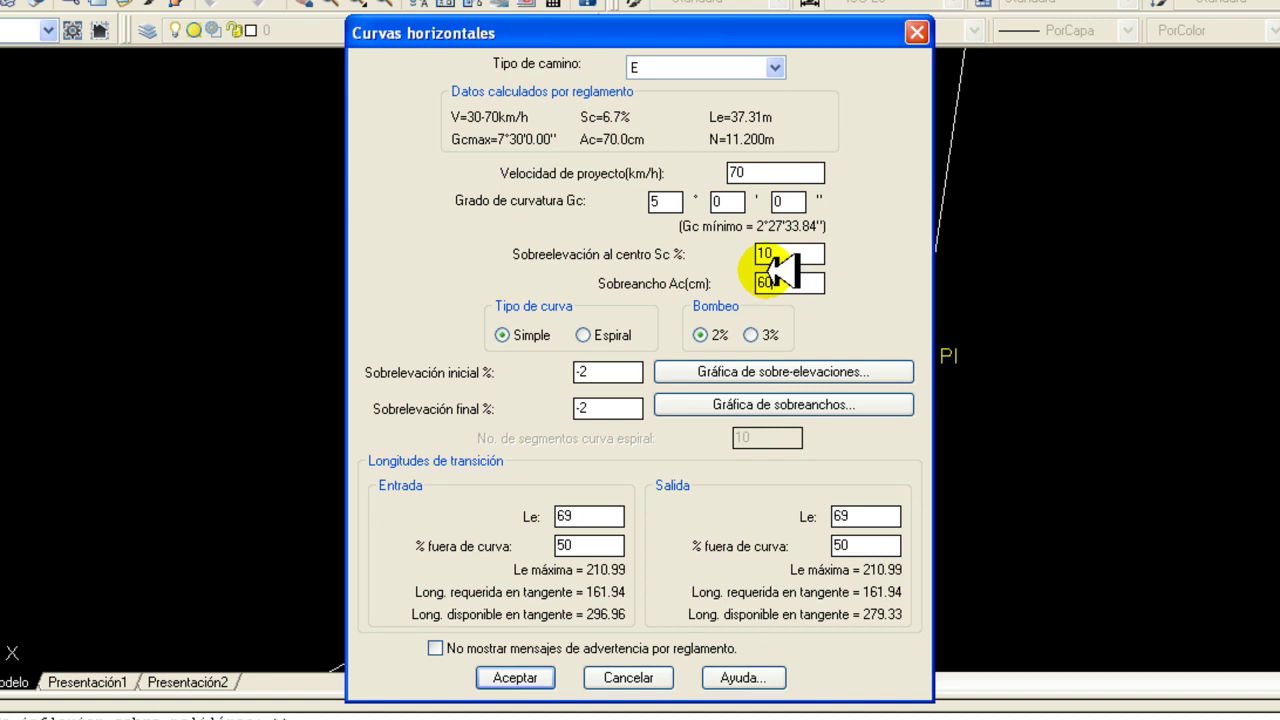
pyautogui.click(778, 254)
pyautogui.moveTo(783, 252); pyautogui.dragTo(745, 250)
pyautogui.press('BackSpace')
pyautogui.write('6')
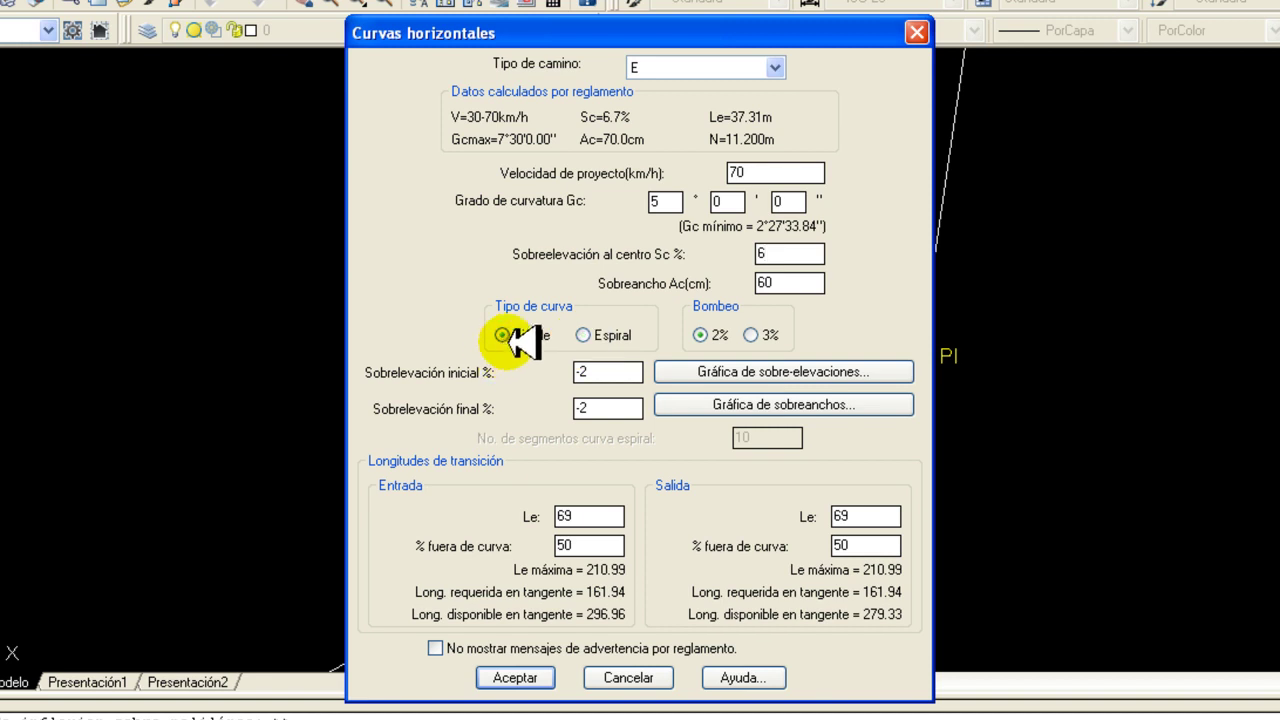
pyautogui.click(752, 335)
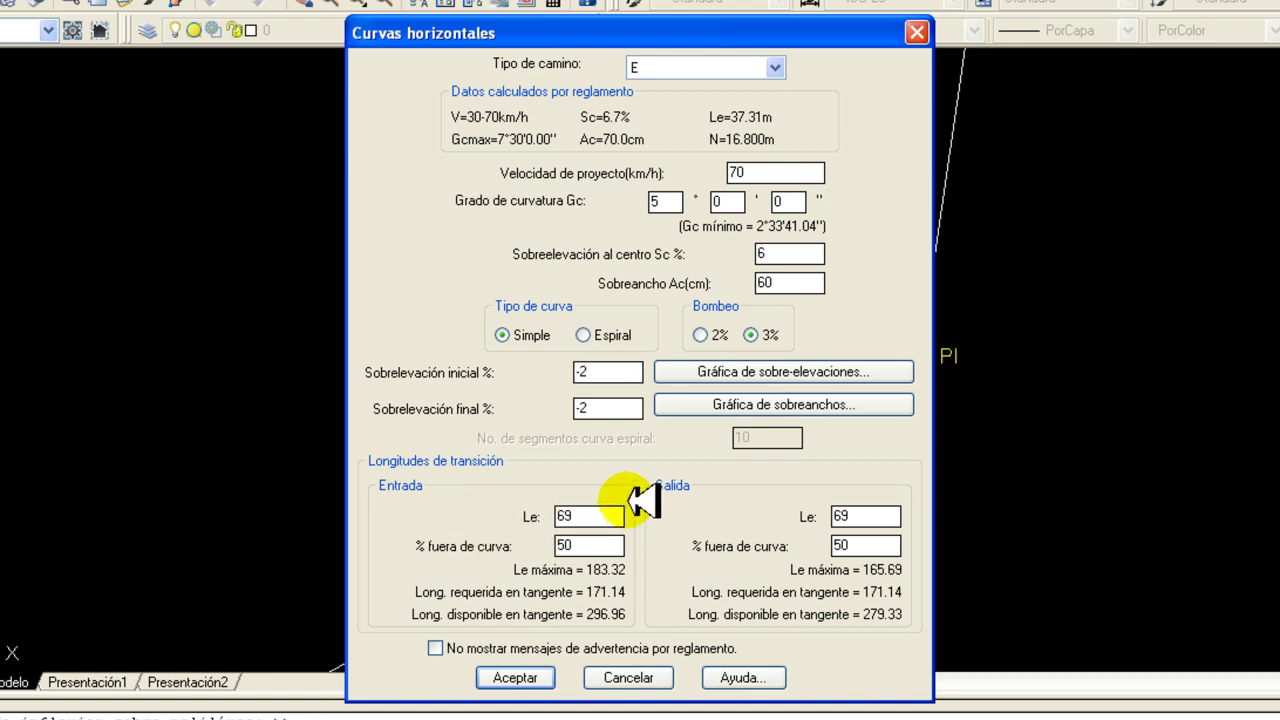
# Try to accept the horizontal curve data, and decline to continue with the entered superelevation
pyautogui.click(585, 530)
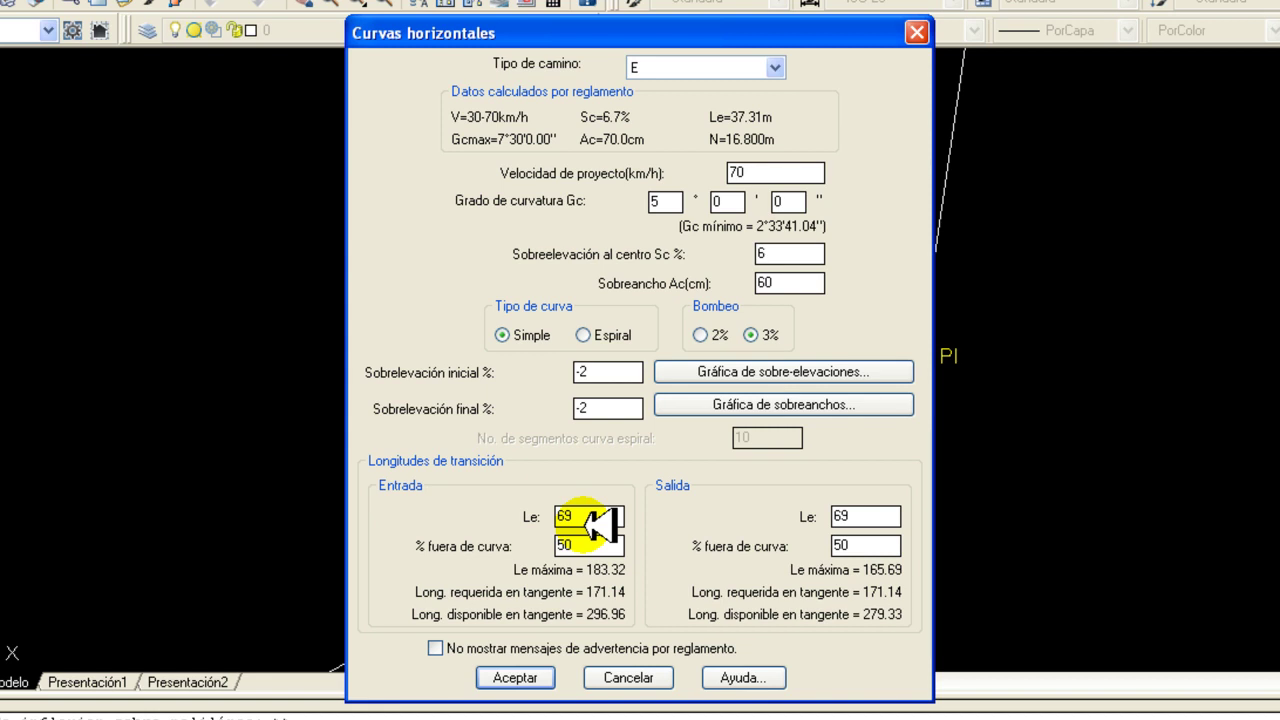
pyautogui.press('Tab')
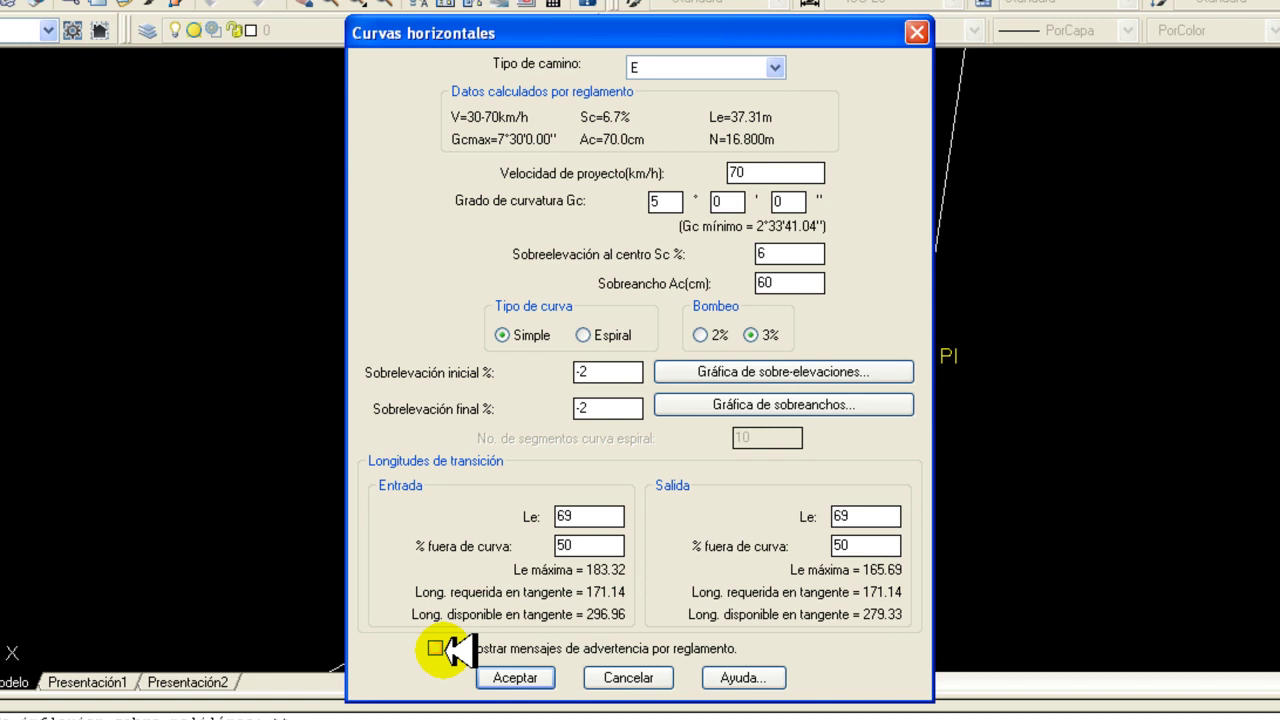
pyautogui.click(510, 678)
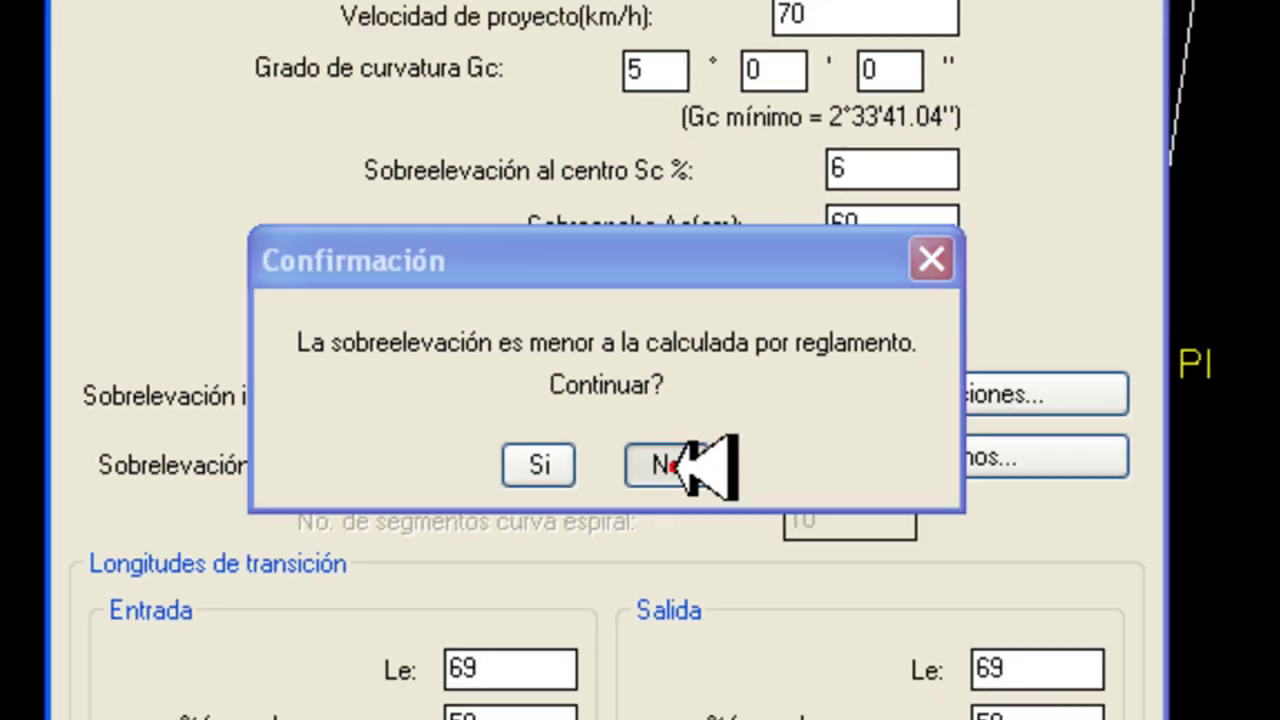
pyautogui.click(668, 511)
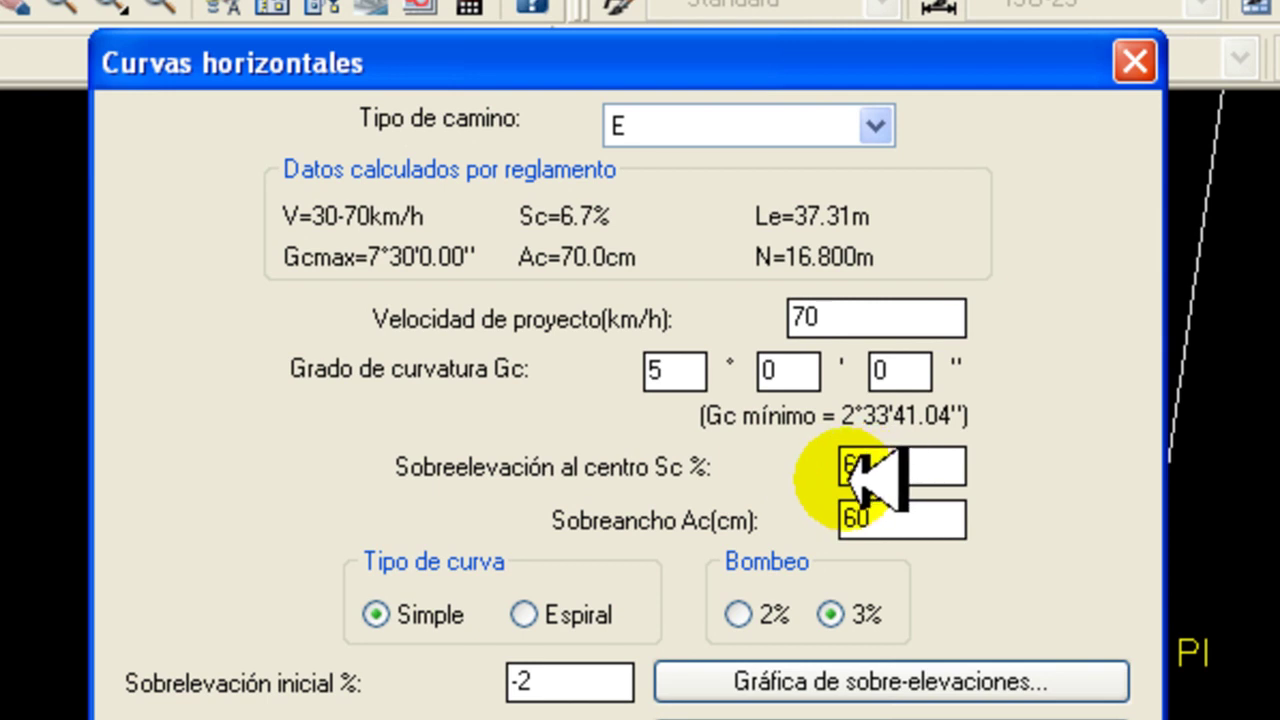
# Set the curve's superelevation at the centre (Sc) to 10 % and its widening (Ac) to 70 cm, and accept the horizontal curve data
pyautogui.moveTo(878, 470); pyautogui.dragTo(788, 455)
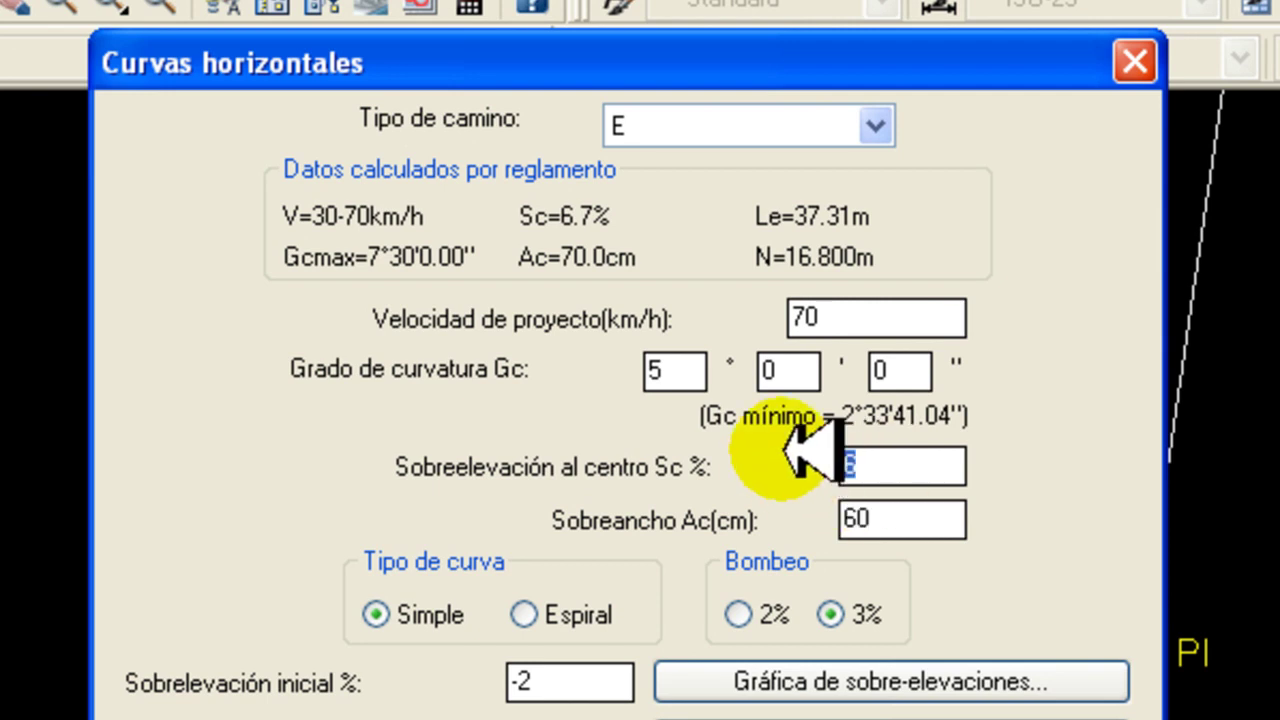
pyautogui.write('10')
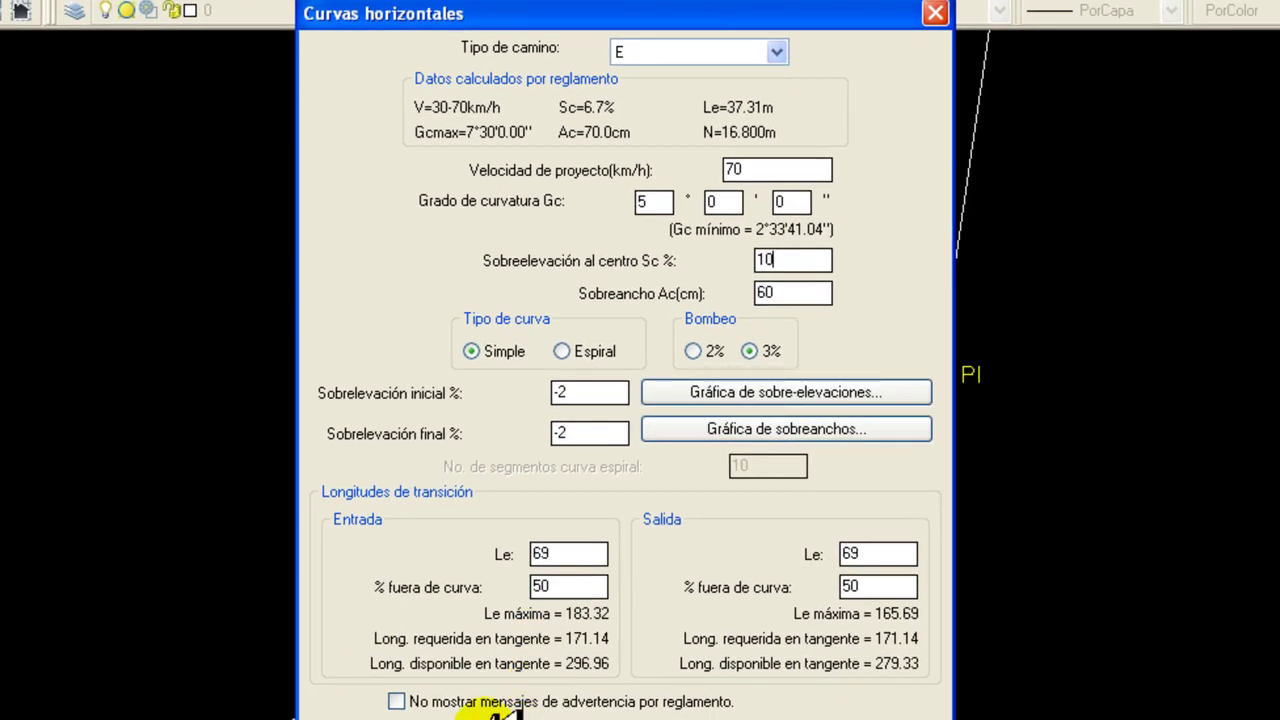
pyautogui.click(486, 719)
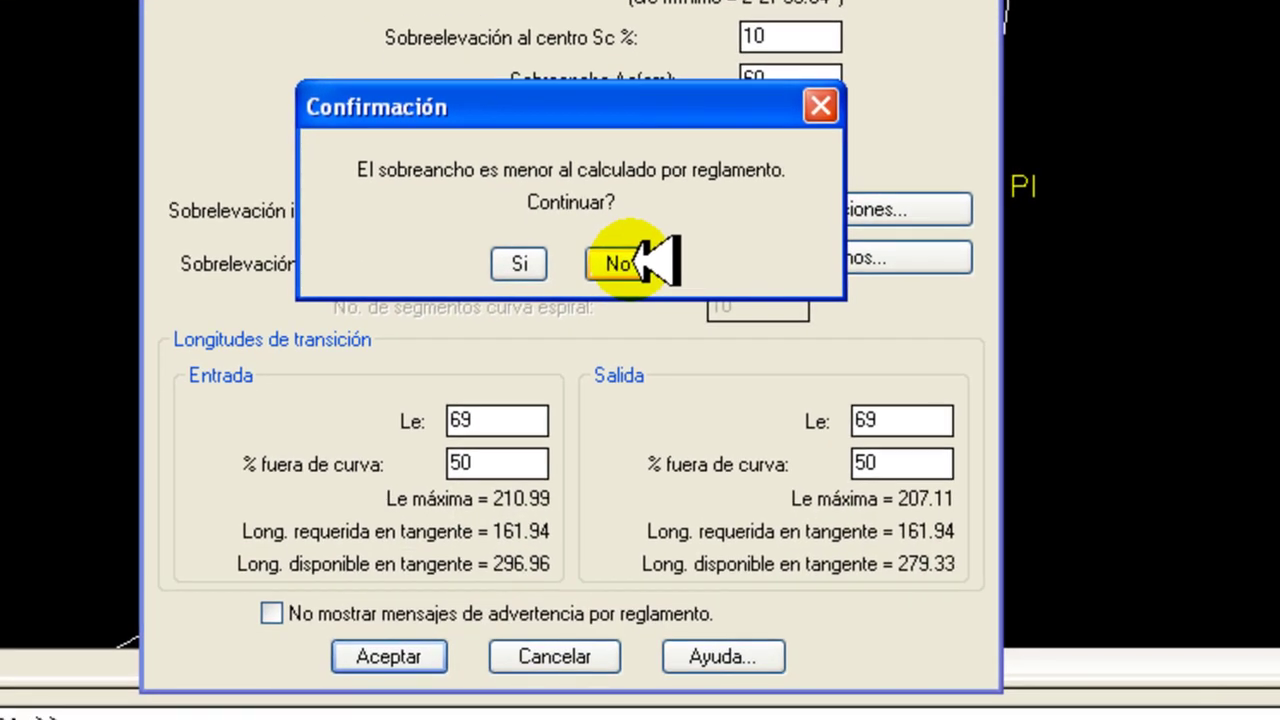
pyautogui.click(622, 263)
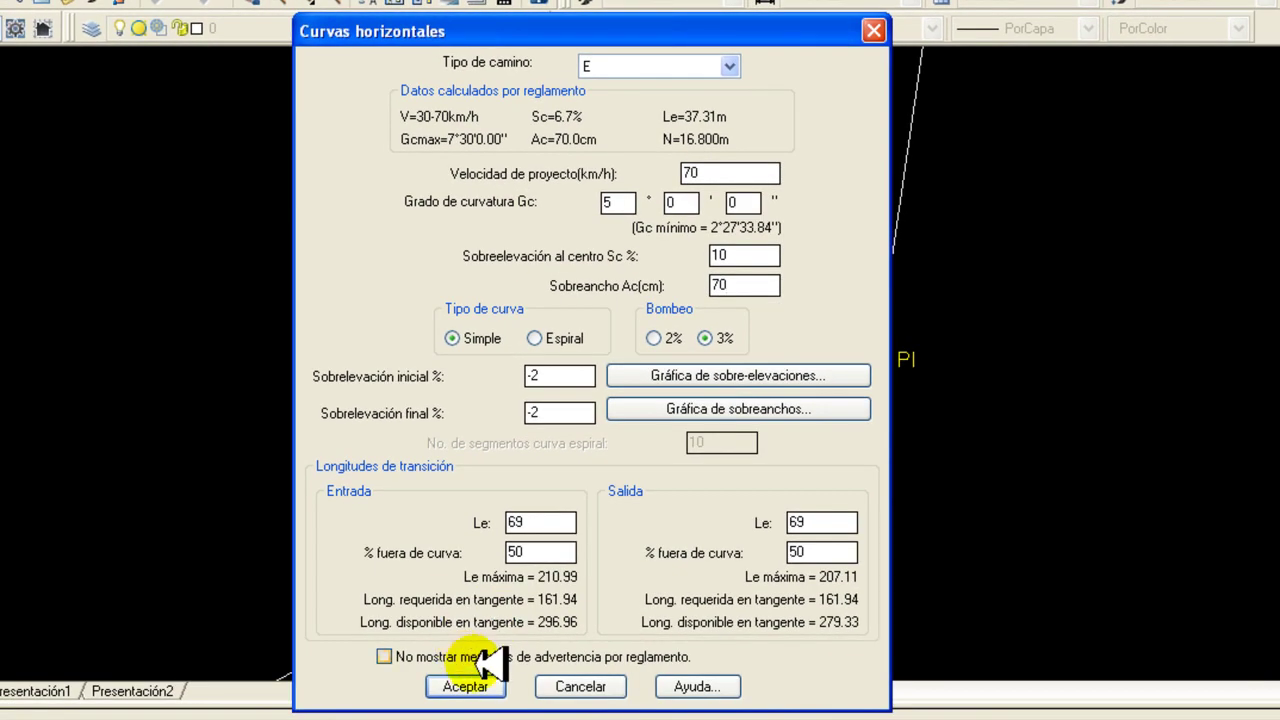
pyautogui.click(458, 686)
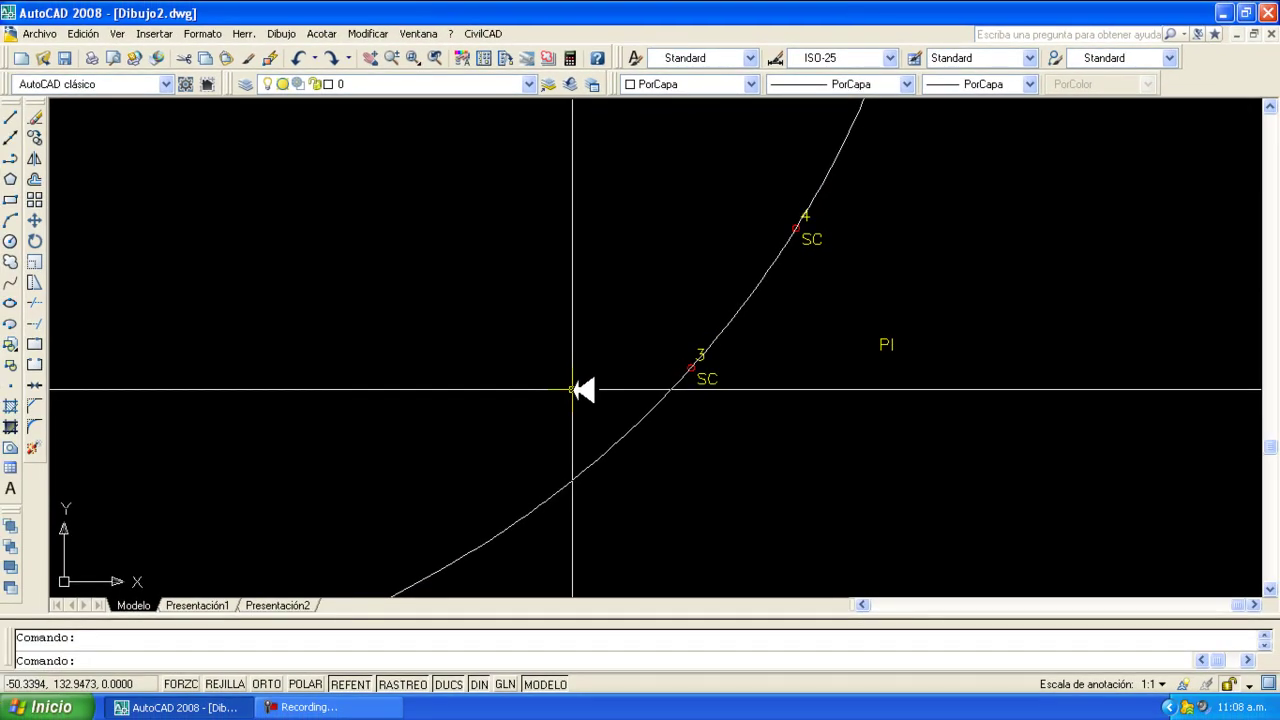
# Examine the generated horizontal curve, its ST and SC points beside the PI, and the complete road alignment
pyautogui.scroll(-3, 572, 389)
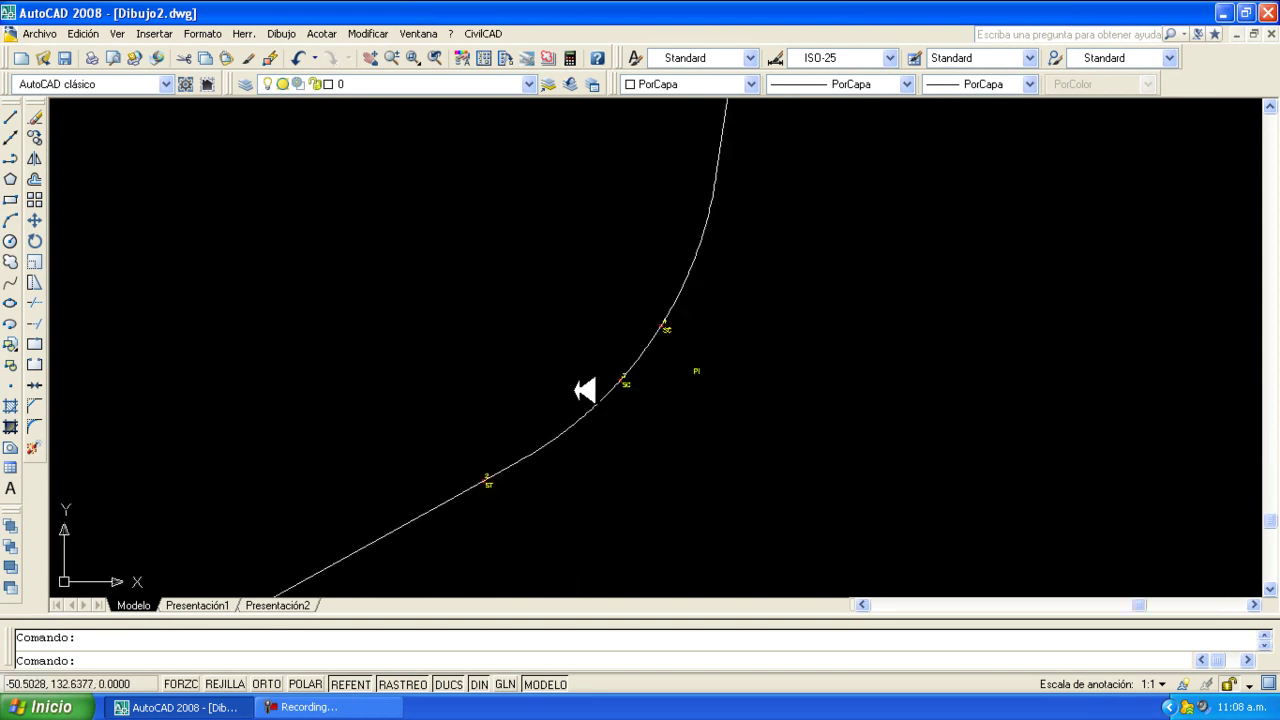
pyautogui.scroll(4, 598, 352)
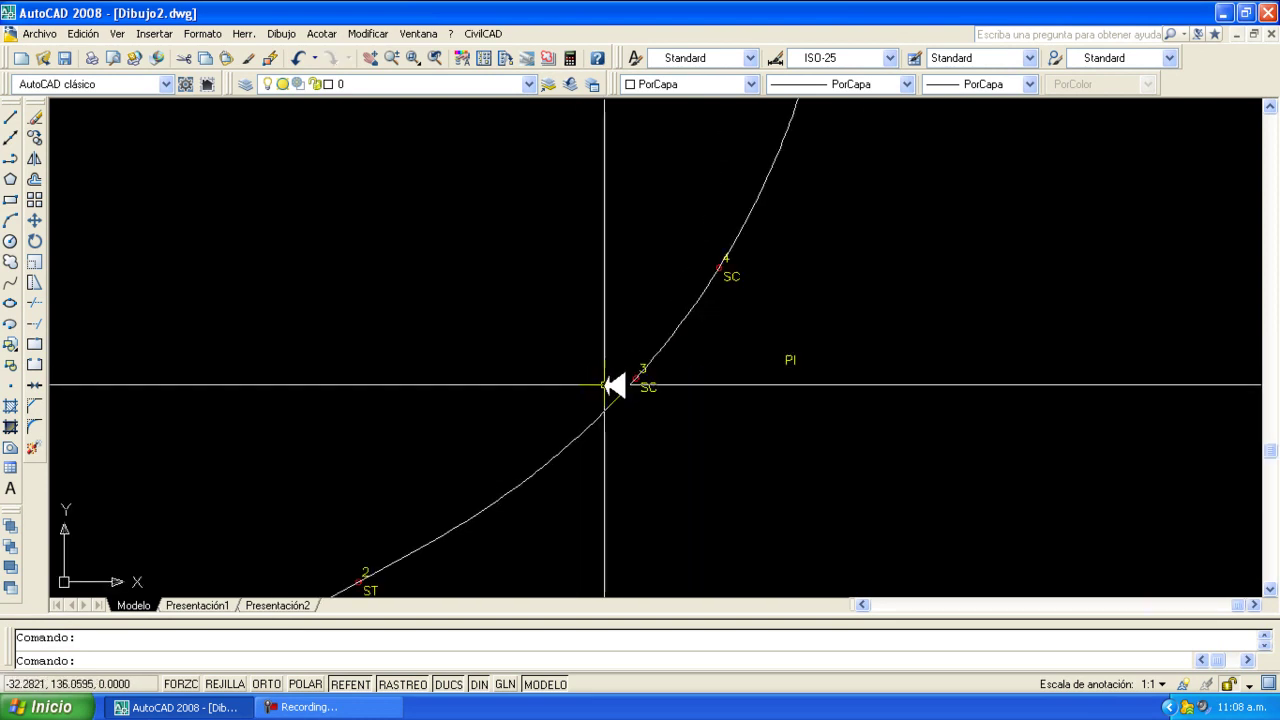
pyautogui.scroll(3, 615, 413)
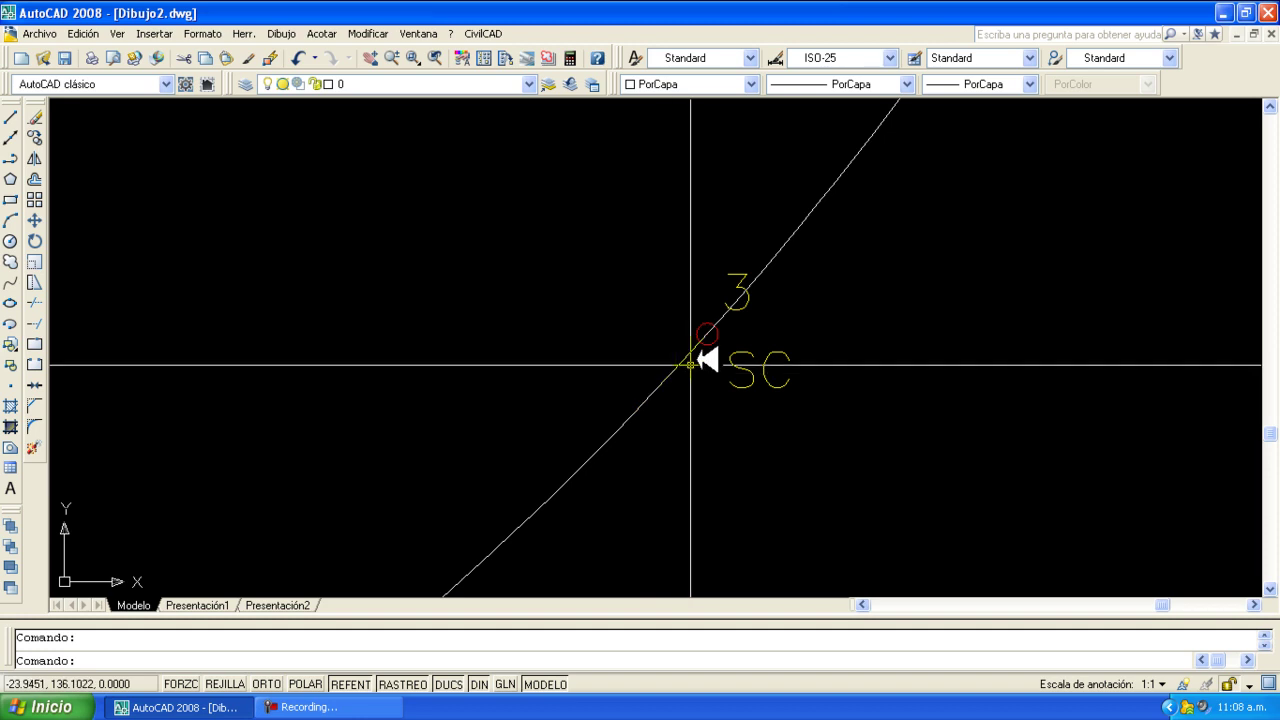
pyautogui.scroll(-4, 715, 337)
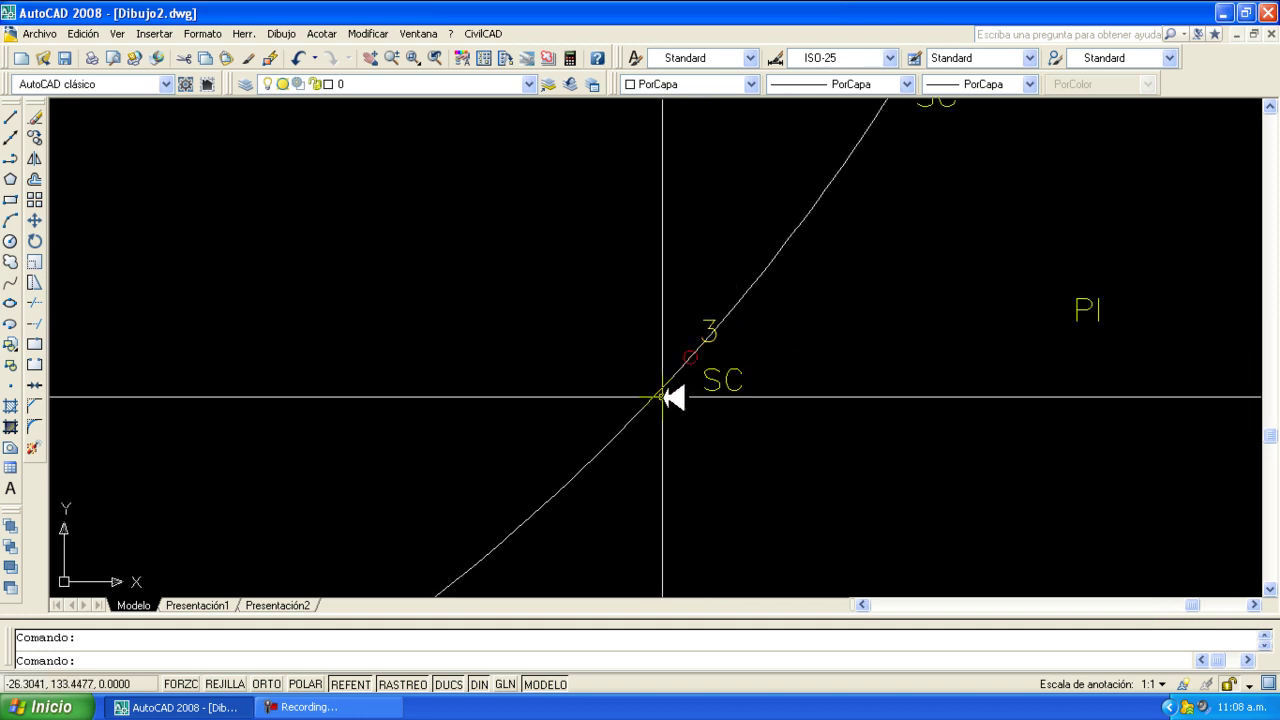
pyautogui.scroll(2, 711, 318)
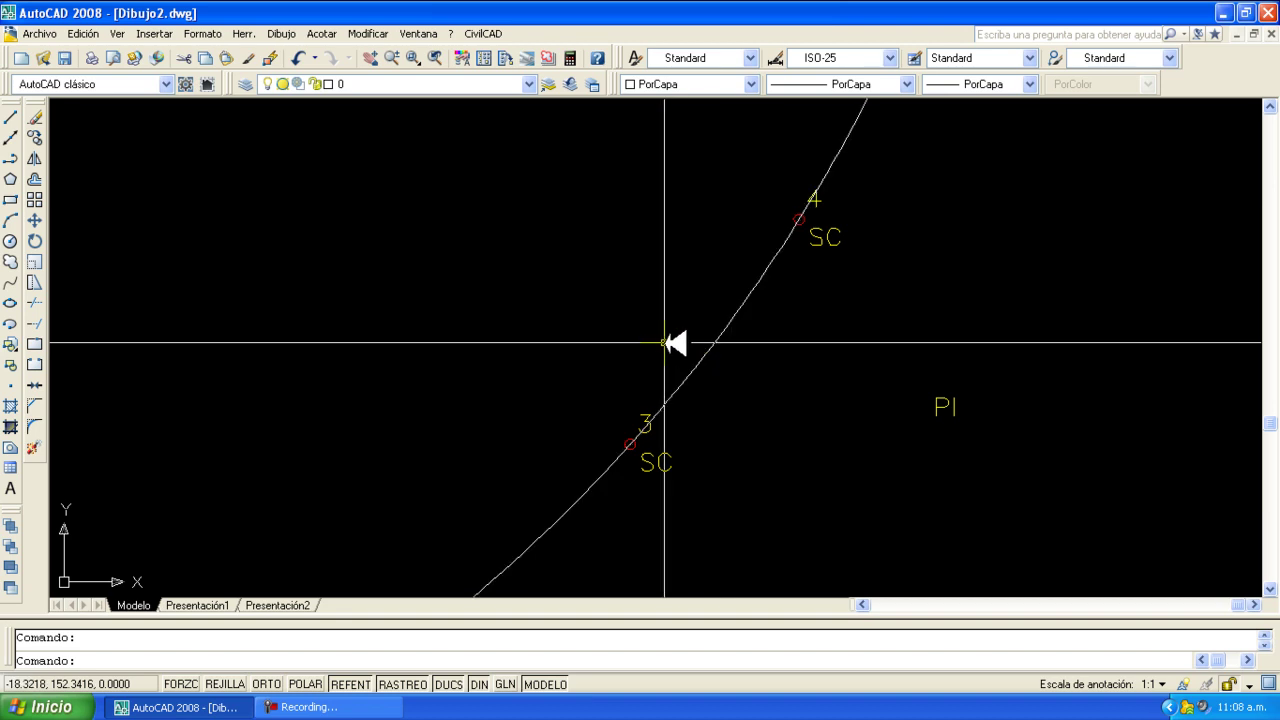
pyautogui.scroll(-2, 664, 343)
pyautogui.scroll(-2, 664, 343)
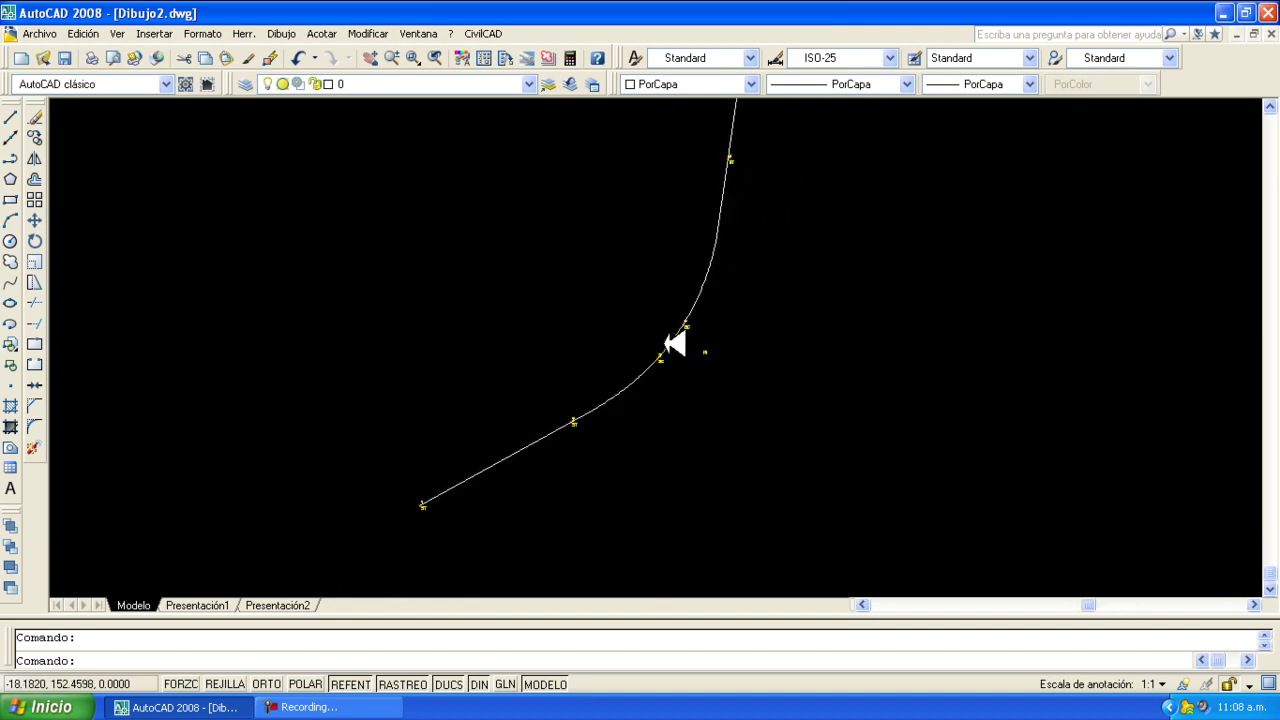
pyautogui.scroll(-2, 666, 346)
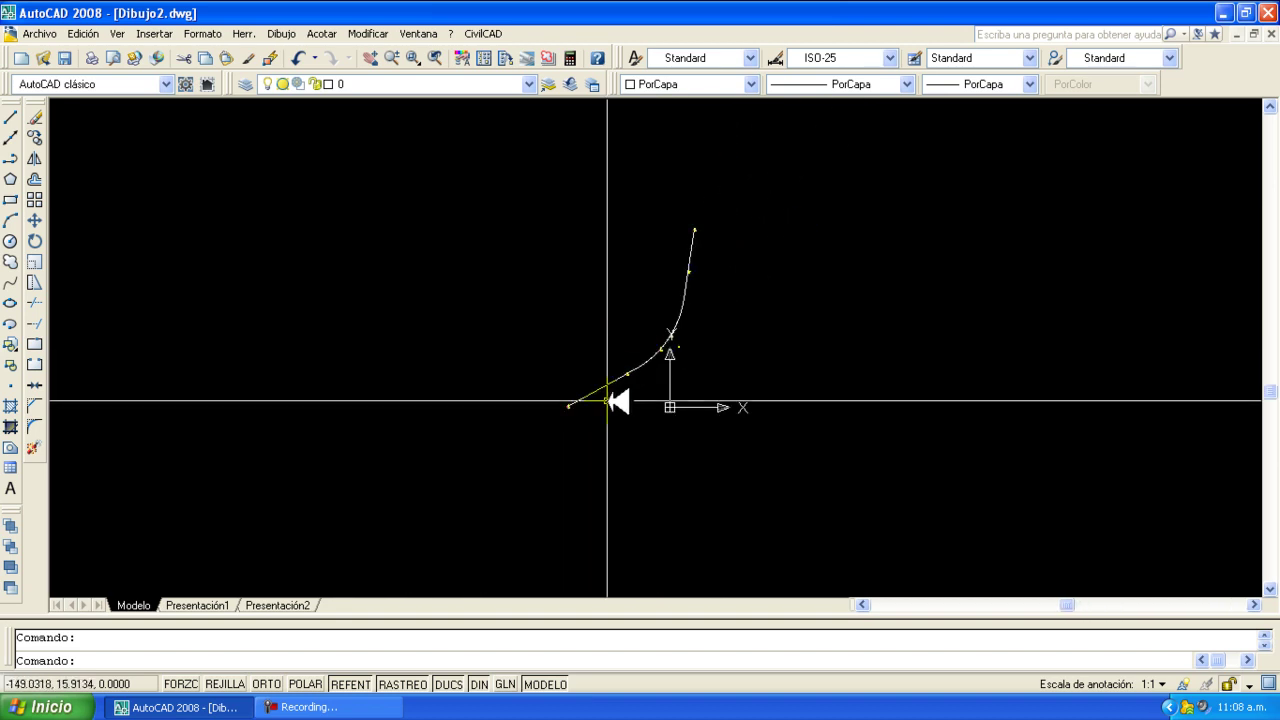
pyautogui.scroll(3, 609, 400)
pyautogui.scroll(-2, 605, 390)
pyautogui.scroll(2, 604, 378)
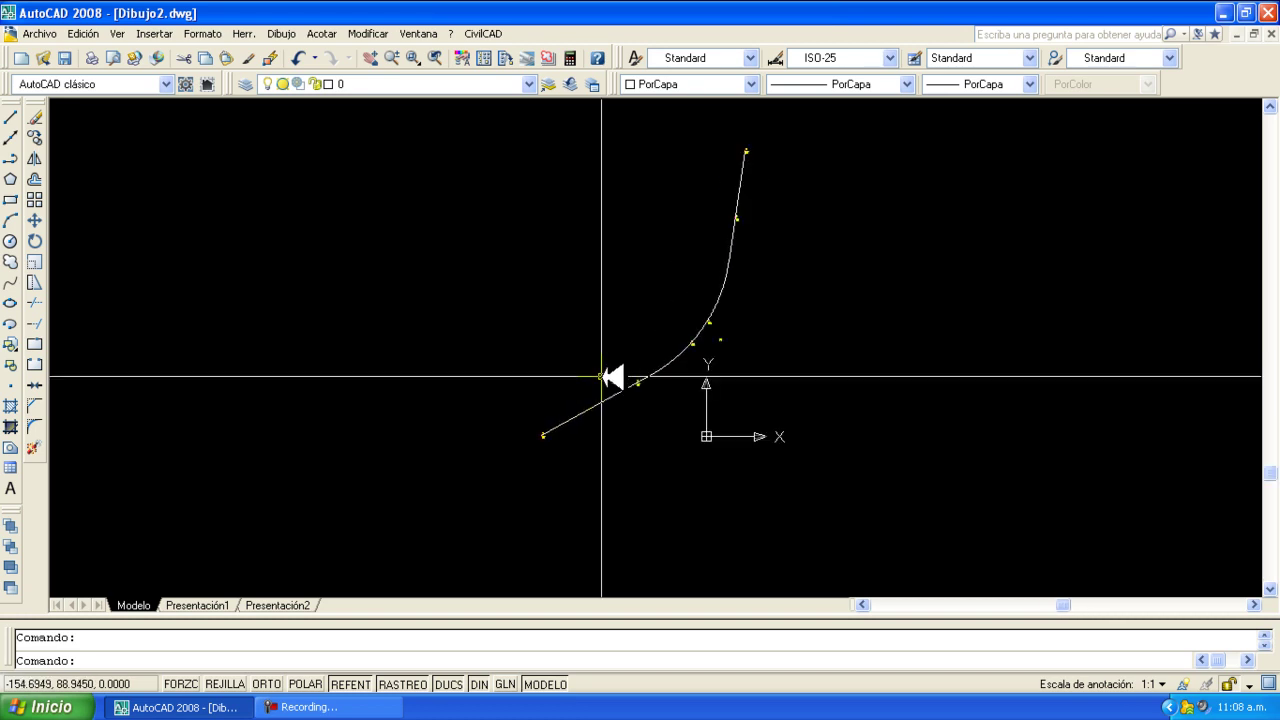
# Start marking stations on the road alignment at a print scale of 1:1000, with 0+000 as the initial station name
pyautogui.click(475, 34)
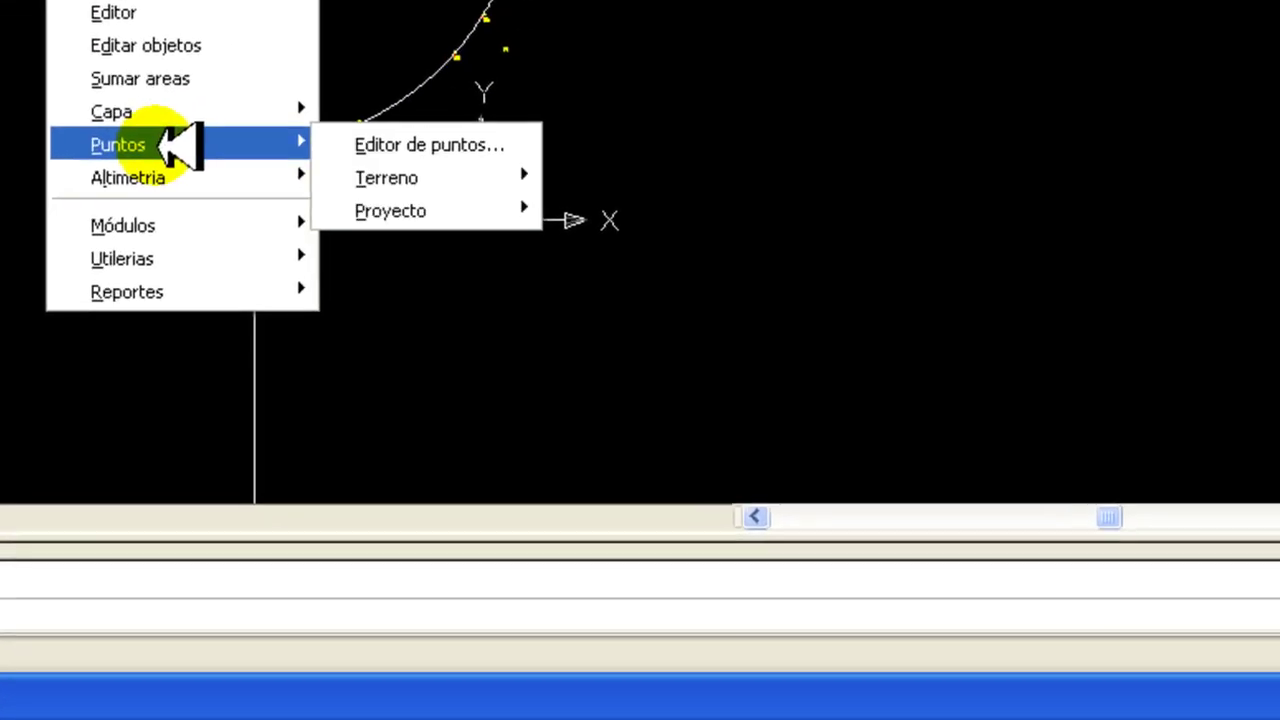
pyautogui.moveTo(534, 414)
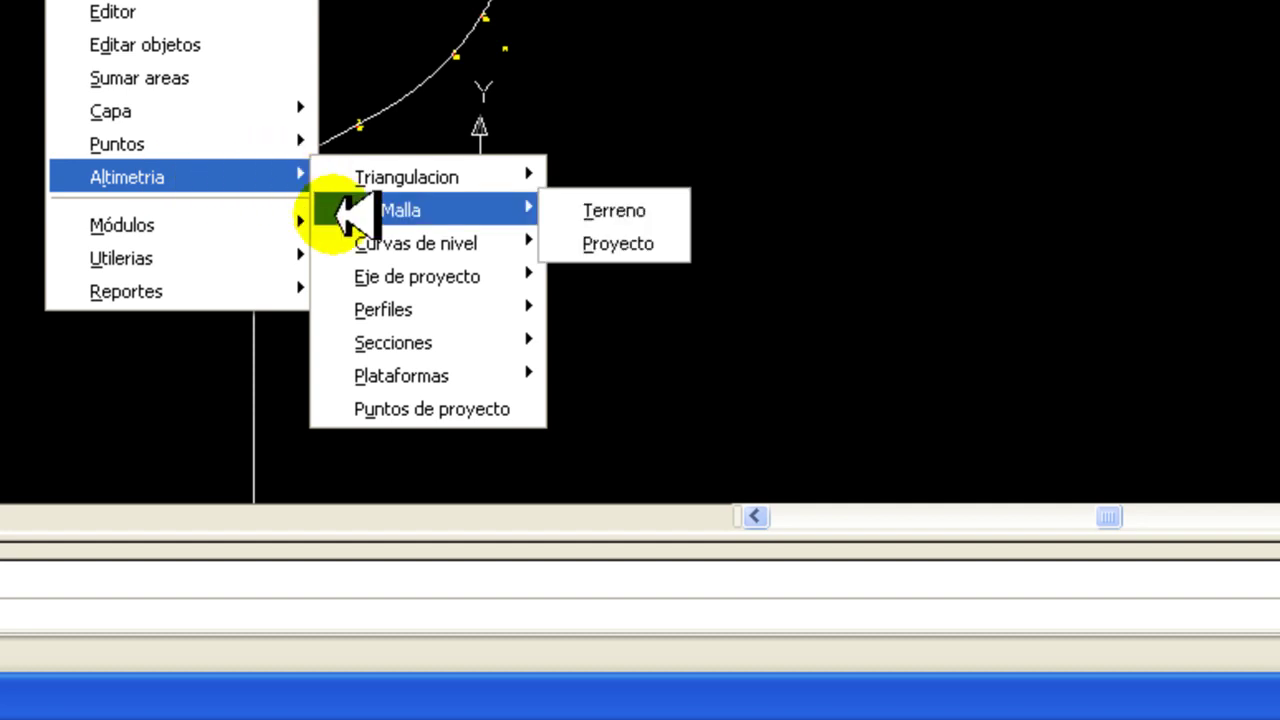
pyautogui.moveTo(490, 258)
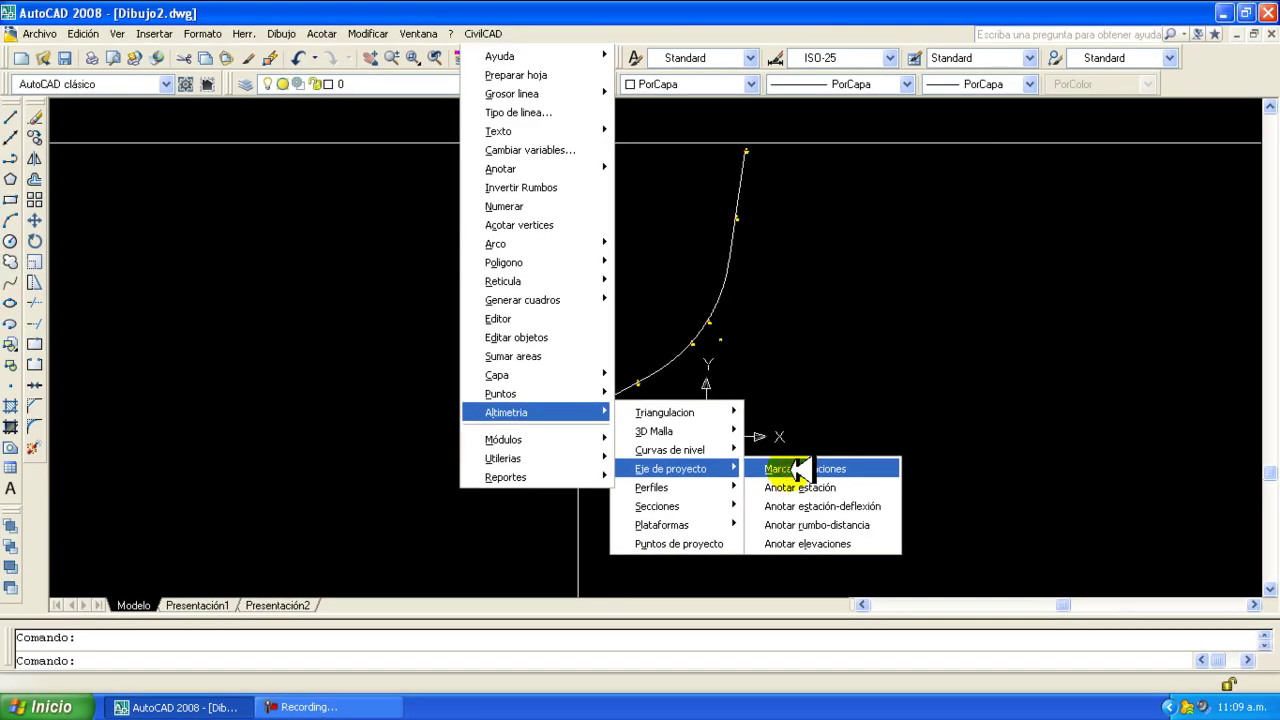
pyautogui.click(800, 469)
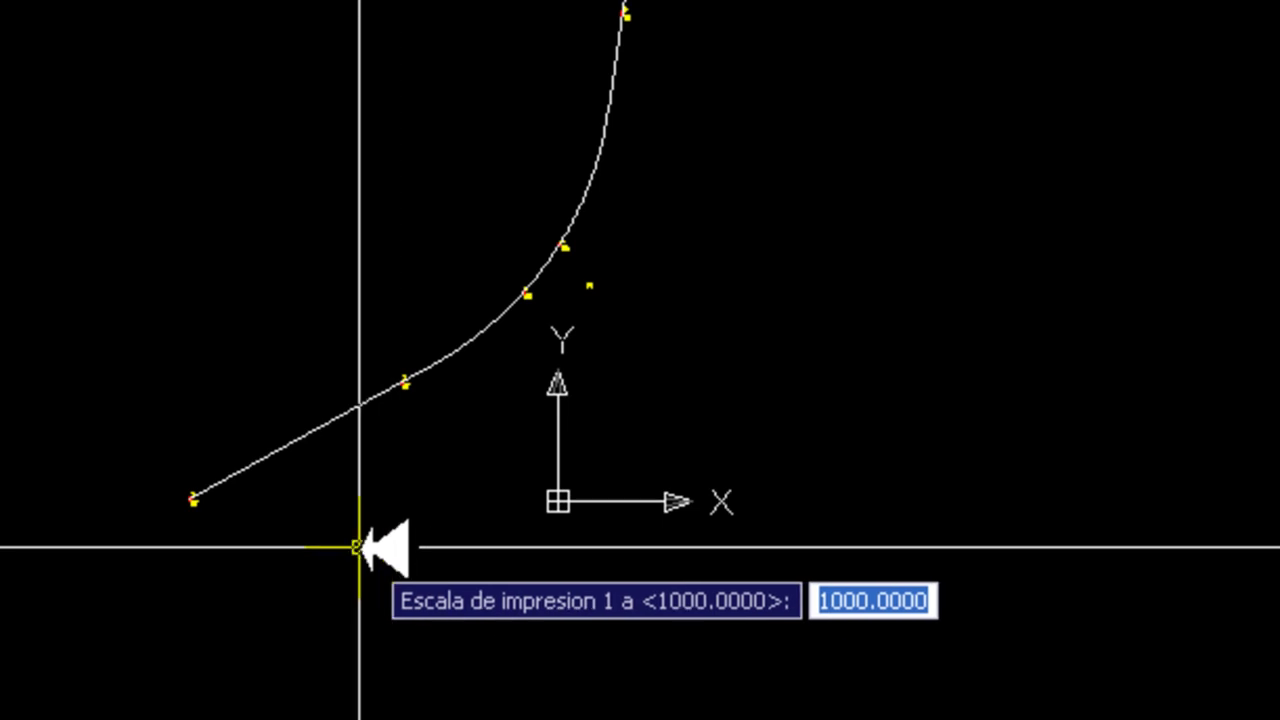
pyautogui.press('Return')
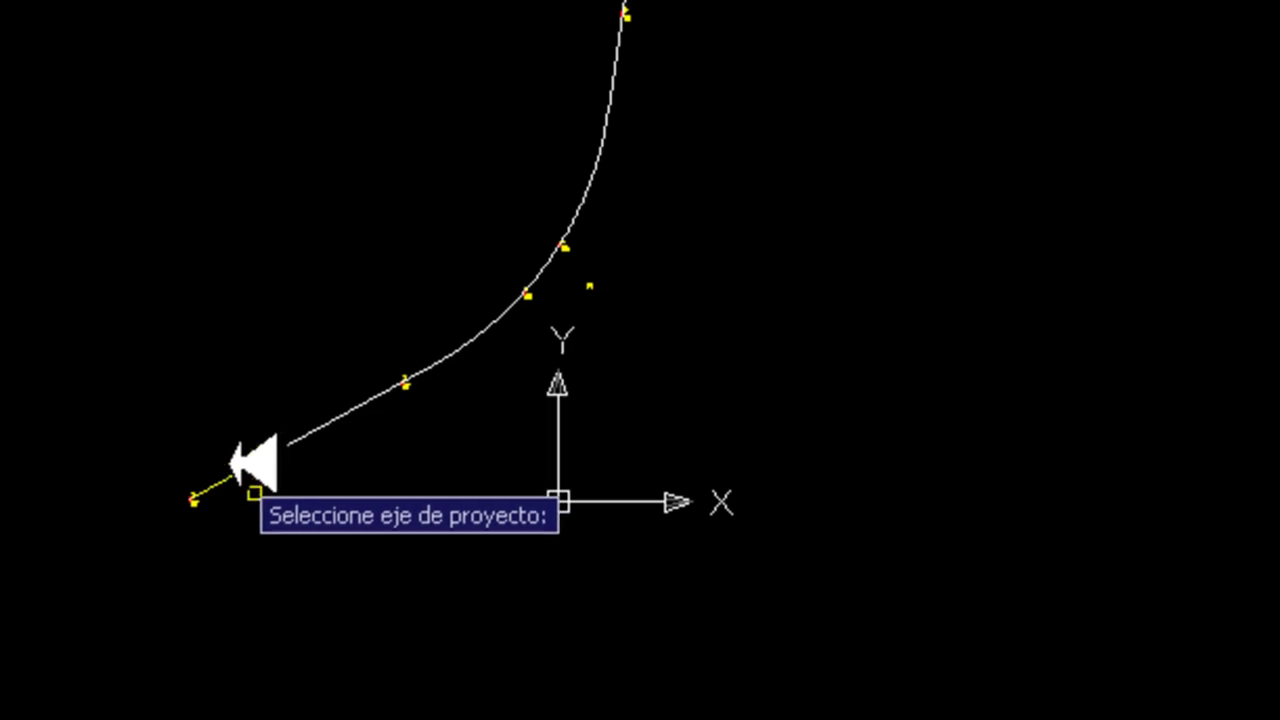
pyautogui.click(362, 578)
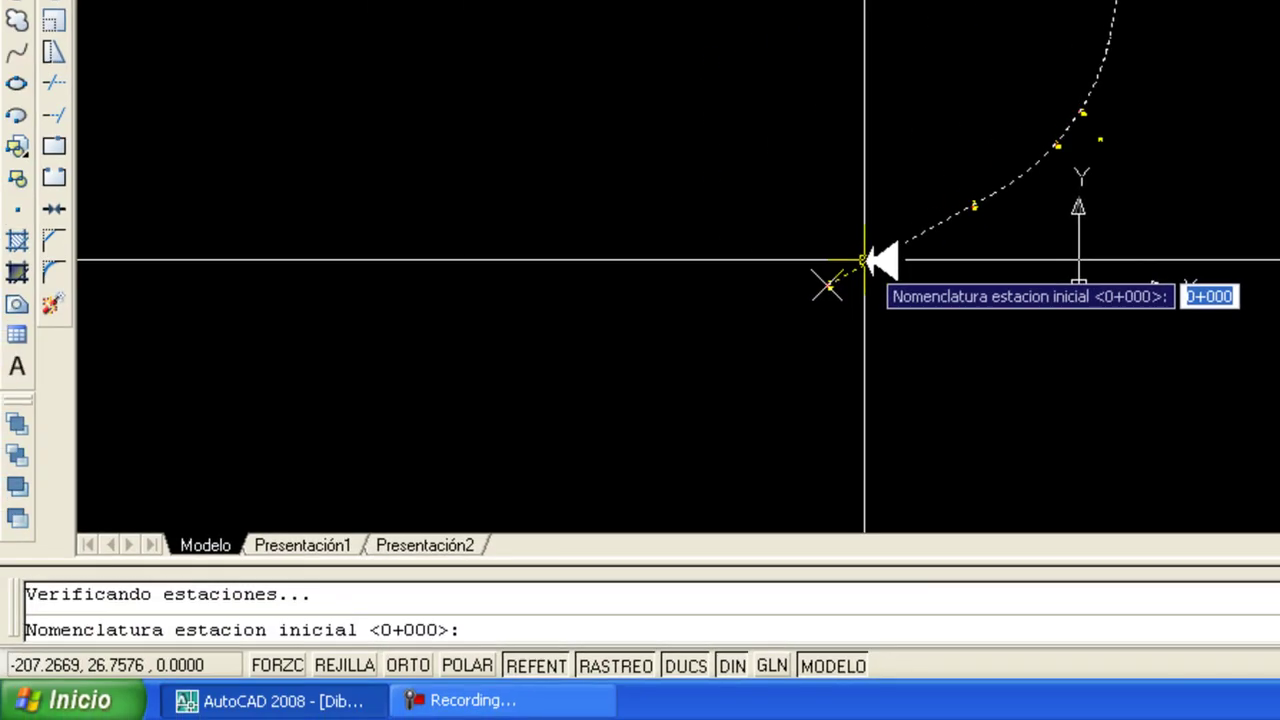
pyautogui.press('Return')
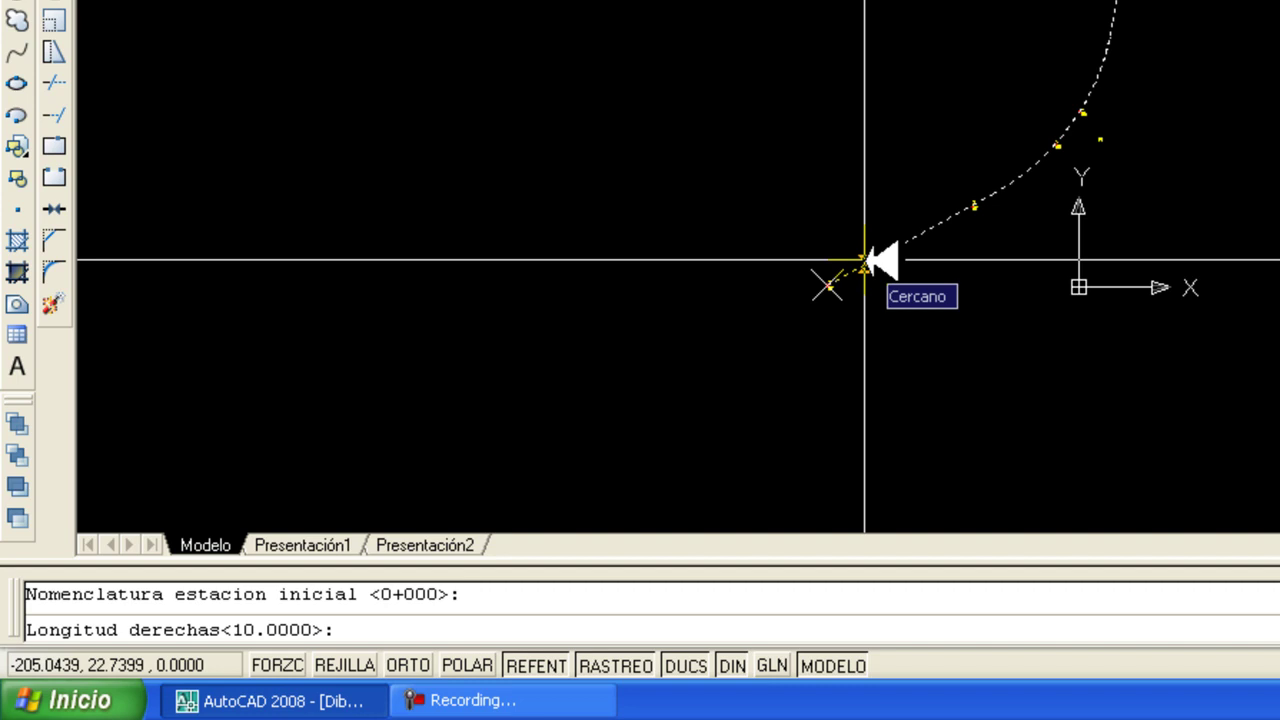
# Set both the right and left lengths of the station lines to 60
pyautogui.write('60')
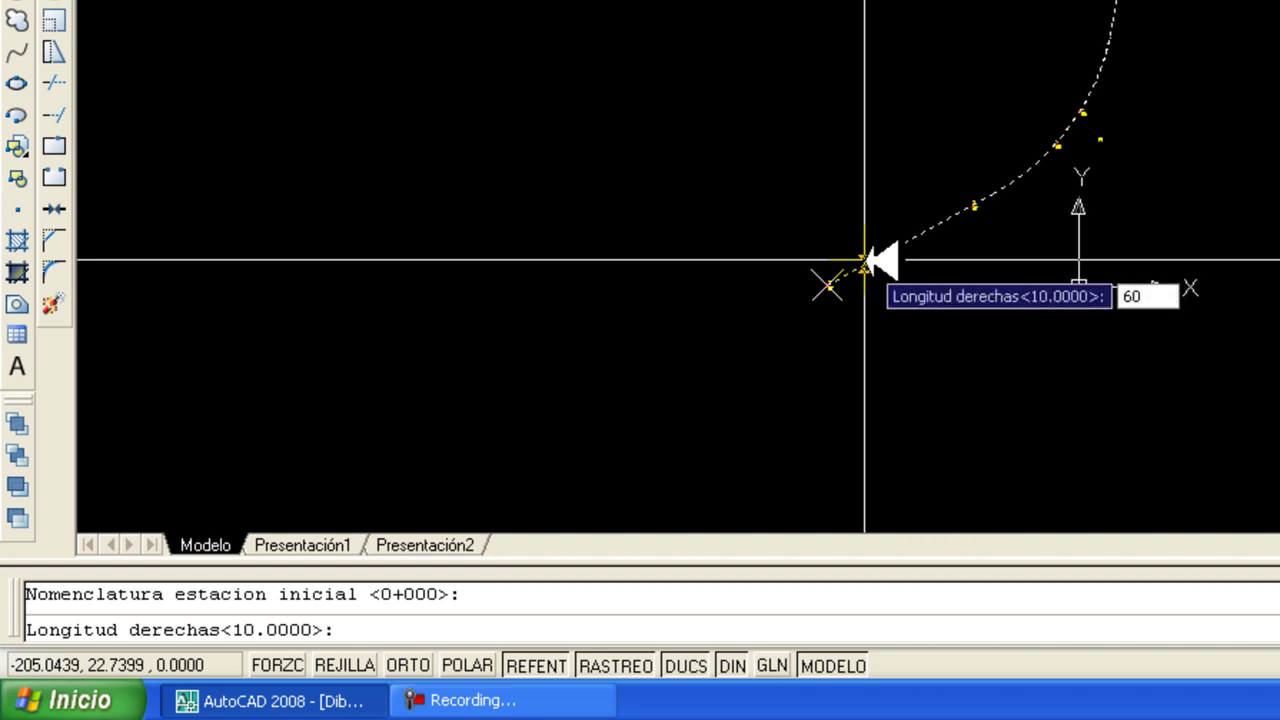
pyautogui.press('Return')
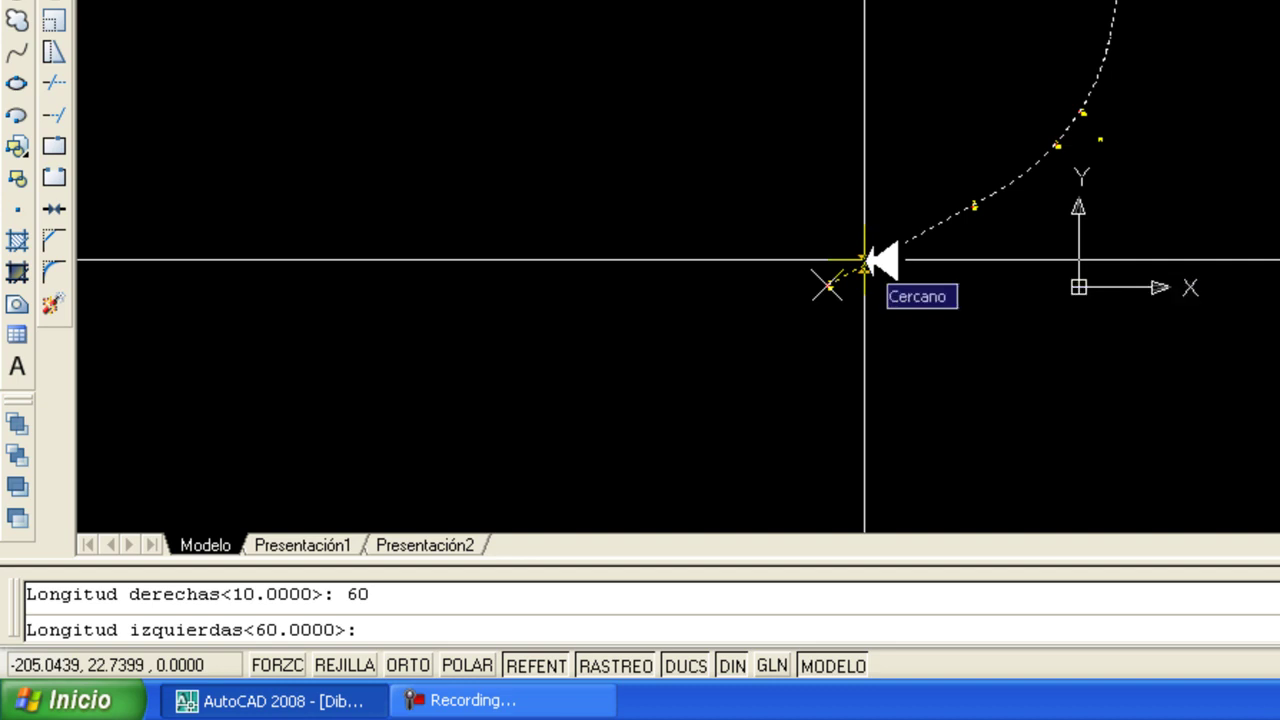
pyautogui.press('Return')
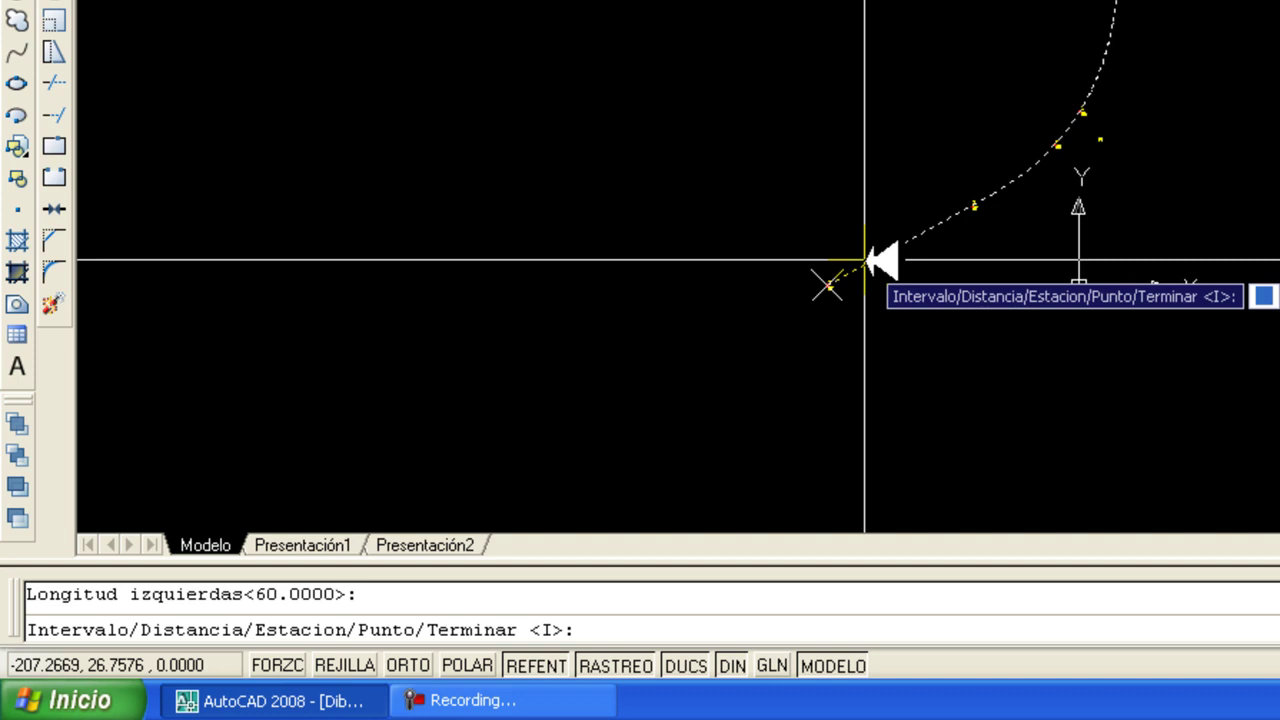
# Mark stations by interval every 20 m from station 0+000 to 0+560, and finish the station marking
pyautogui.press('Return')
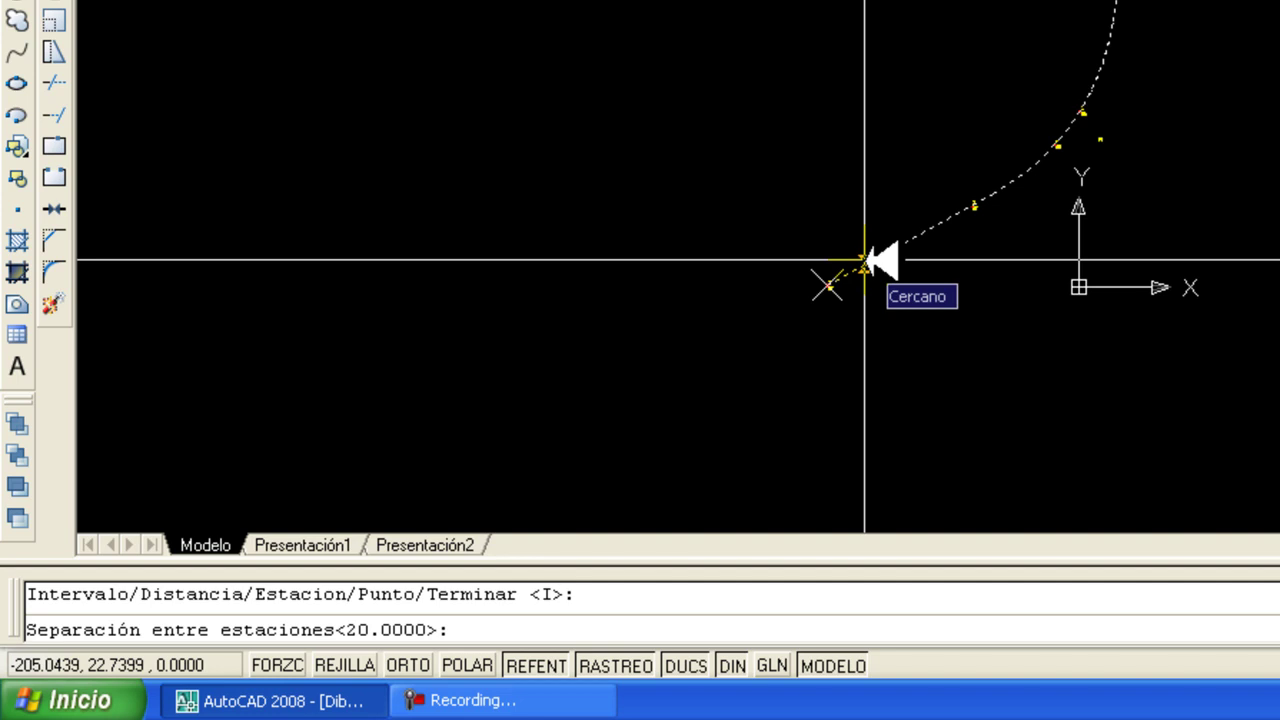
pyautogui.press('Return')
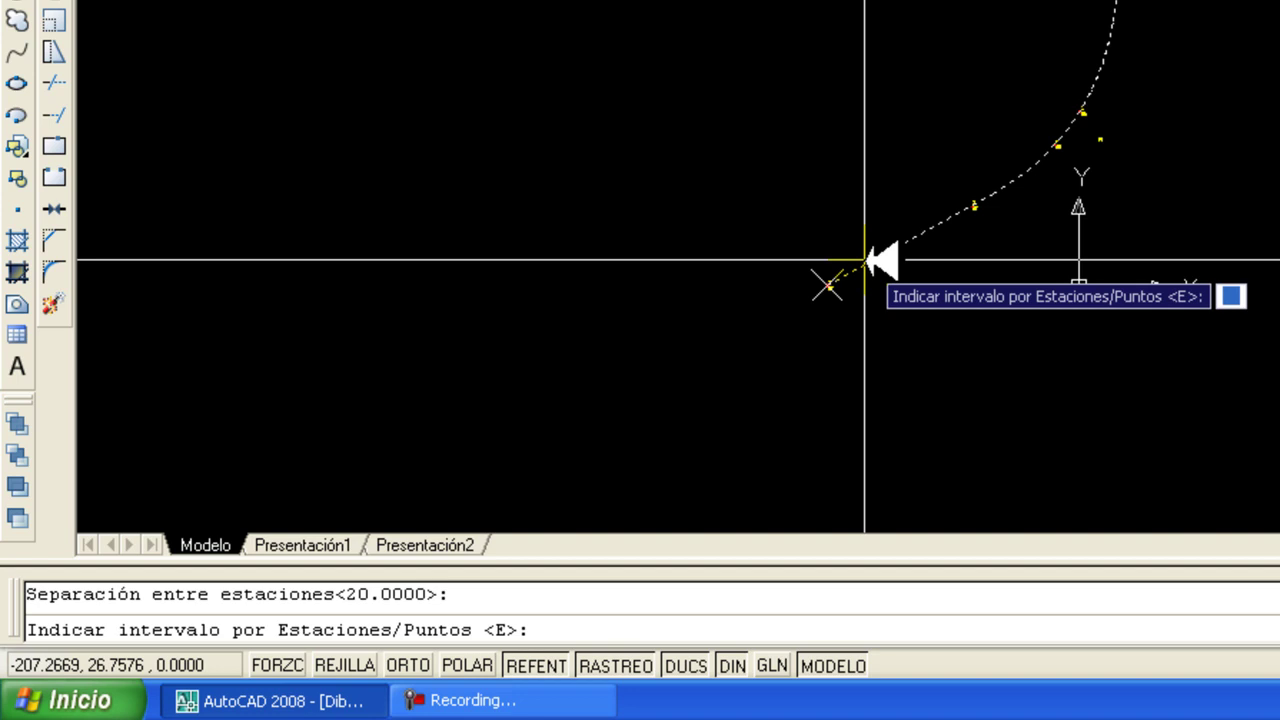
pyautogui.press('Return')
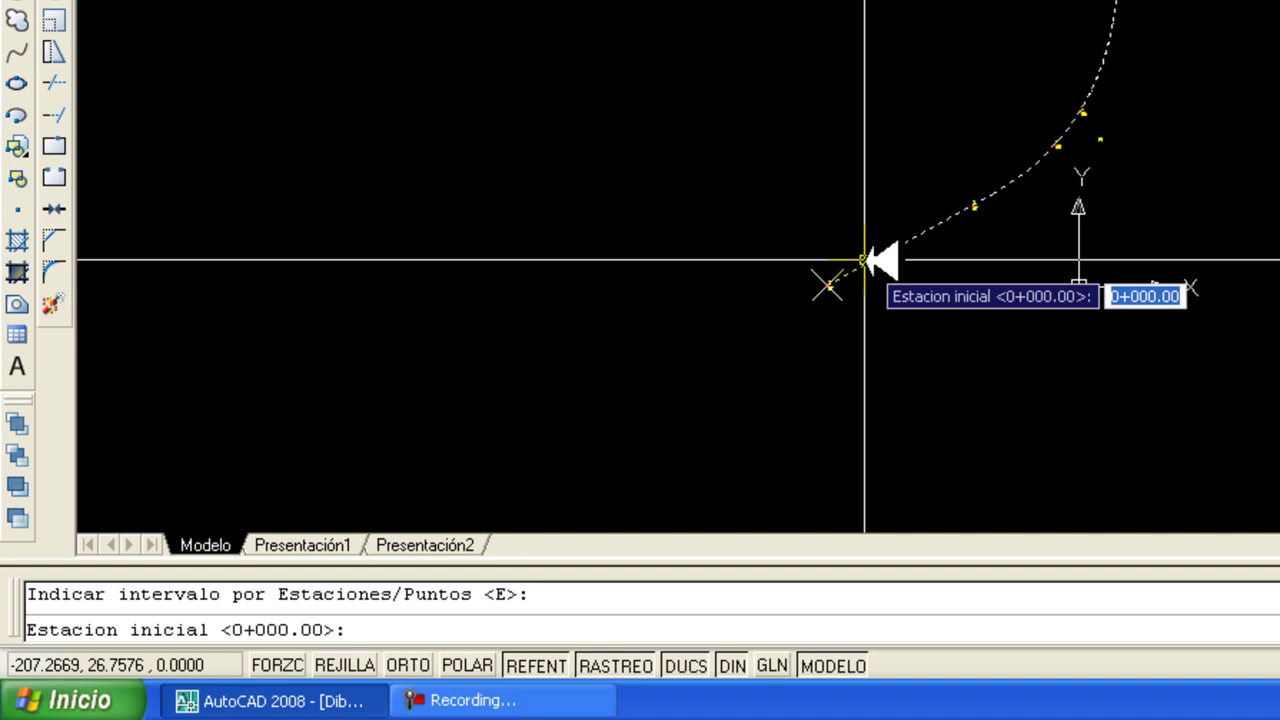
pyautogui.press('Return')
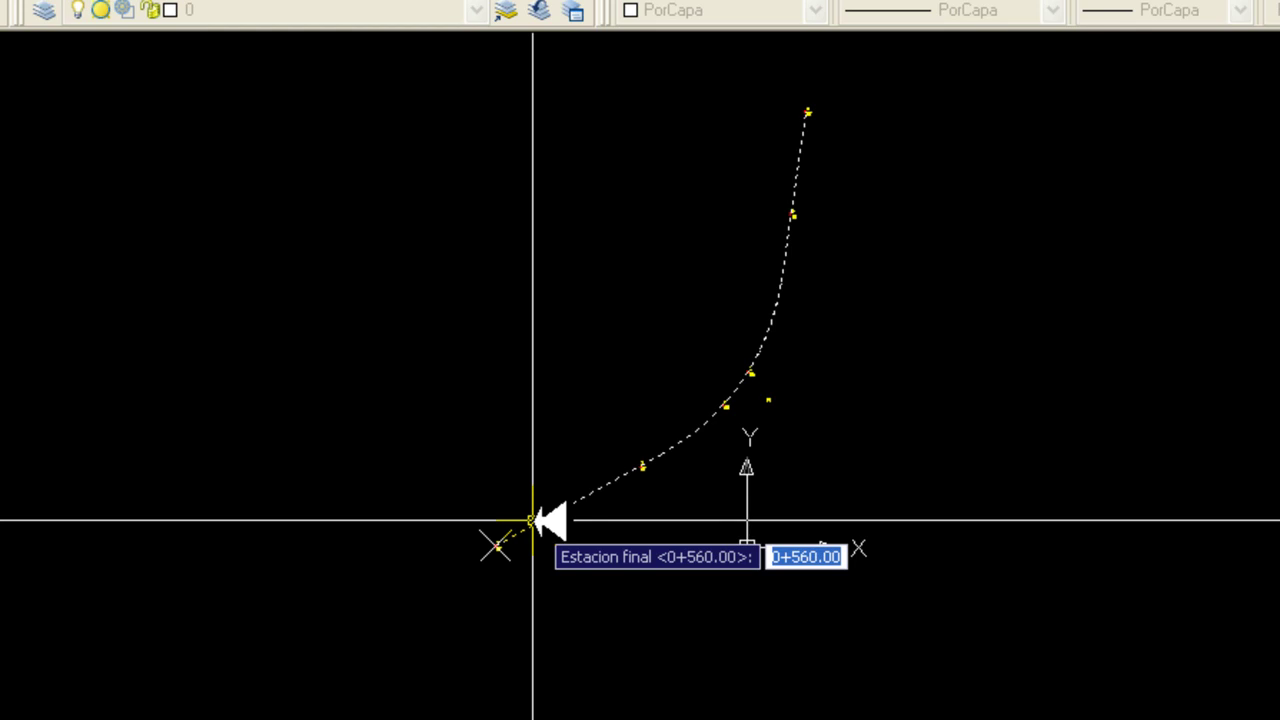
pyautogui.press('Return')
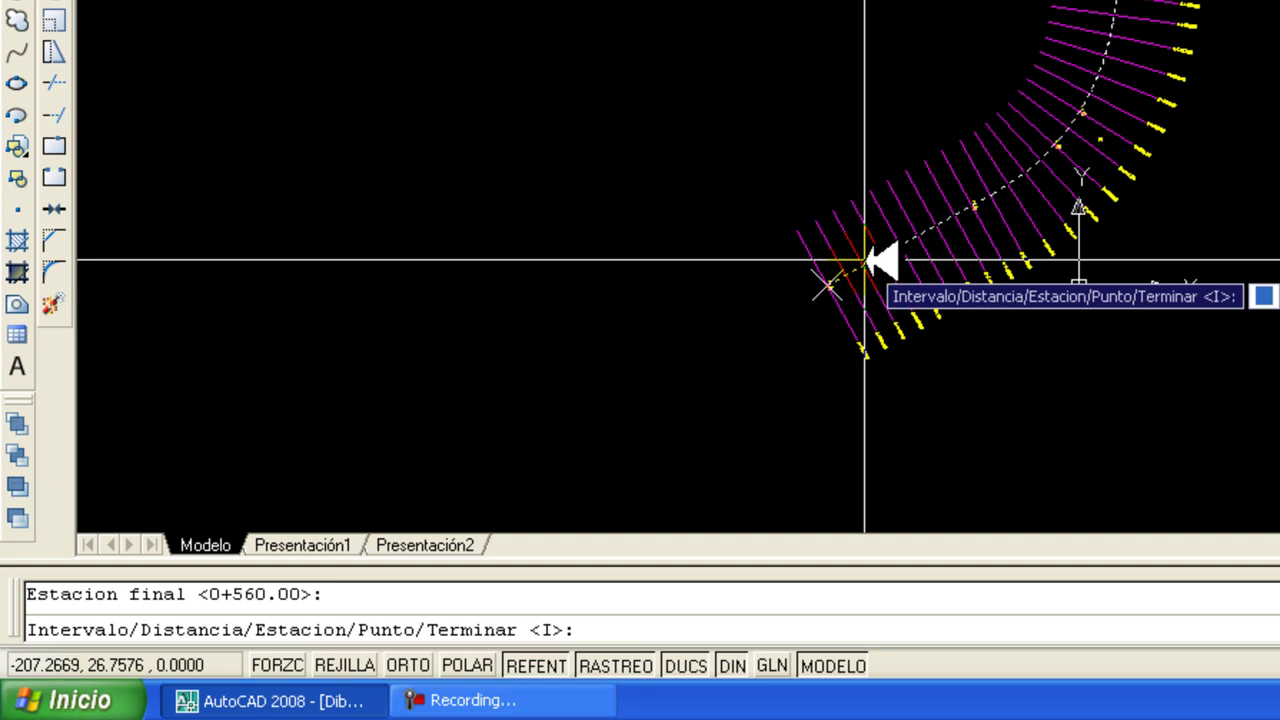
pyautogui.write('T')
pyautogui.press('Return')
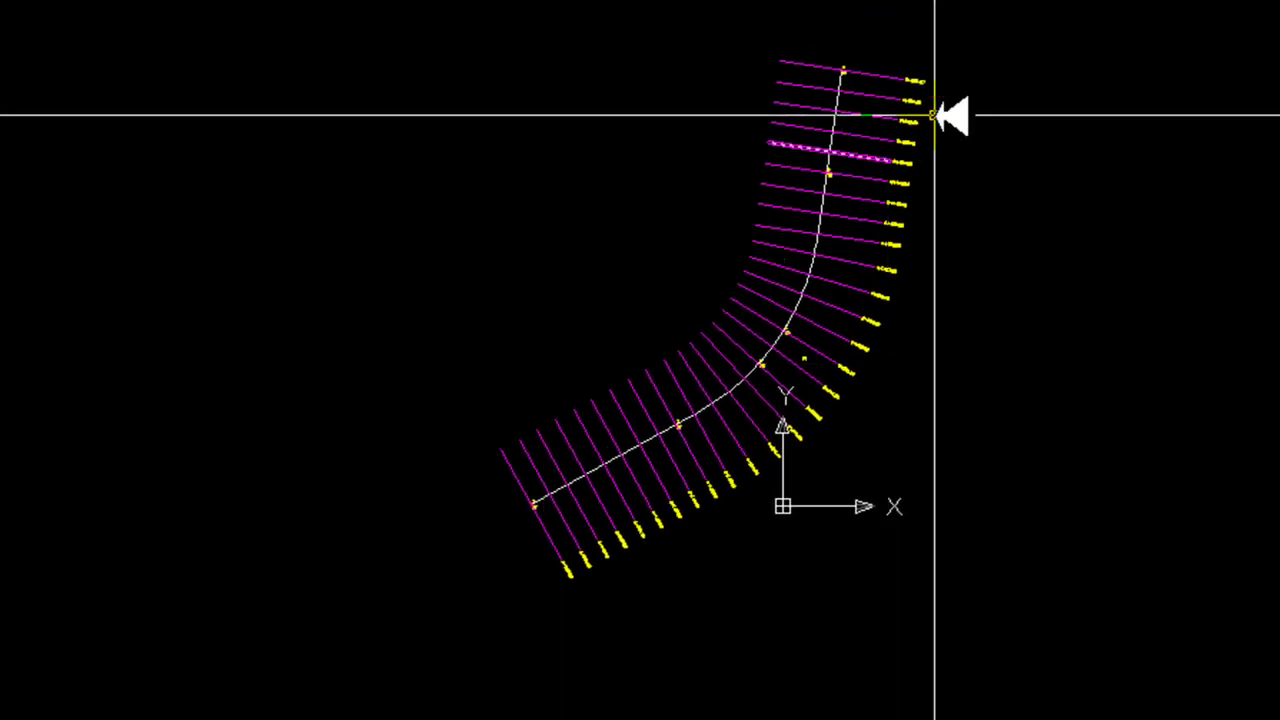
# Generate the CivilCAD axis report (Carreteras SCT, Eje de trazo) for the stationed road alignment, selecting it as the project axis
pyautogui.scroll(2, 676, 427)
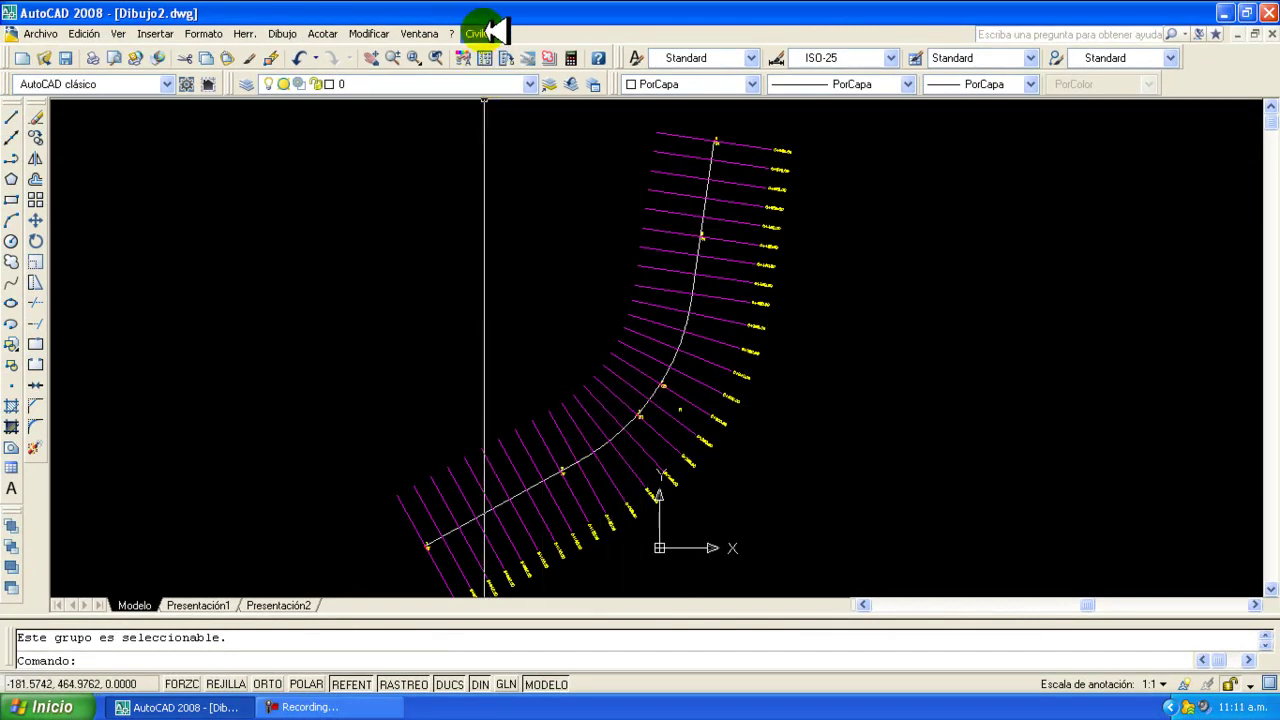
pyautogui.click(480, 33)
pyautogui.moveTo(504, 440)
pyautogui.moveTo(680, 440)
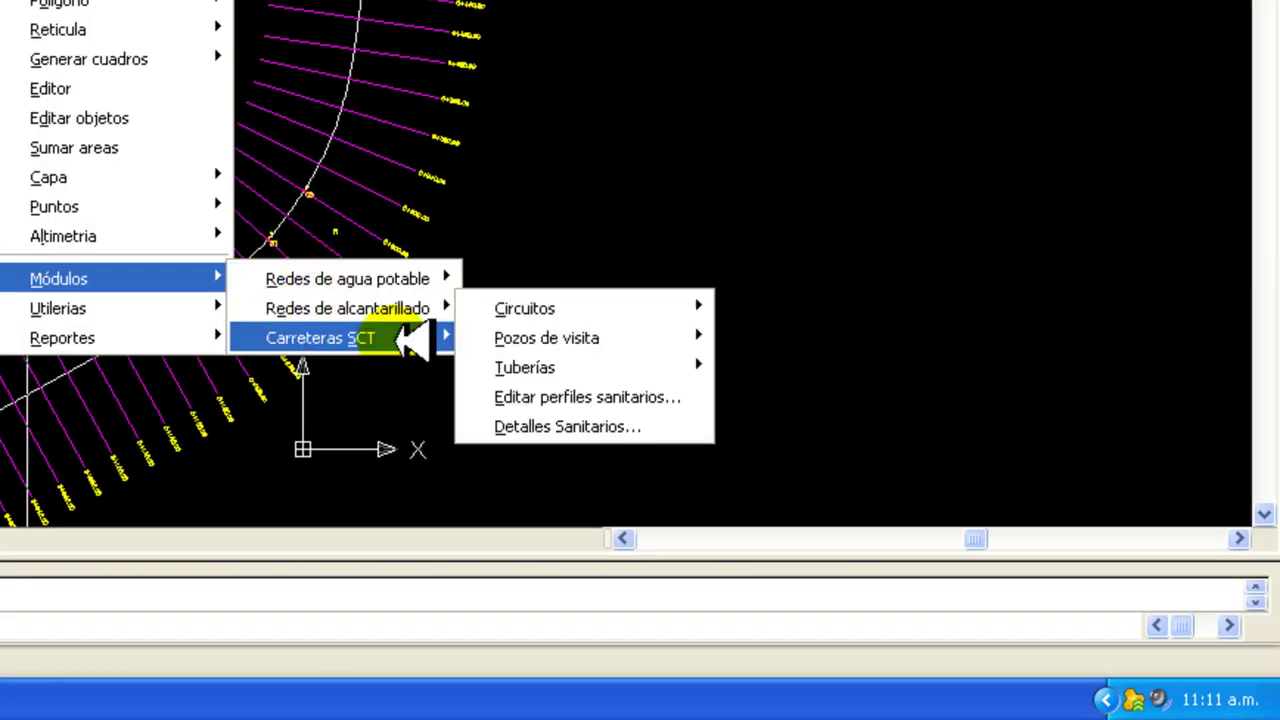
pyautogui.moveTo(420, 337)
pyautogui.moveTo(565, 337)
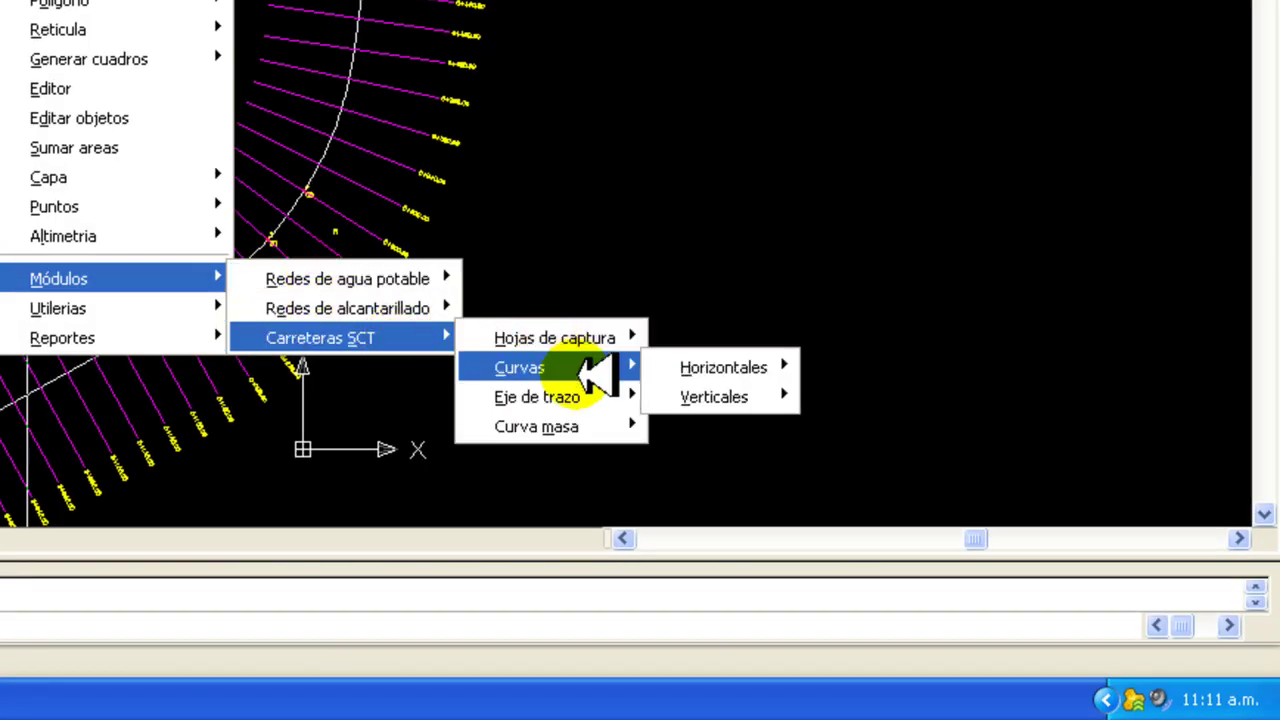
pyautogui.moveTo(603, 387)
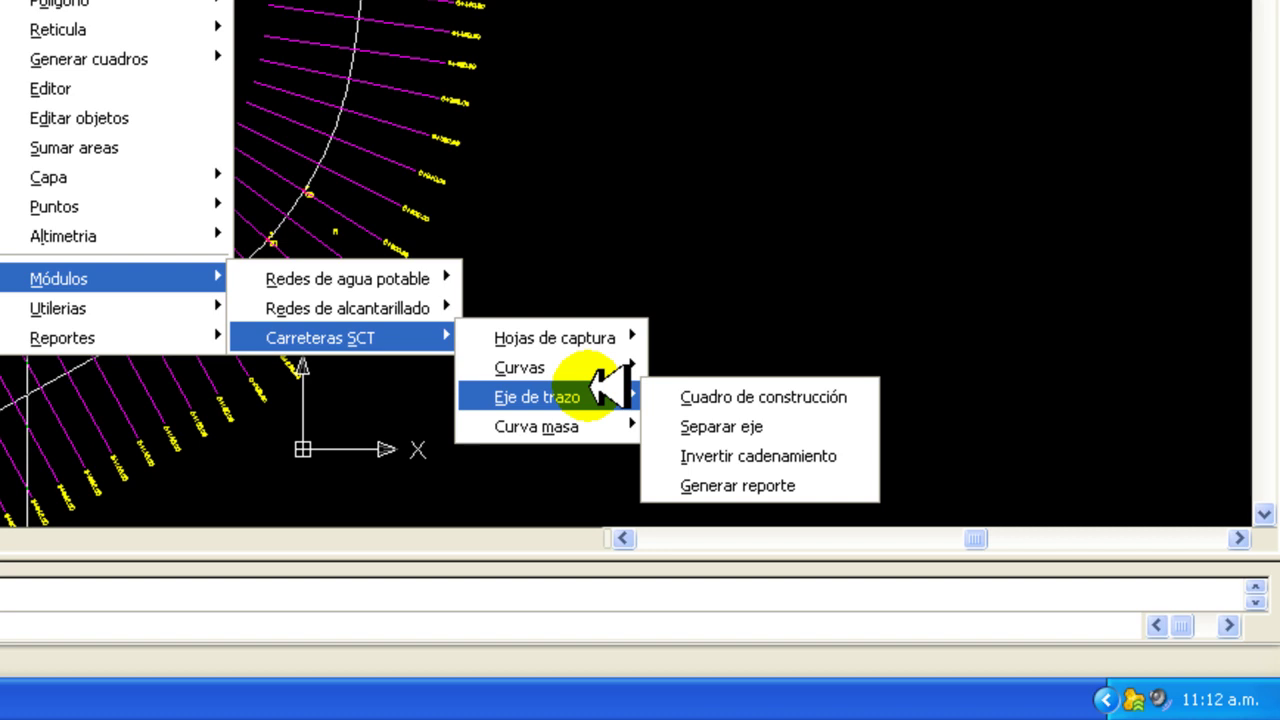
pyautogui.click(706, 484)
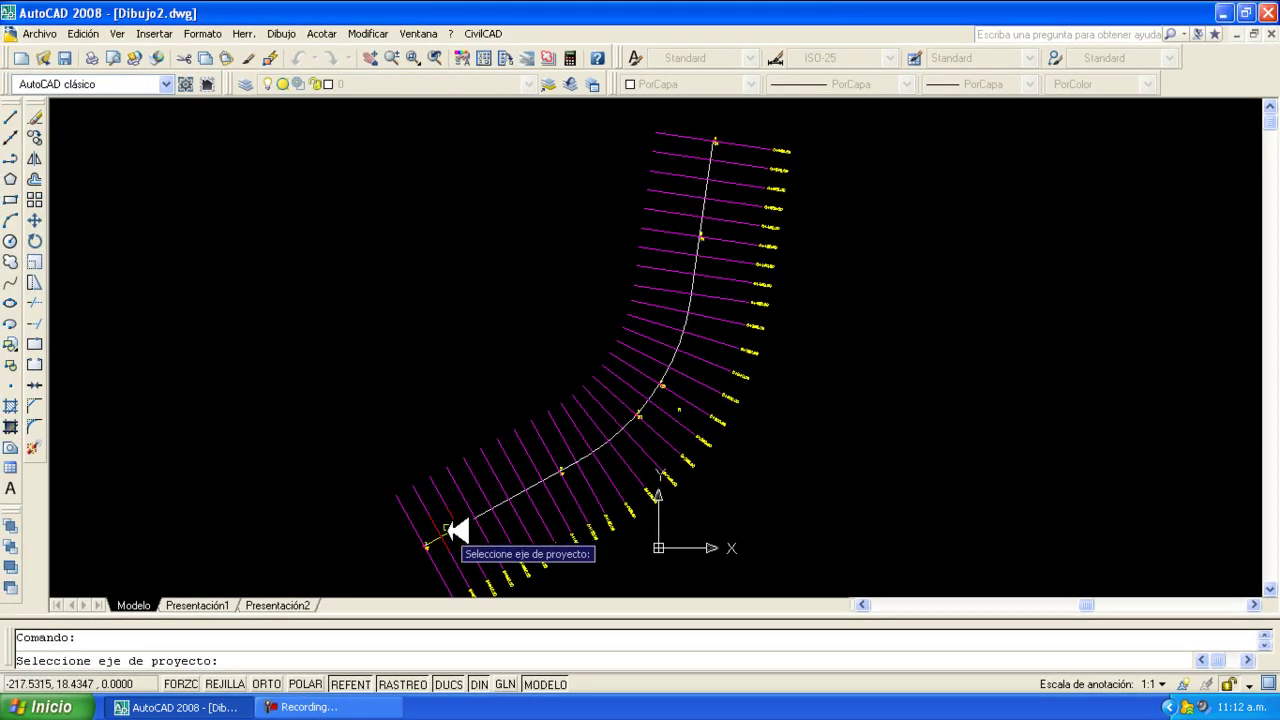
pyautogui.scroll(1, 463, 537)
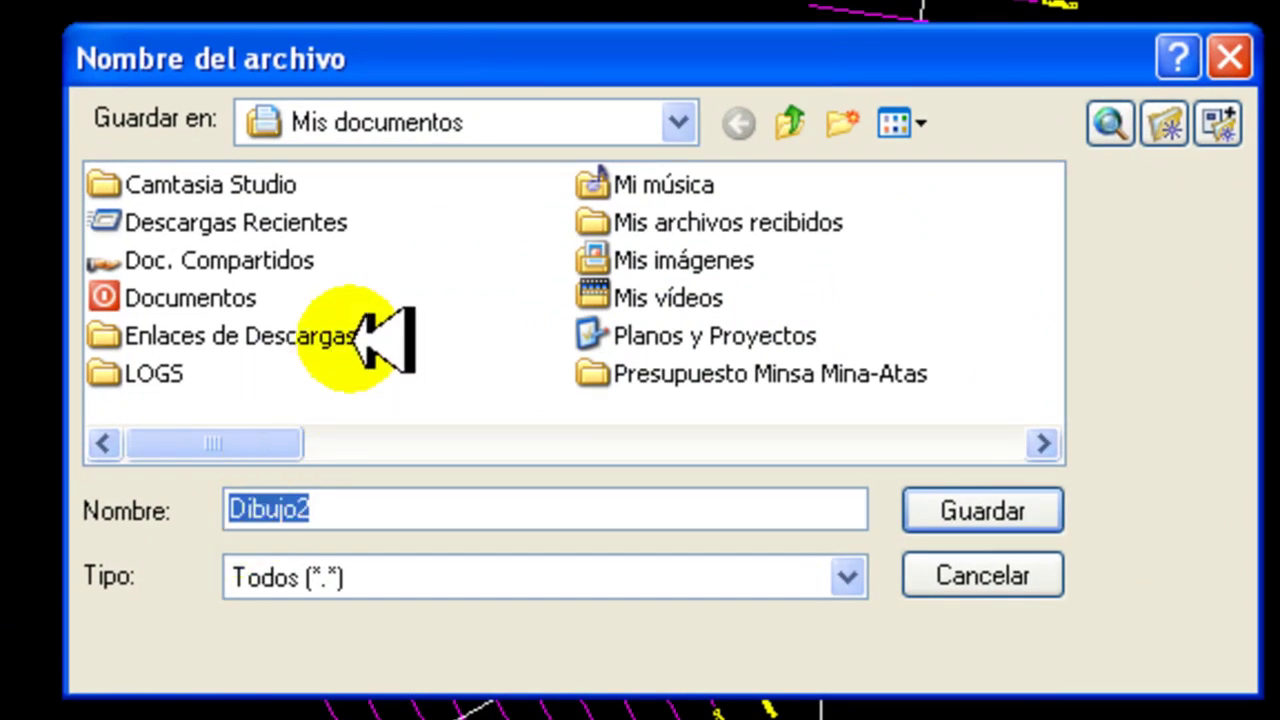
# Choose the Terraceria folder on the desktop as the location for the report file
pyautogui.click(676, 116)
pyautogui.click(676, 116)
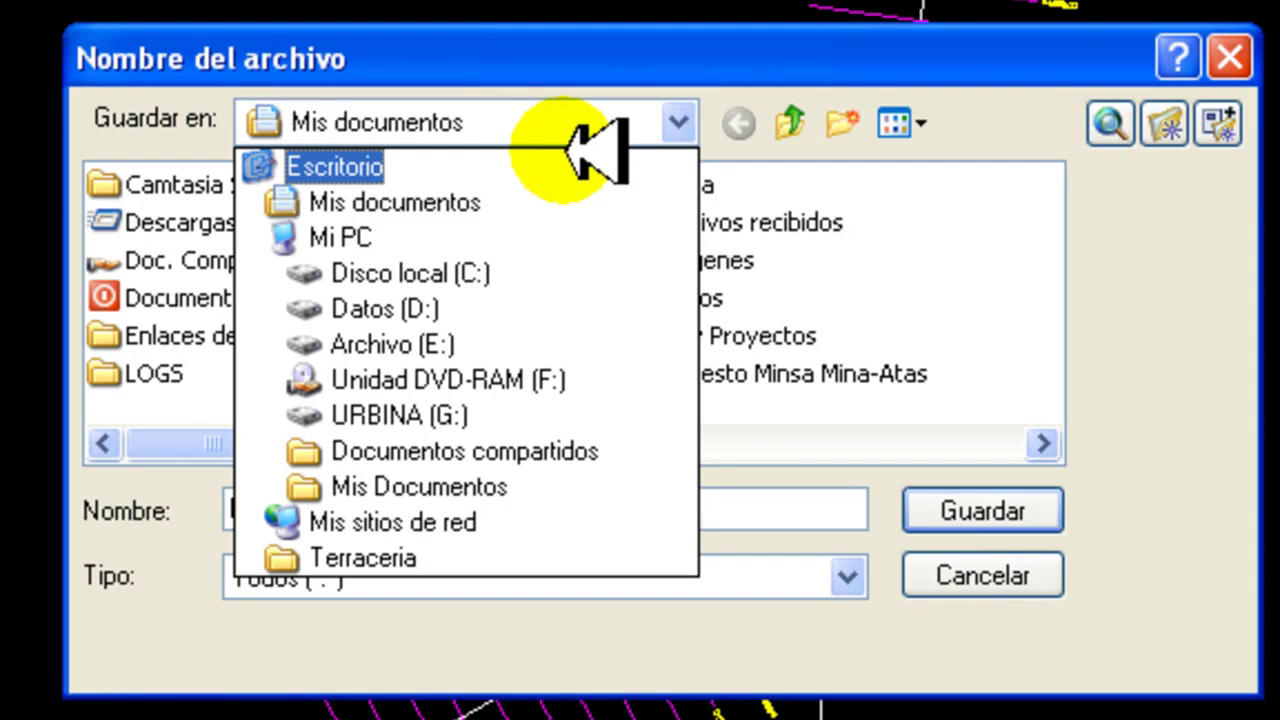
pyautogui.click(566, 152)
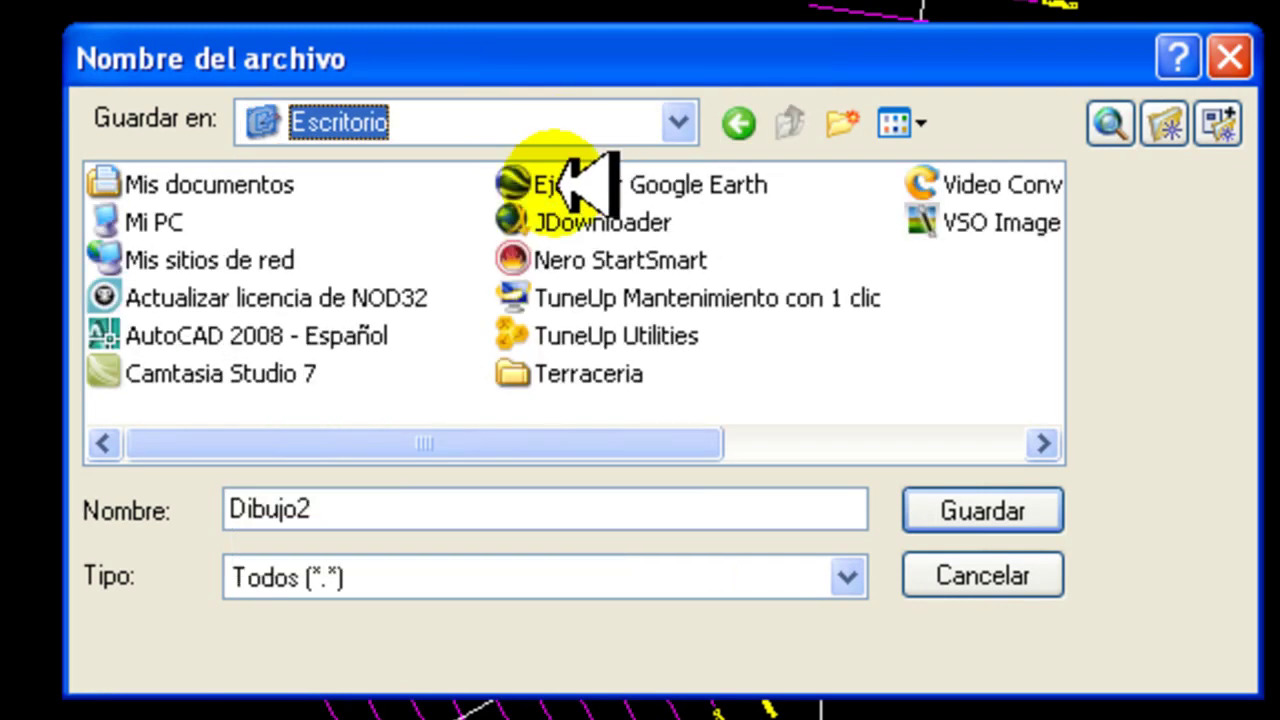
pyautogui.click(520, 378)
pyautogui.doubleClick(520, 378)
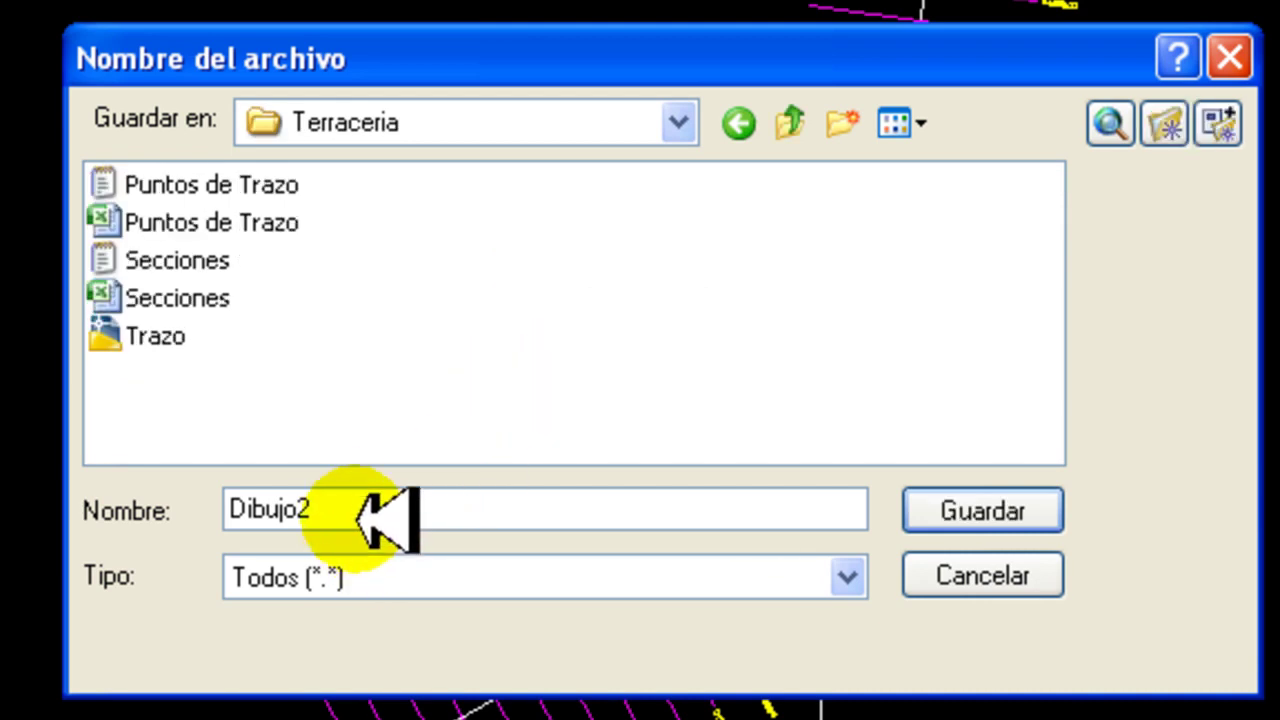
# Name the report file "Trazo modifcado" and save it
pyautogui.doubleClick(330, 491)
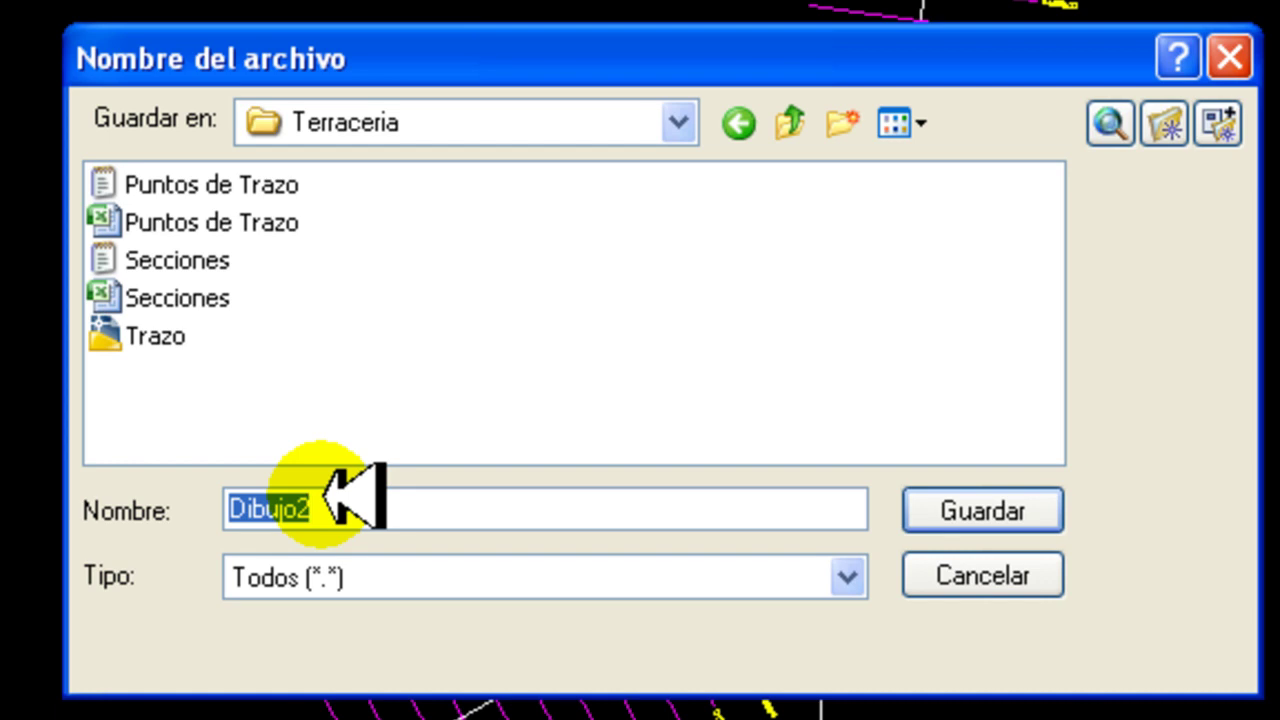
pyautogui.write('trAZO')
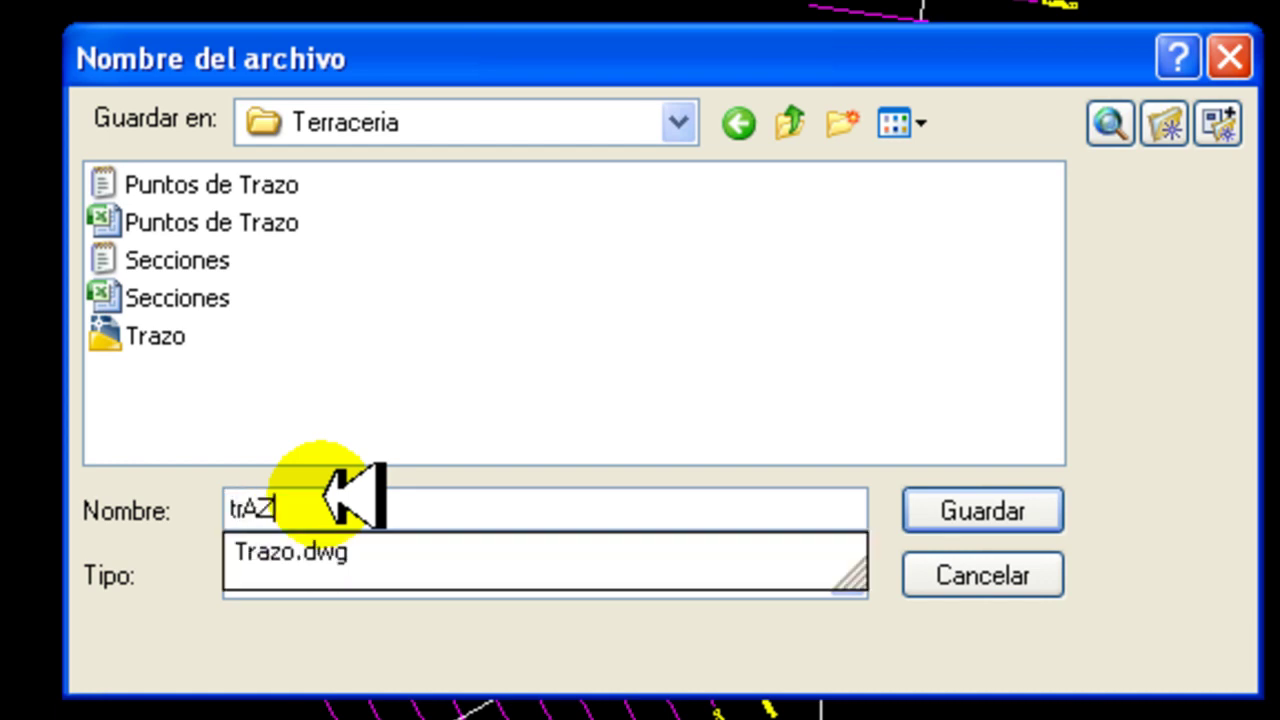
pyautogui.press('BackSpace')
pyautogui.press('BackSpace')
pyautogui.press('BackSpace')
pyautogui.press('BackSpace')
pyautogui.press('BackSpace')
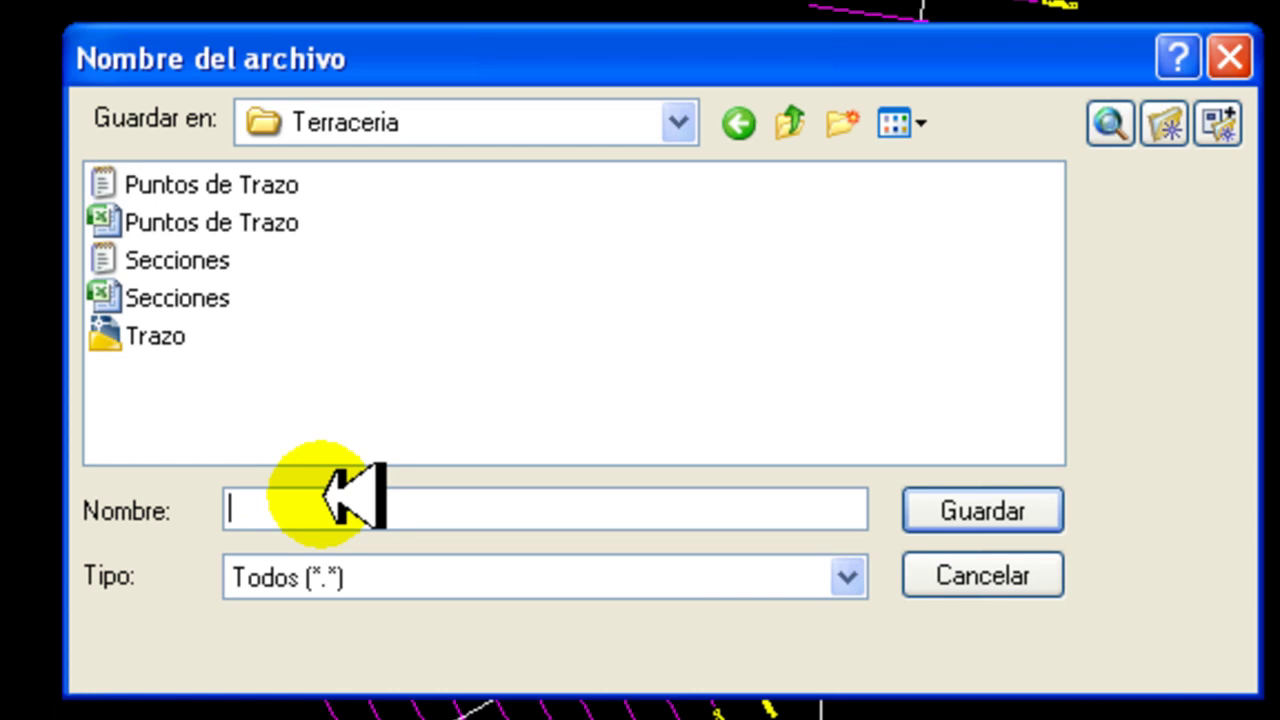
pyautogui.write('Trazo m')
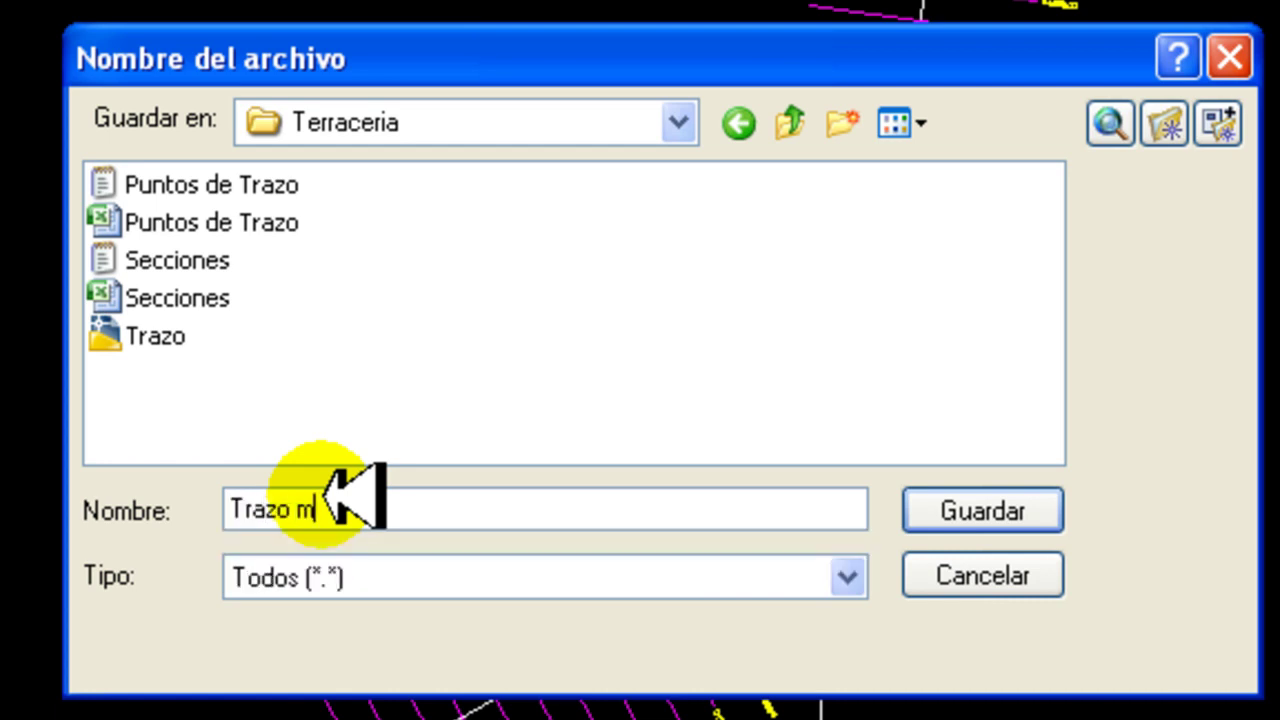
pyautogui.write('odificado')
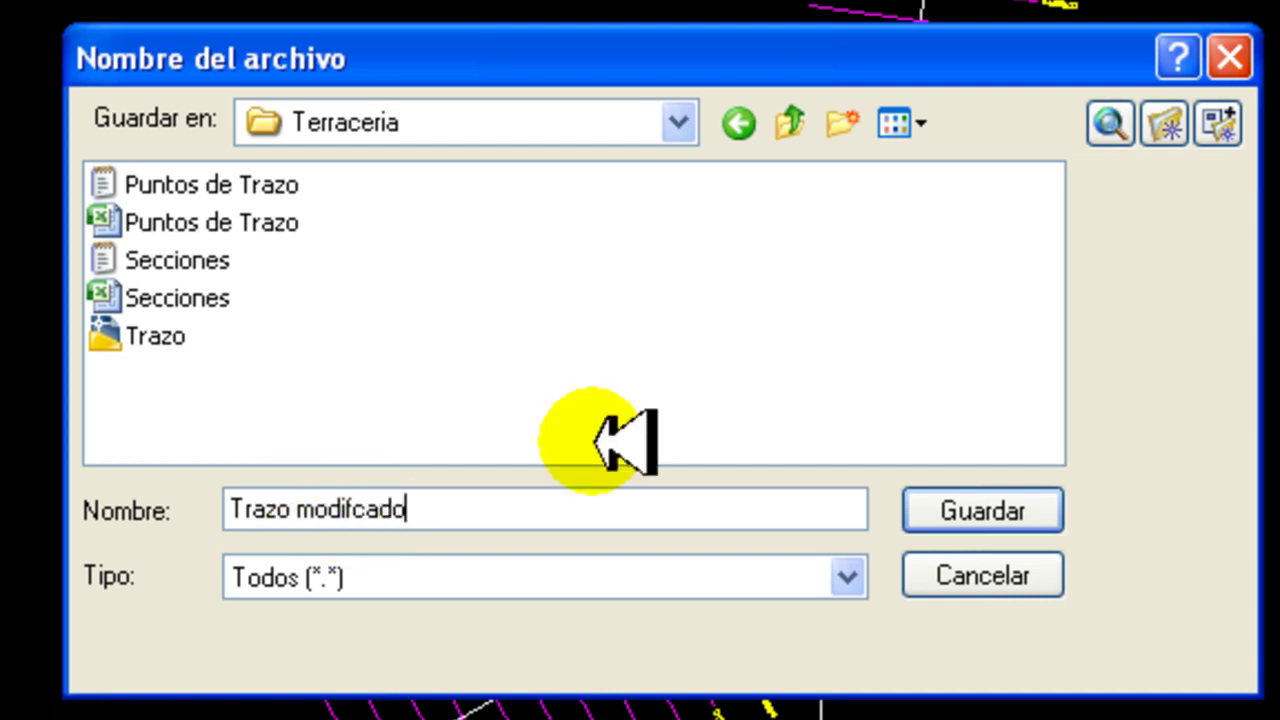
pyautogui.click(985, 512)
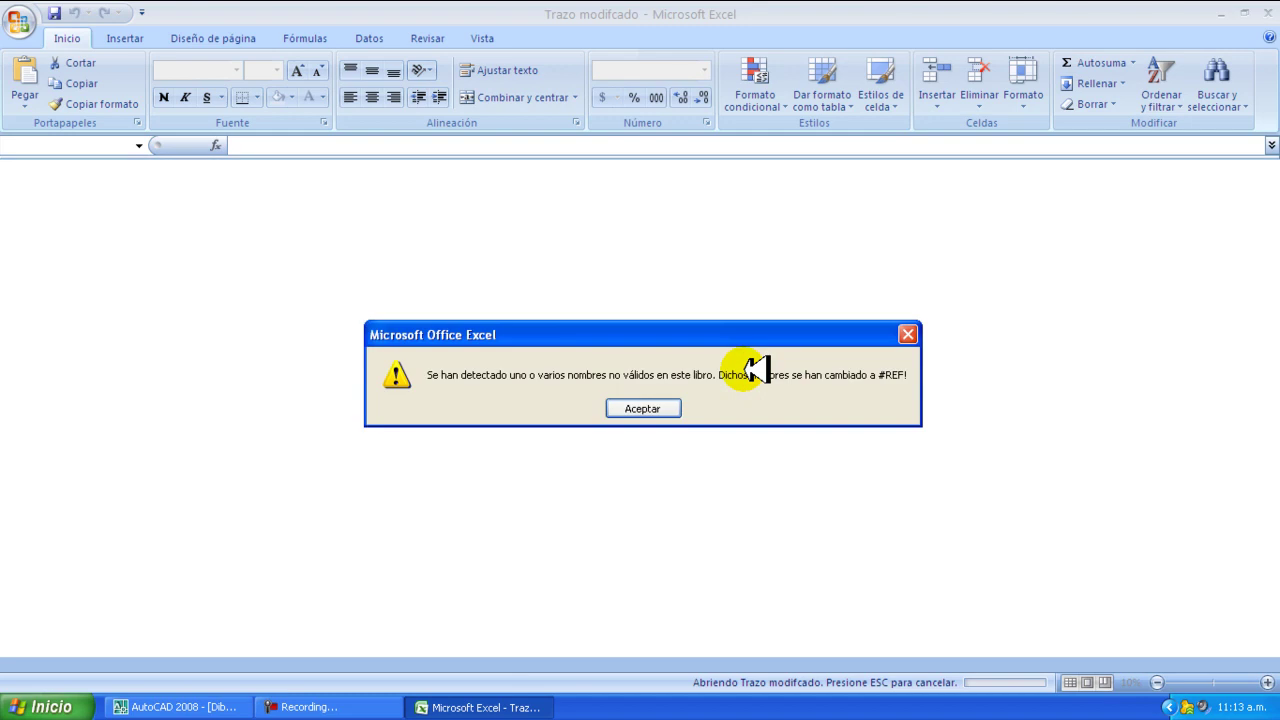
# Dismiss Excel's invalid-names warning, disable searching Microsoft Office Online for help content, and accept the privacy options
pyautogui.click(650, 405)
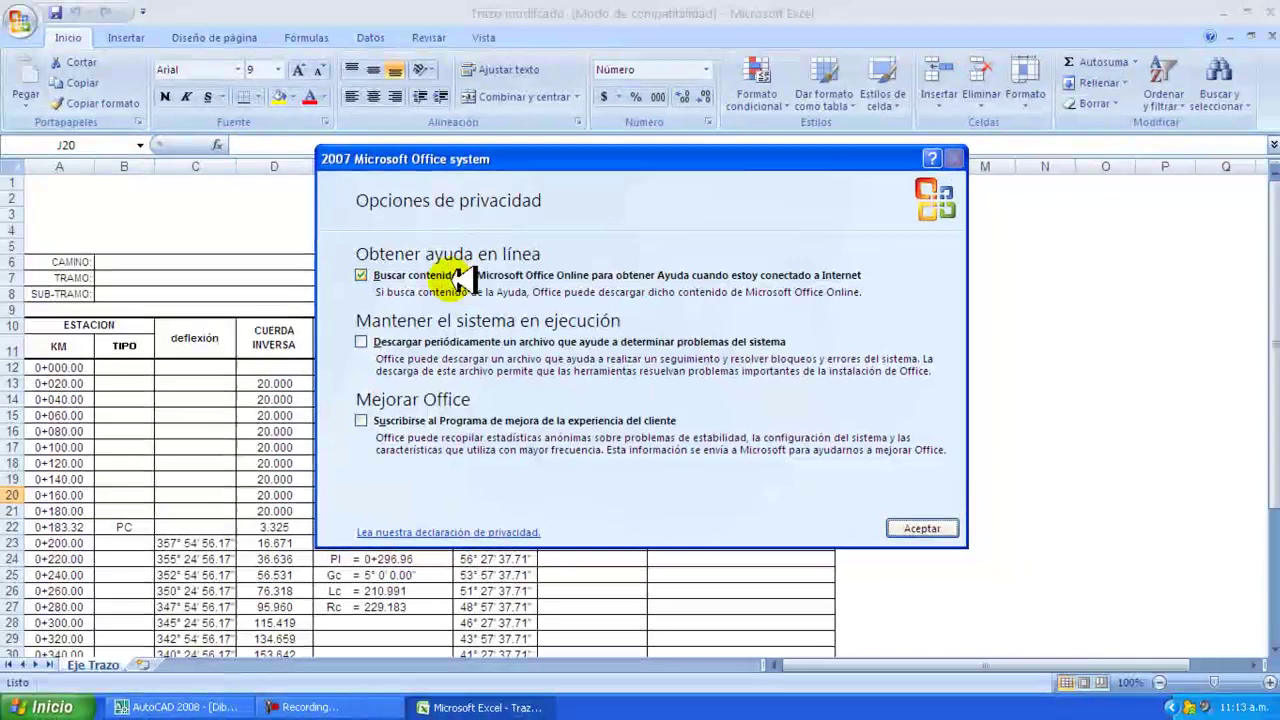
pyautogui.click(420, 276)
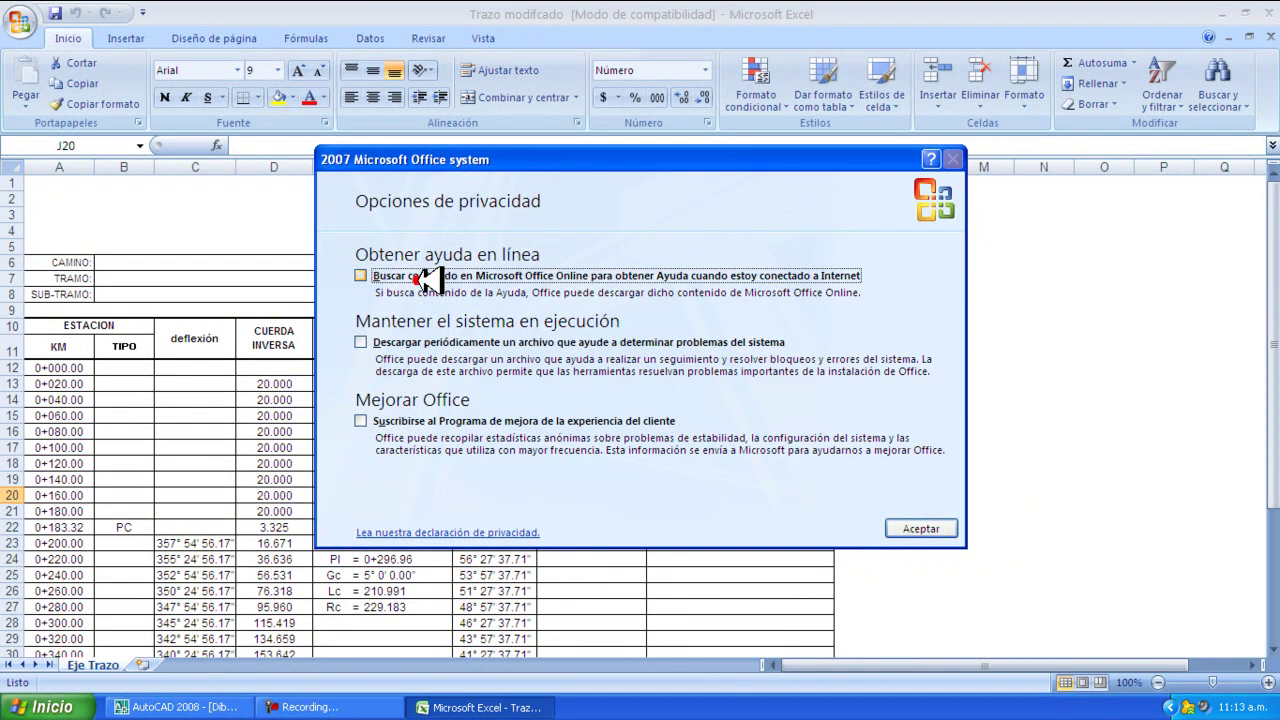
pyautogui.click(925, 528)
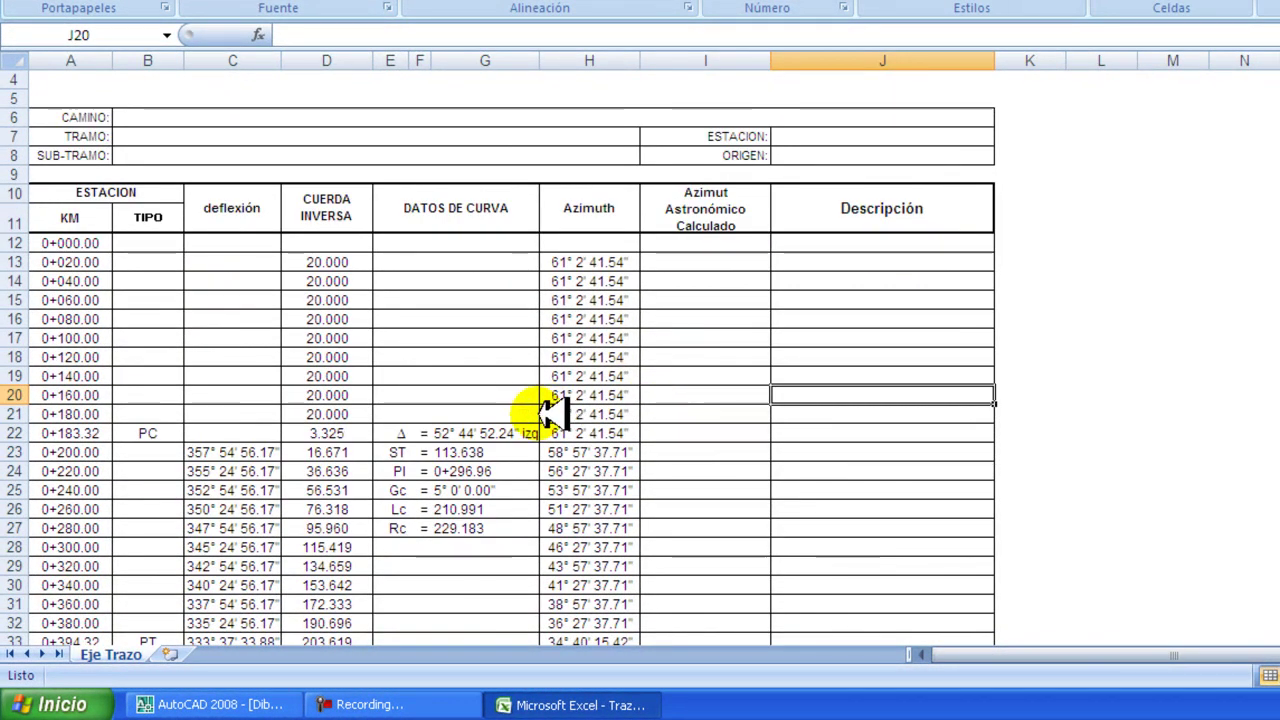
# Examine the Eje Trazo report's PC station, curve data, and the deflections and inverse chords at the first stations along the curve
pyautogui.scroll(-1, 560, 408)
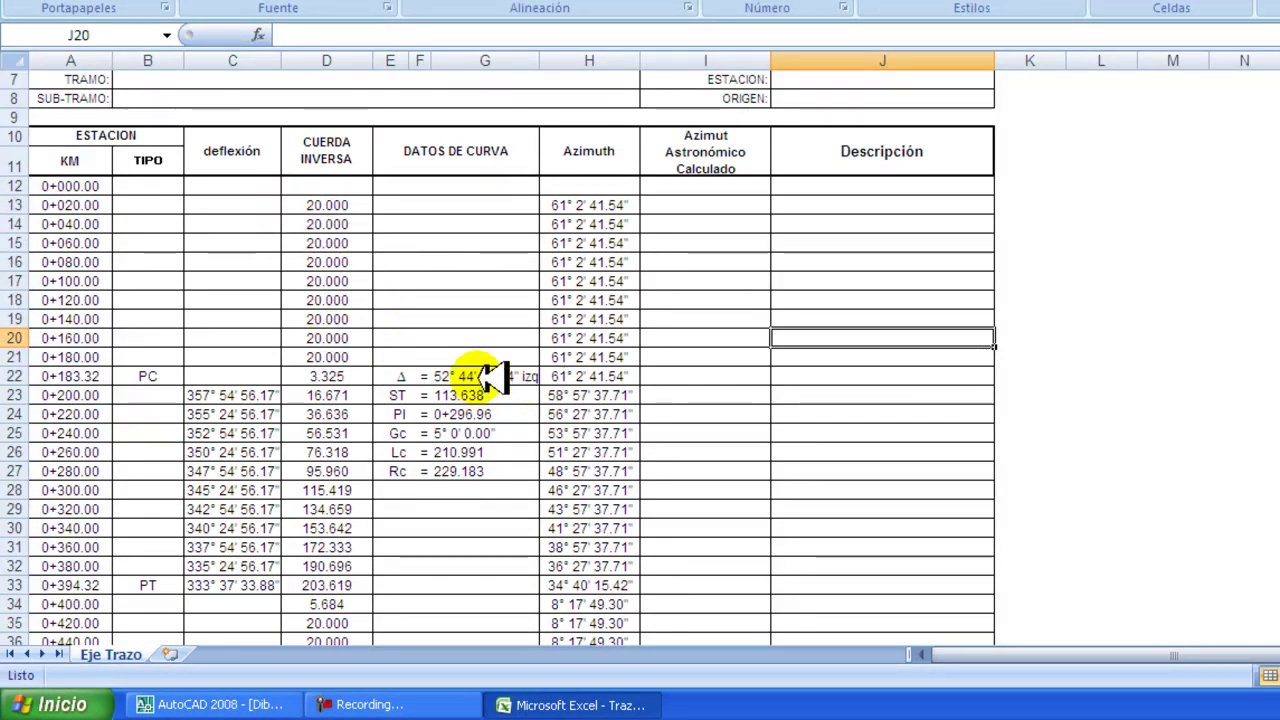
pyautogui.click(113, 376)
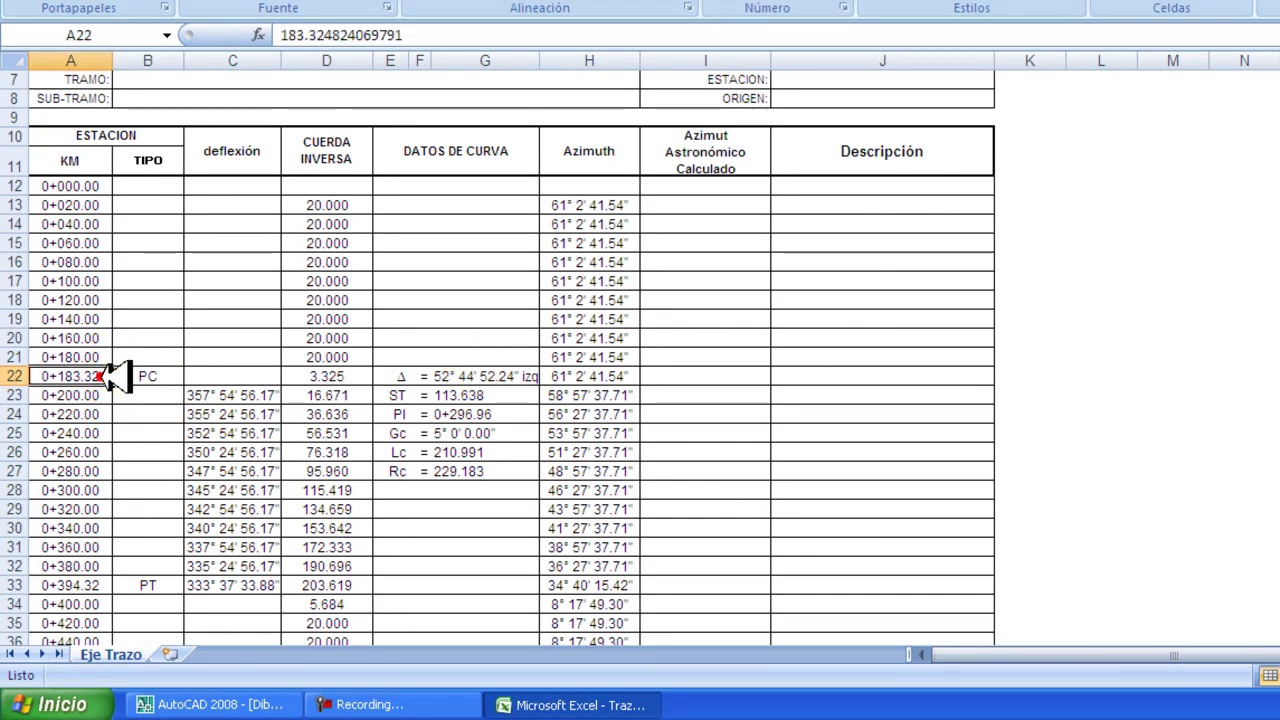
pyautogui.click(158, 376)
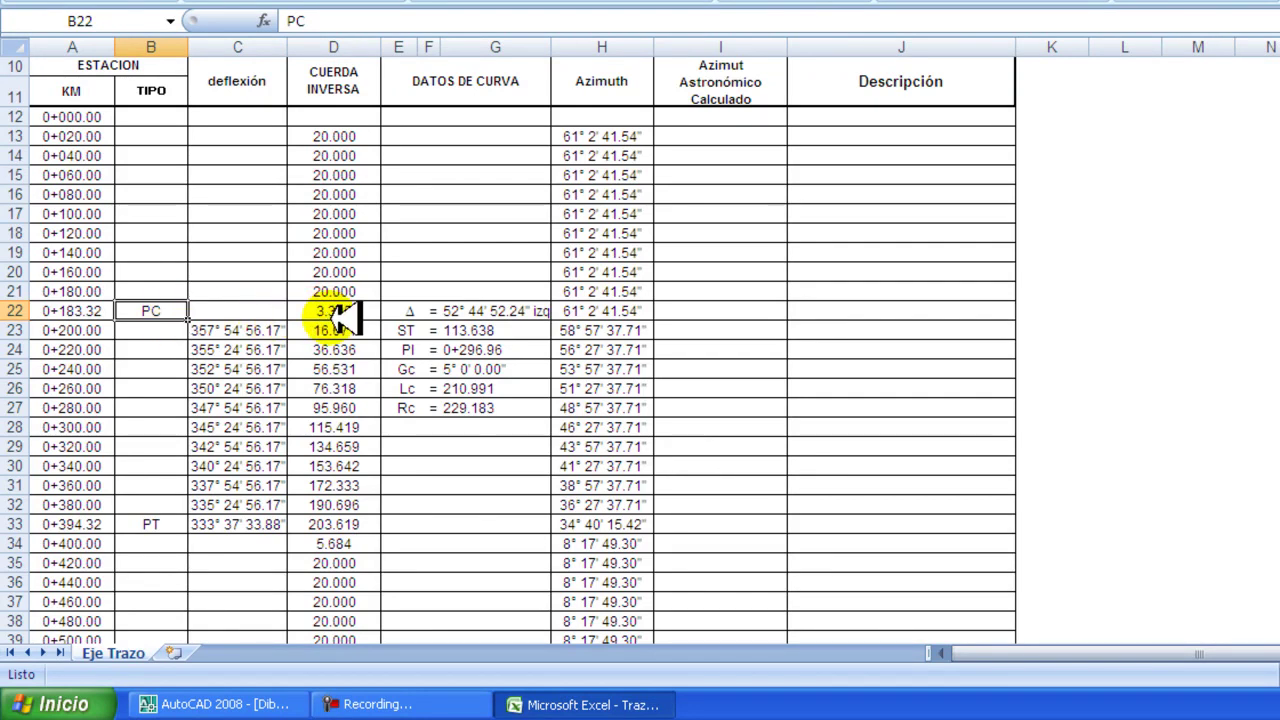
pyautogui.moveTo(421, 305); pyautogui.dragTo(421, 410)
pyautogui.click(423, 449)
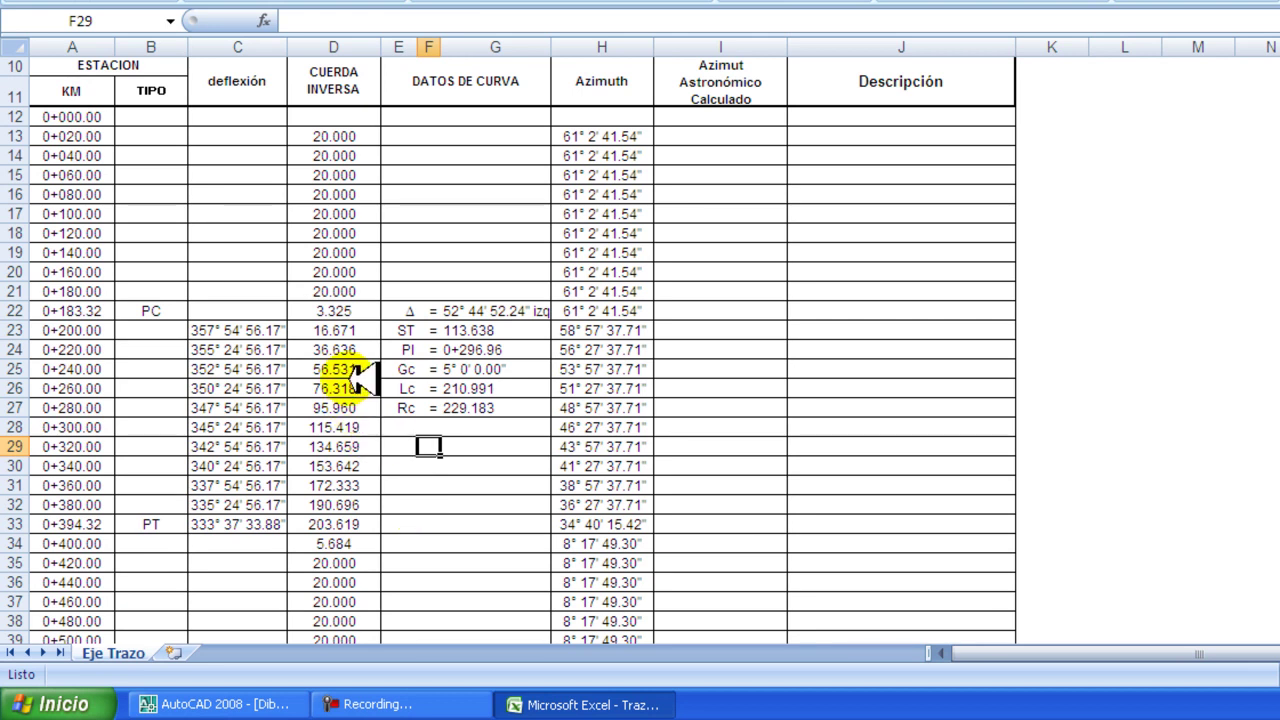
pyautogui.click(258, 330)
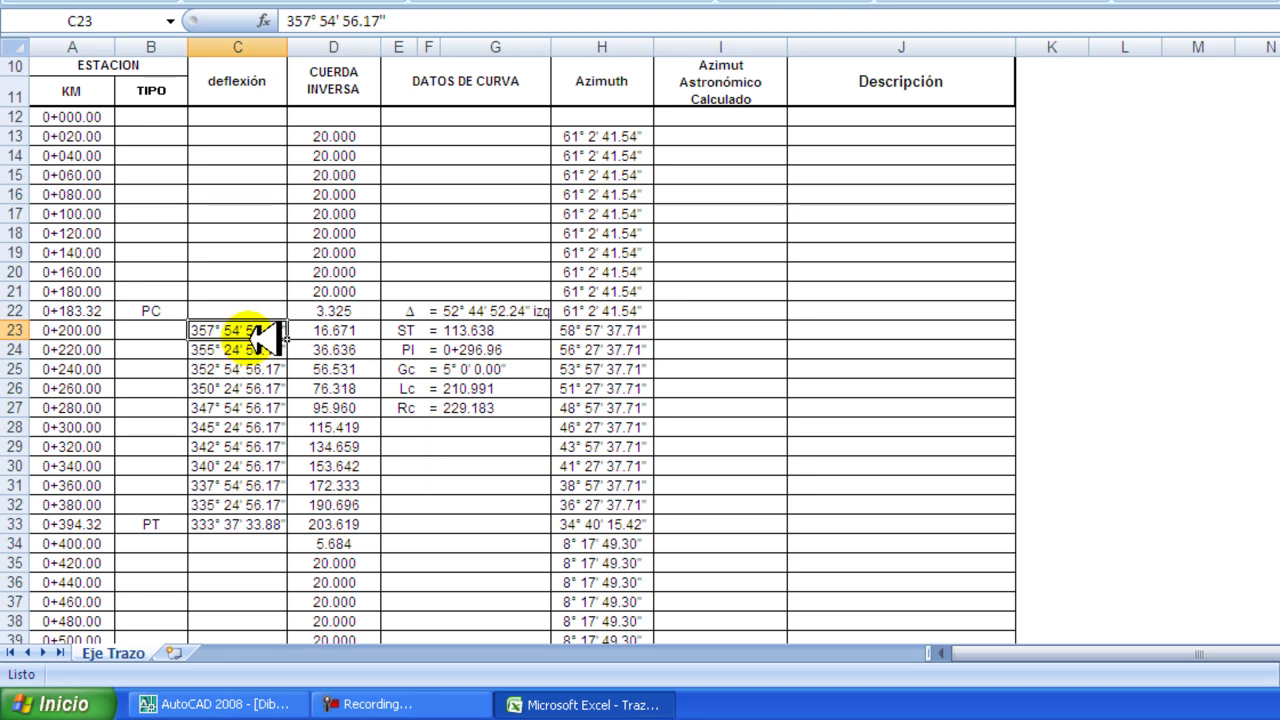
pyautogui.click(338, 313)
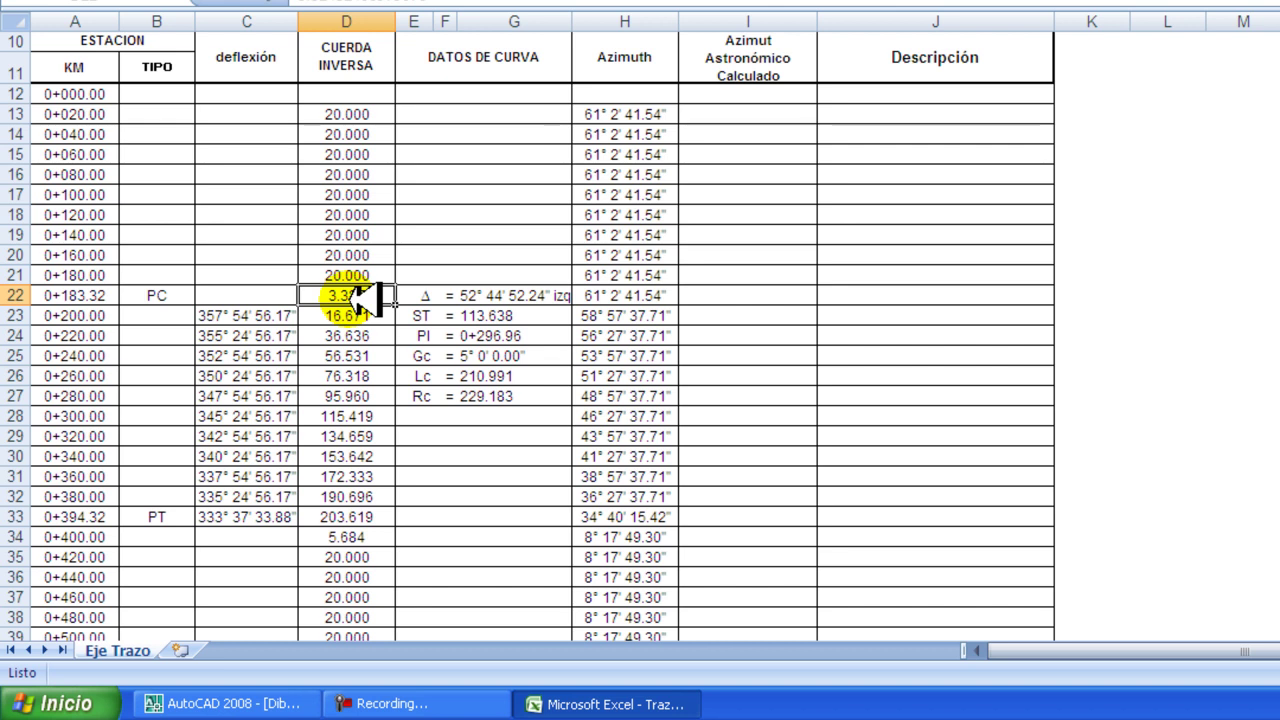
pyautogui.click(262, 318)
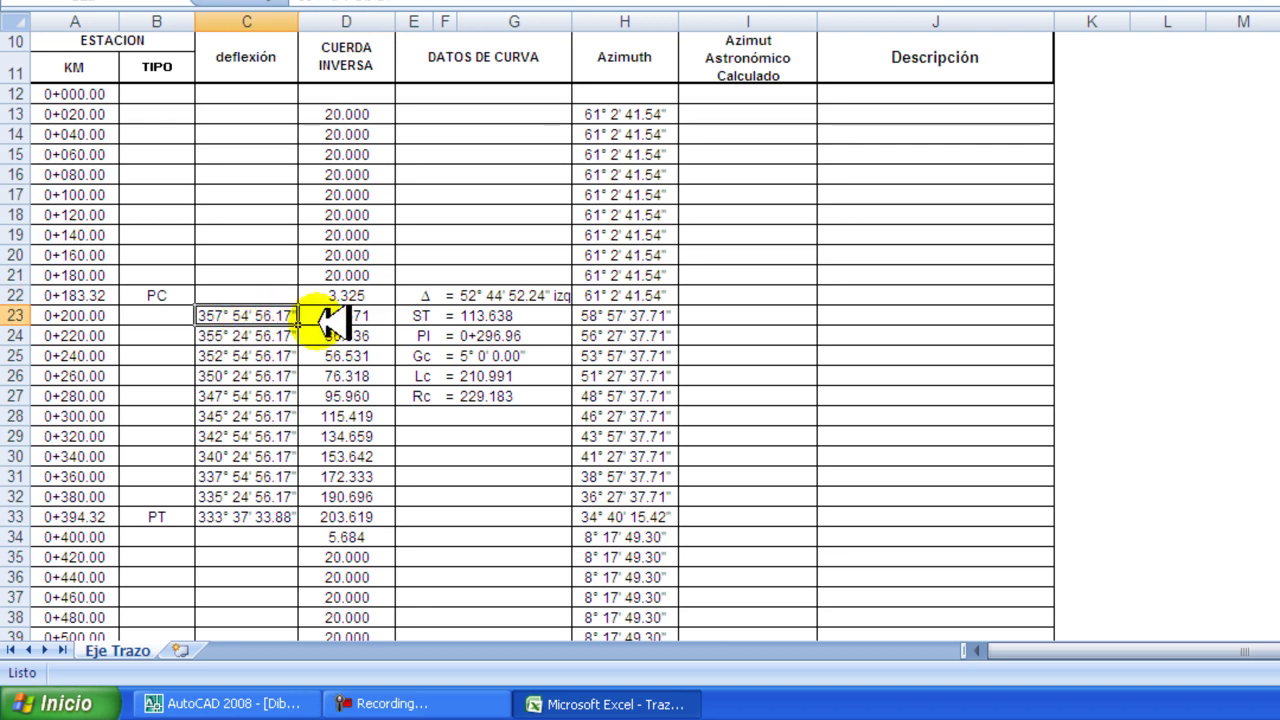
pyautogui.click(362, 315)
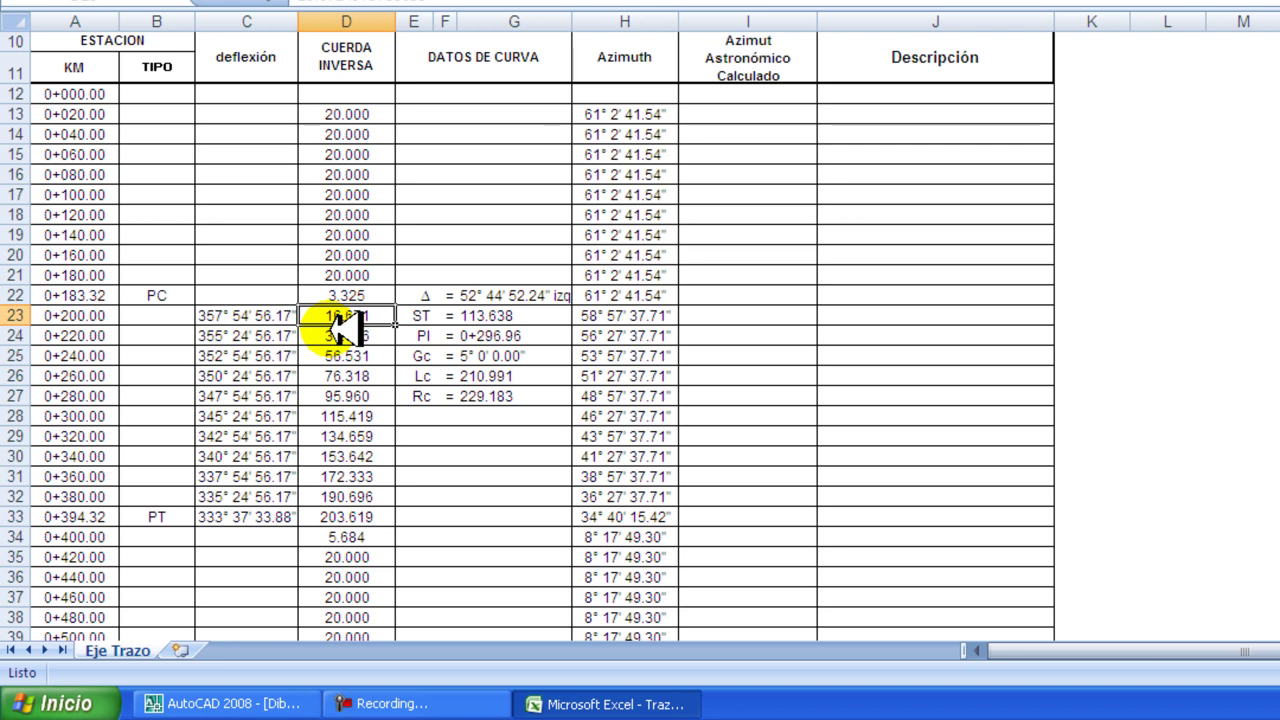
pyautogui.click(258, 338)
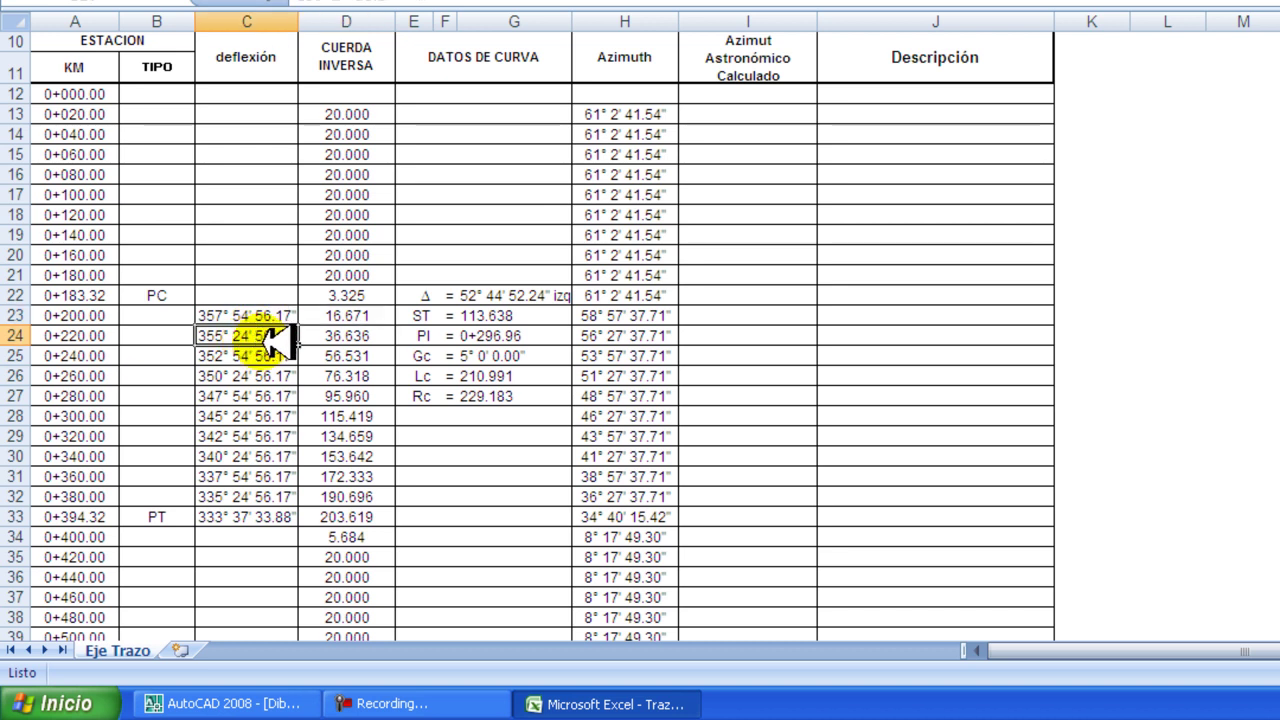
pyautogui.click(333, 336)
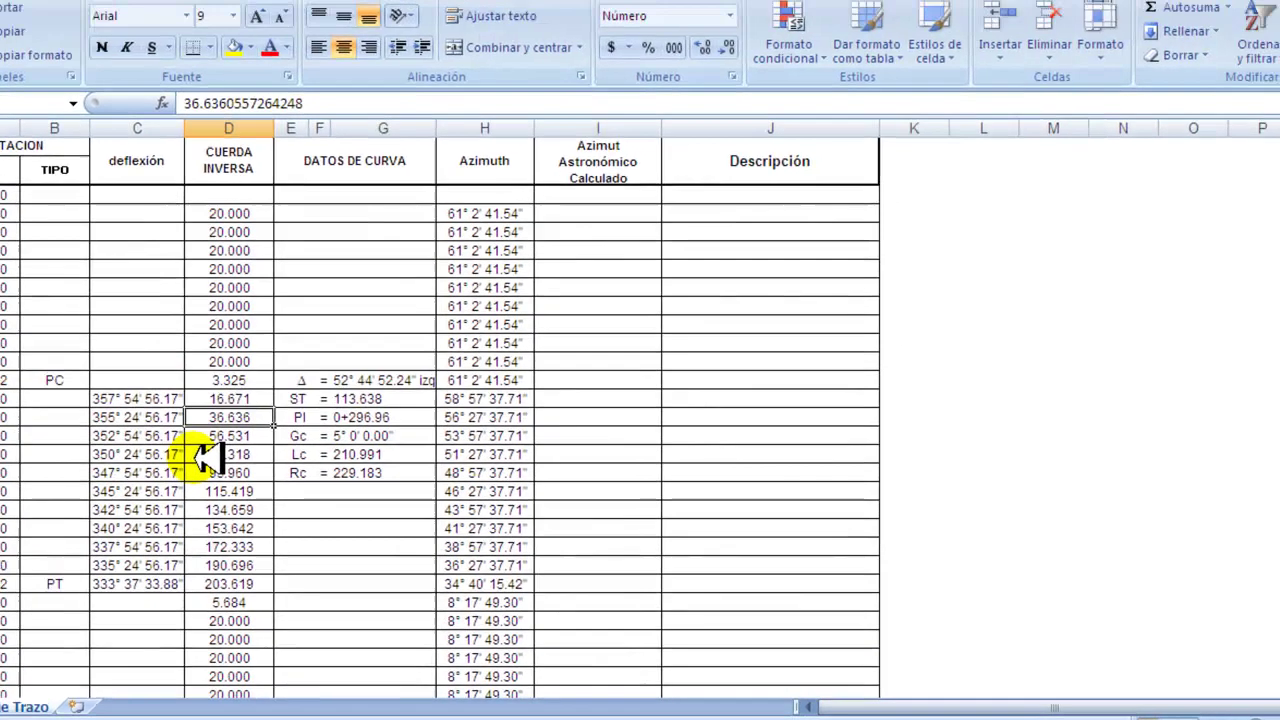
# Switch back to AutoCAD and annotate the project axis's horizontal curves with the Global option and the default rotation angle of 0
pyautogui.hotkey('alt', 'Tab')
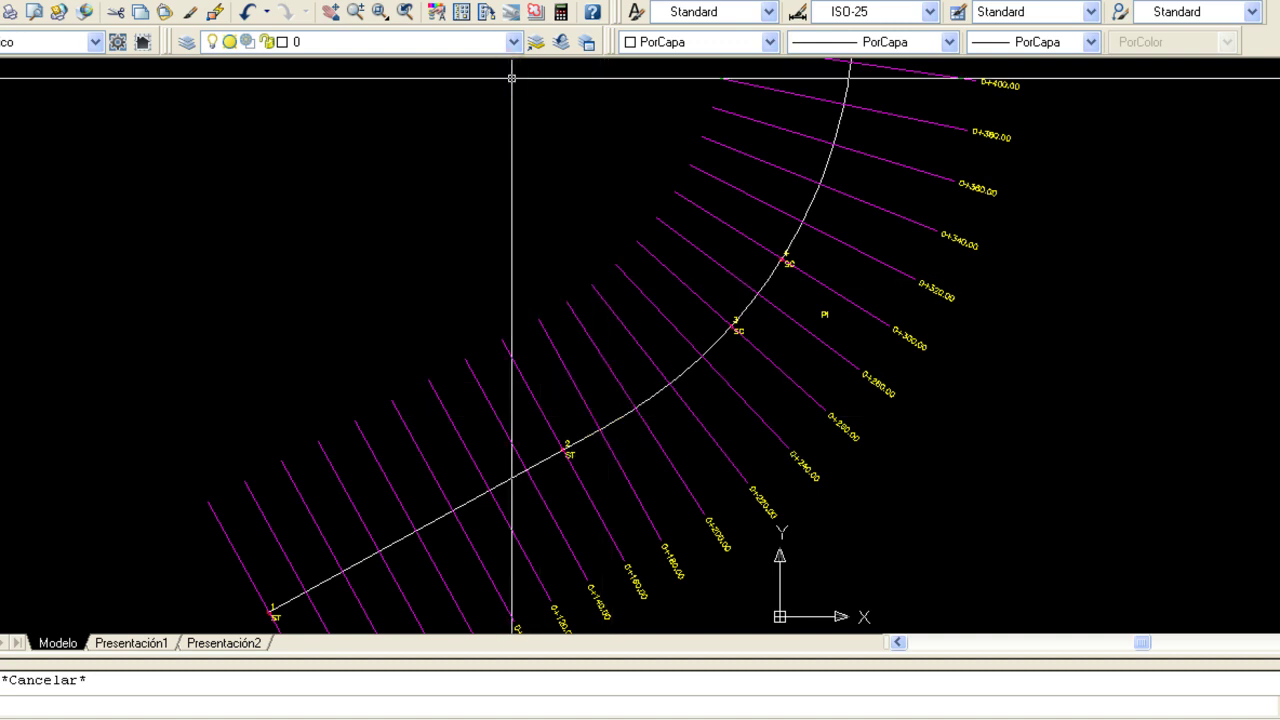
pyautogui.click(460, 3)
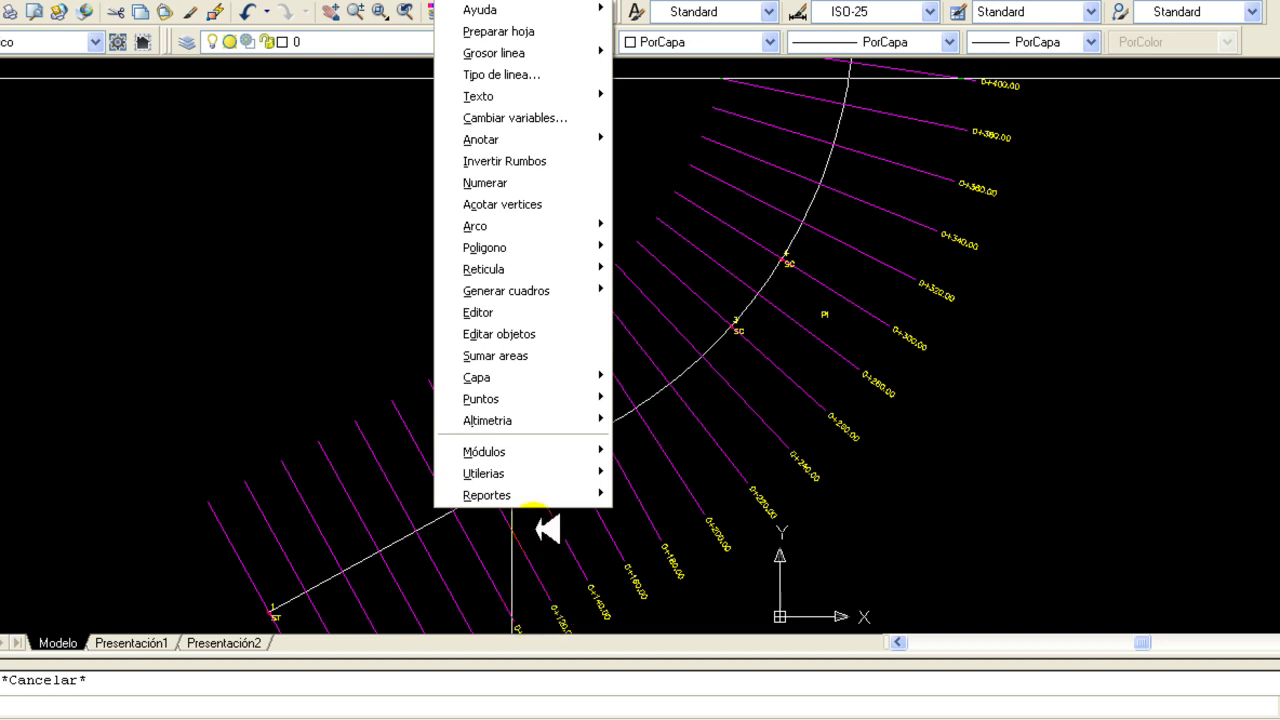
pyautogui.moveTo(538, 447)
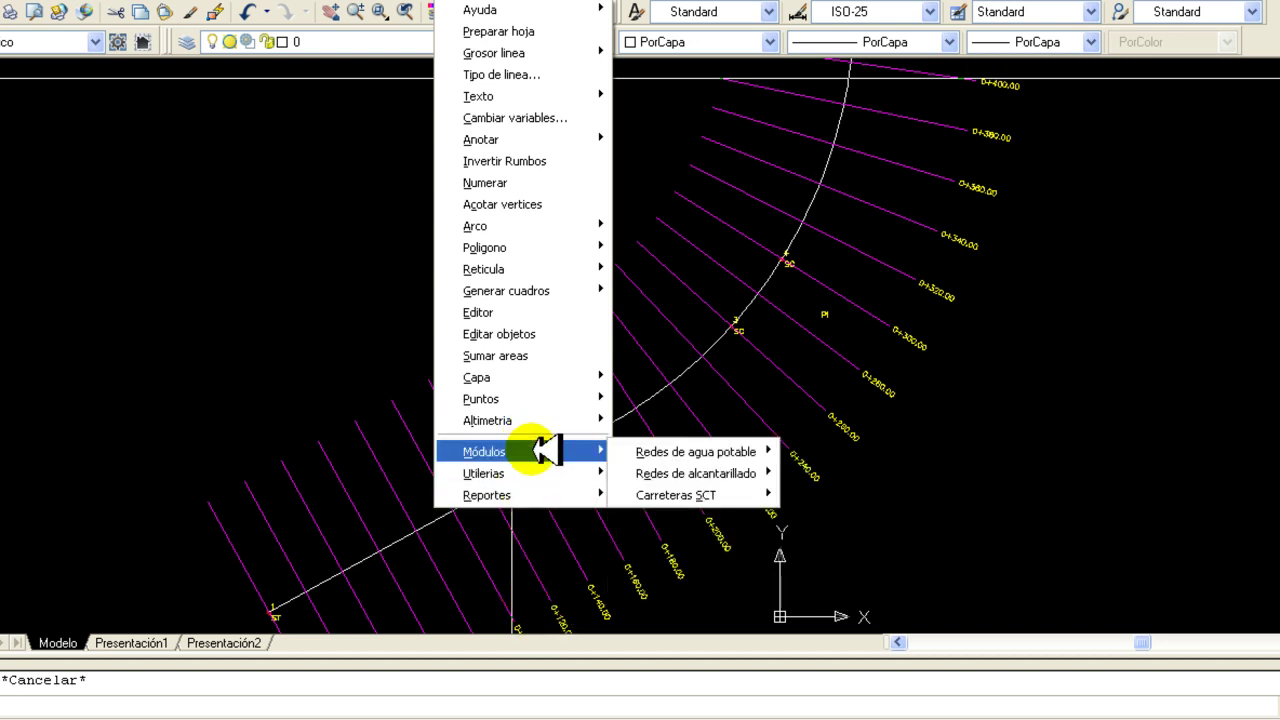
pyautogui.moveTo(688, 495)
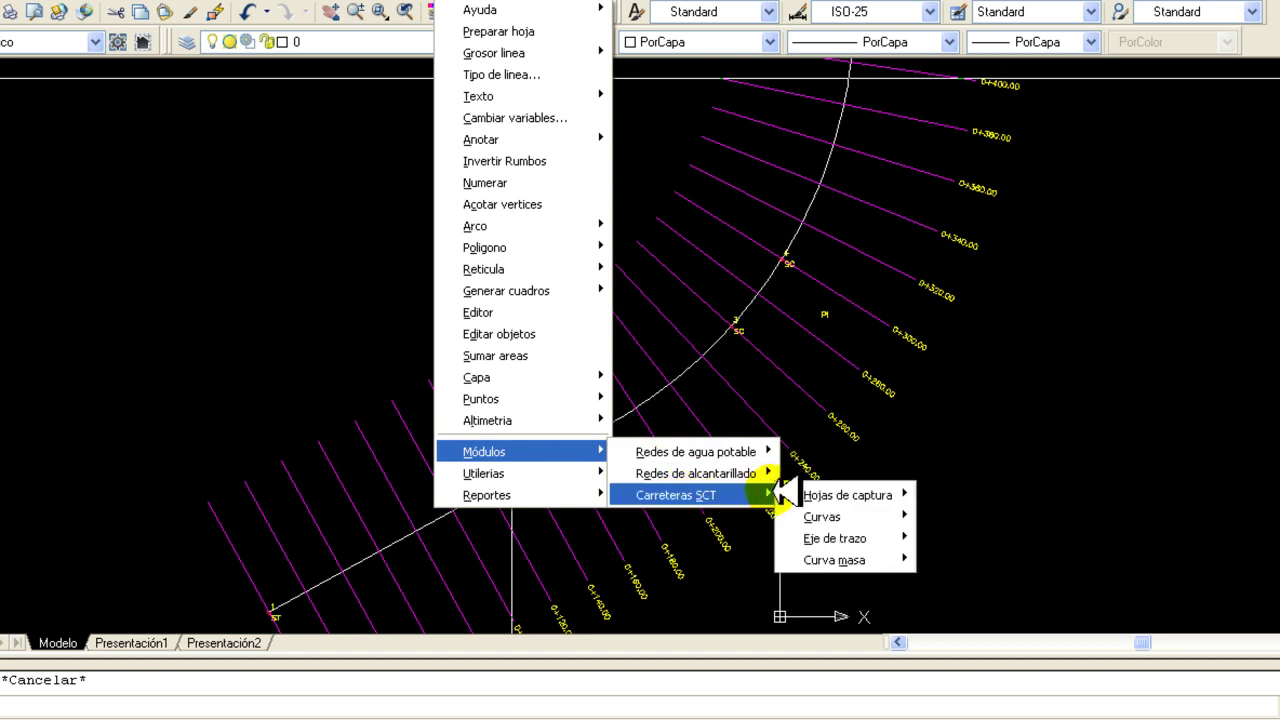
pyautogui.moveTo(840, 517)
pyautogui.moveTo(1005, 517)
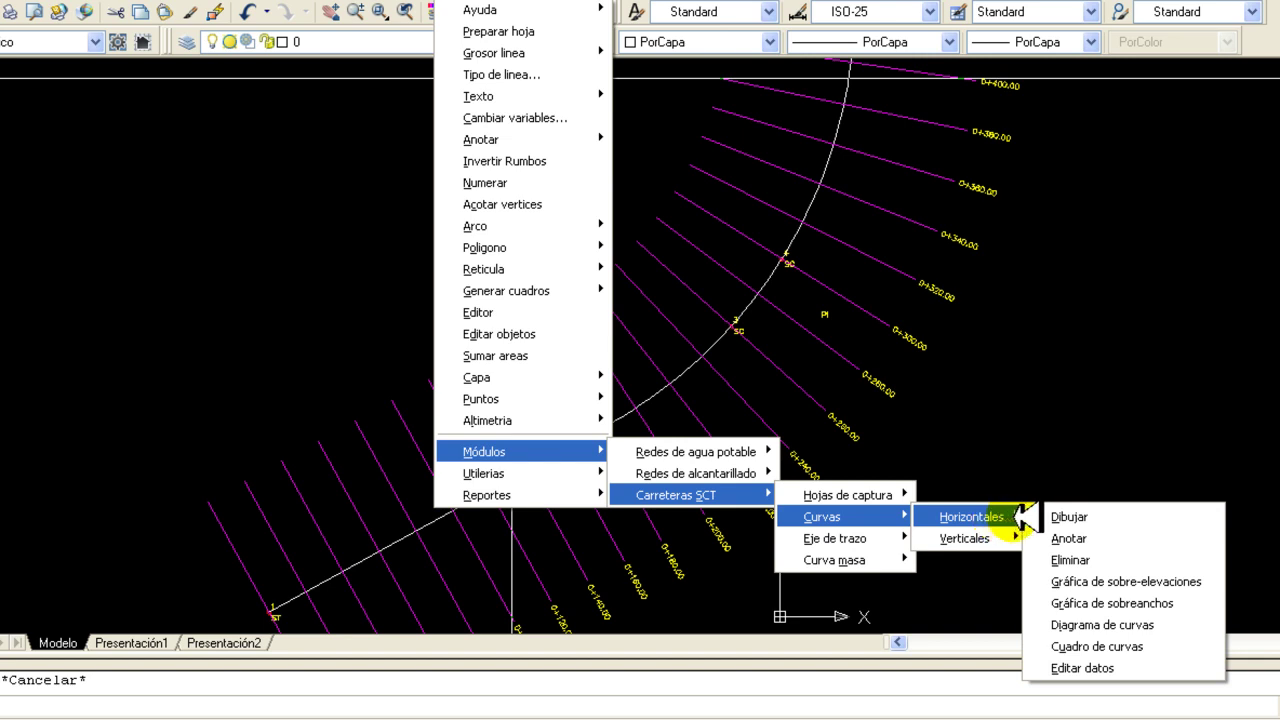
pyautogui.click(1077, 540)
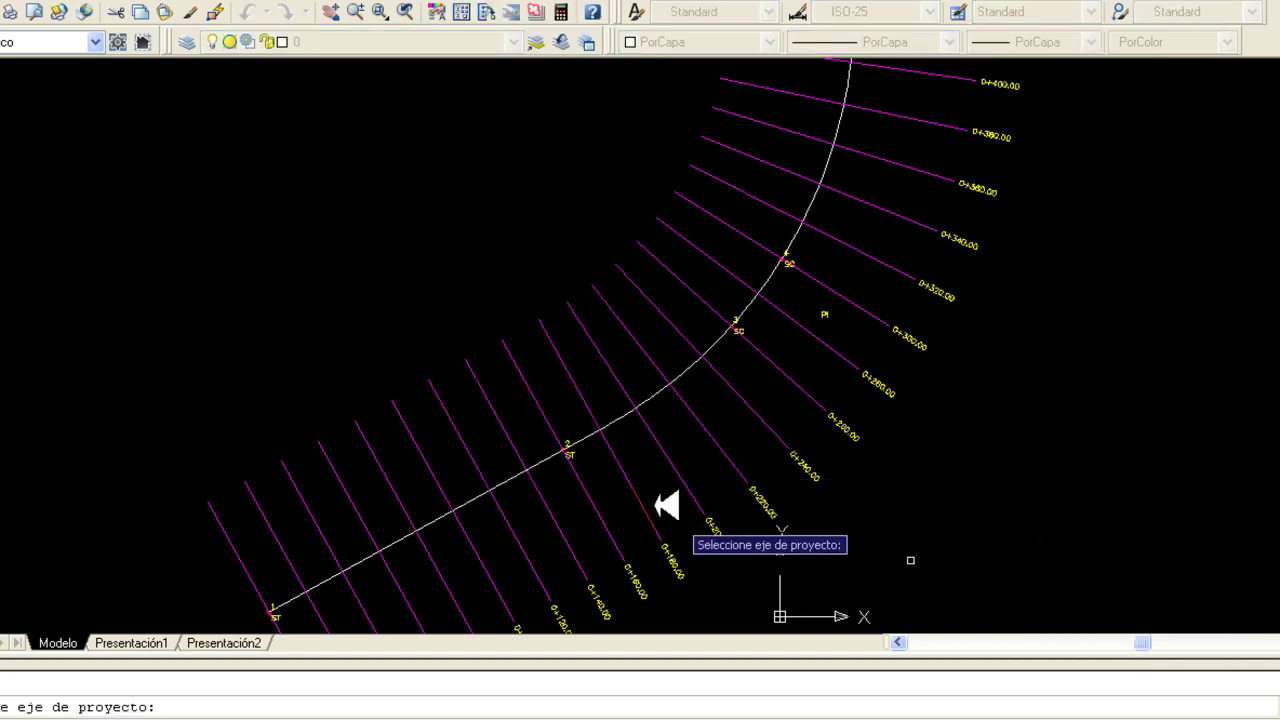
pyautogui.click(512, 481)
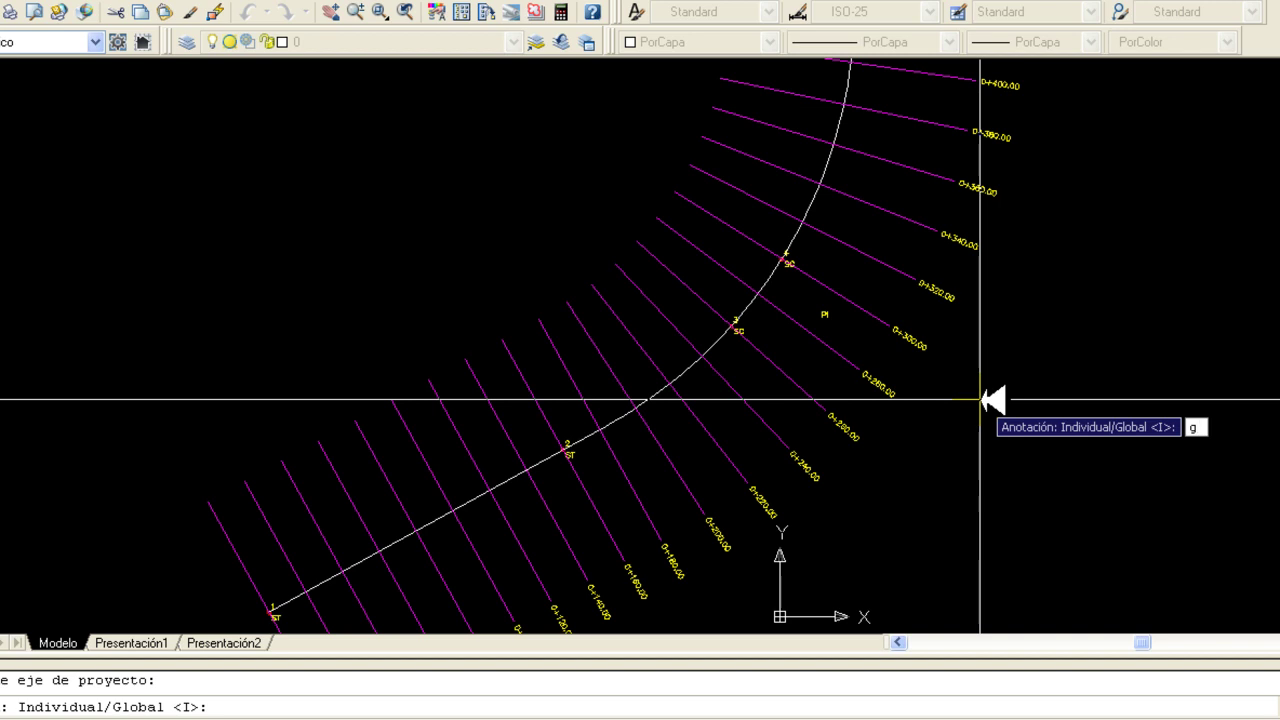
pyautogui.press('Return')
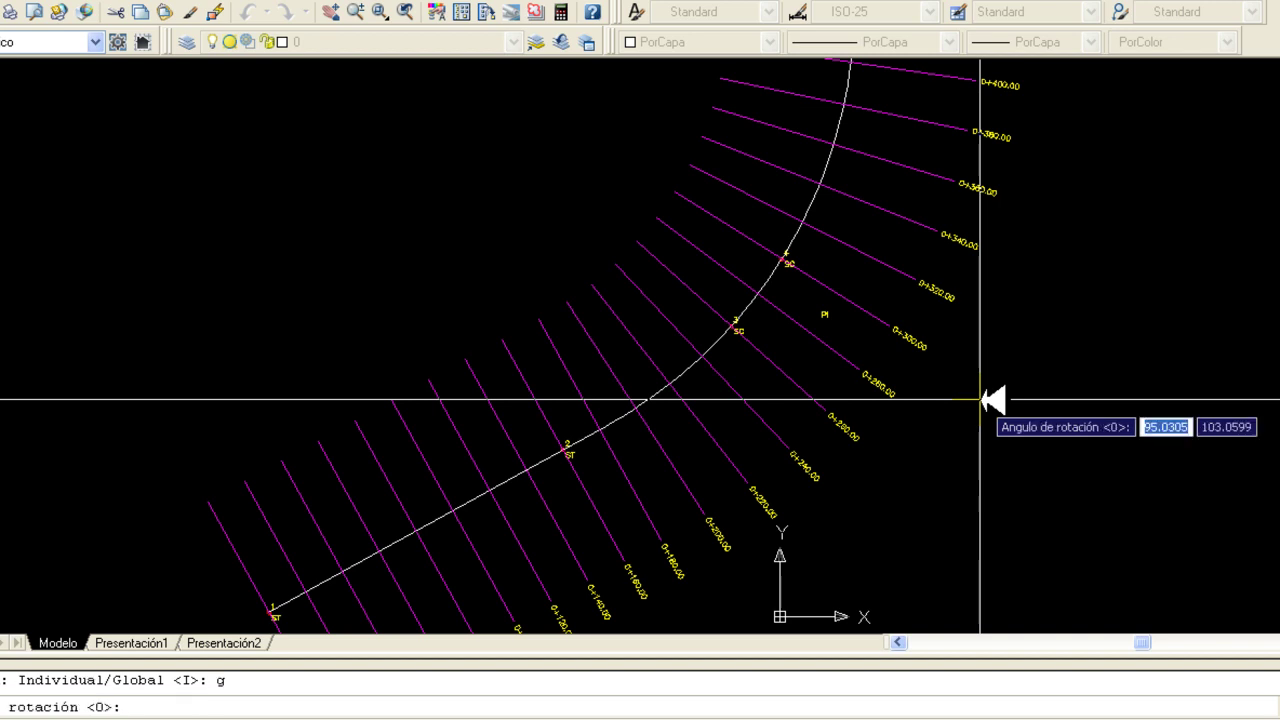
pyautogui.press('Return')
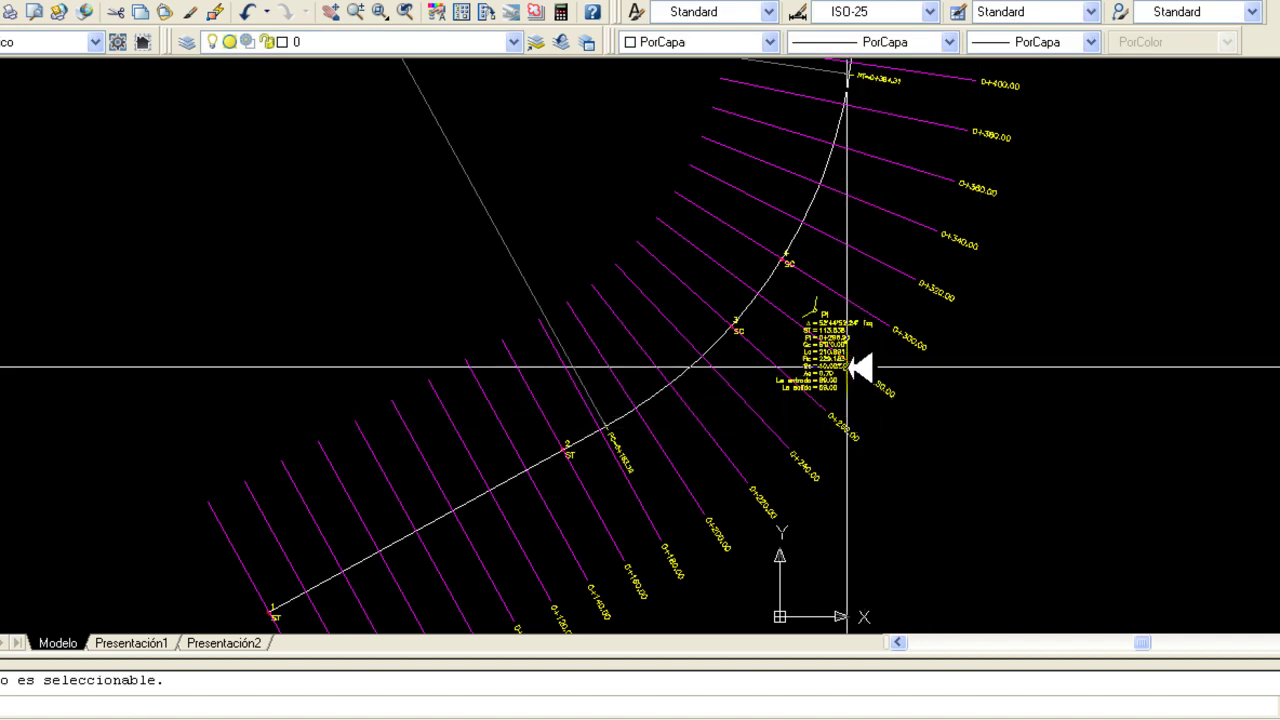
# Move the PI symbol and its curve data text inside the curve, between the two radius lines
pyautogui.scroll(3, 846, 323)
pyautogui.scroll(3, 846, 424)
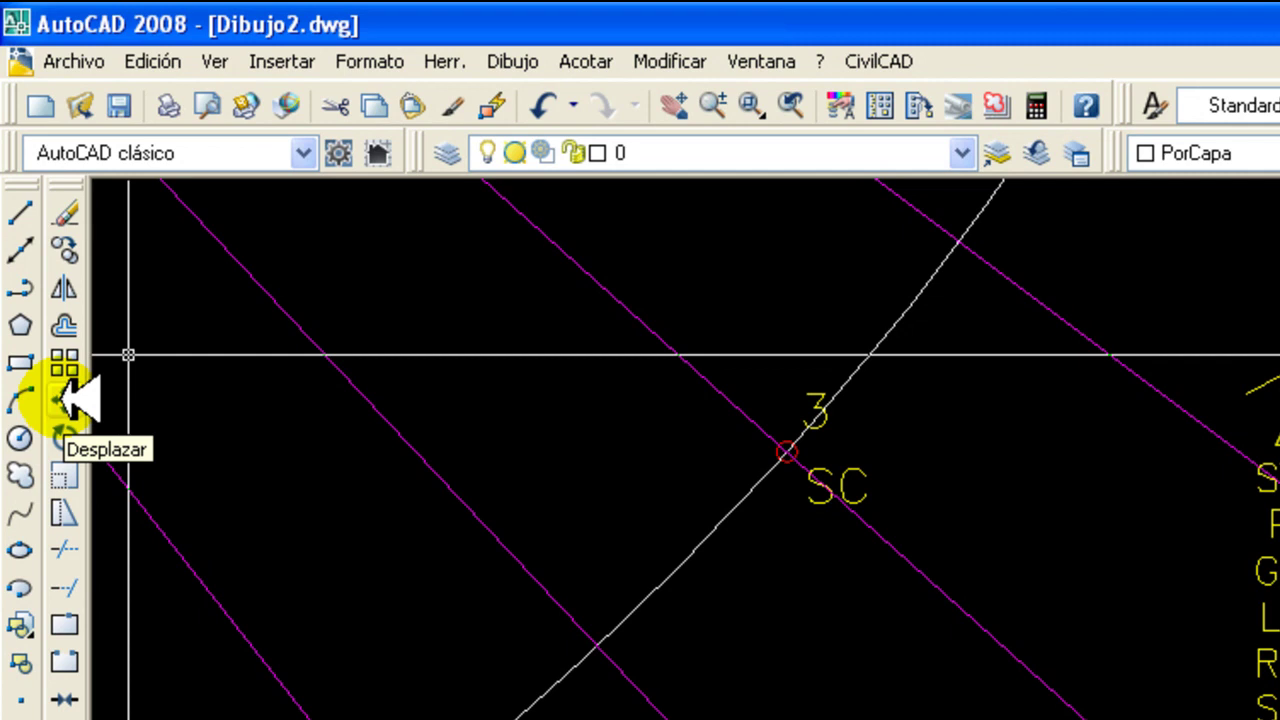
pyautogui.click(64, 398)
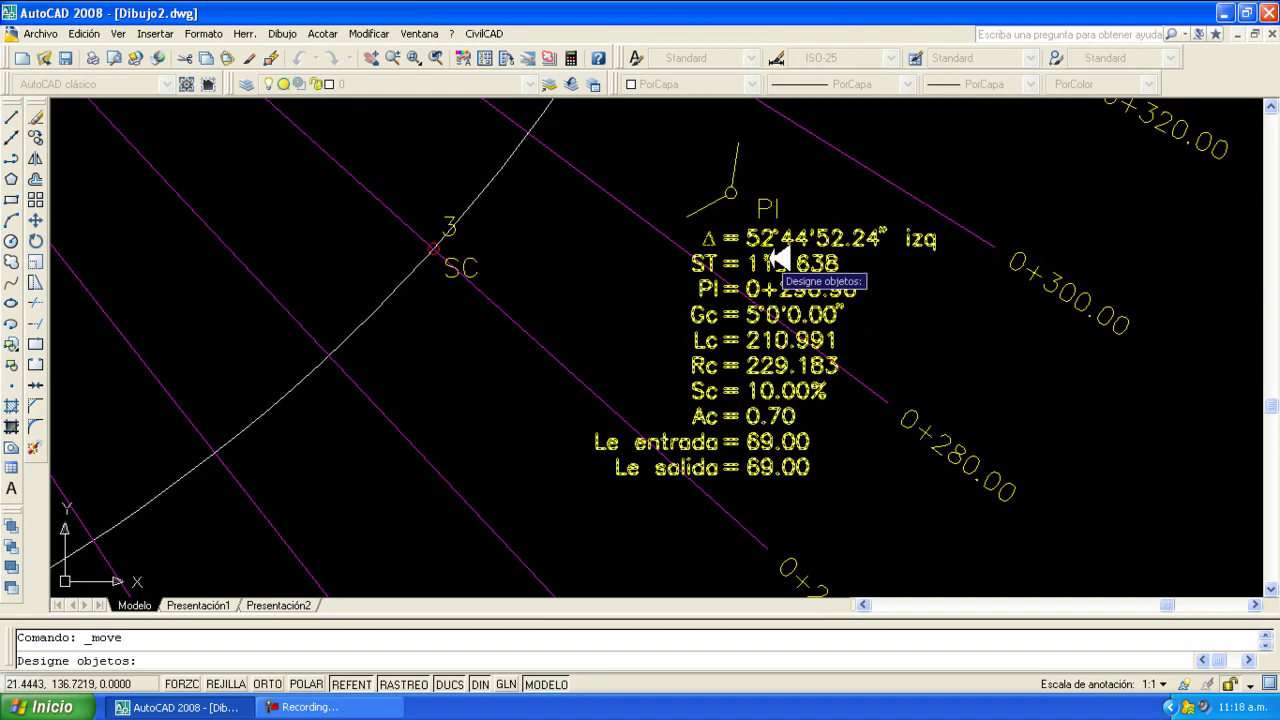
pyautogui.click(778, 258)
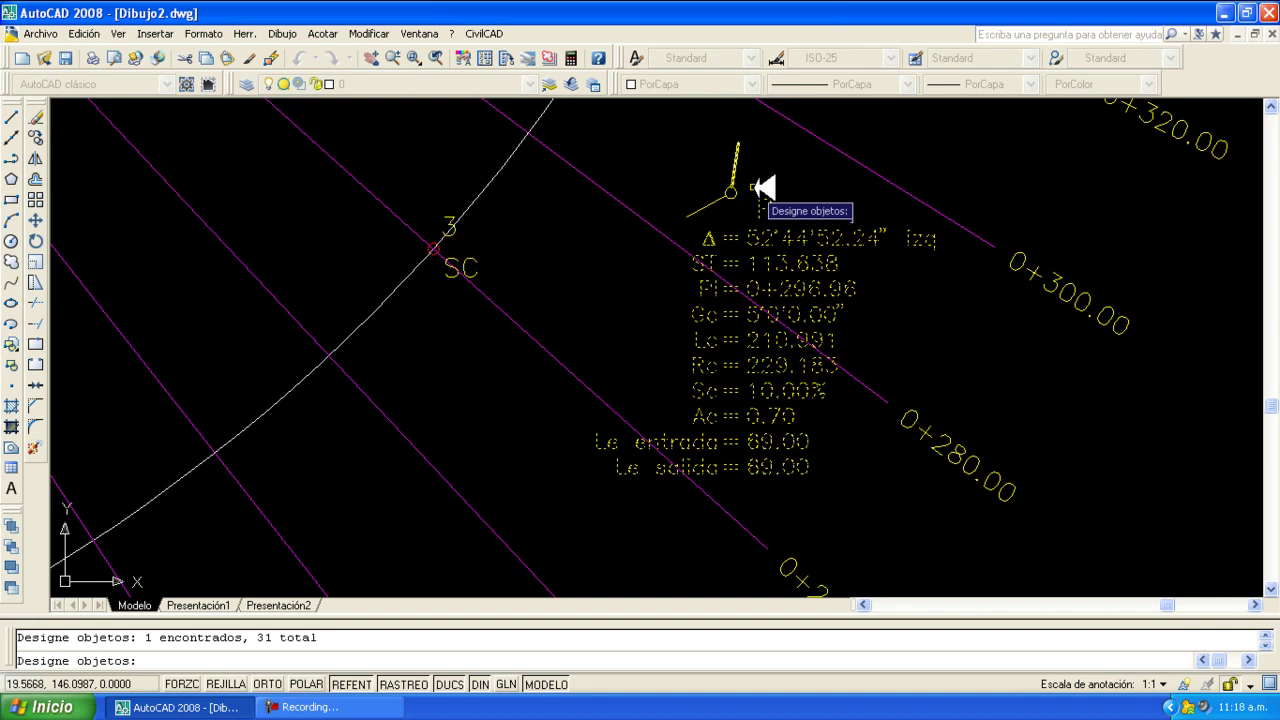
pyautogui.click(744, 176)
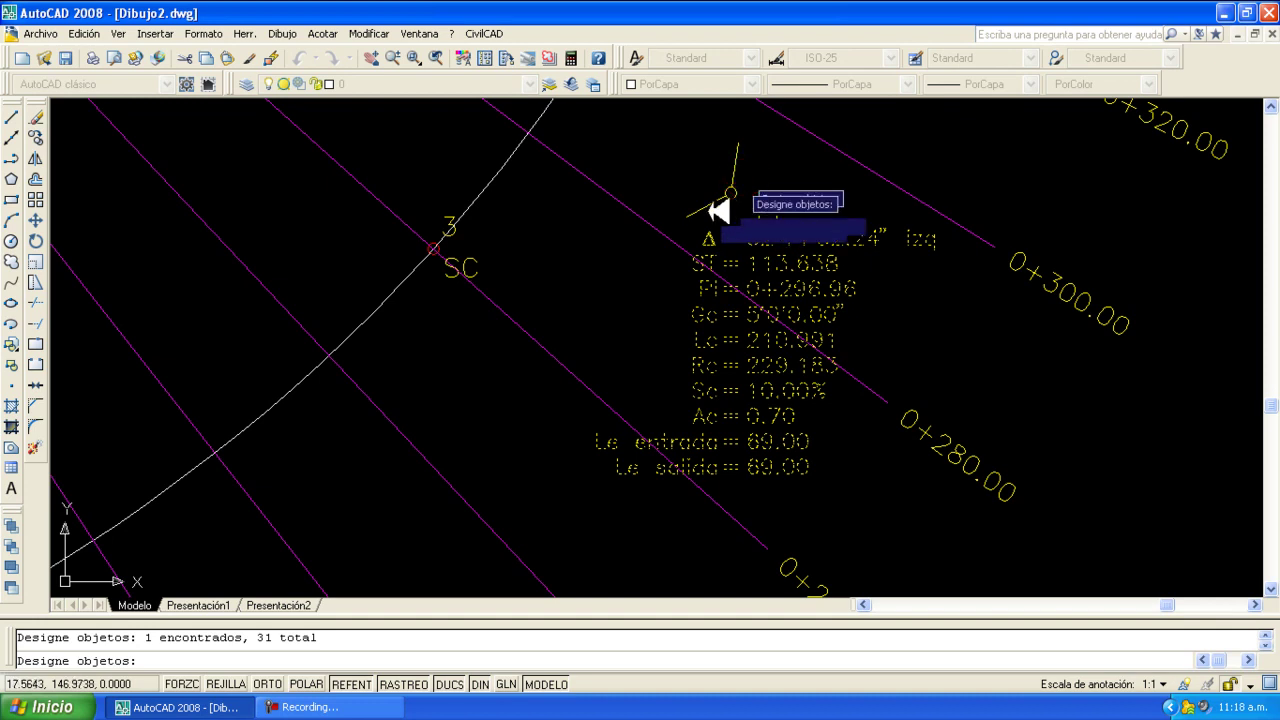
pyautogui.click(683, 204)
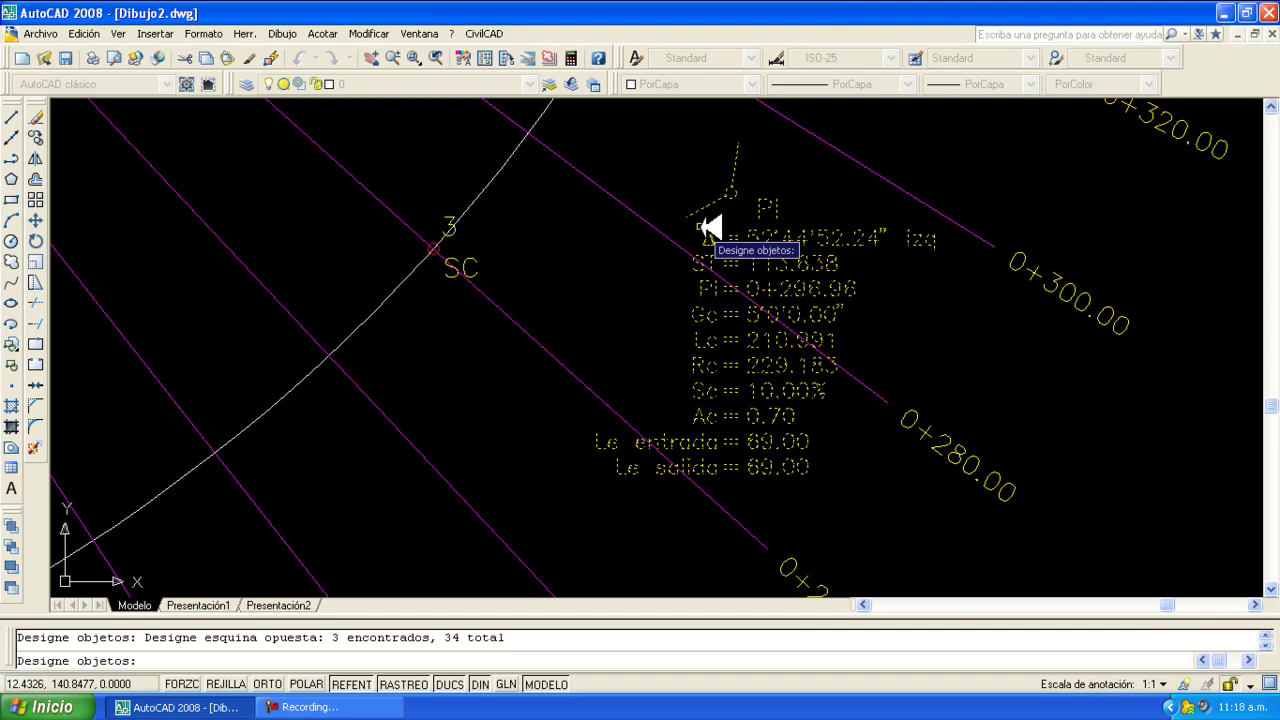
pyautogui.press('Return')
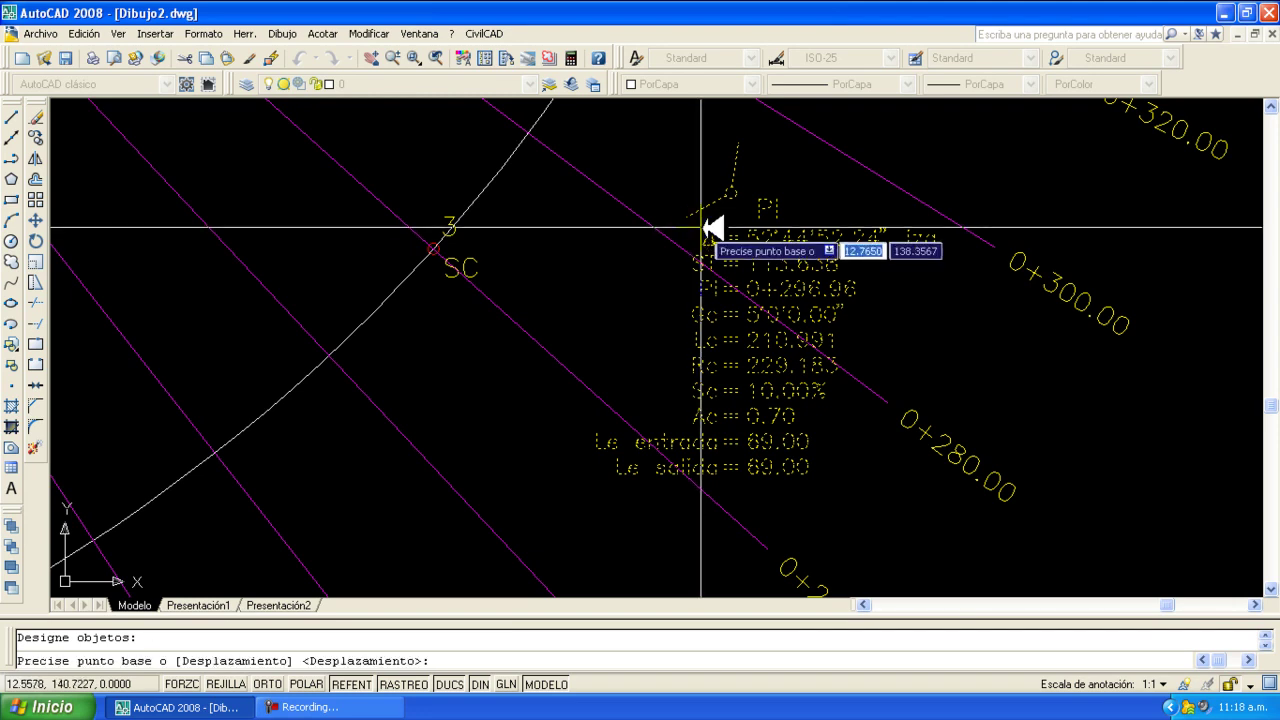
pyautogui.click(746, 184)
pyautogui.scroll(-10, 746, 184)
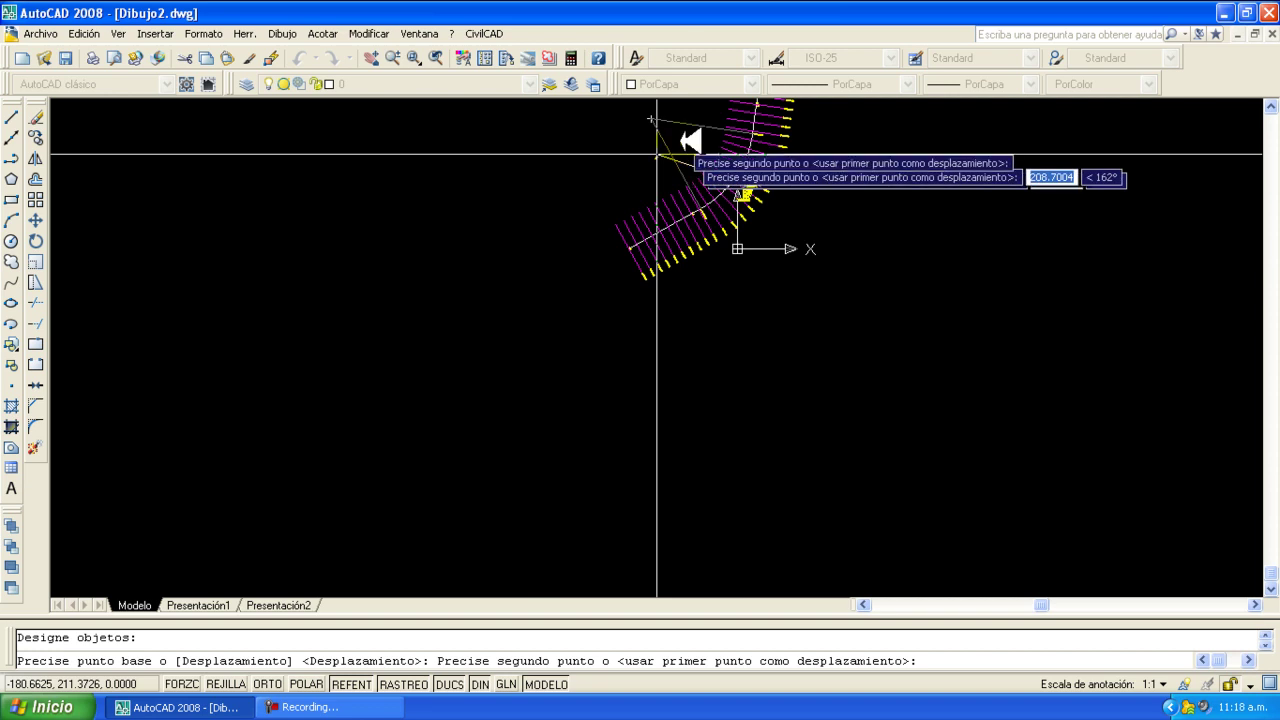
pyautogui.scroll(3, 672, 120)
pyautogui.scroll(3, 682, 110)
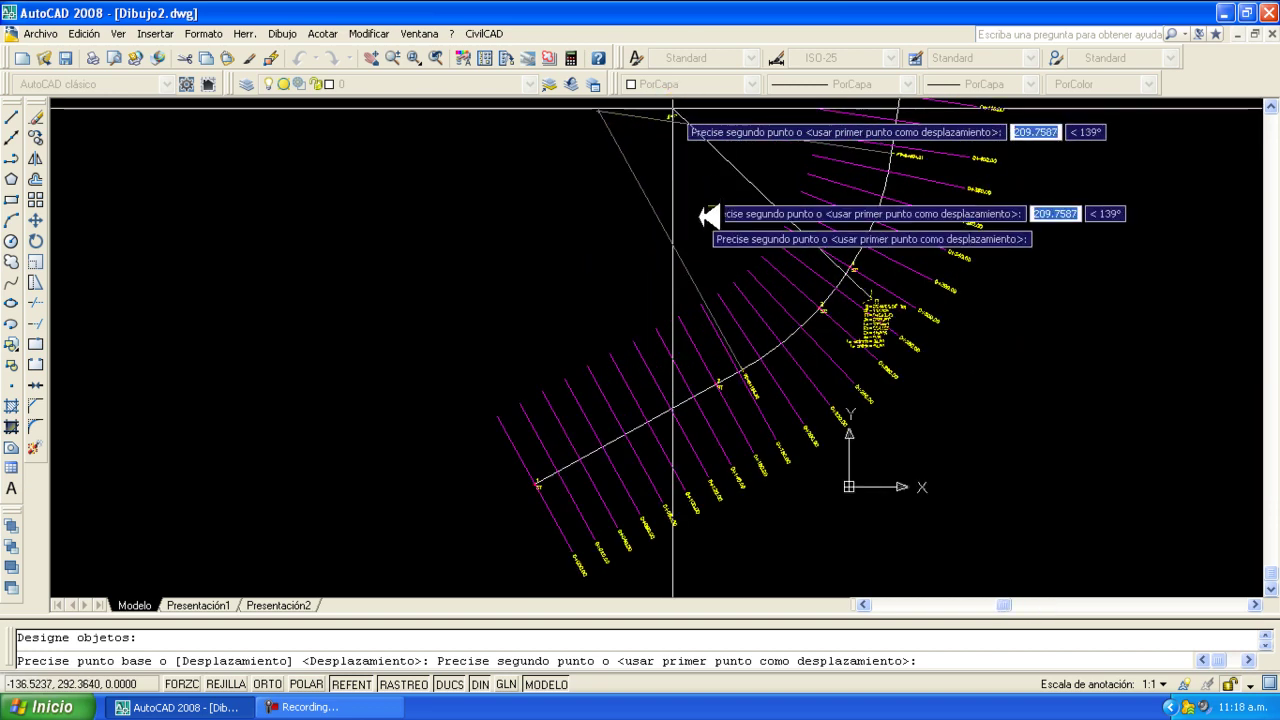
pyautogui.click(686, 152)
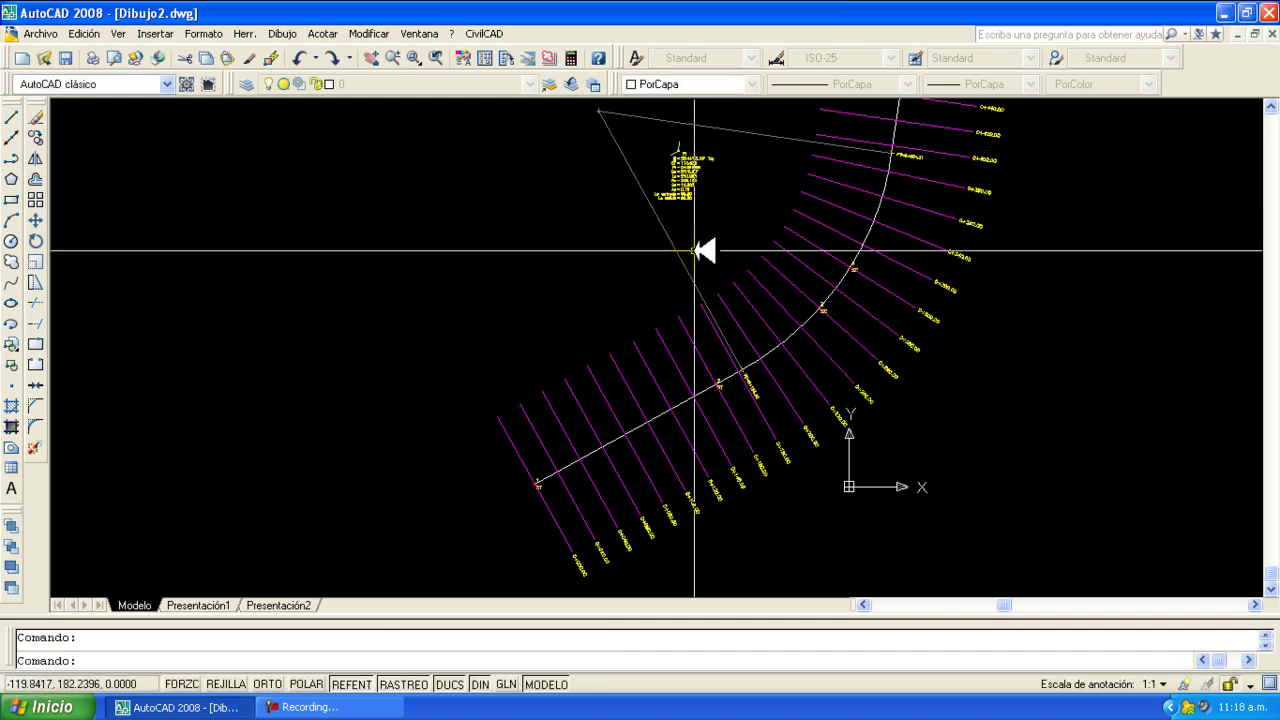
# Examine the relocated curve data and the angle geometry at the PC station
pyautogui.scroll(8, 674, 154)
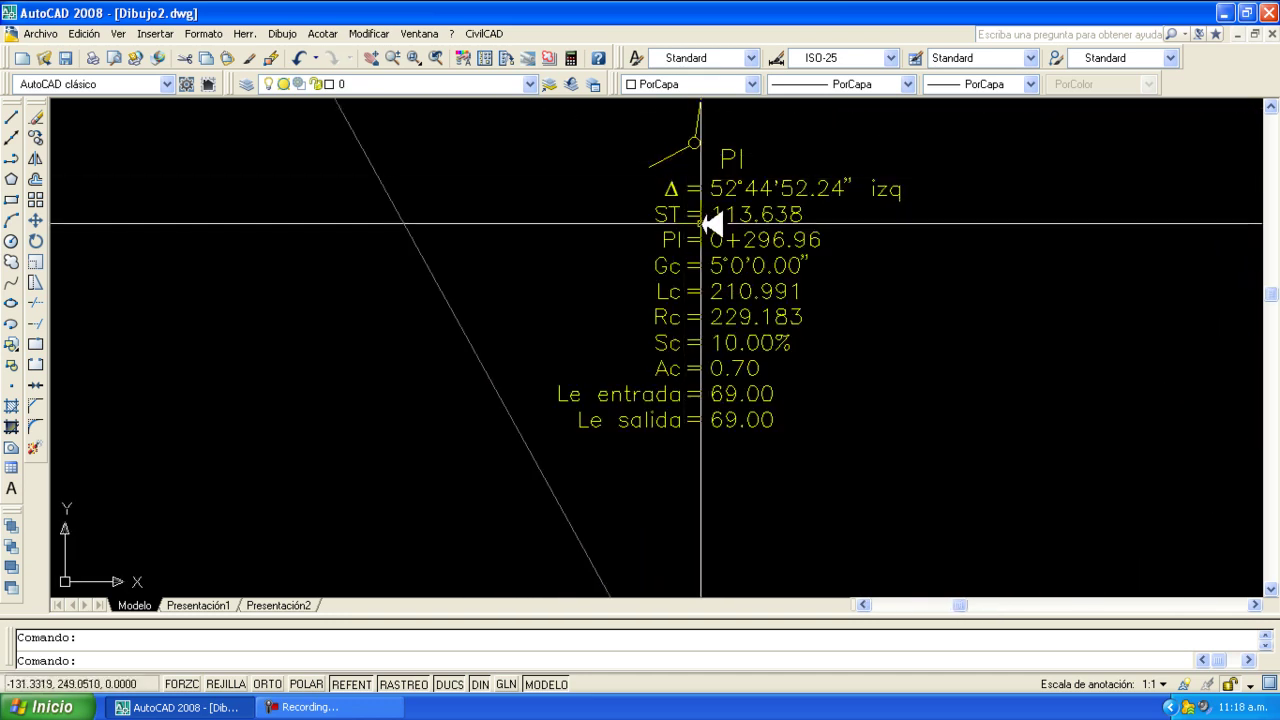
pyautogui.scroll(-5, 700, 228)
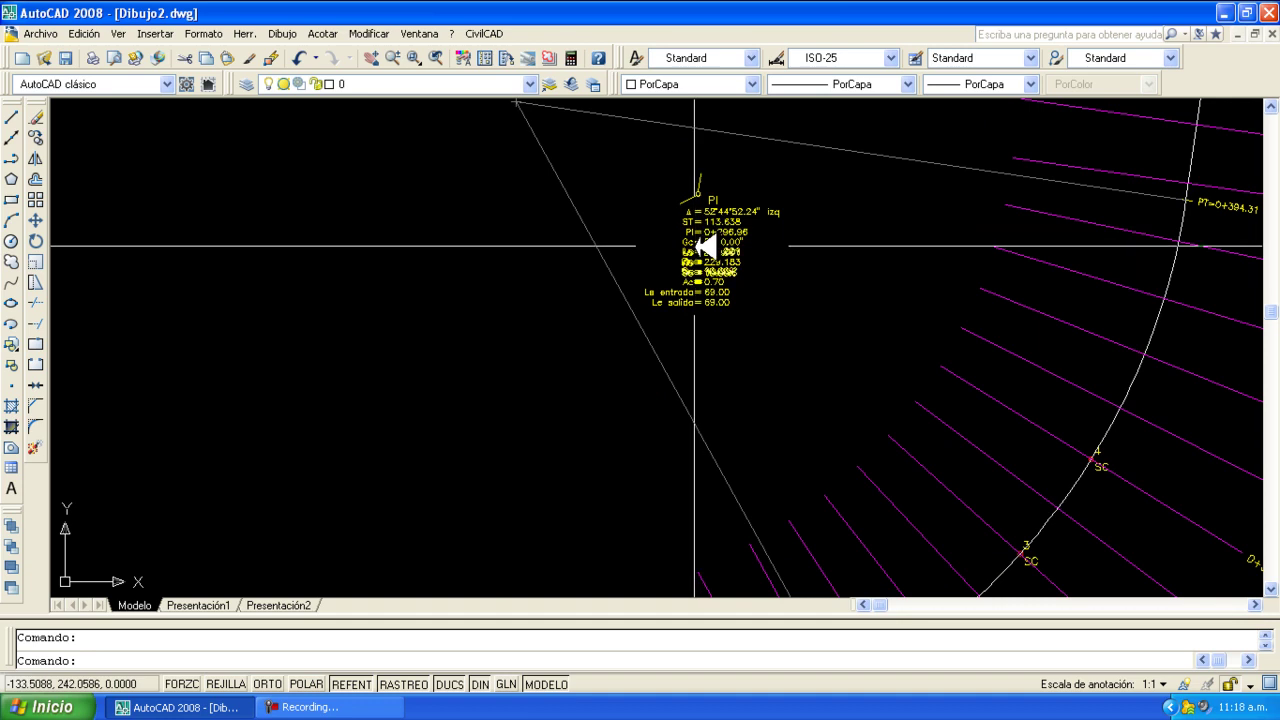
pyautogui.scroll(3, 700, 228)
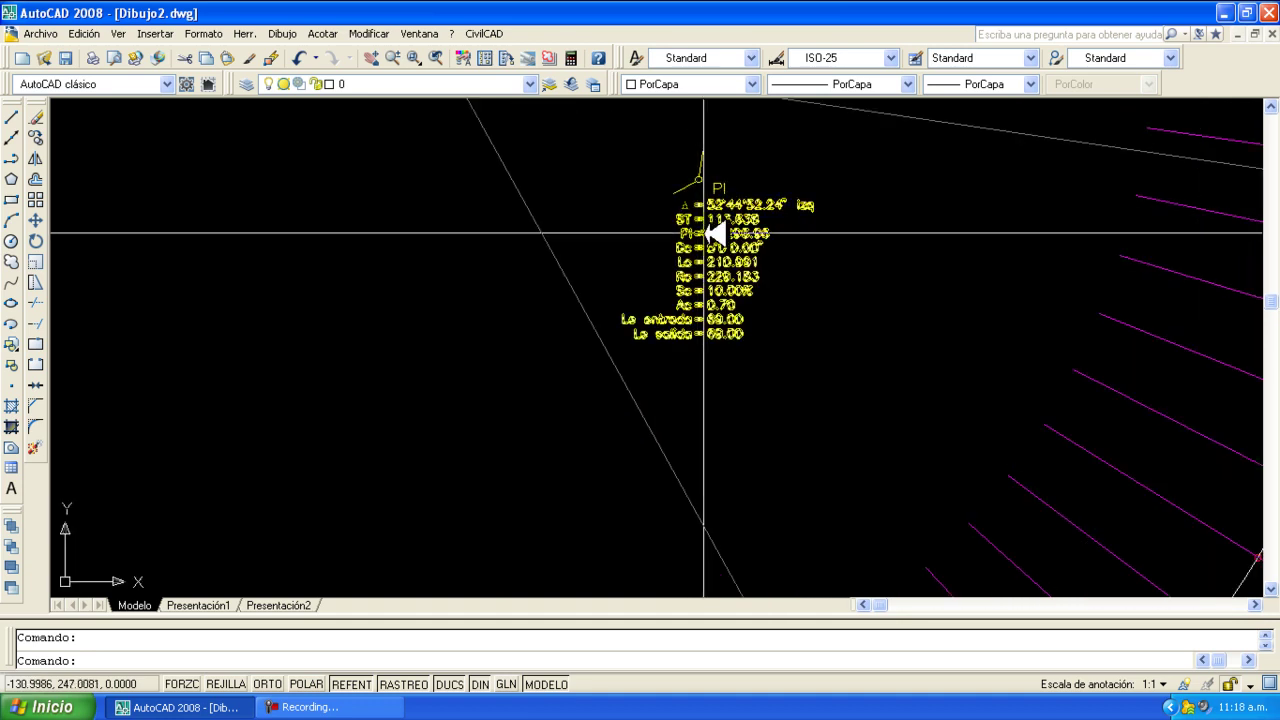
pyautogui.scroll(3, 700, 230)
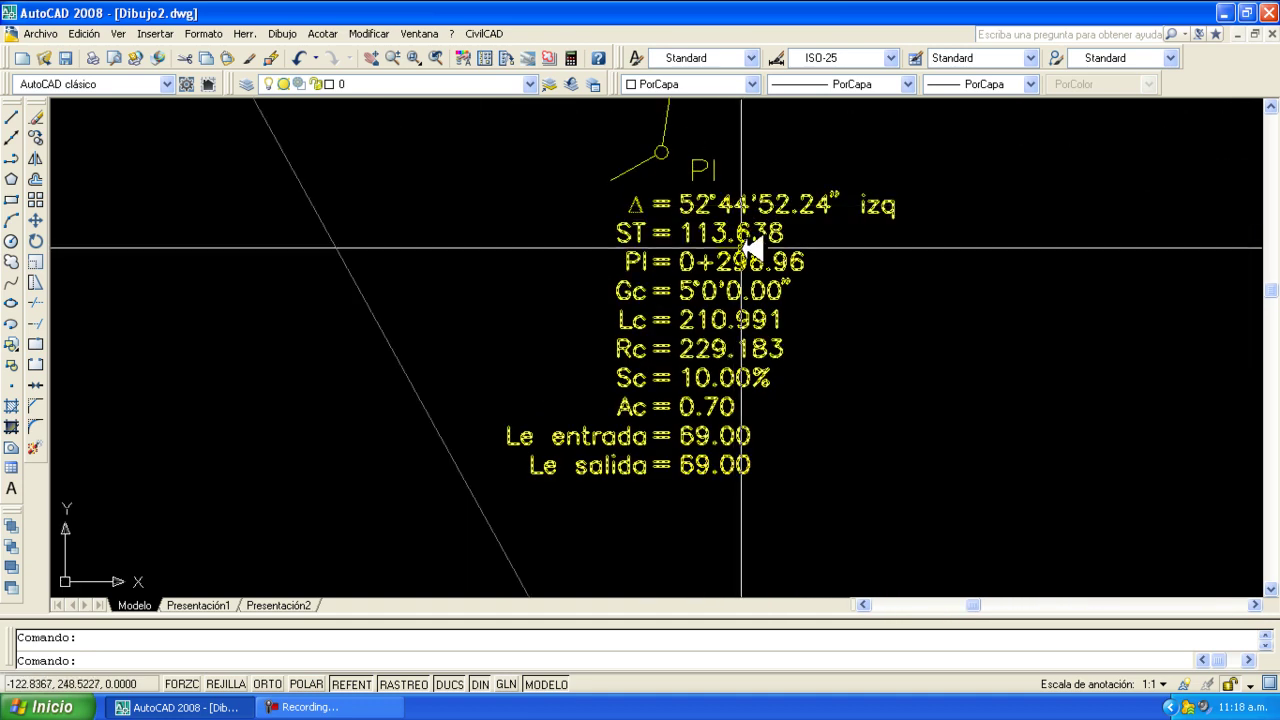
pyautogui.scroll(-6, 692, 283)
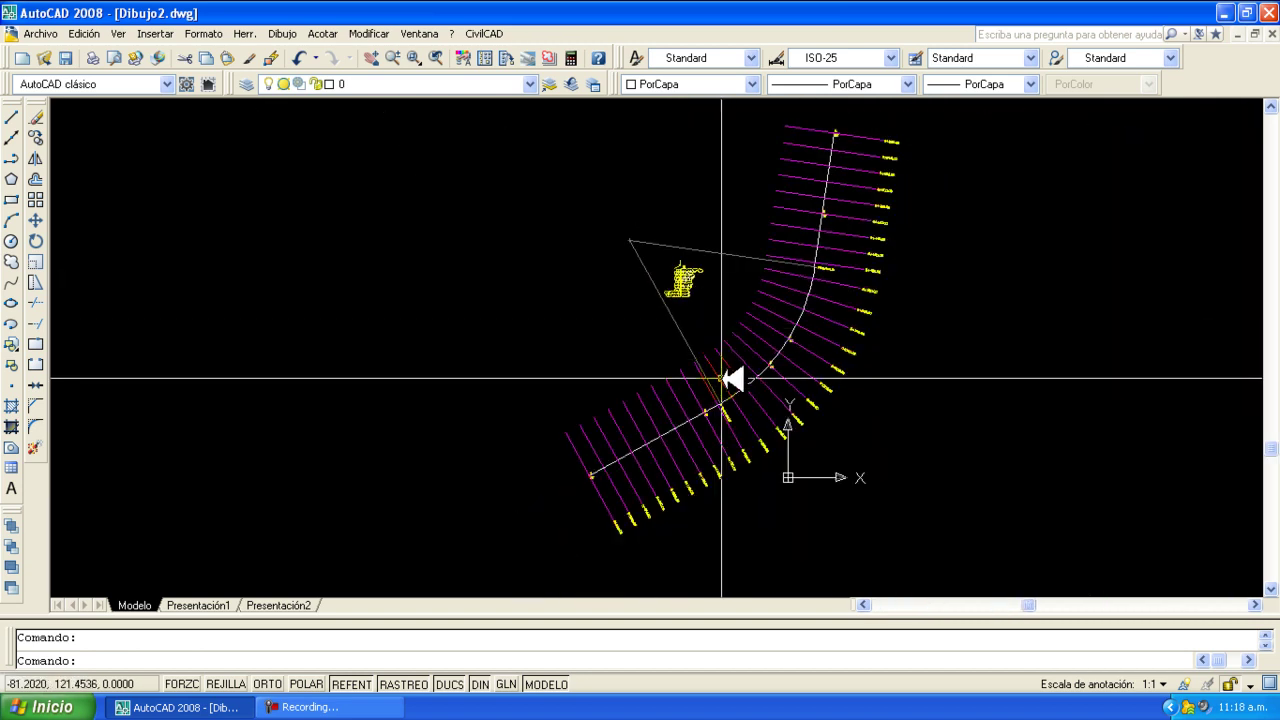
pyautogui.scroll(5, 724, 418)
pyautogui.scroll(4, 724, 414)
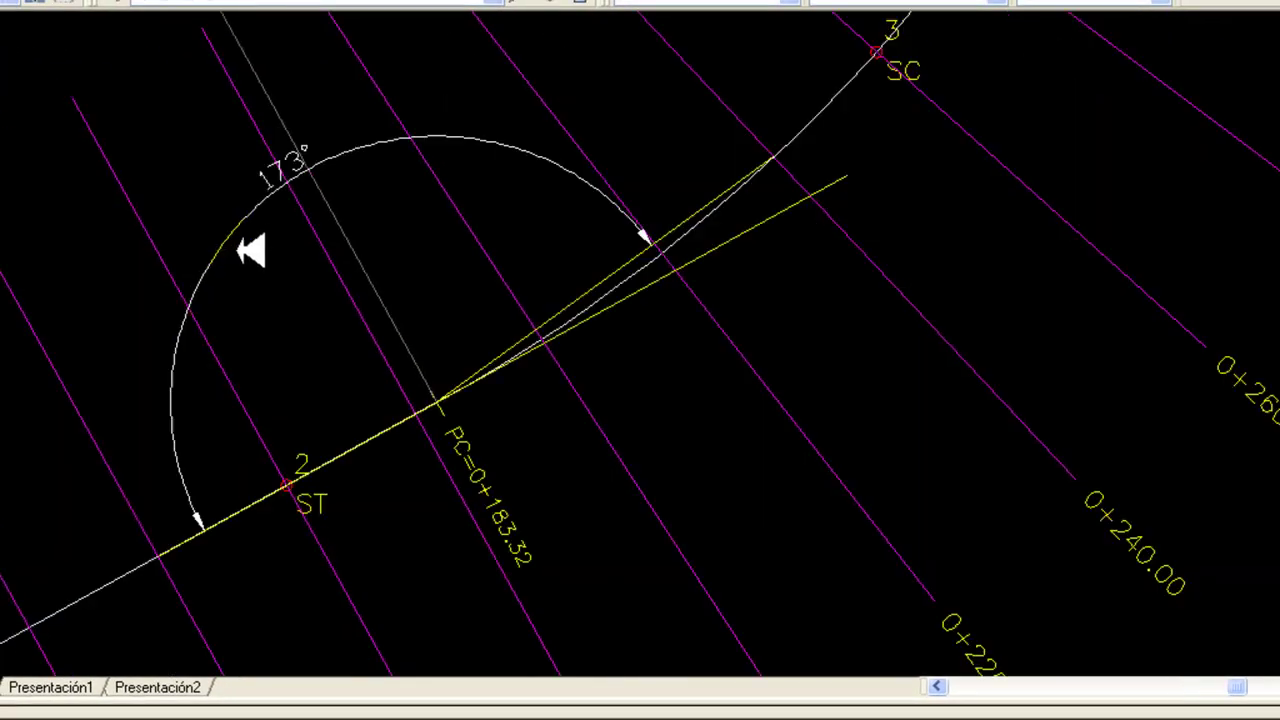
pyautogui.scroll(-8, 250, 250)
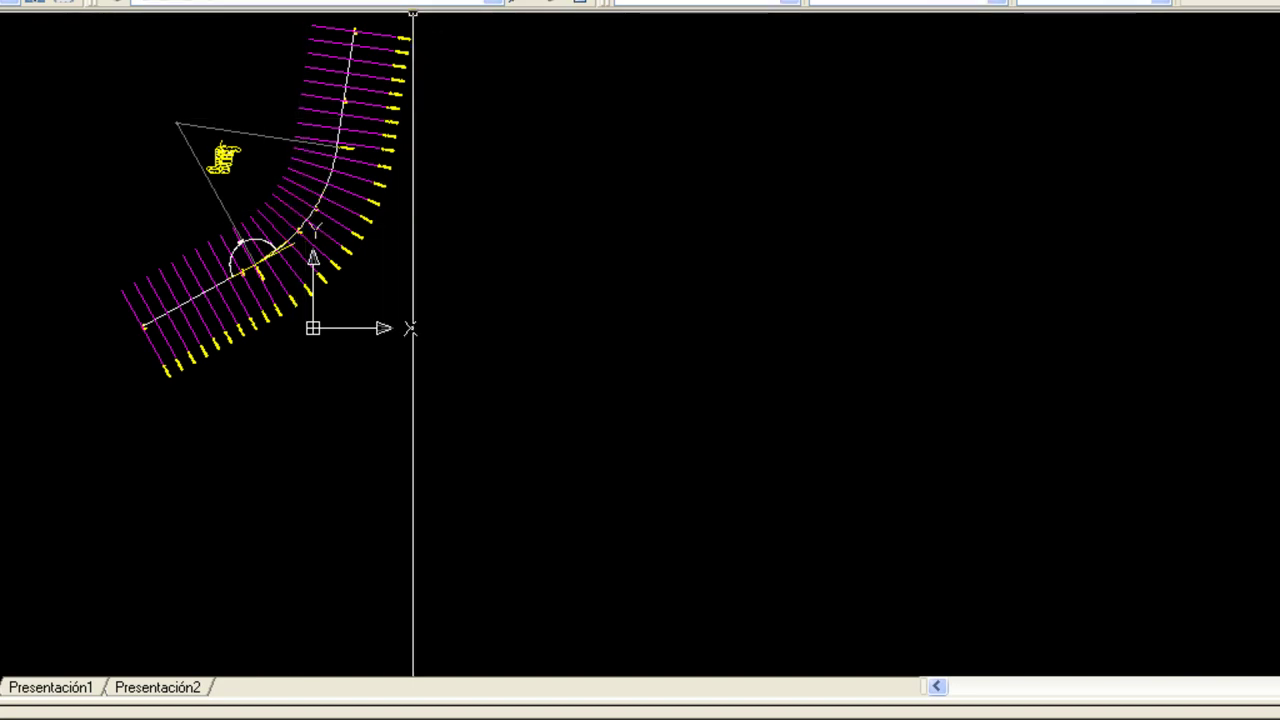
pyautogui.click(413, 5)
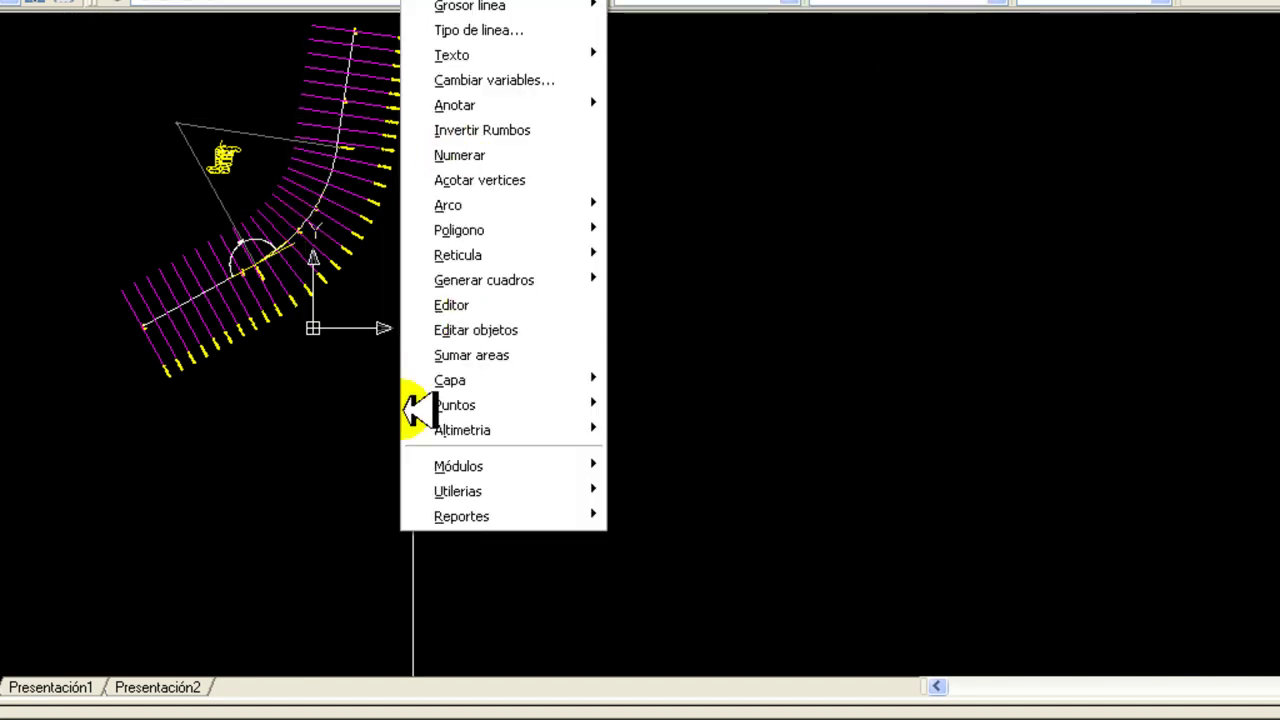
pyautogui.moveTo(445, 466)
pyautogui.click(680, 516)
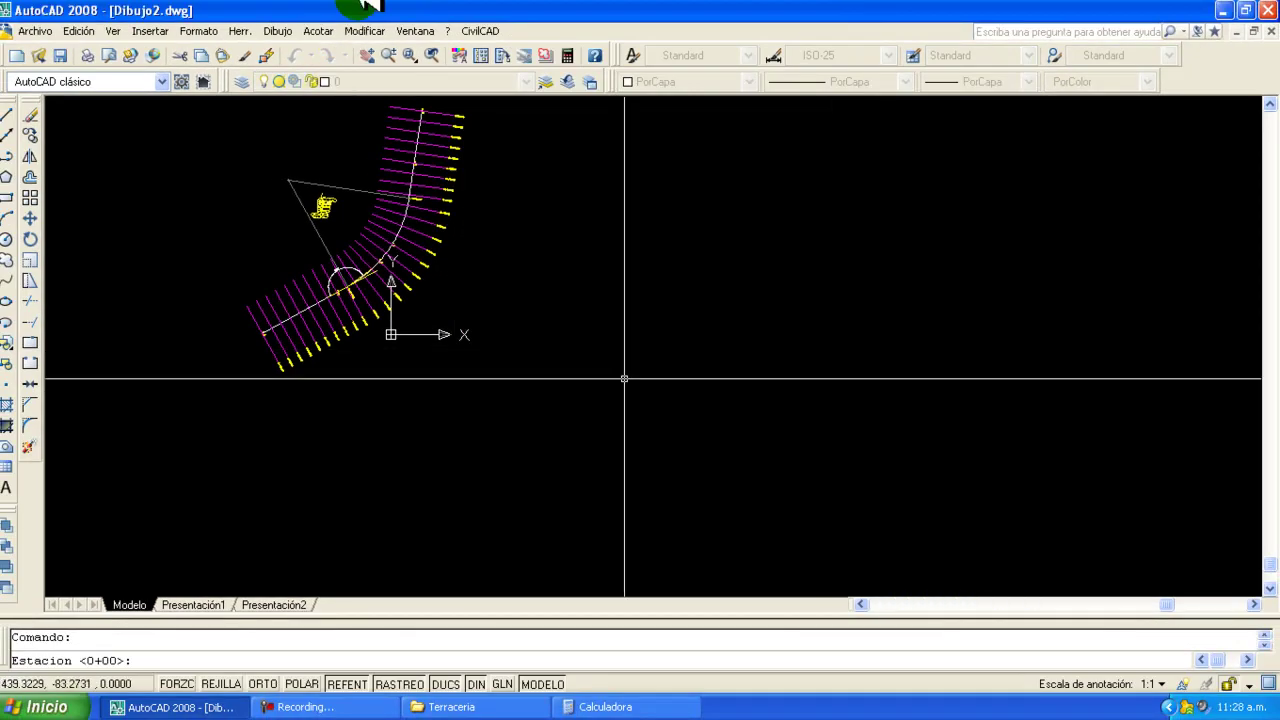
# Set up the cross-section import for Terreno sections with the grid drawn, and accept the settings to choose the section file
pyautogui.click(500, 28)
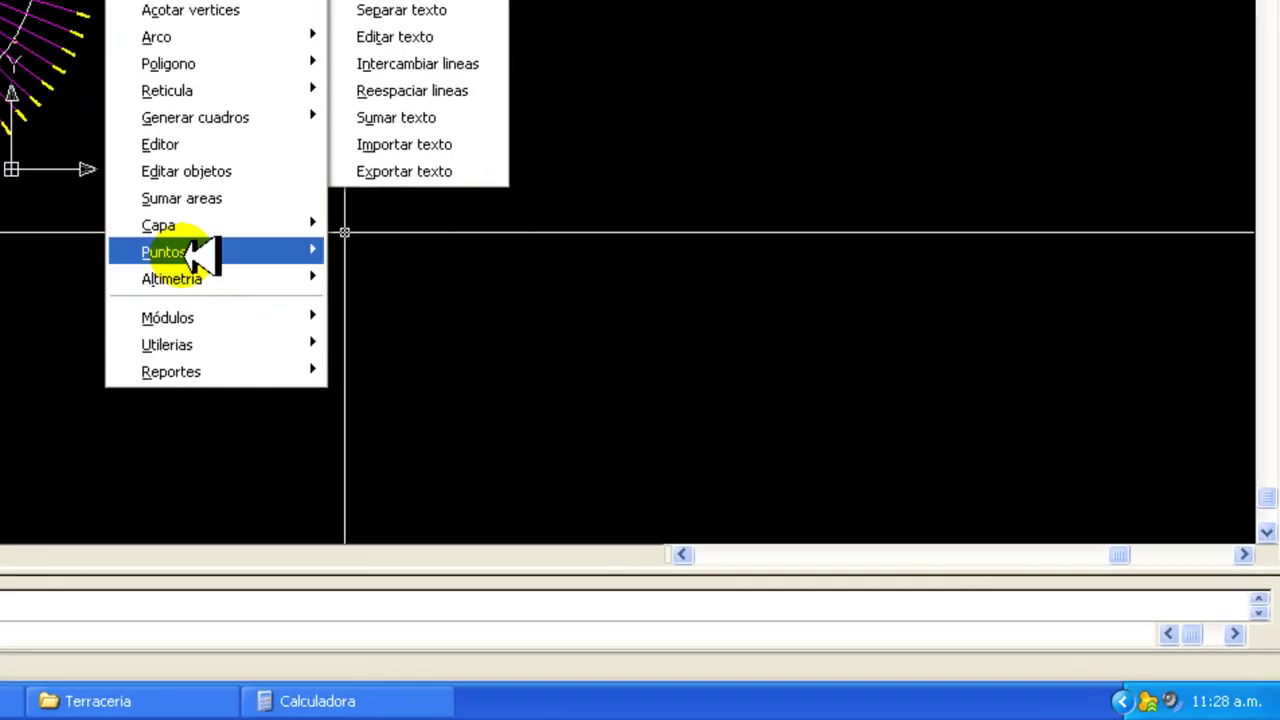
pyautogui.moveTo(225, 285)
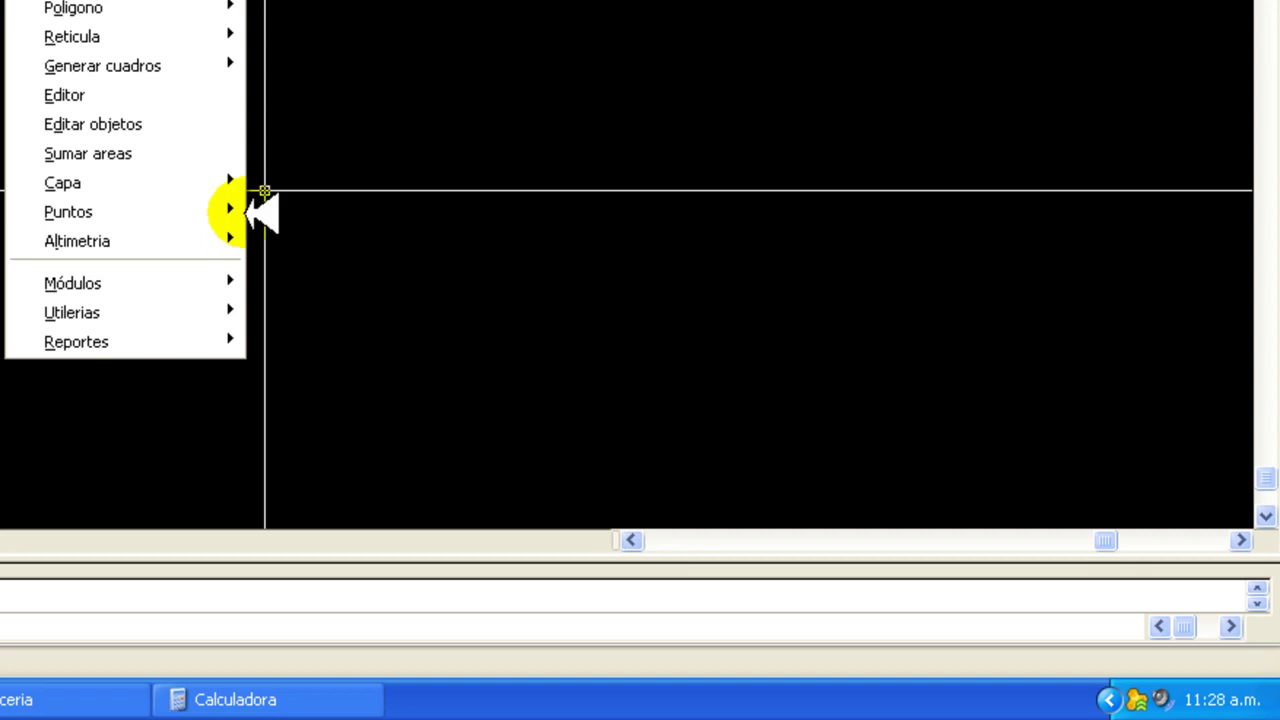
pyautogui.moveTo(250, 240)
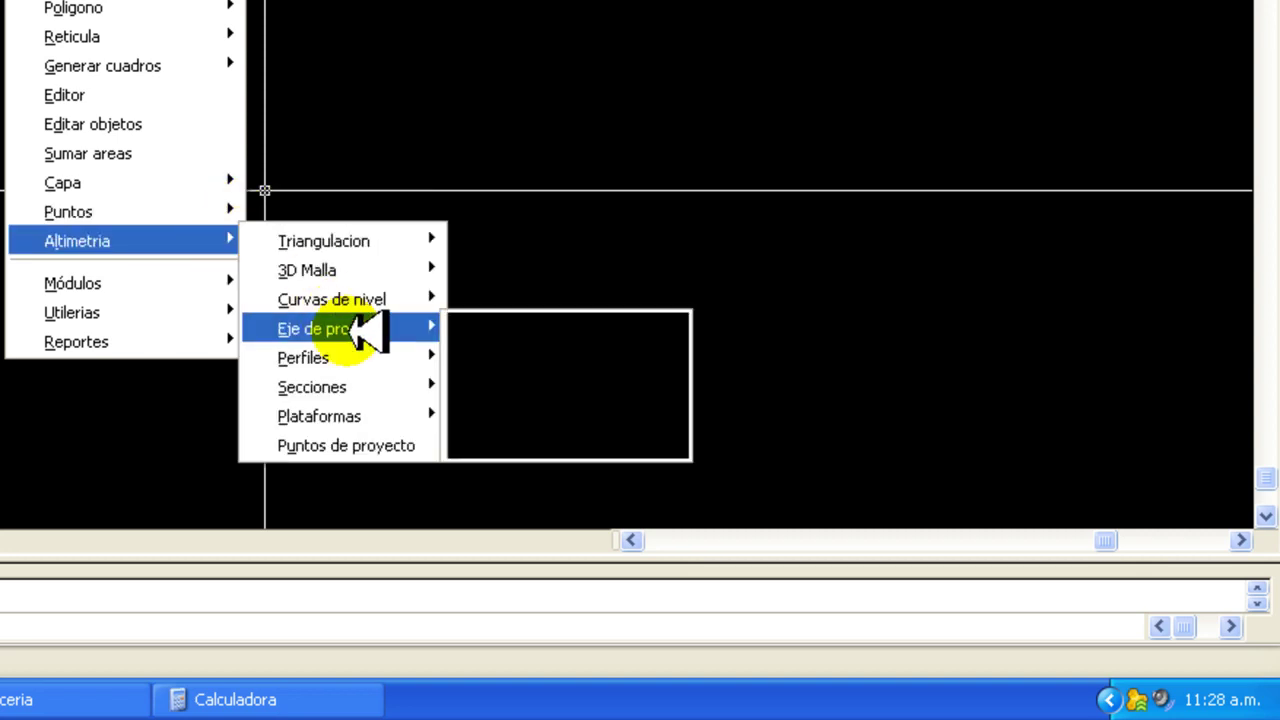
pyautogui.moveTo(355, 386)
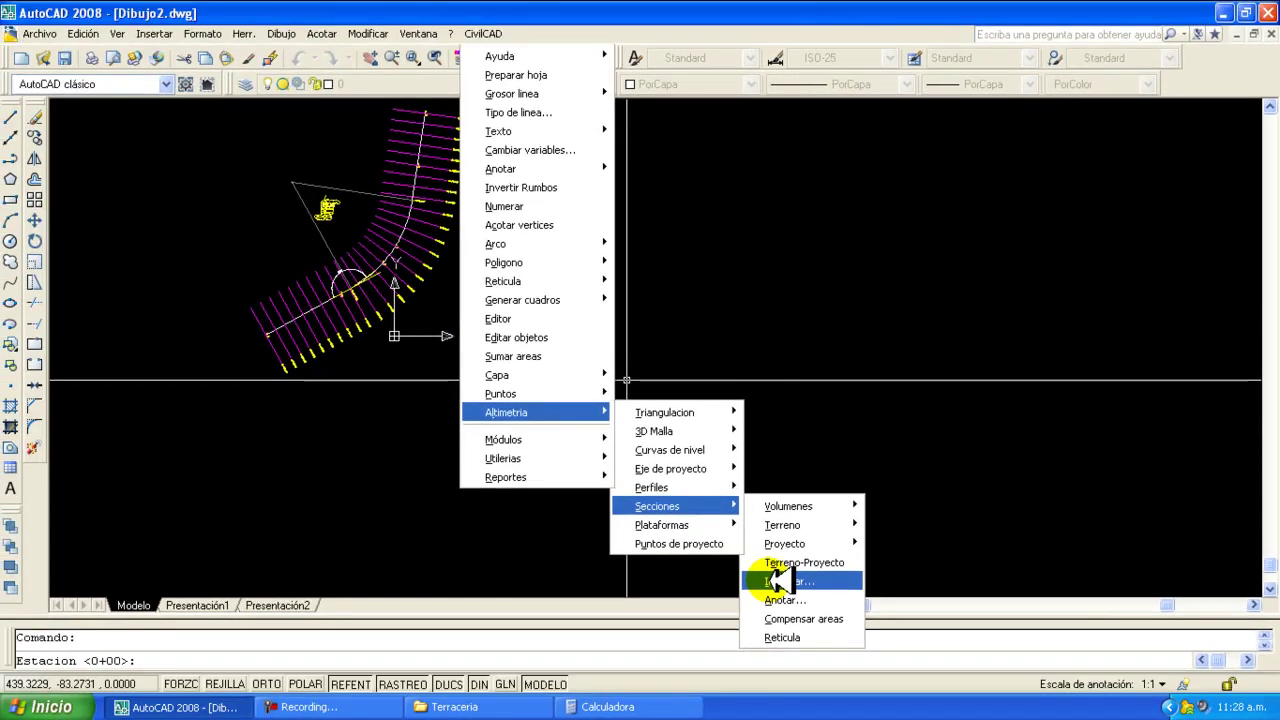
pyautogui.click(505, 507)
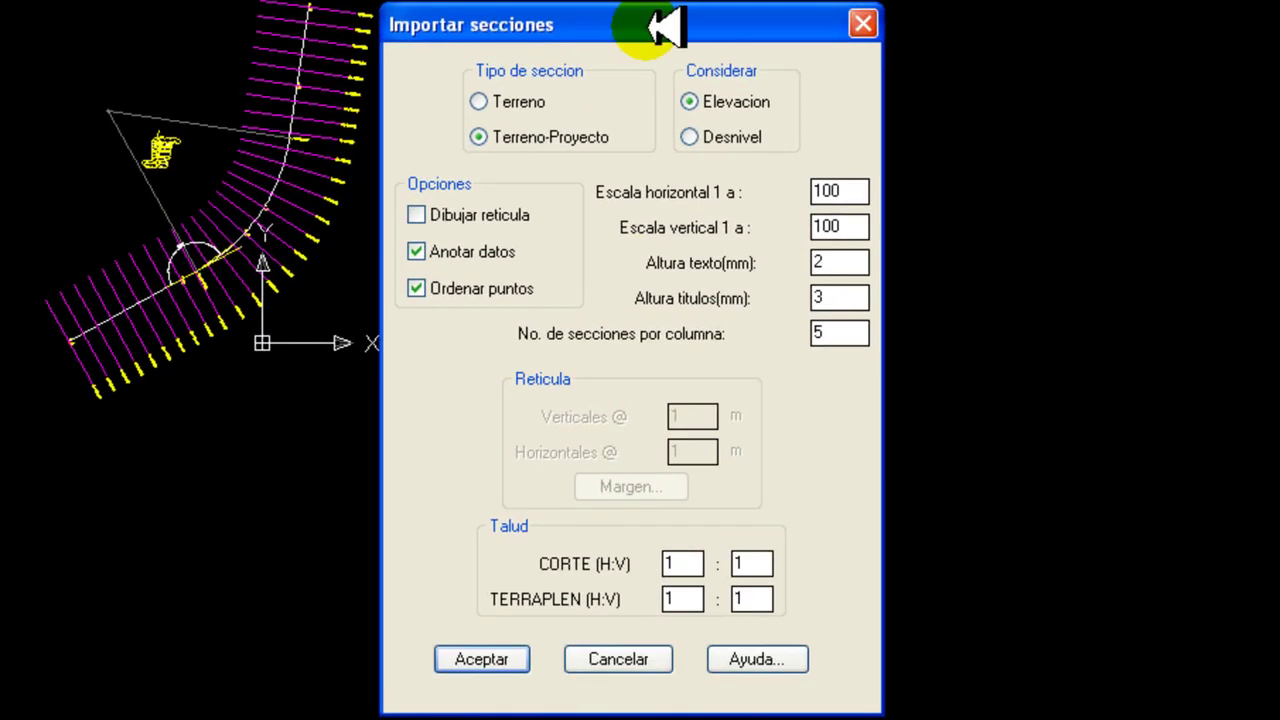
pyautogui.click(520, 101)
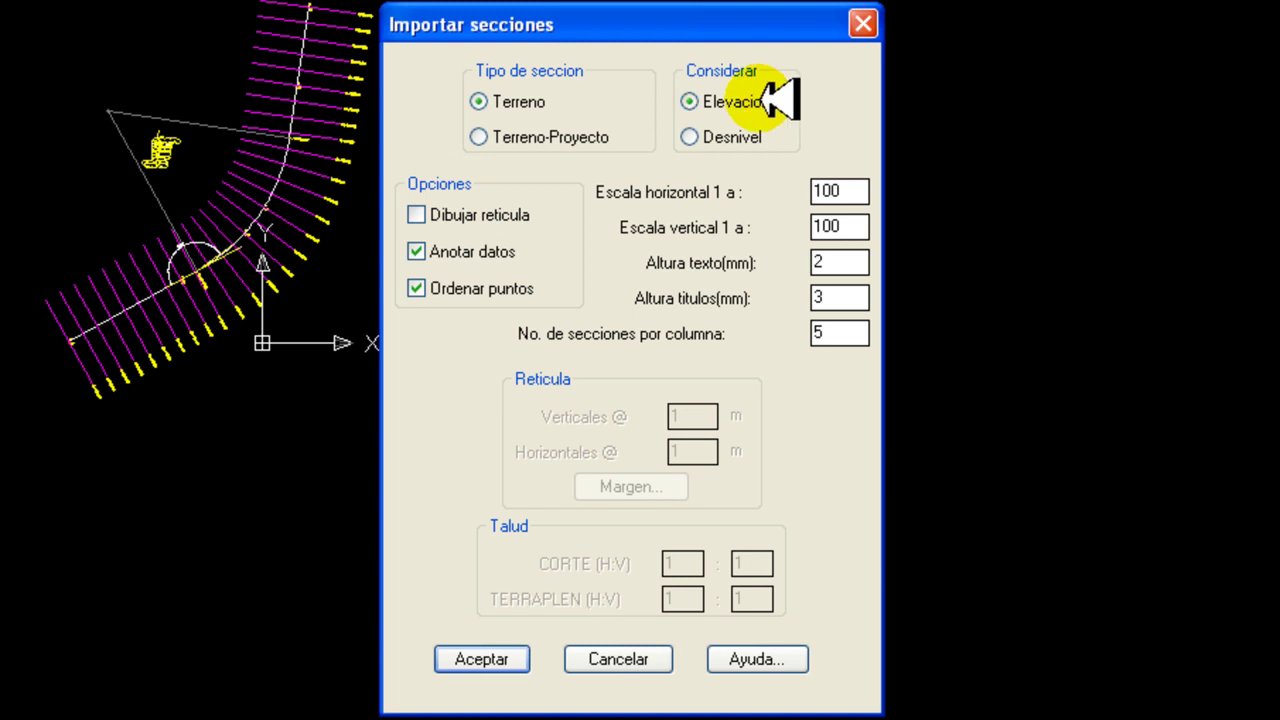
pyautogui.click(477, 208)
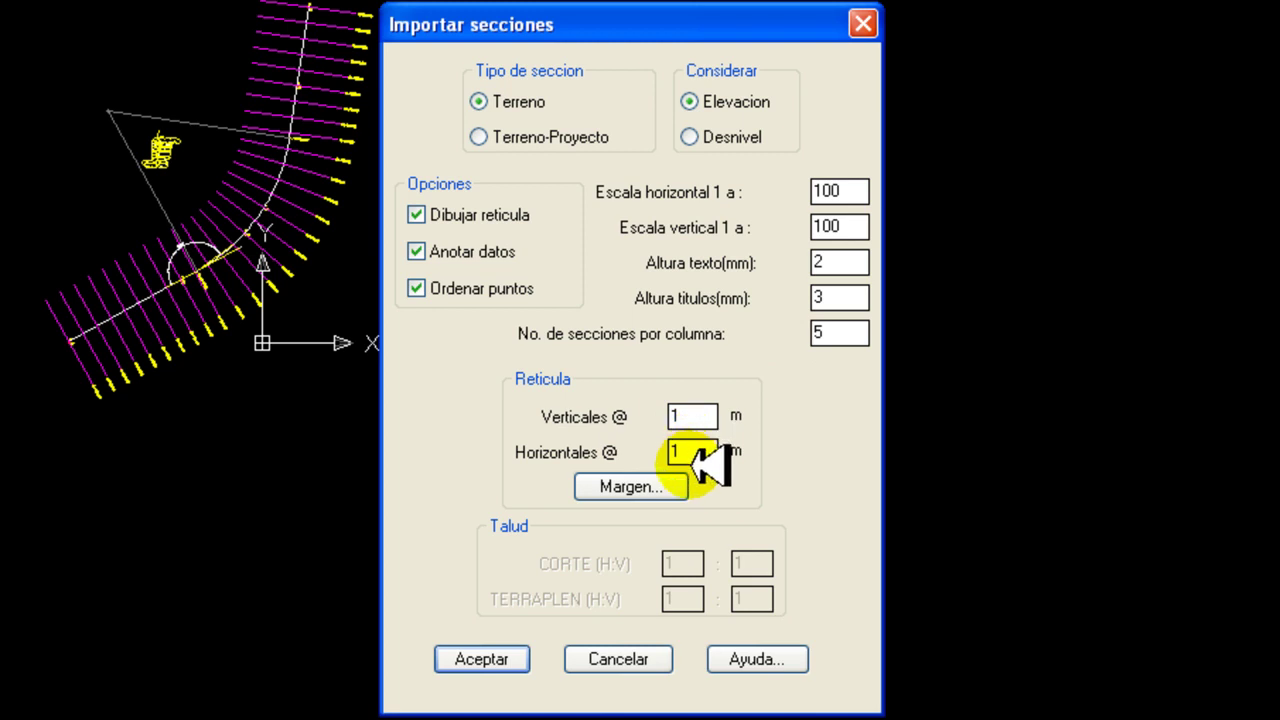
pyautogui.click(481, 660)
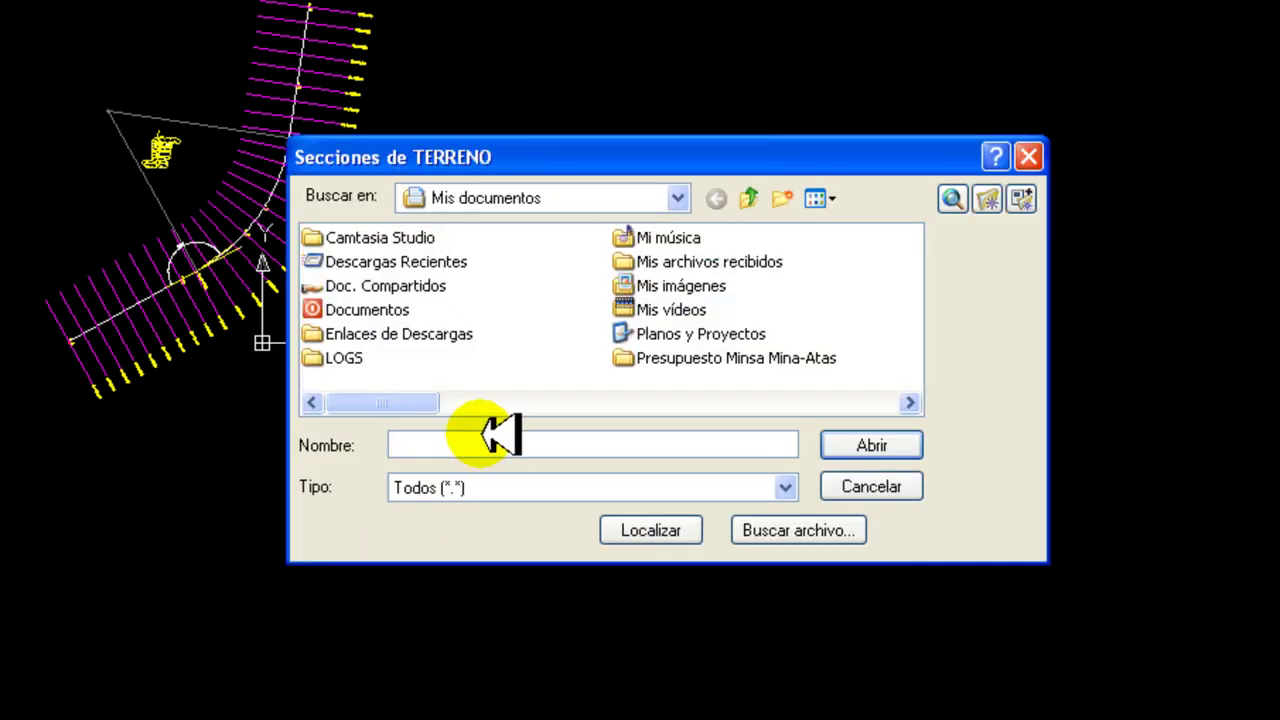
# Import the Secciones text file from the desktop's Terraceria folder and place the terrain cross sections beside the alignment
pyautogui.click(638, 196)
pyautogui.click(642, 196)
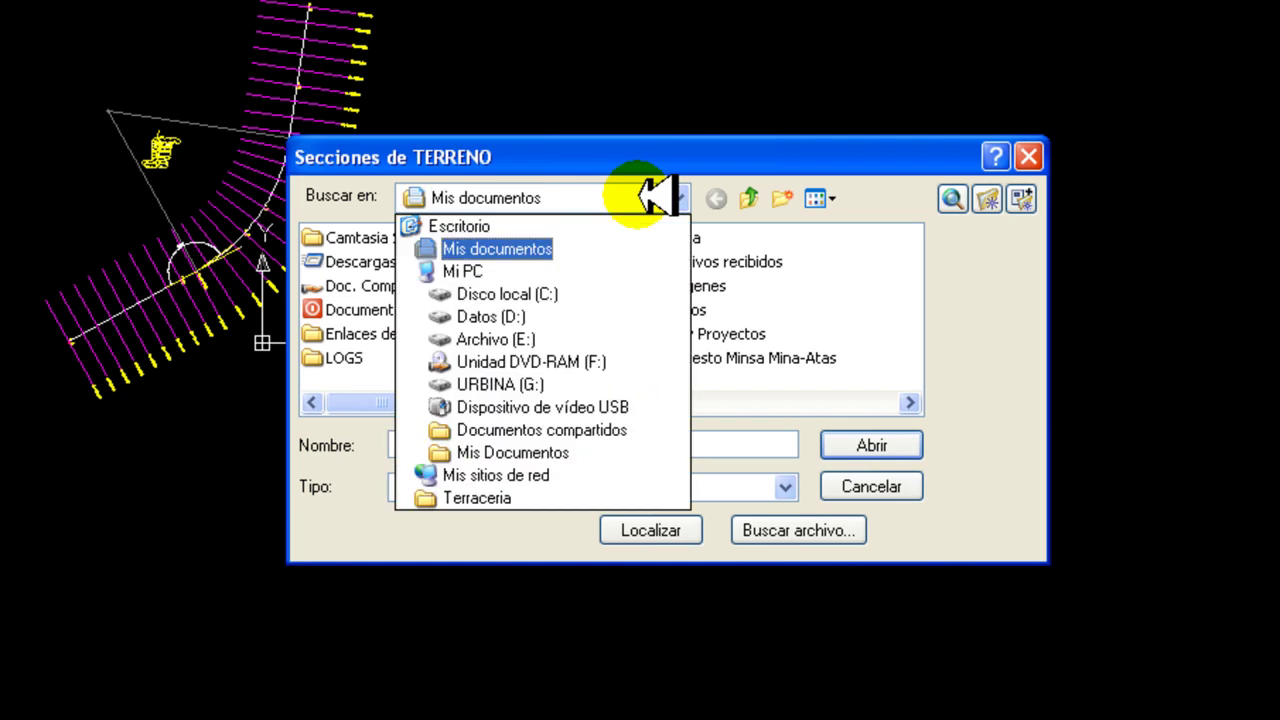
pyautogui.click(592, 216)
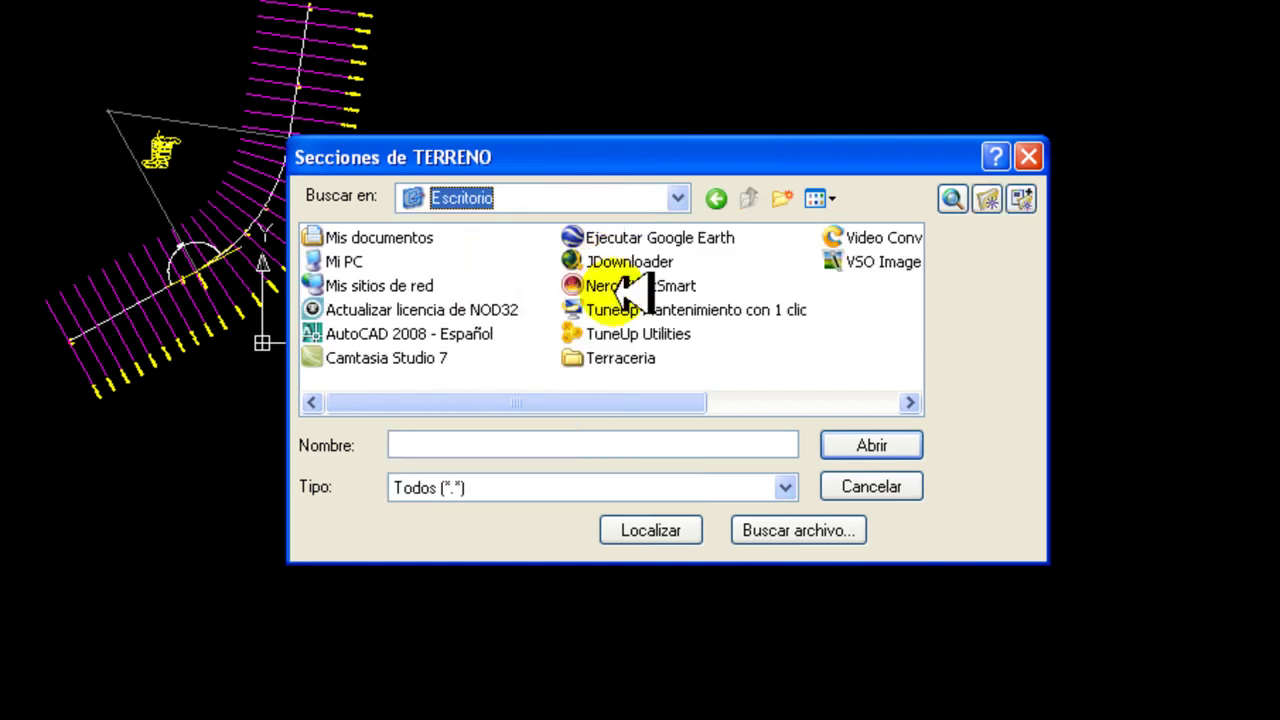
pyautogui.doubleClick(592, 355)
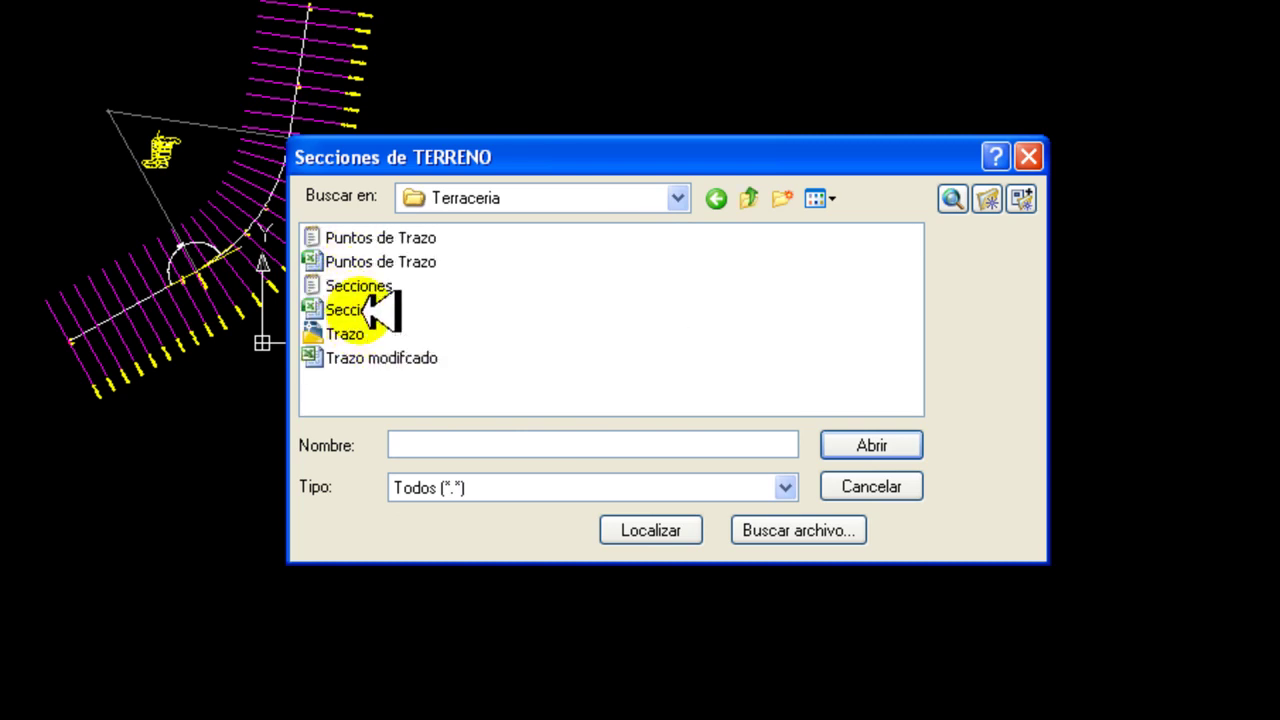
pyautogui.click(358, 285)
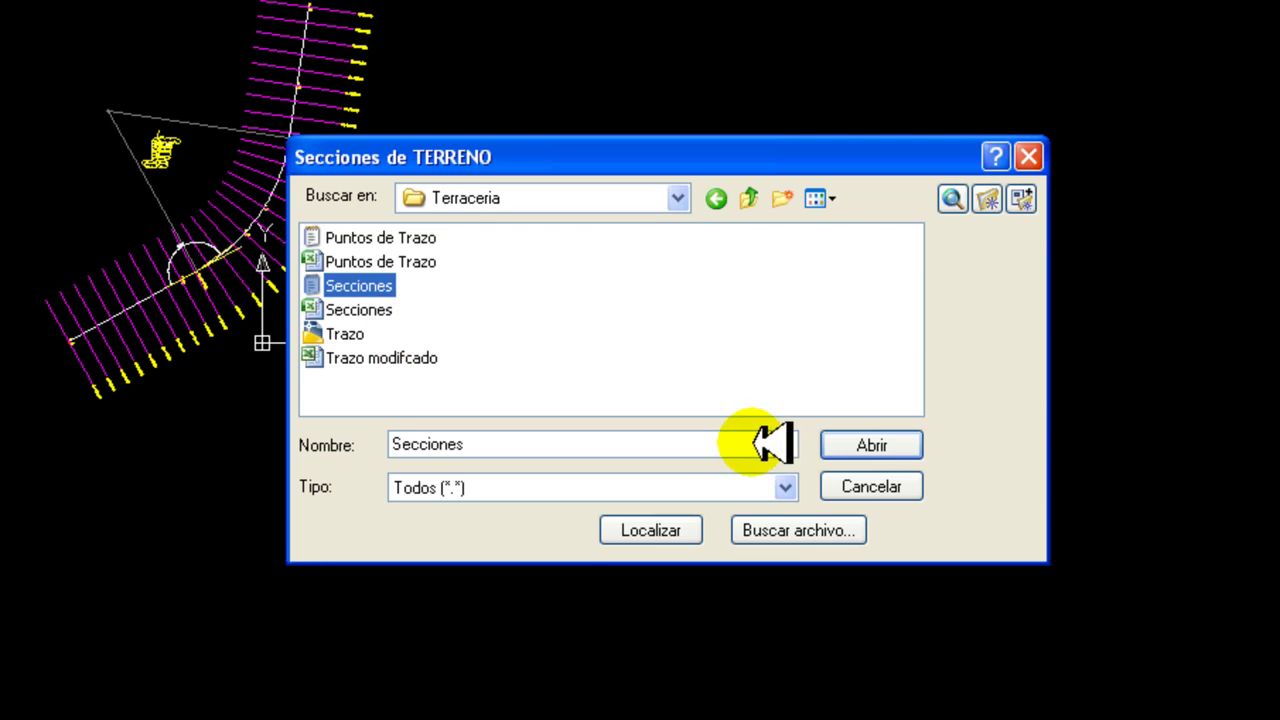
pyautogui.click(645, 529)
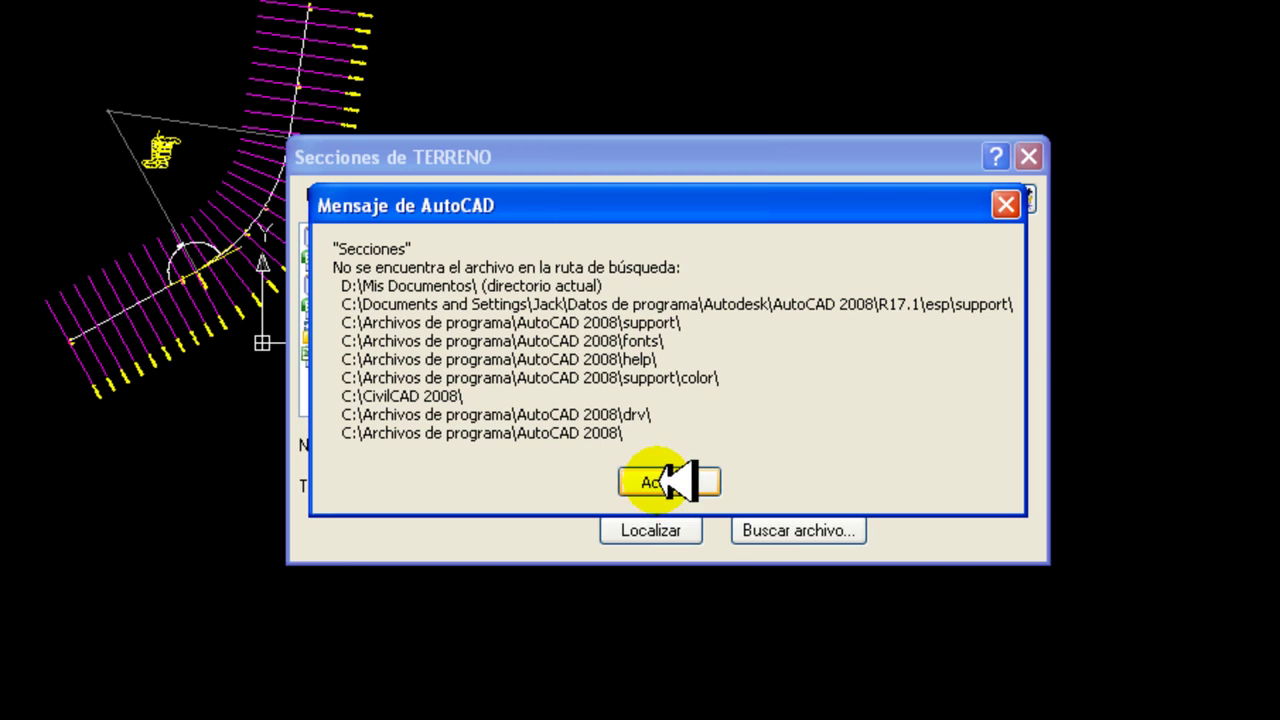
pyautogui.click(660, 485)
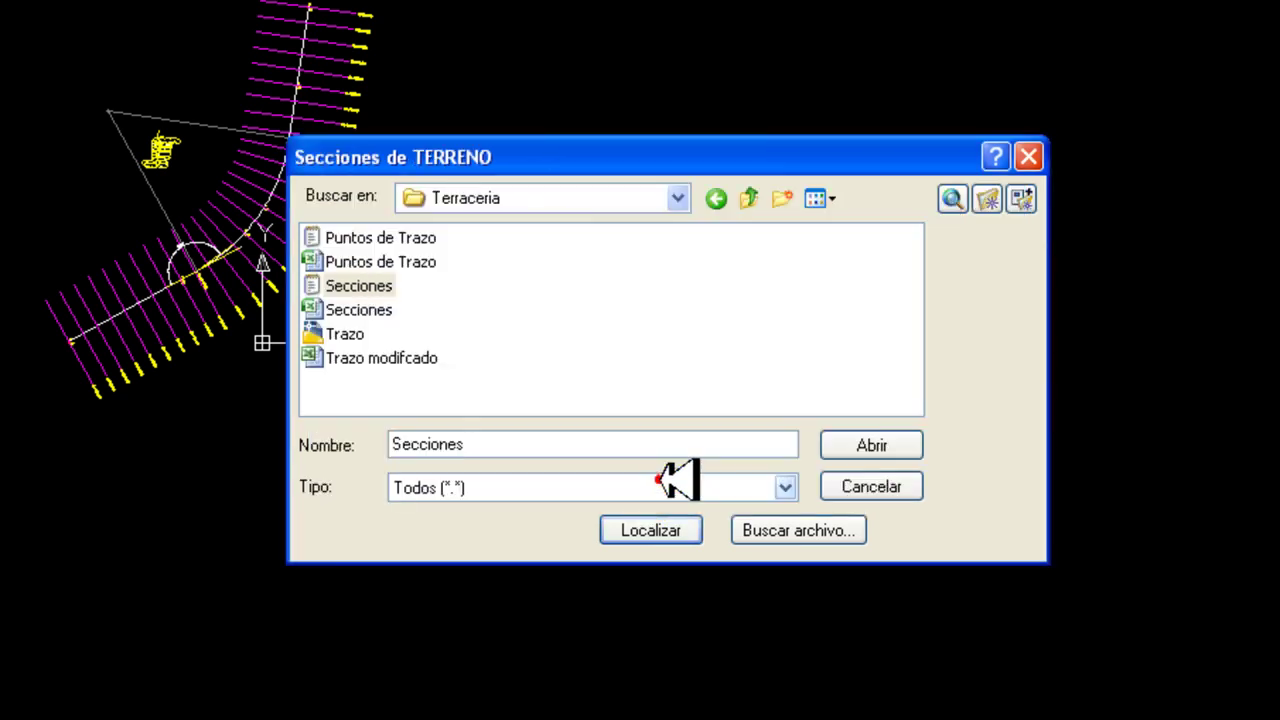
pyautogui.click(352, 287)
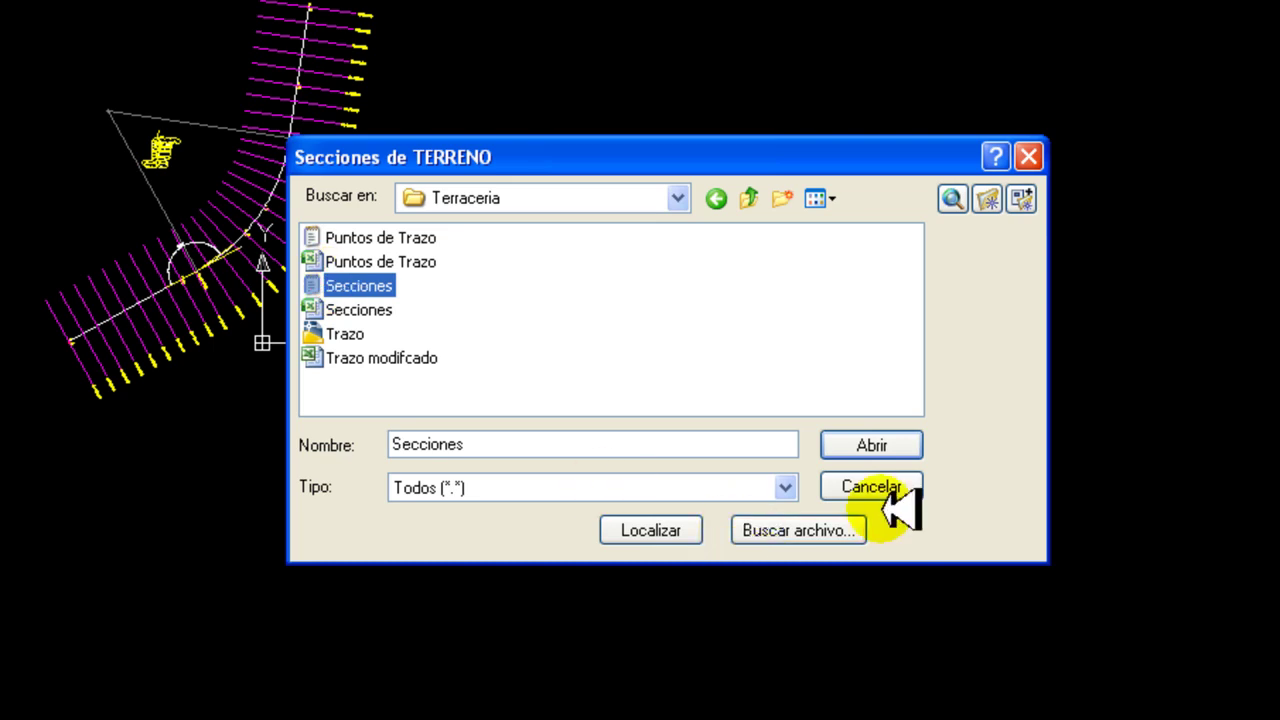
pyautogui.click(893, 449)
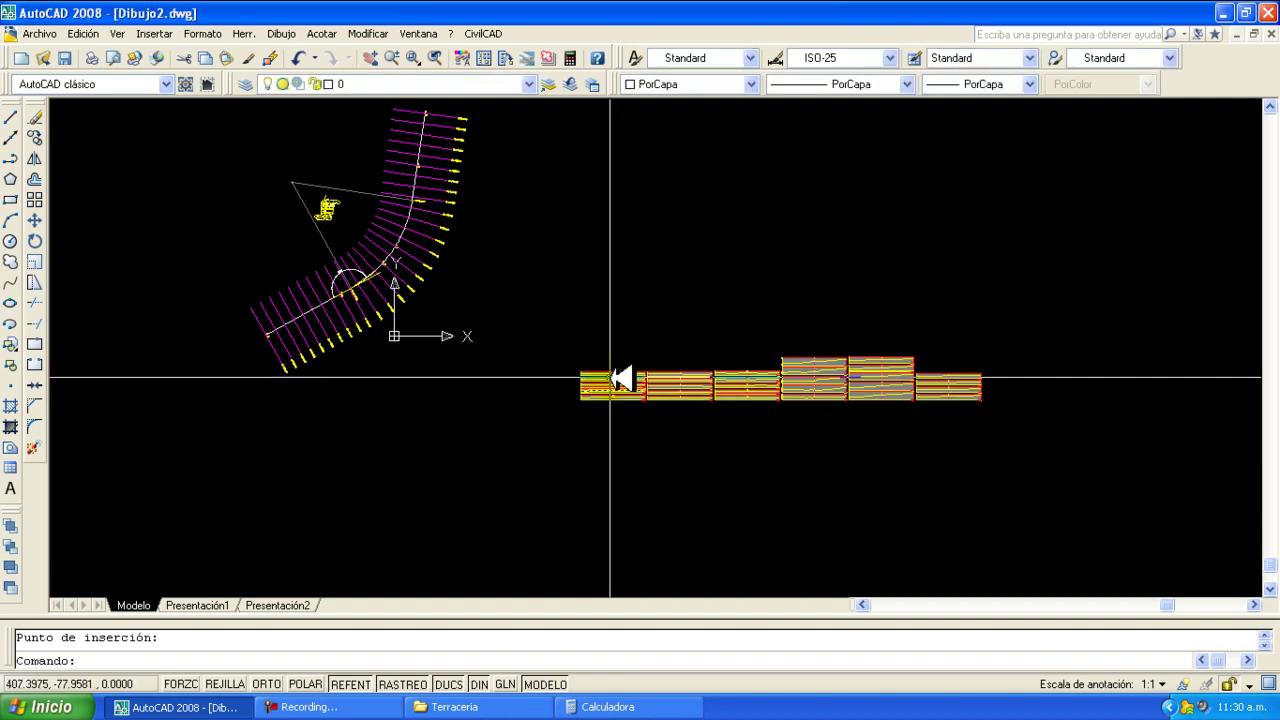
# Examine the station label, scales and terrain line of the first imported cross section at the lower end of the first column
pyautogui.scroll(3, 609, 405)
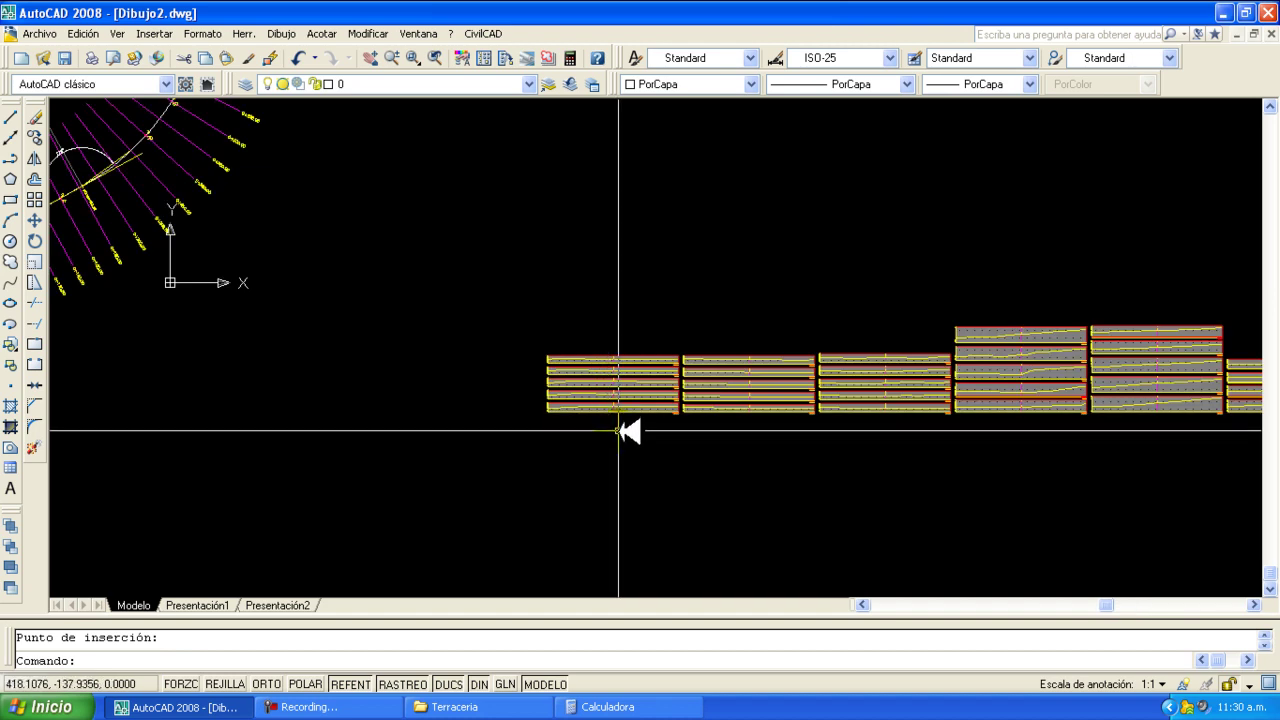
pyautogui.scroll(3, 681, 413)
pyautogui.scroll(6, 683, 413)
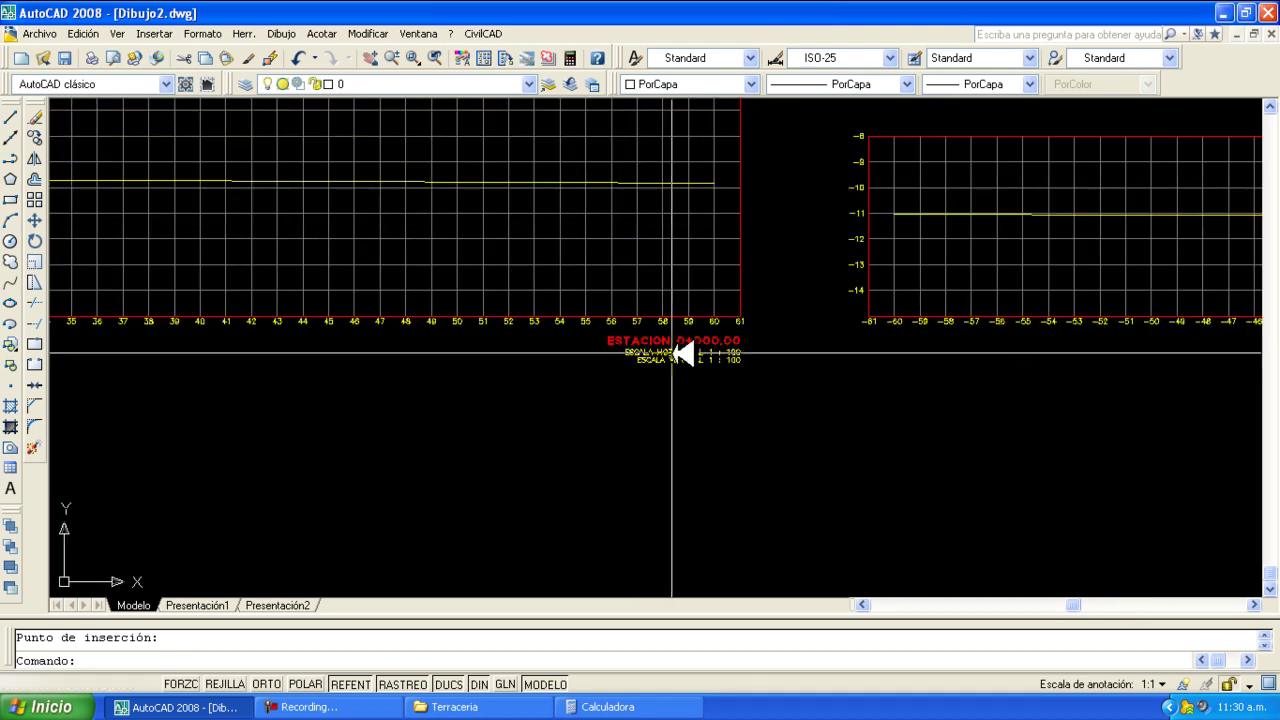
pyautogui.scroll(4, 655, 425)
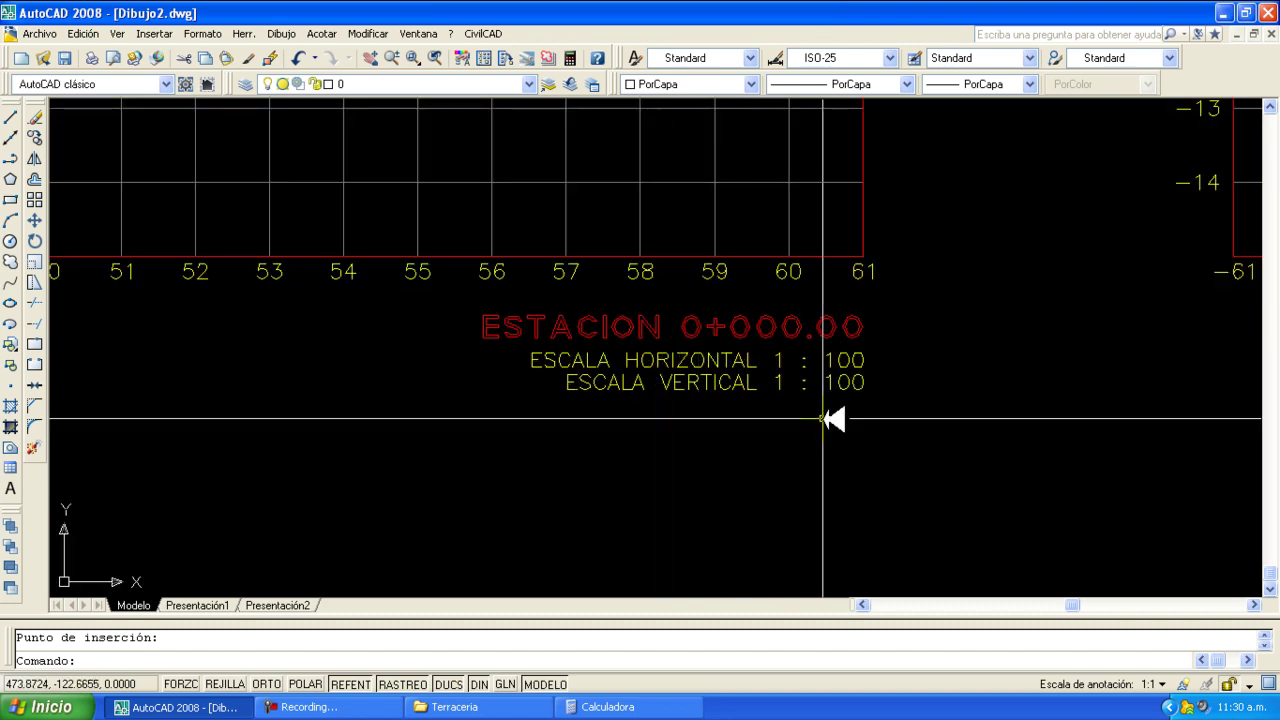
pyautogui.scroll(-8, 822, 418)
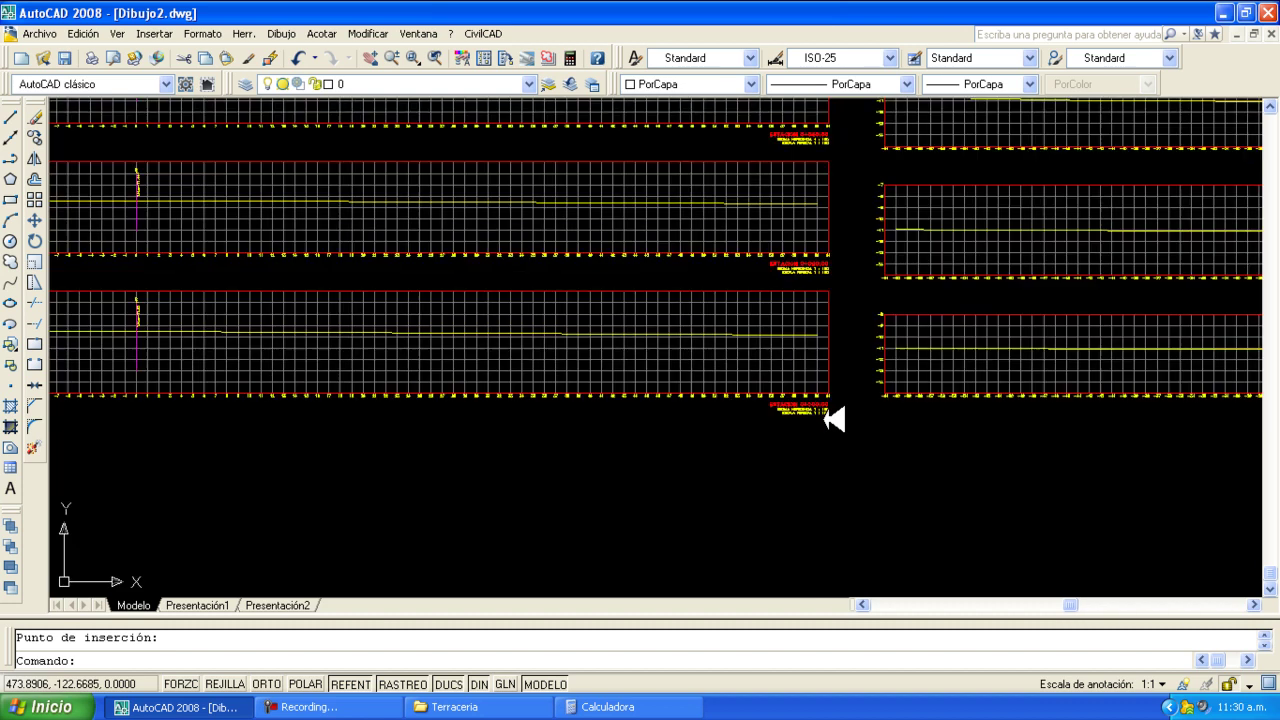
pyautogui.scroll(-3, 822, 418)
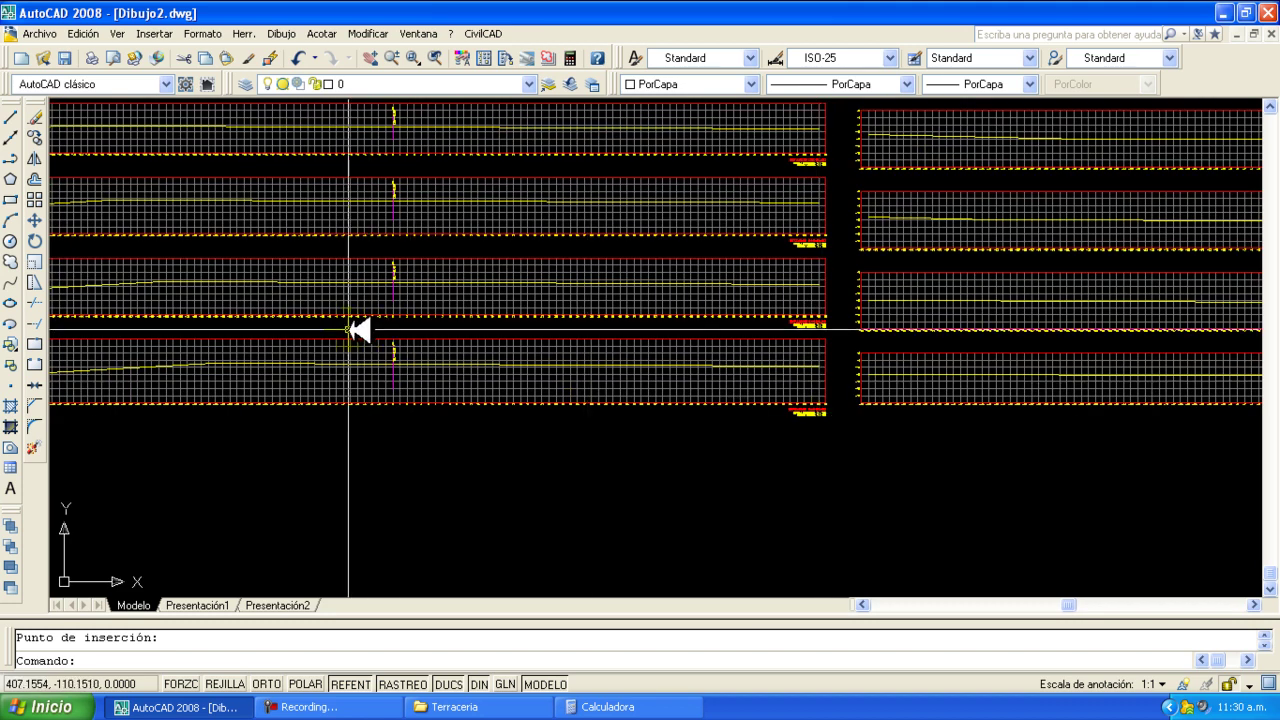
pyautogui.scroll(-1, 362, 360)
pyautogui.scroll(-5, 368, 388)
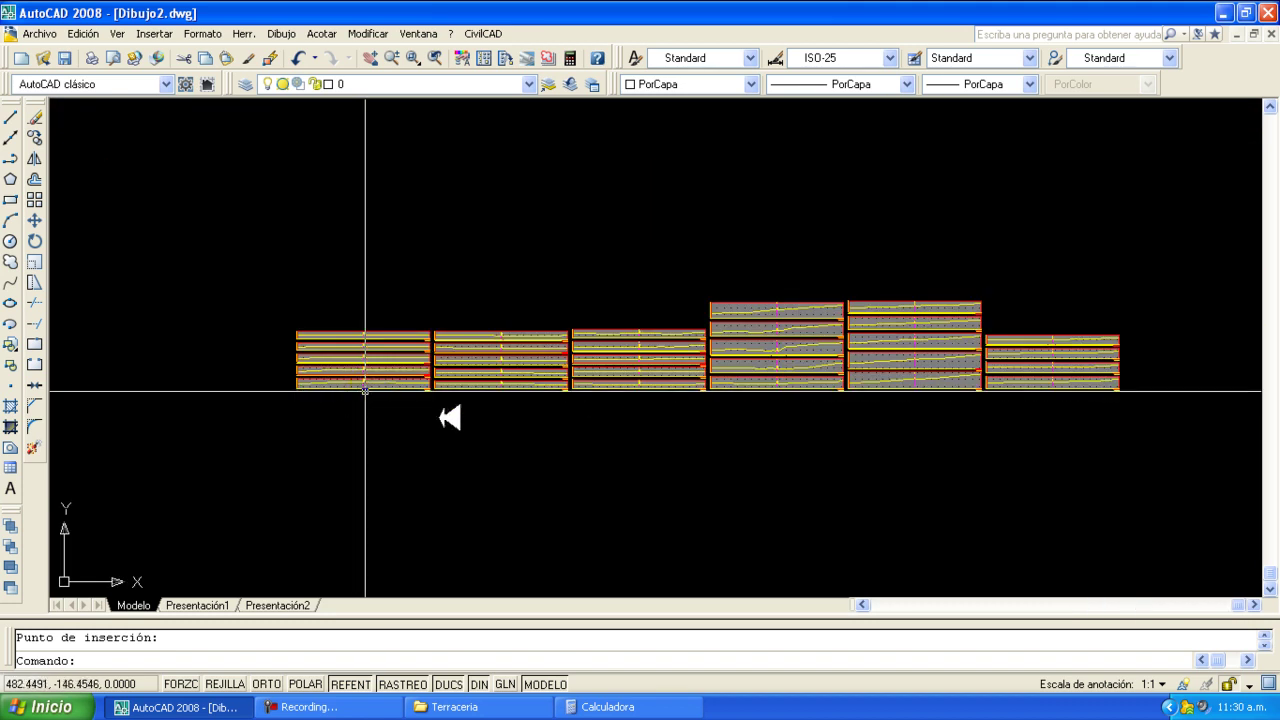
# Examine the station label and scales of the final cross section at the upper end of the last column
pyautogui.scroll(6, 1137, 346)
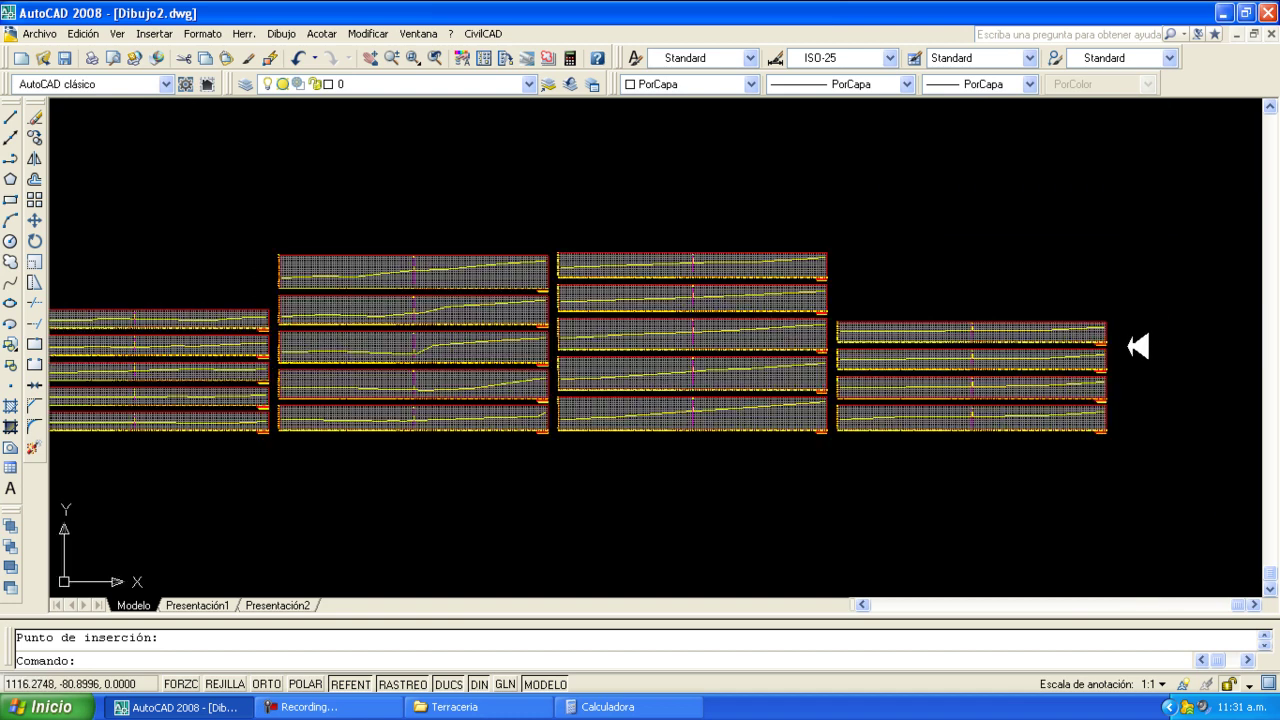
pyautogui.scroll(4, 1137, 346)
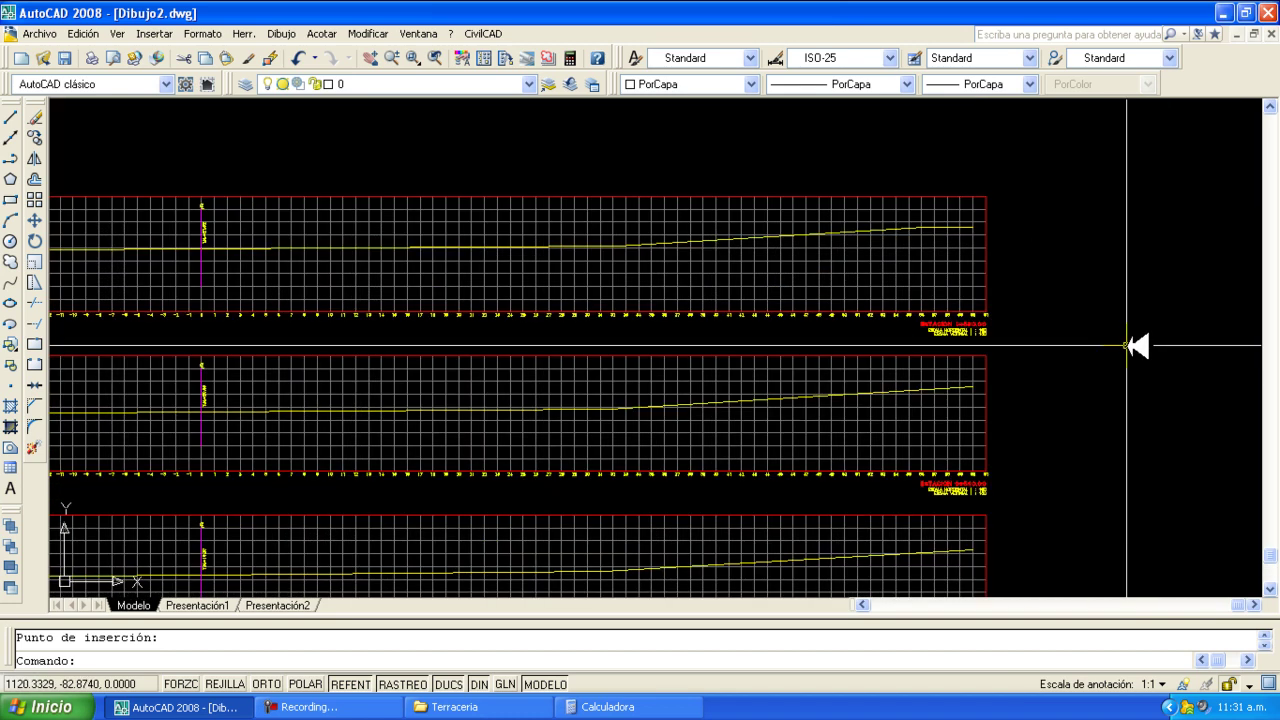
pyautogui.scroll(4, 975, 345)
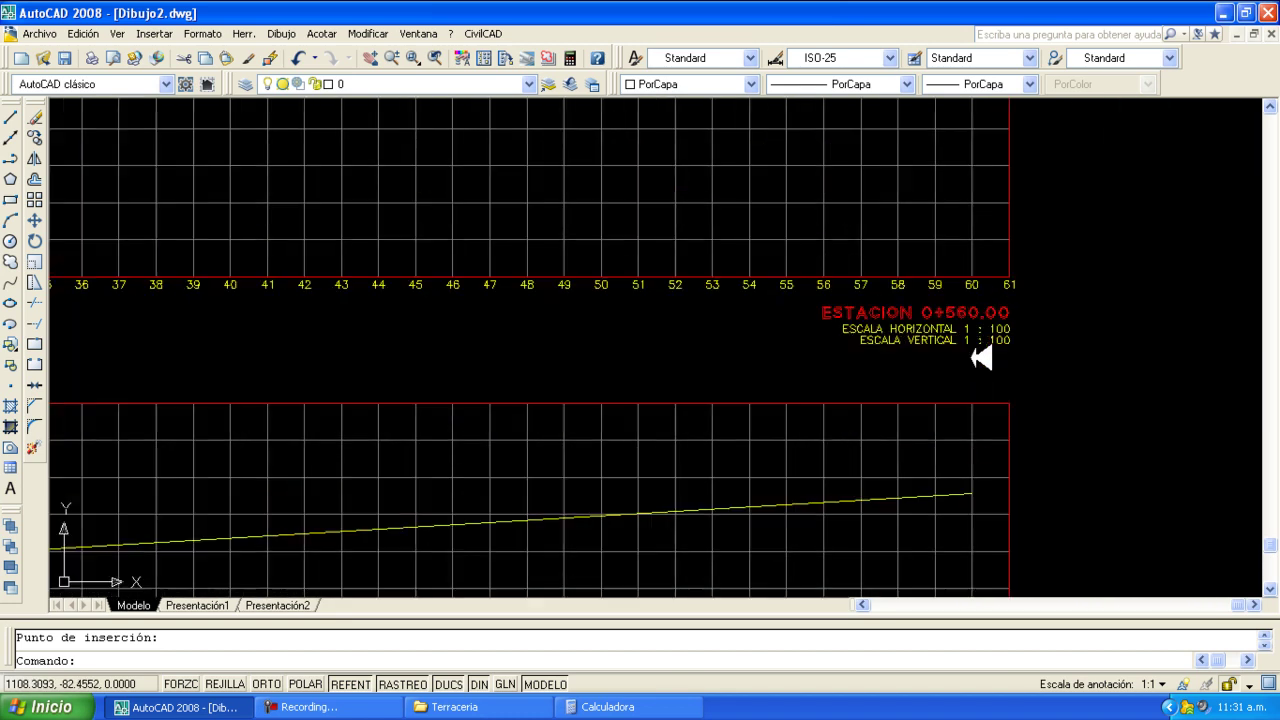
pyautogui.scroll(2, 980, 357)
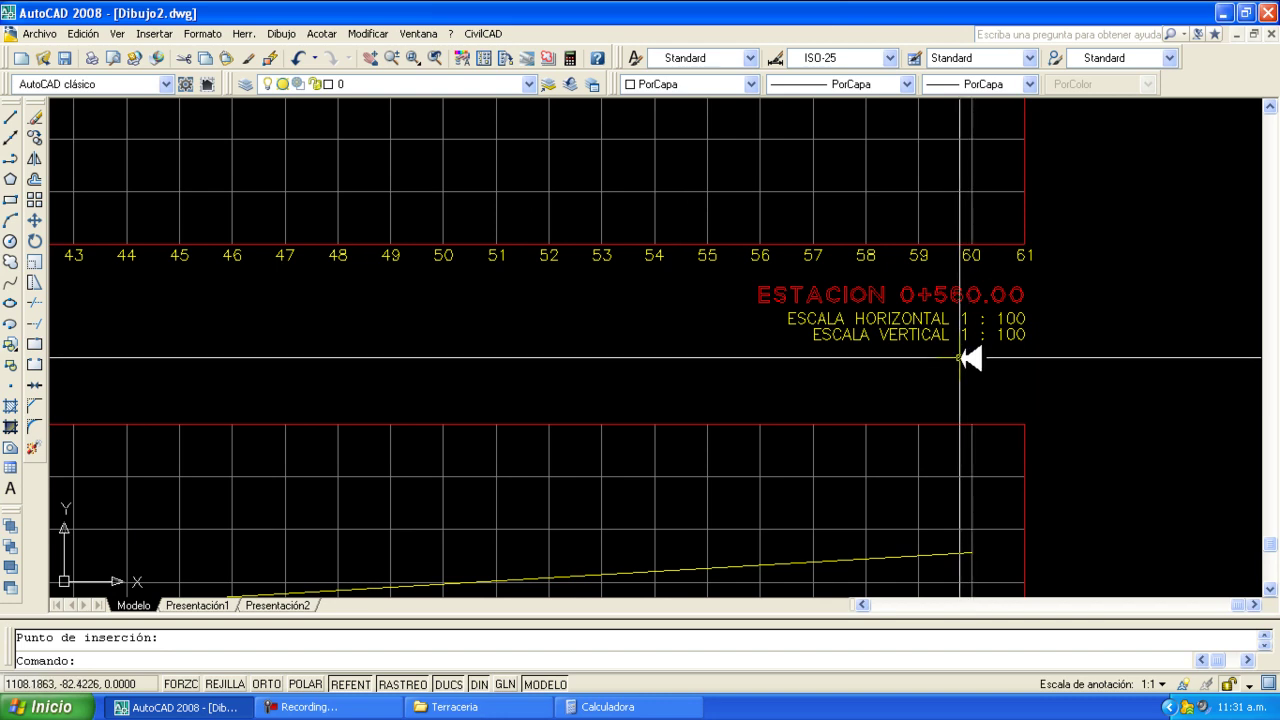
pyautogui.scroll(-4, 970, 358)
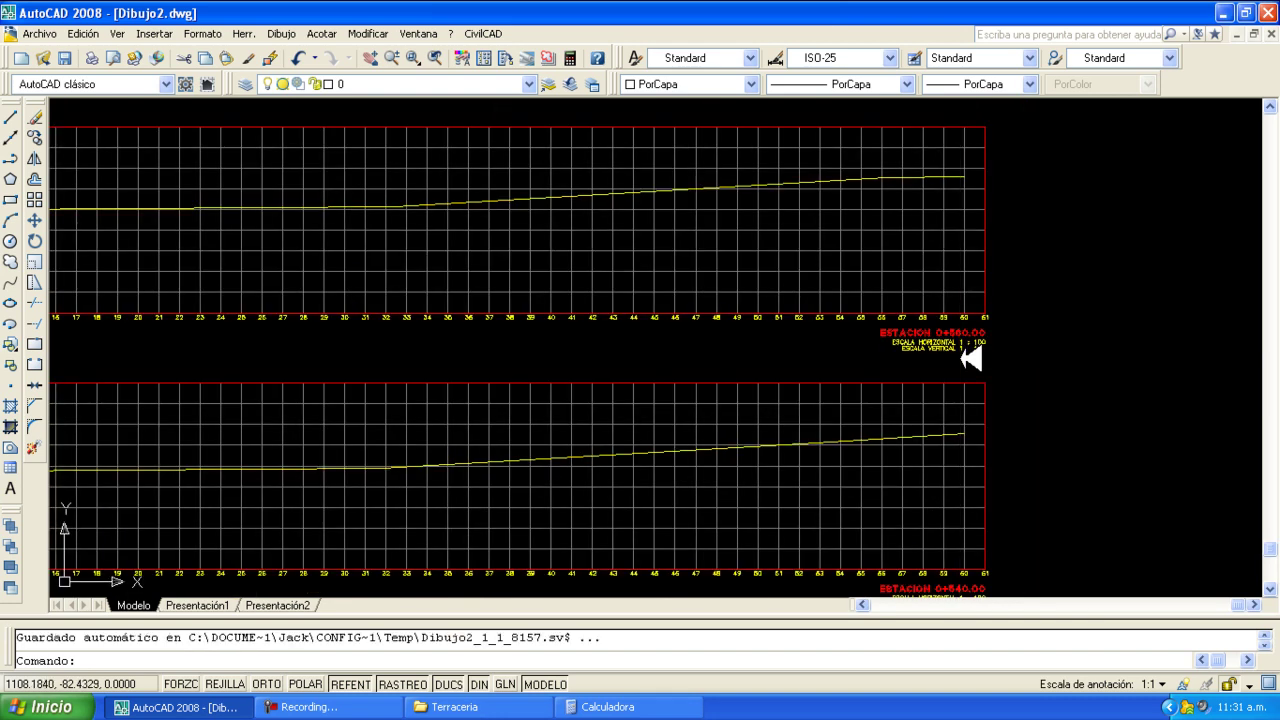
pyautogui.scroll(-6, 970, 358)
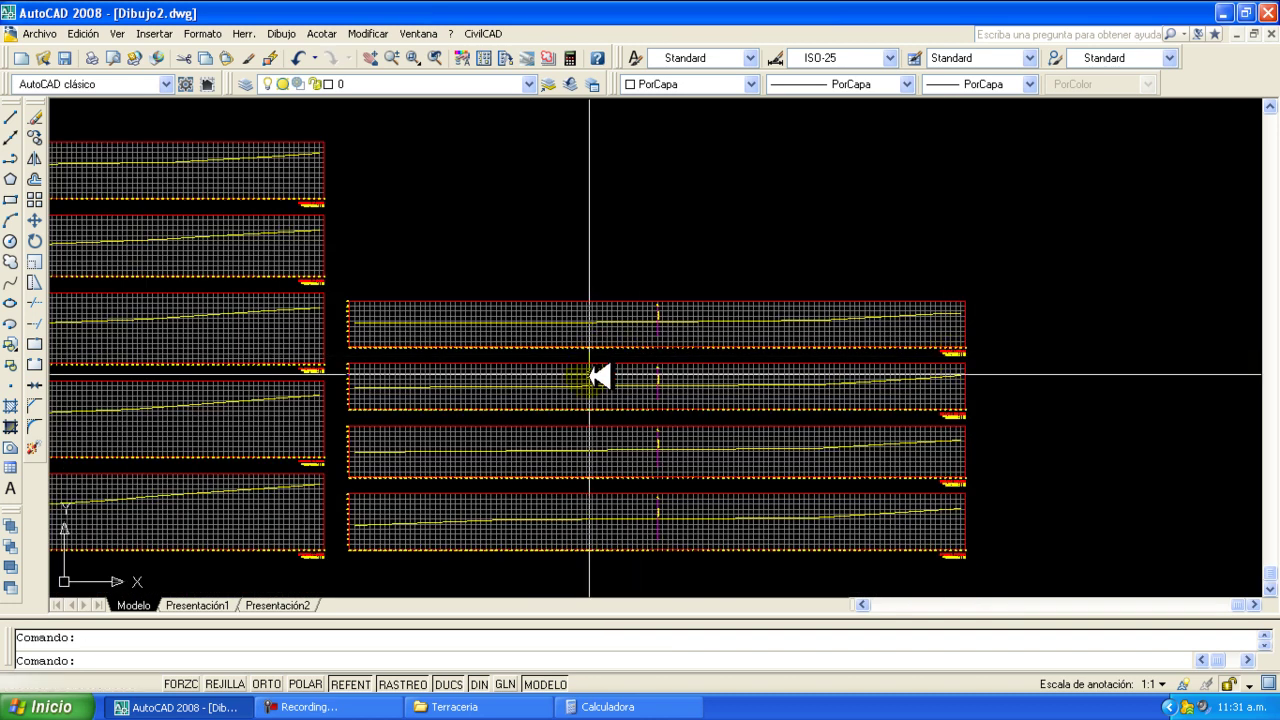
# Examine the centerlines, offset axis and elevation scale of the last column's sections, along with their station labels
pyautogui.scroll(5, 624, 371)
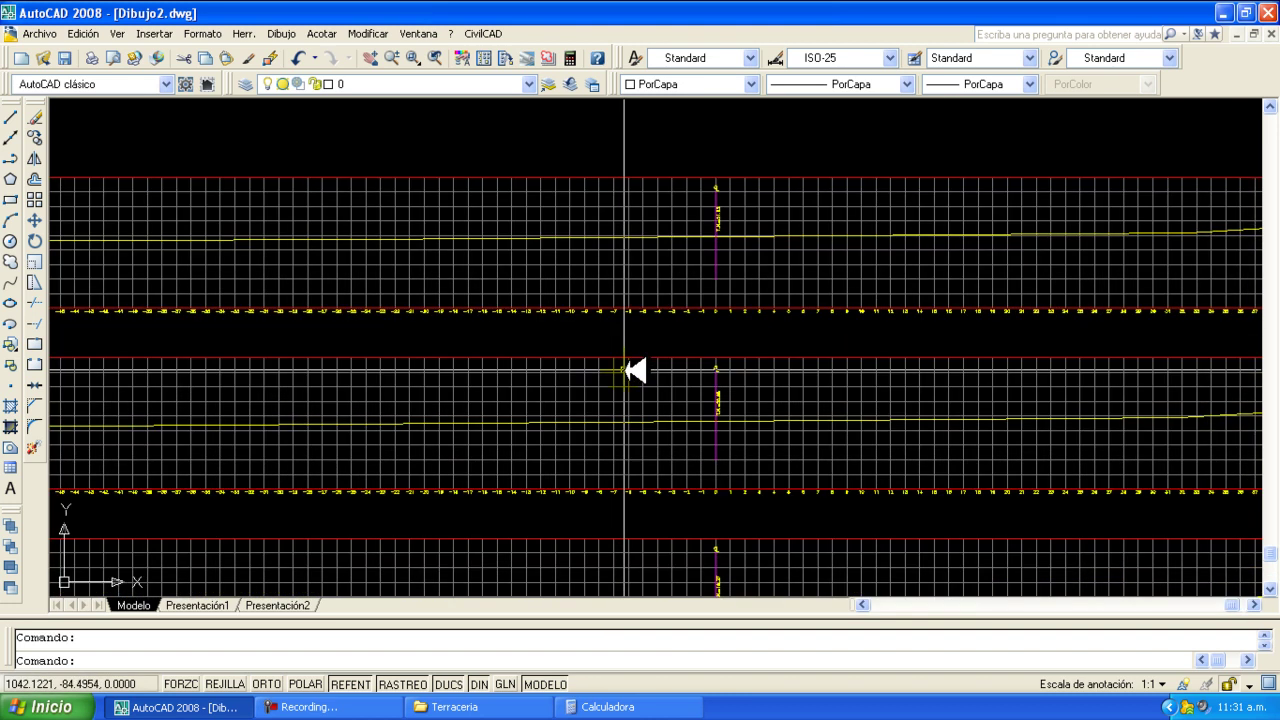
pyautogui.scroll(-5, 624, 371)
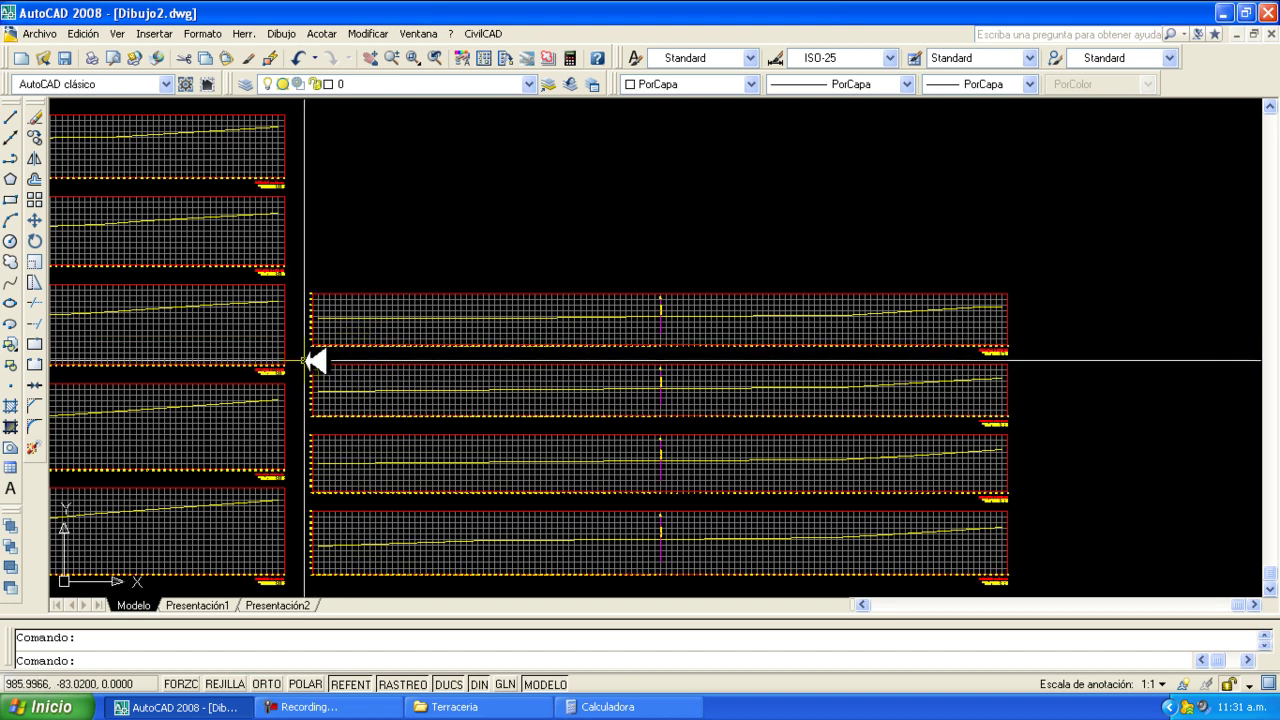
pyautogui.scroll(6, 305, 360)
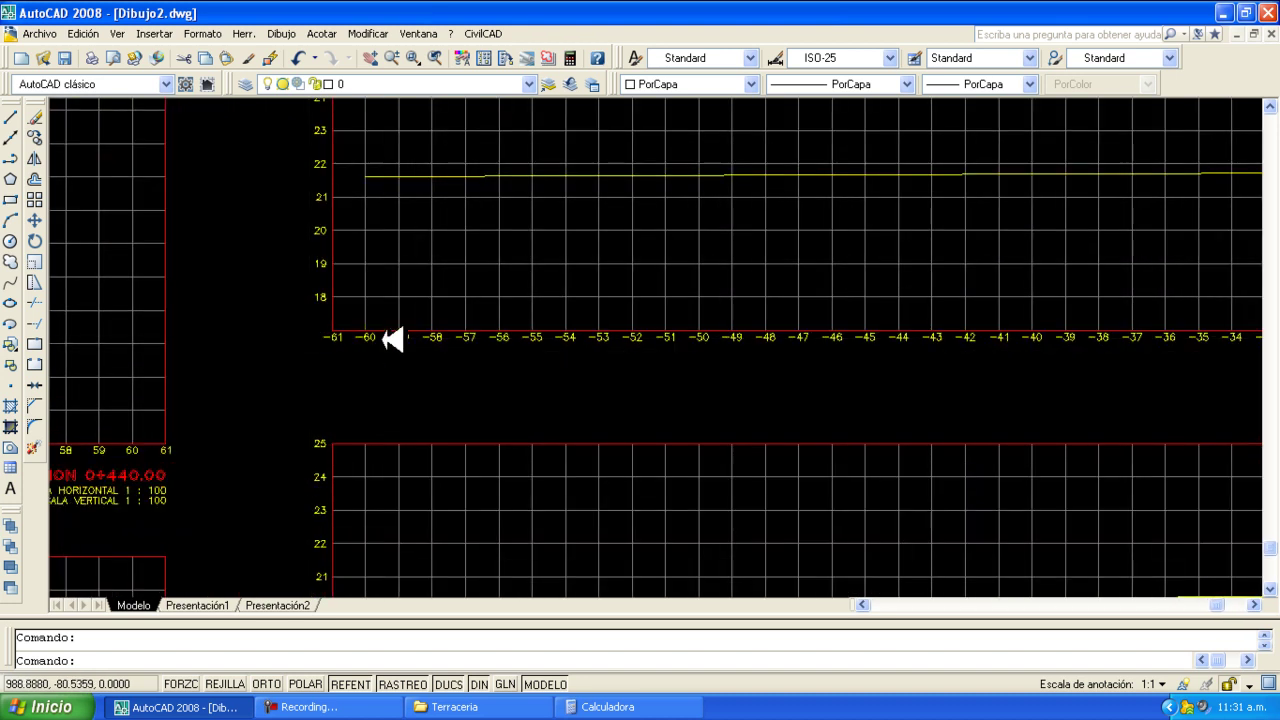
pyautogui.scroll(-4, 378, 340)
pyautogui.scroll(-3, 388, 341)
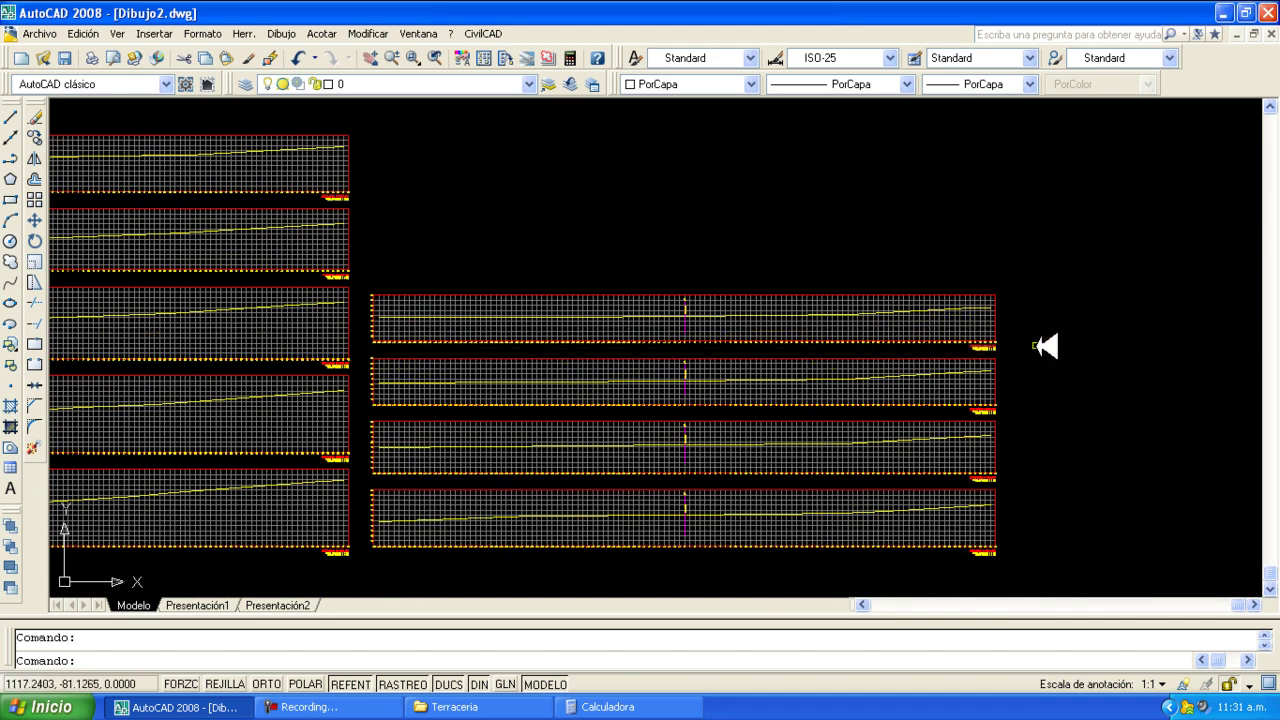
pyautogui.scroll(6, 1000, 357)
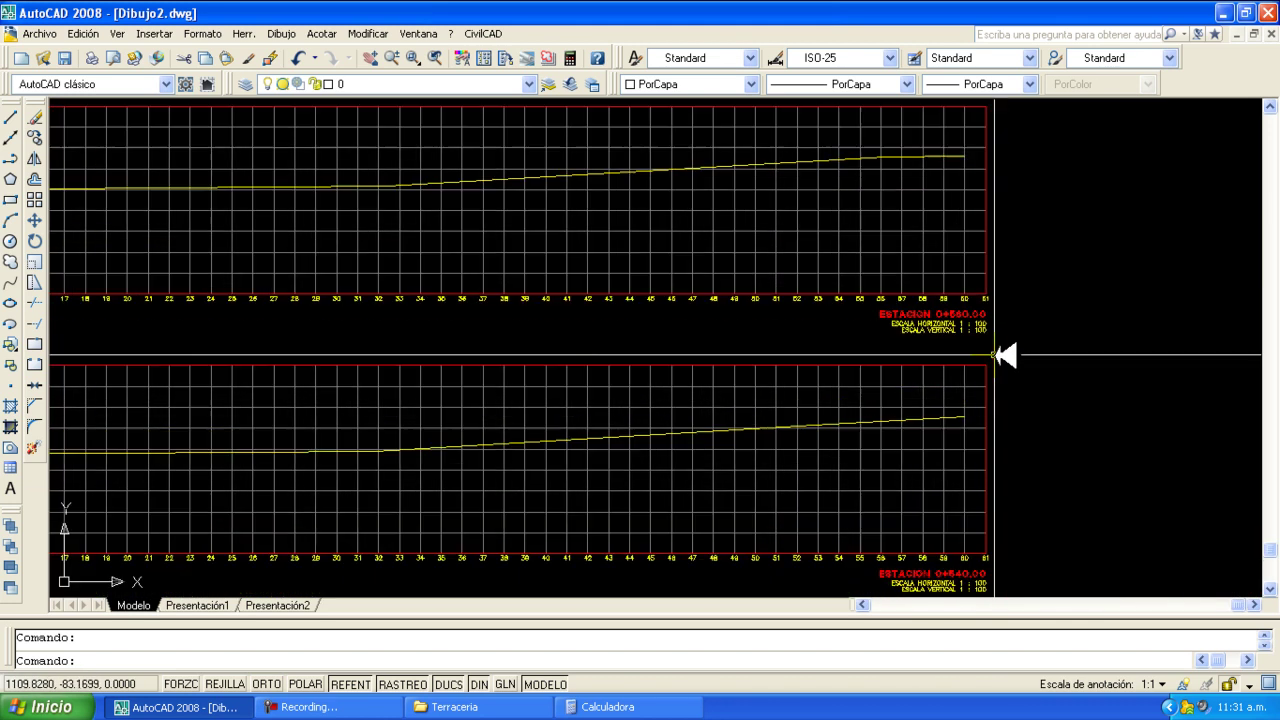
pyautogui.scroll(2, 985, 335)
pyautogui.scroll(-6, 977, 333)
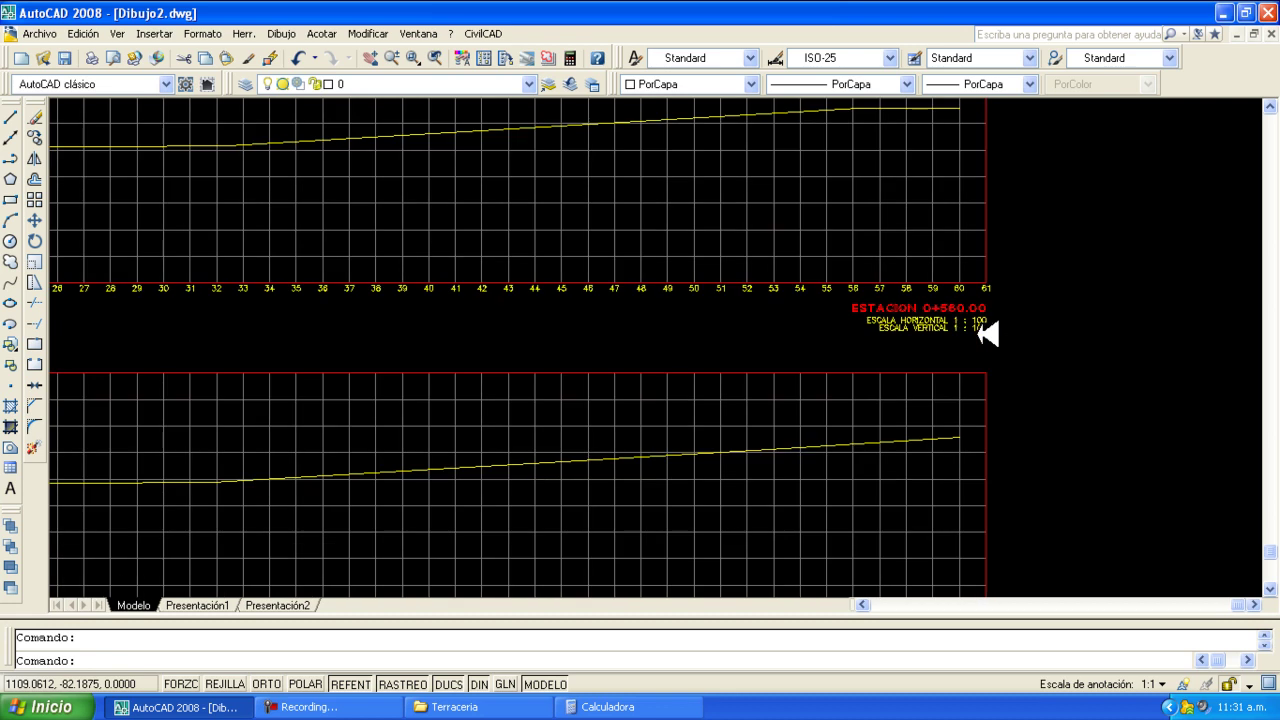
pyautogui.scroll(-4, 985, 335)
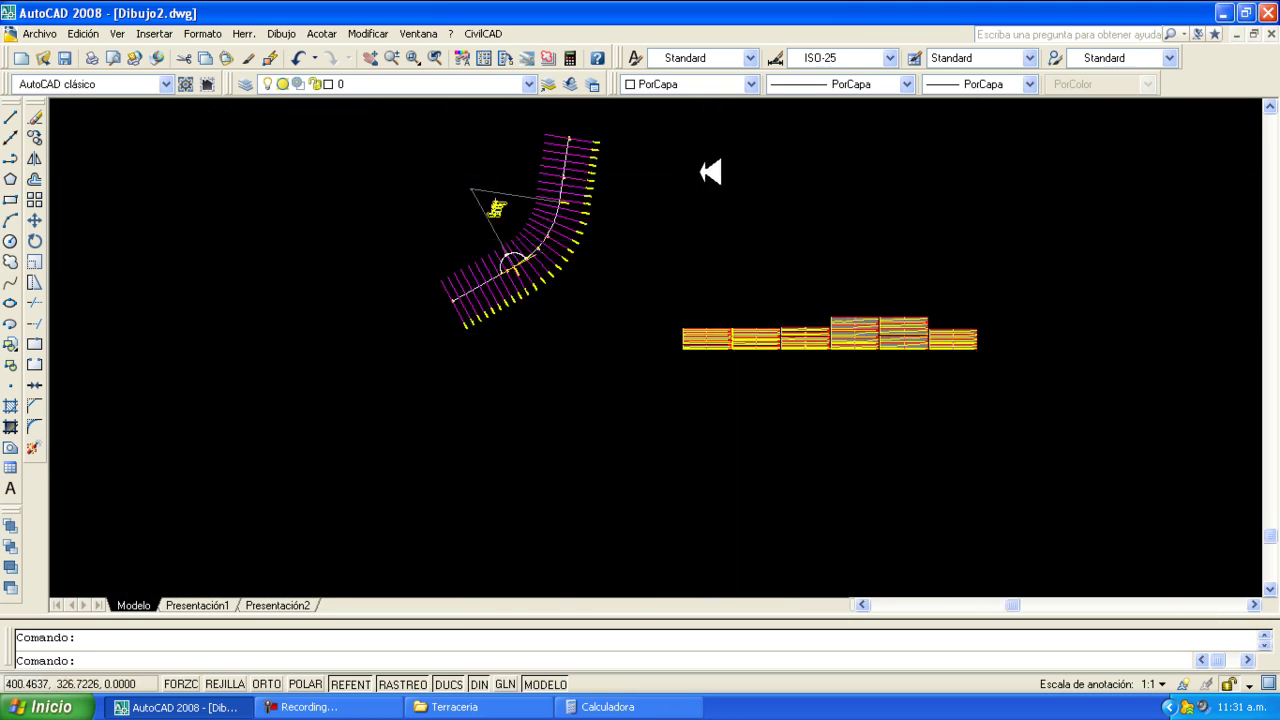
pyautogui.scroll(3, 705, 171)
pyautogui.scroll(-4, 705, 205)
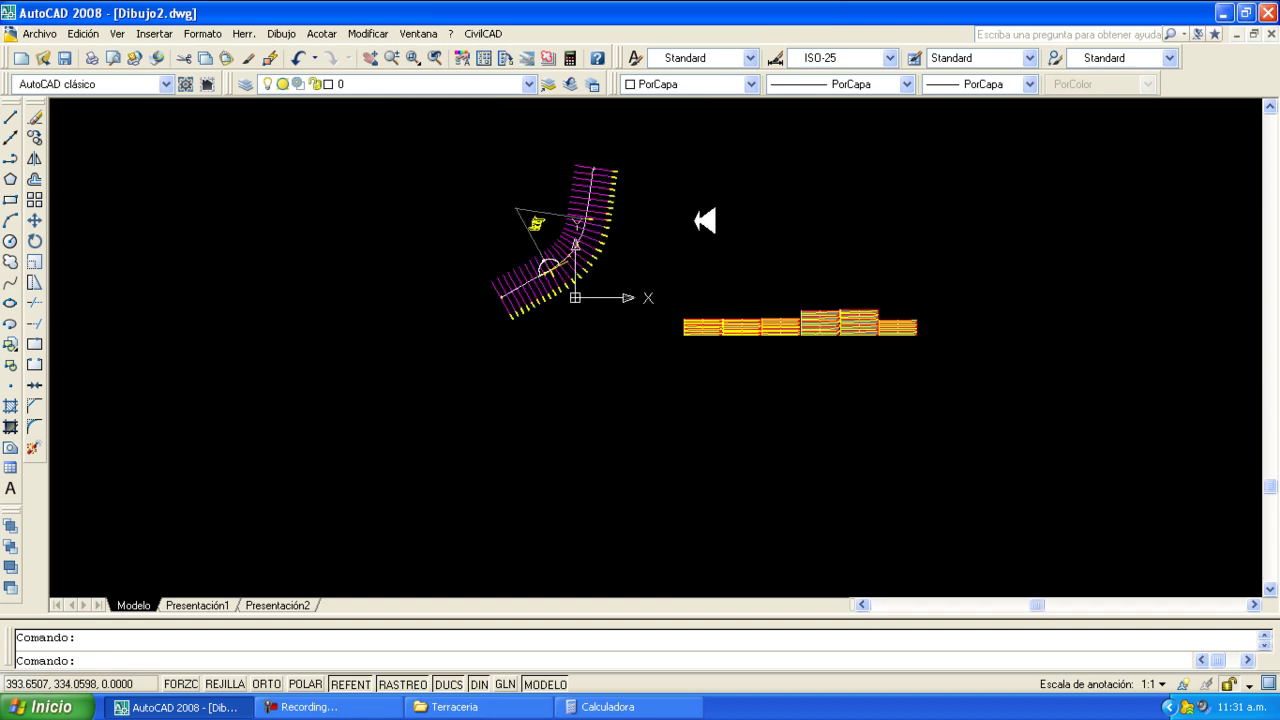
pyautogui.scroll(3, 685, 185)
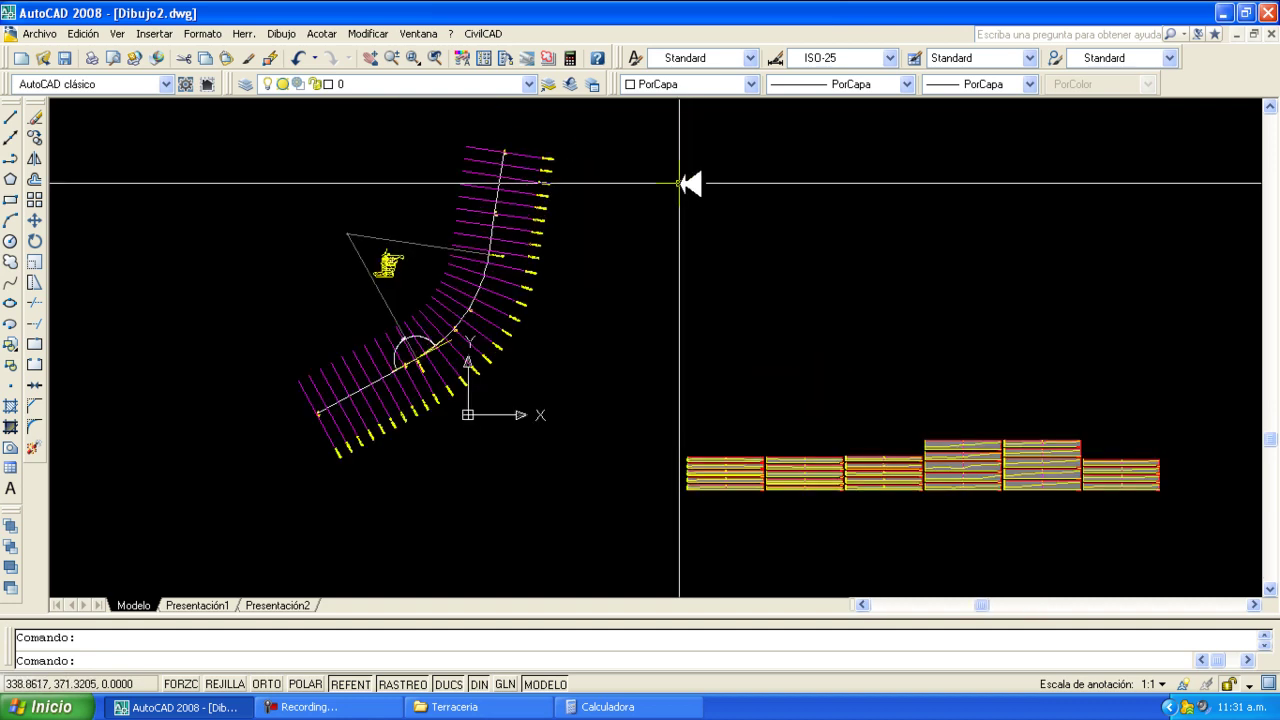